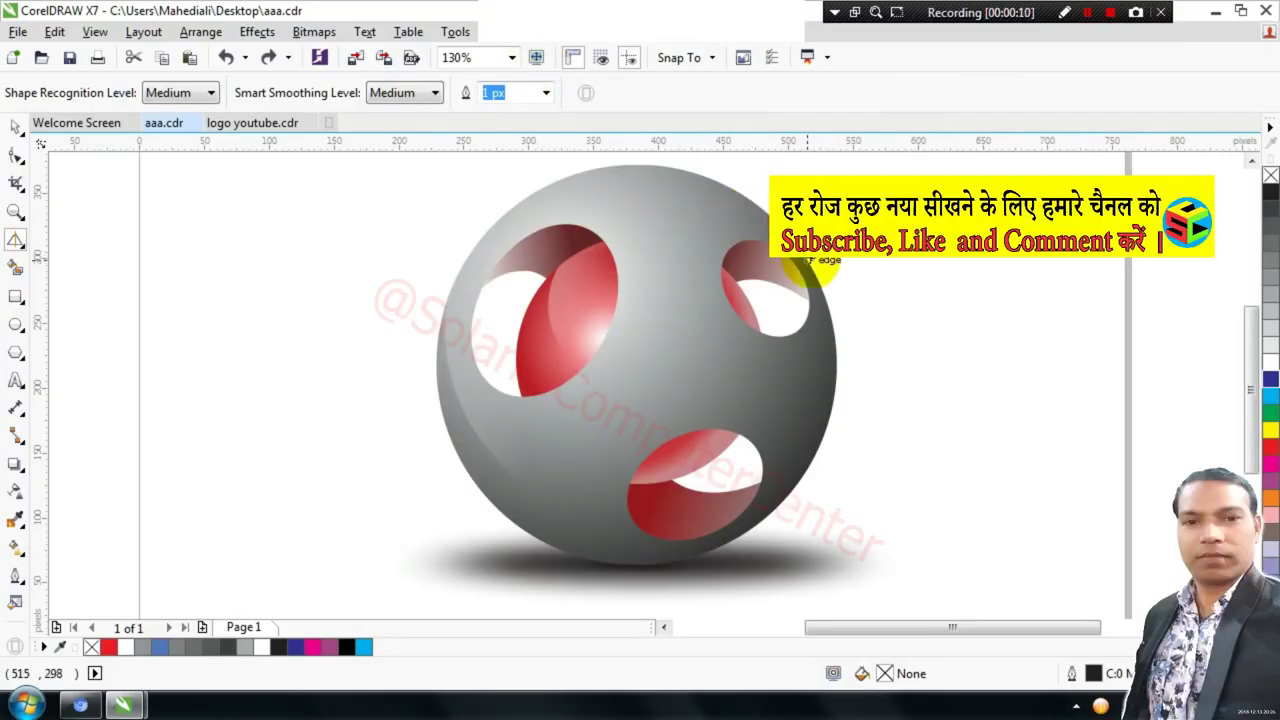
Preview the finished artwork, then switch to logo youtube.cdr and delete its old circle.
key("F9")
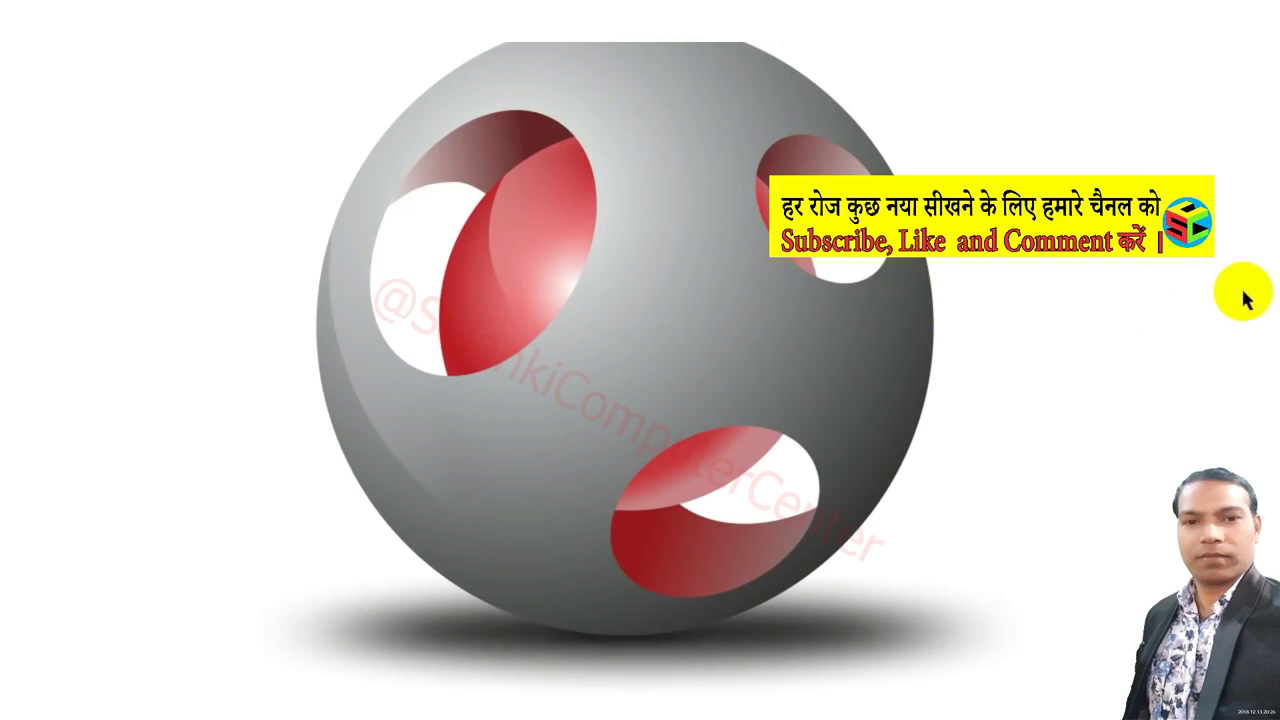
left_click(1244, 294)
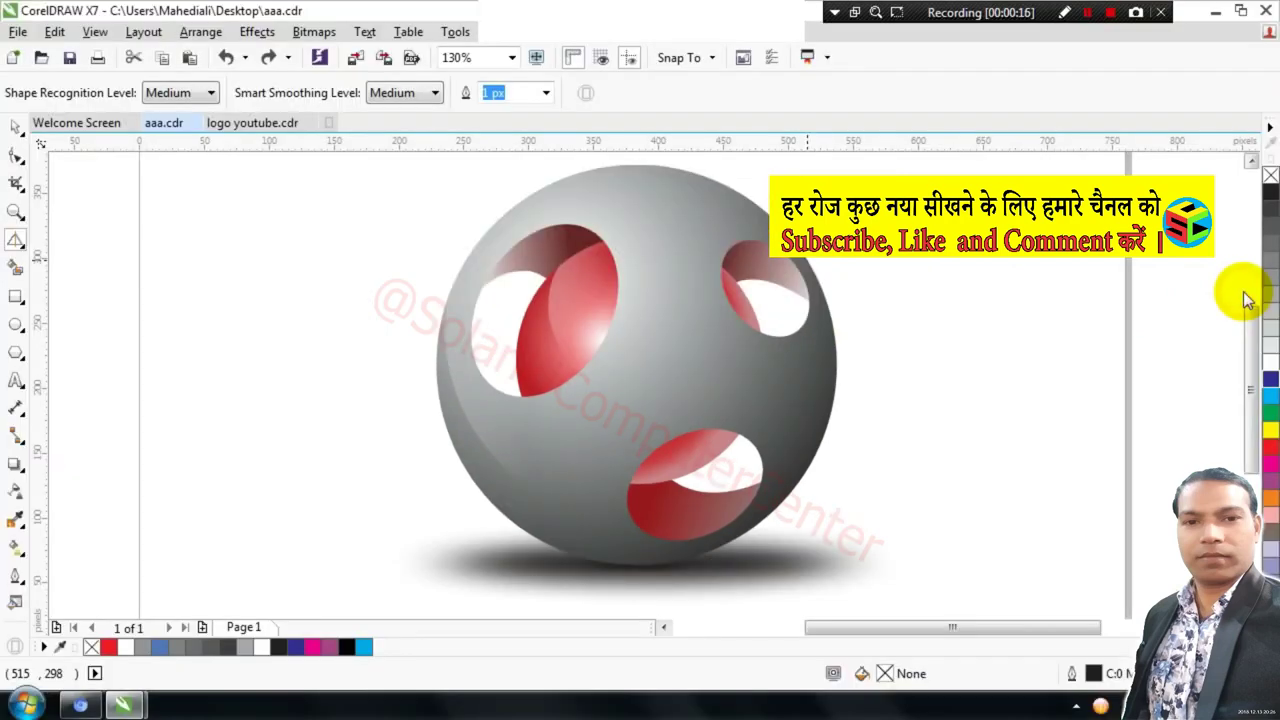
left_click(253, 123)
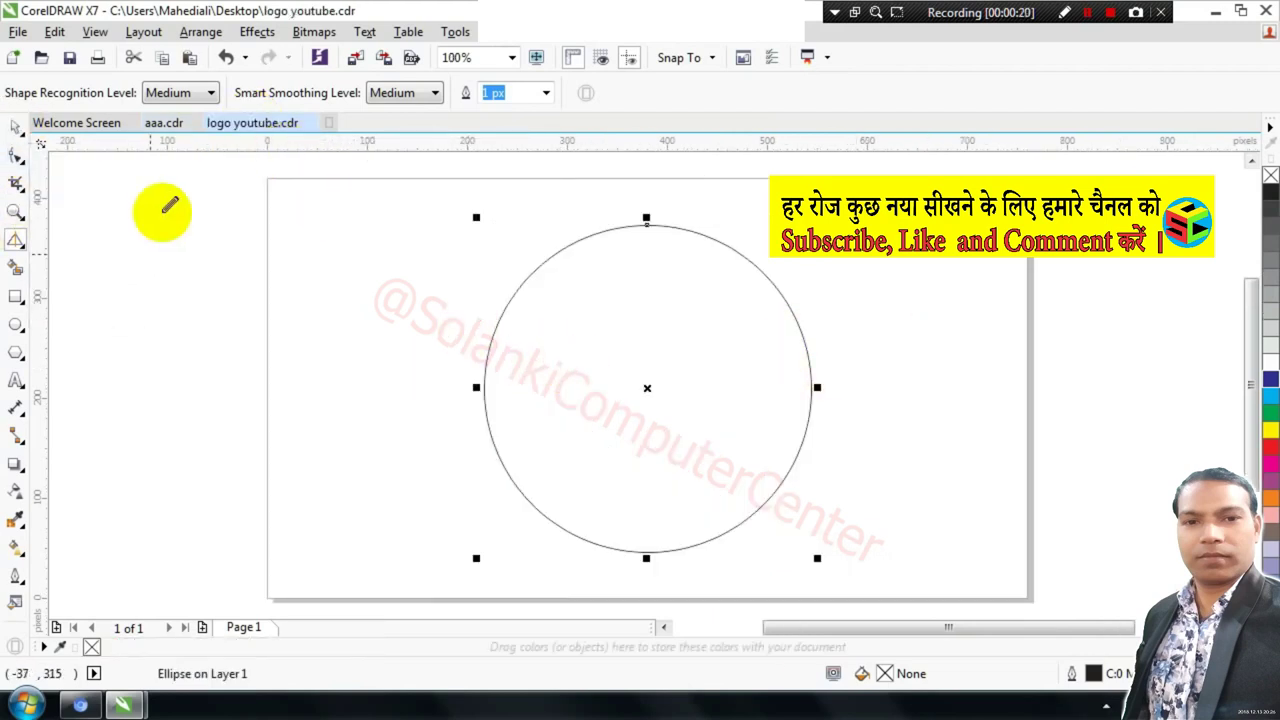
left_click(15, 127)
key("Delete")
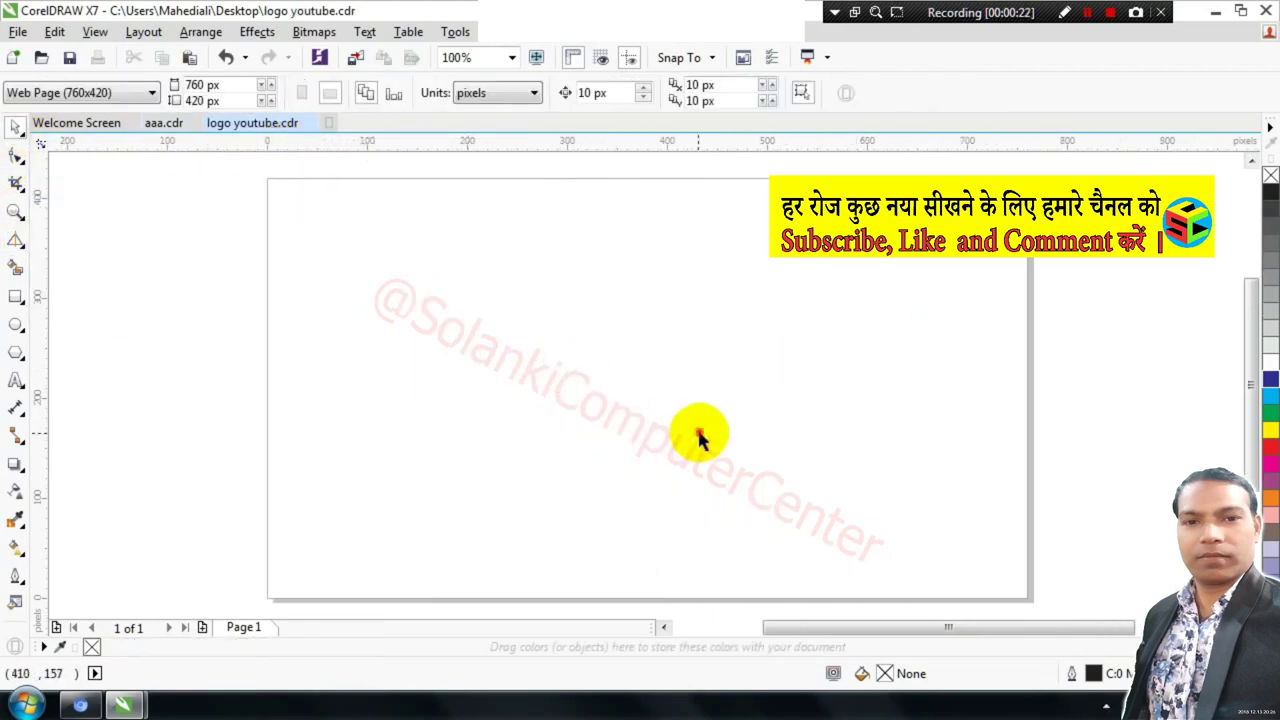
Draw a new large circle in the middle of the page and select it.
left_click(16, 324)
left_click_drag(466, 198, 824, 541)
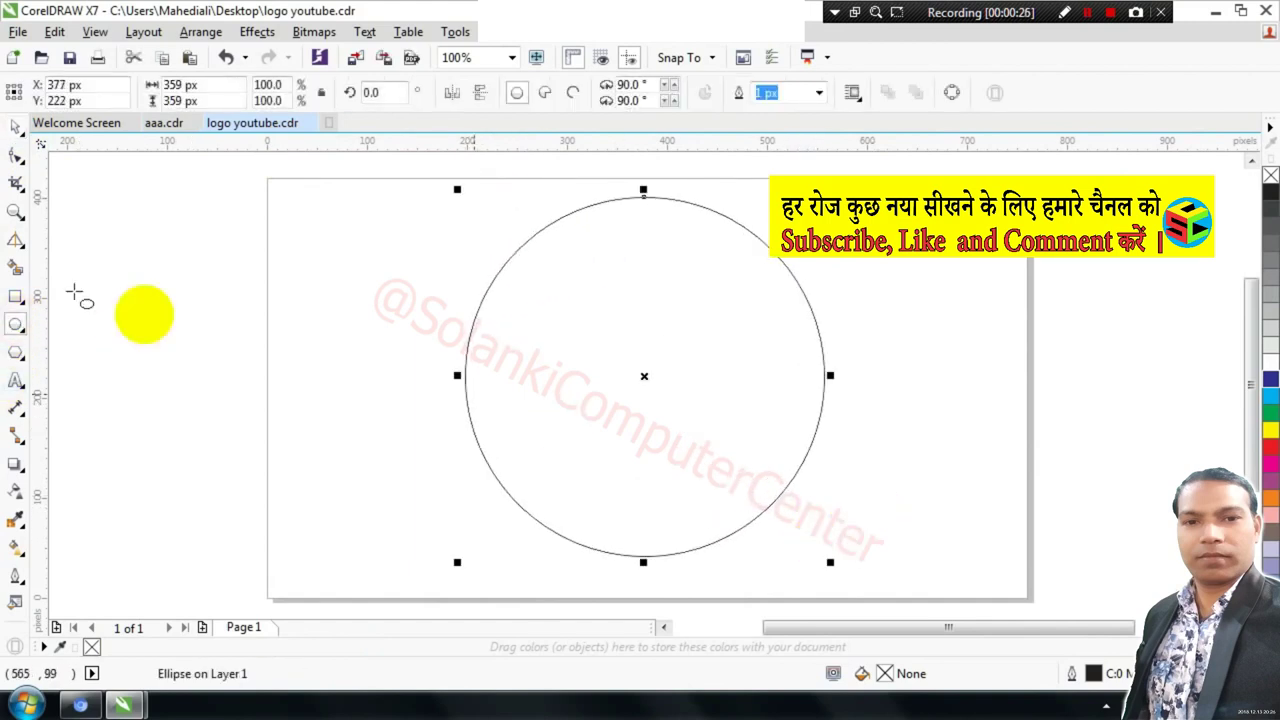
left_click(464, 296)
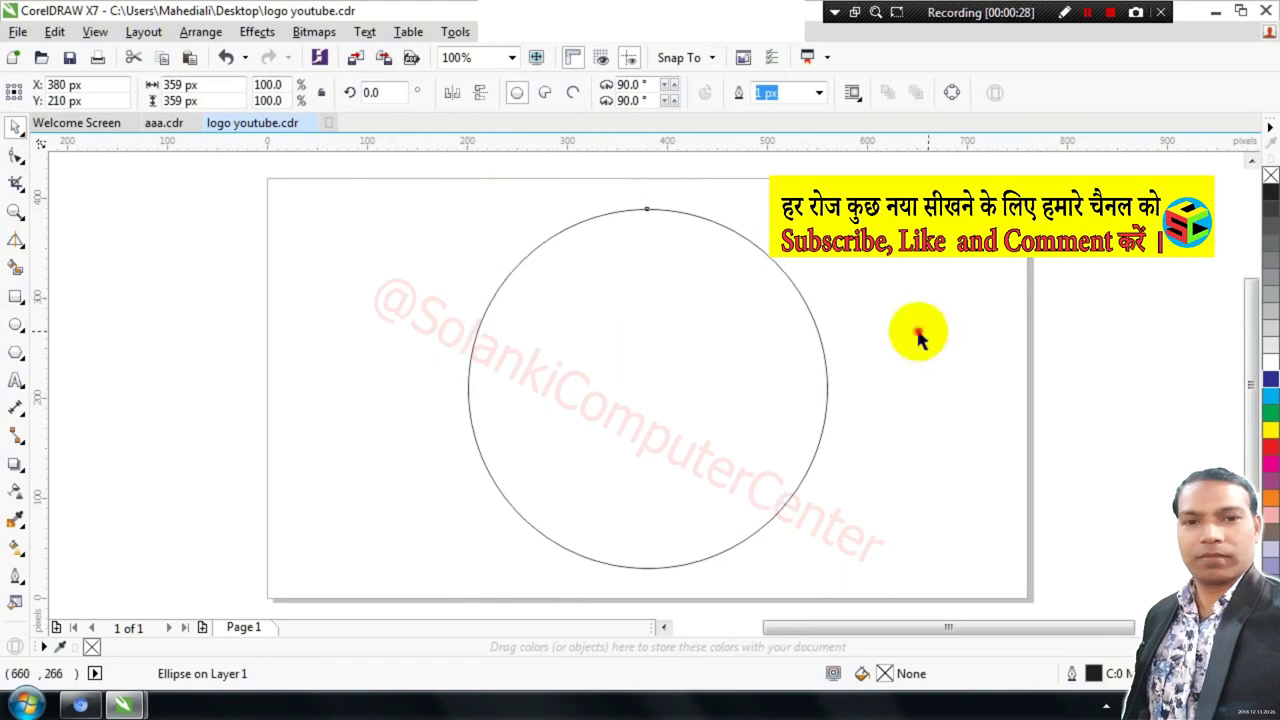
scroll(617, 263, "down", 2)
scroll(646, 281, "up", 2)
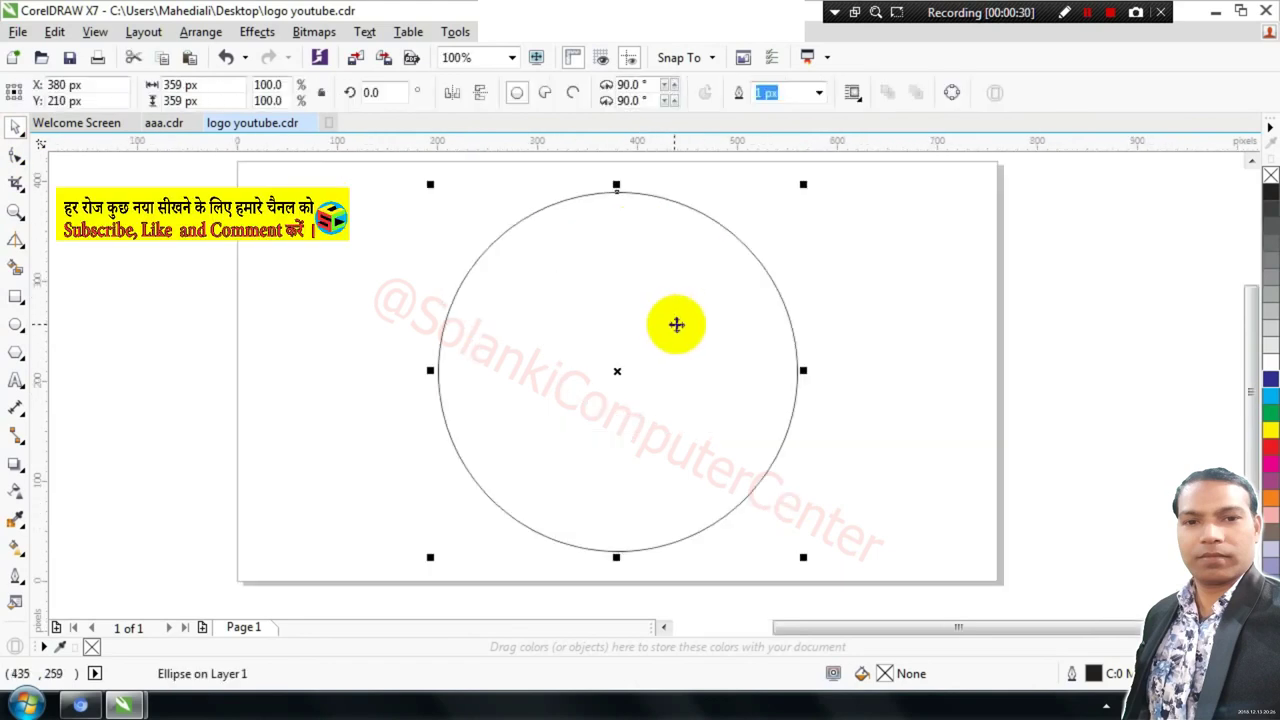
left_click(866, 391)
left_click(756, 474)
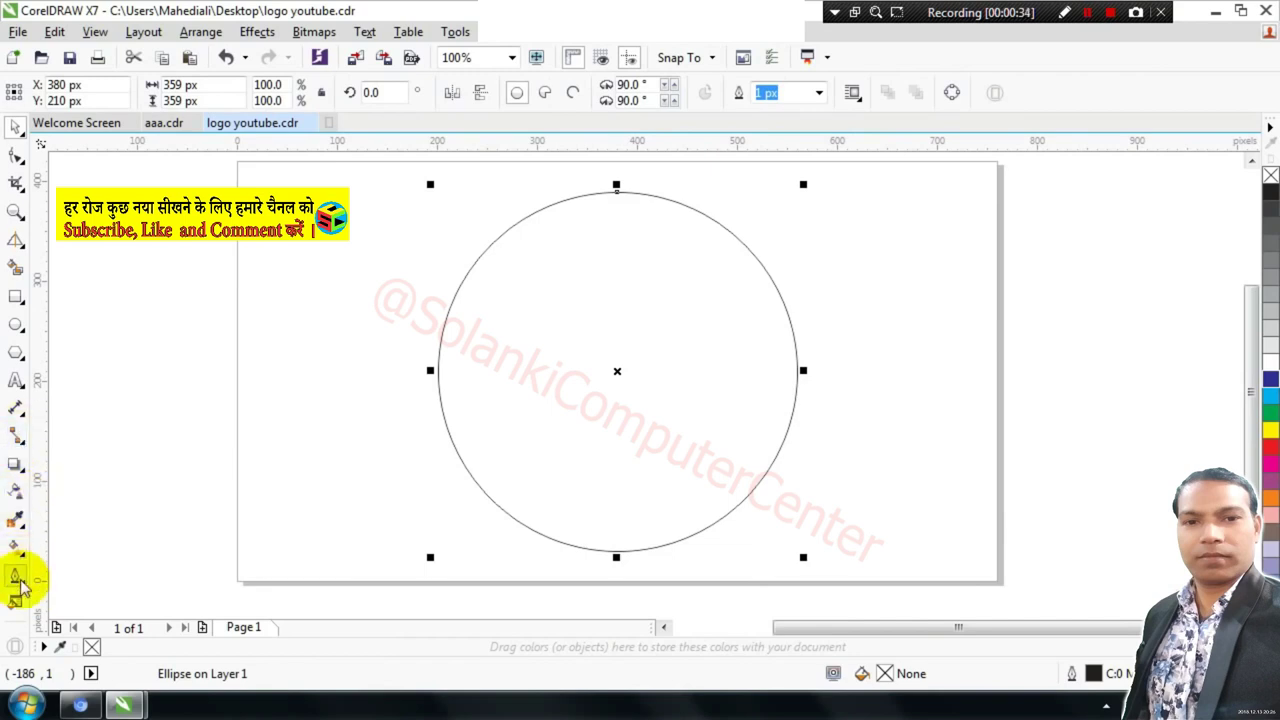
left_click(15, 548)
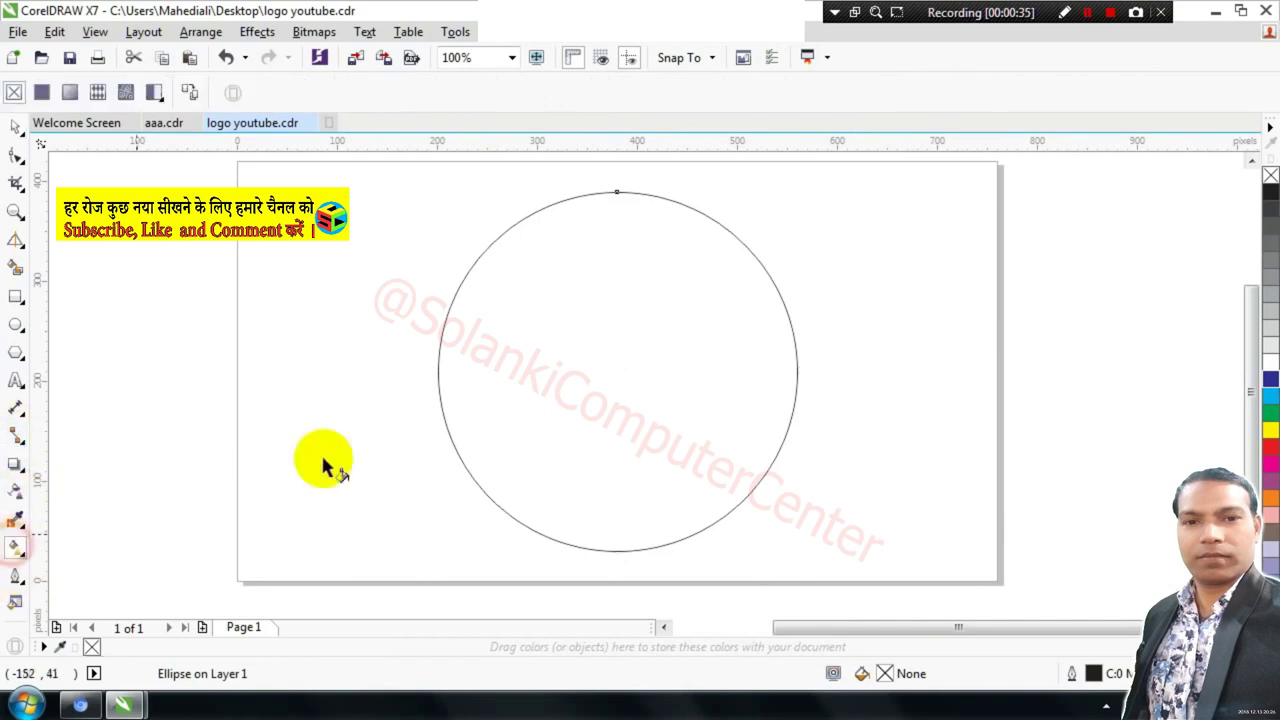
Apply a radial grey fountain fill with its highlight moved toward the upper left.
left_click(70, 93)
left_click(278, 92)
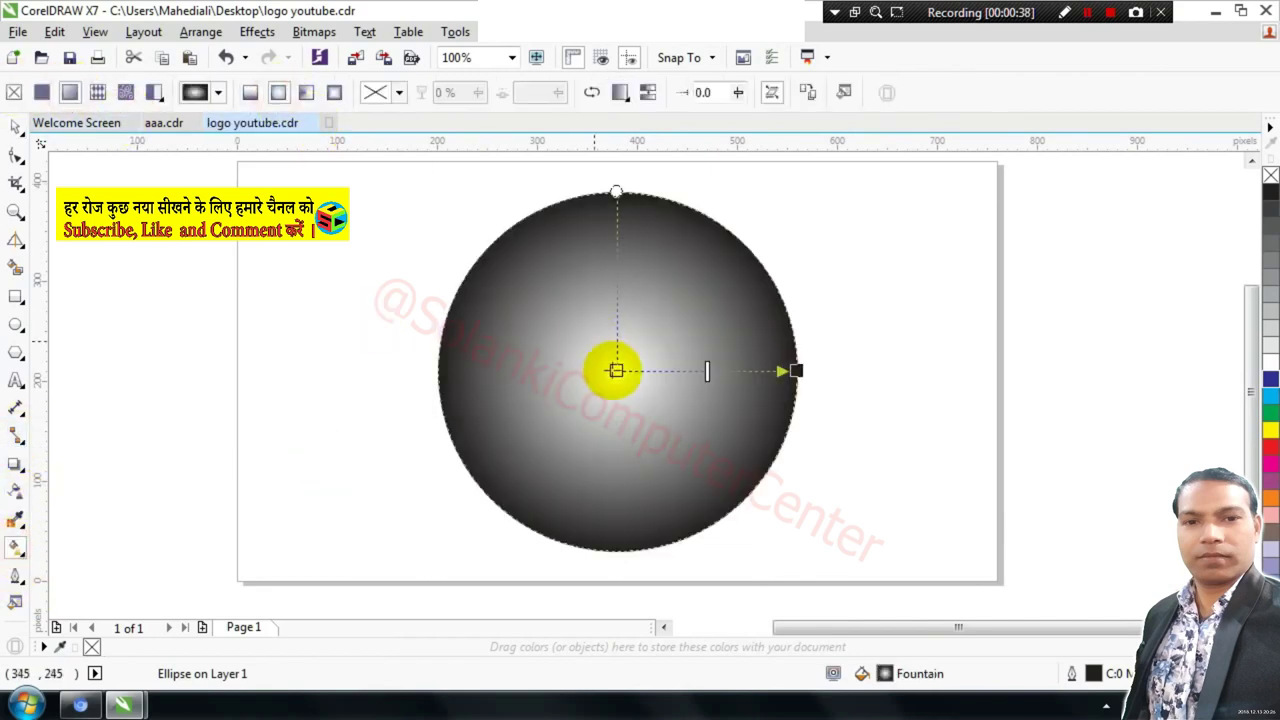
left_click_drag(615, 371, 580, 266)
mouse_move(795, 371)
left_mouse_down()
mouse_move(738, 458)
mouse_move(762, 482)
left_mouse_up()
mouse_move(580, 266)
left_mouse_down()
mouse_move(559, 326)
mouse_move(555, 302)
left_mouse_up()
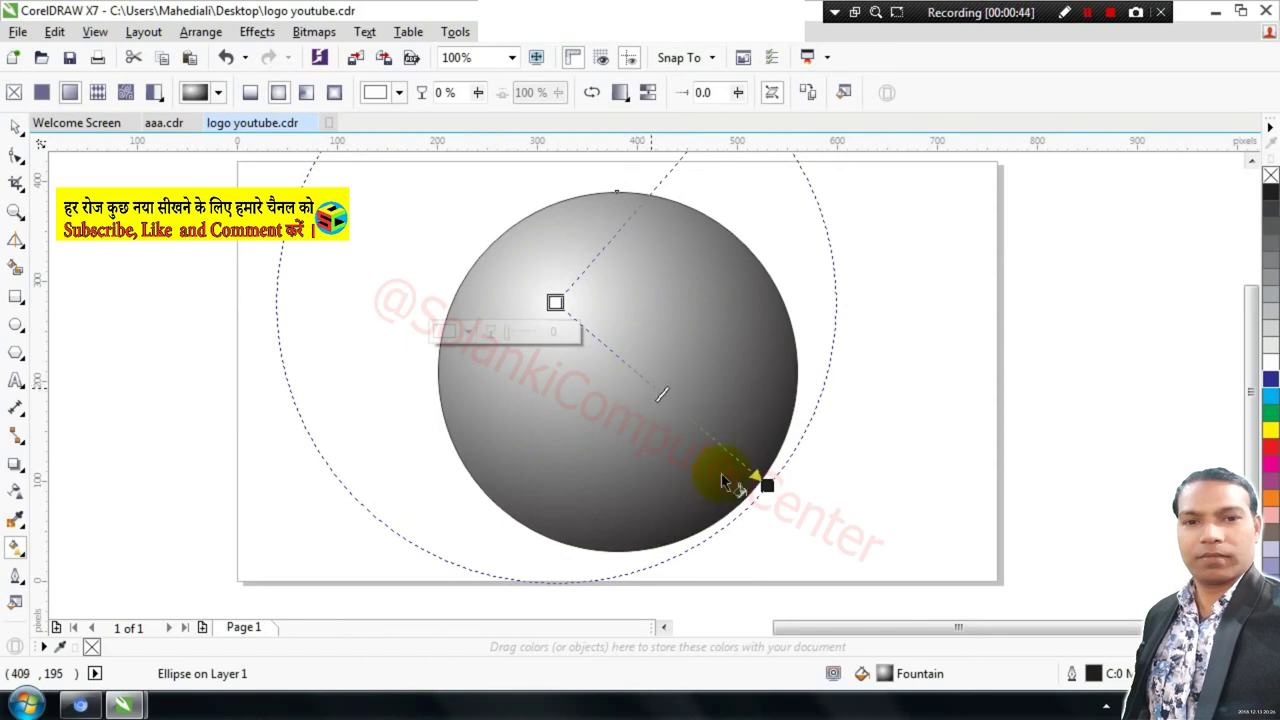
left_click_drag(764, 485, 753, 488)
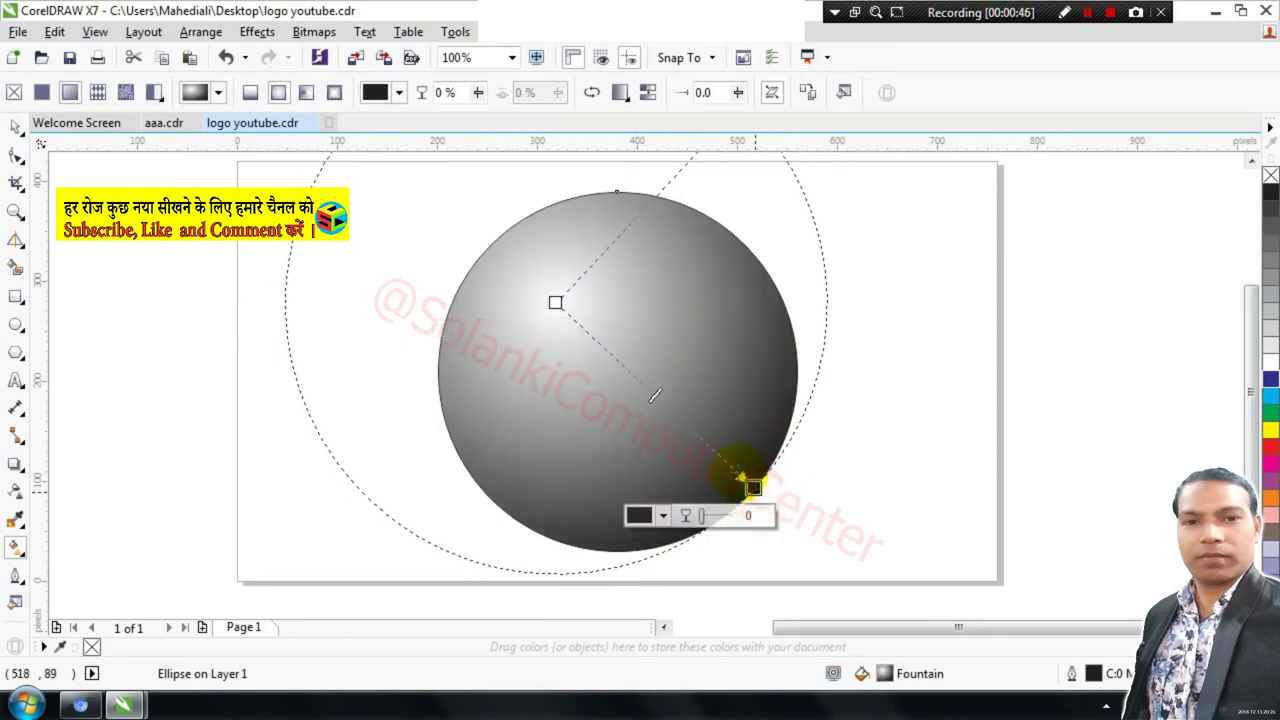
Add a lighter grey stop at 67%, refine the gradient centre, and remove the outline.
double_click(665, 403)
left_click(573, 432)
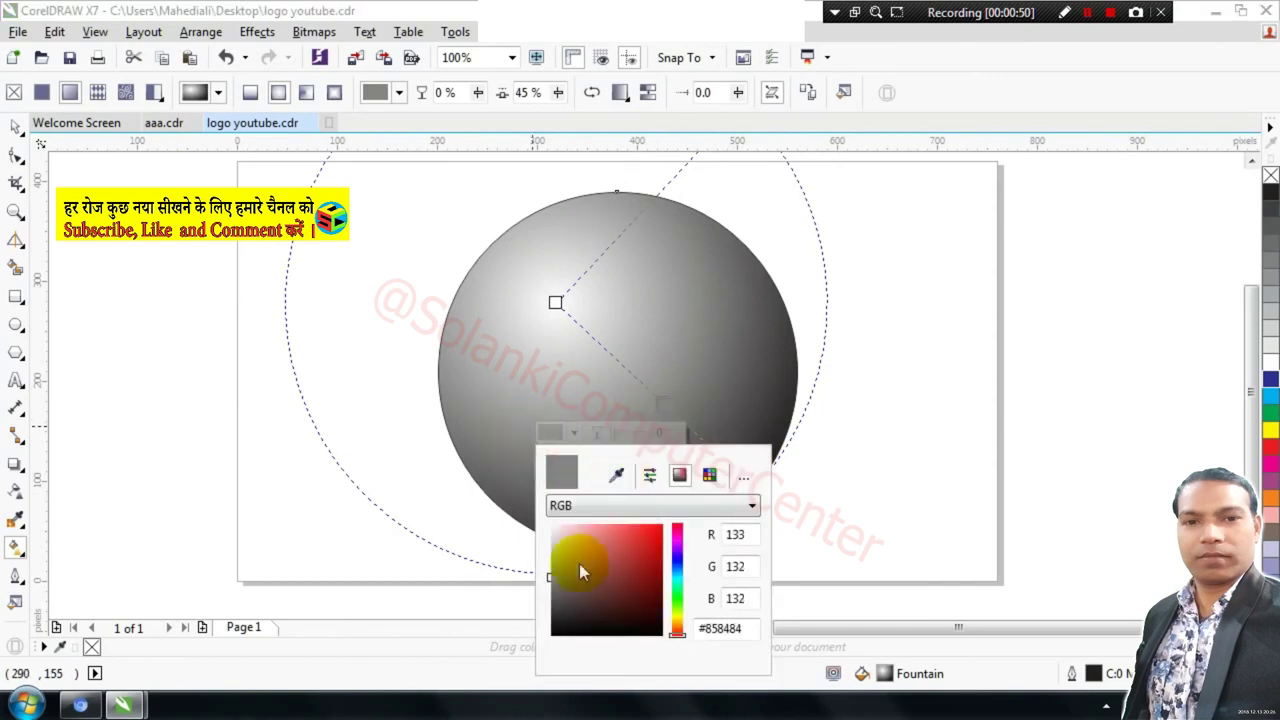
left_click(553, 560)
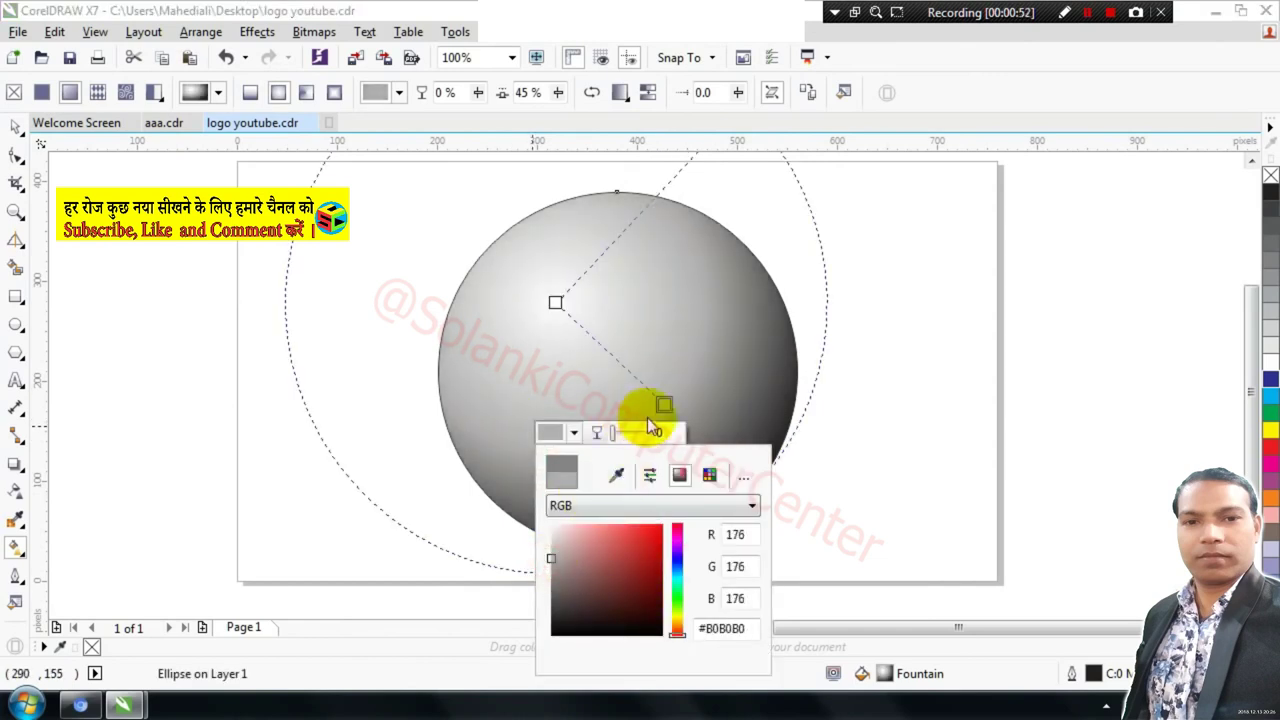
left_click_drag(664, 404, 593, 340)
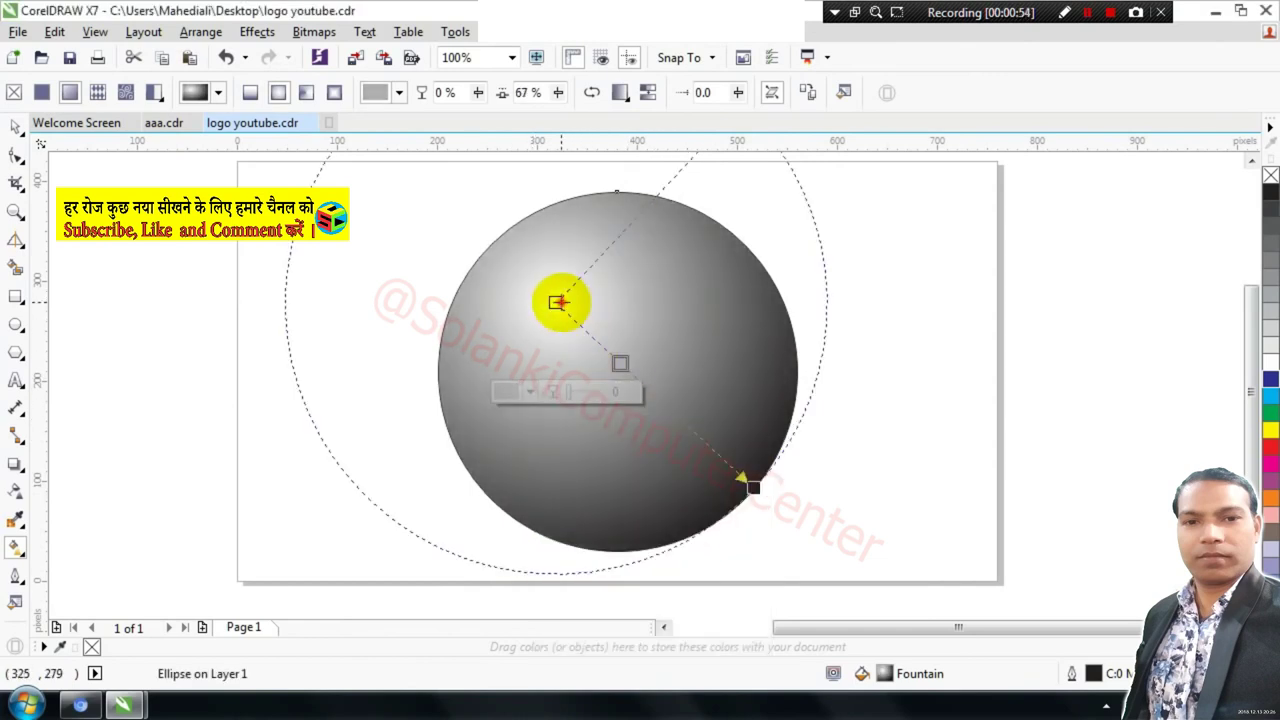
left_click_drag(556, 300, 548, 292)
left_click_drag(612, 362, 609, 352)
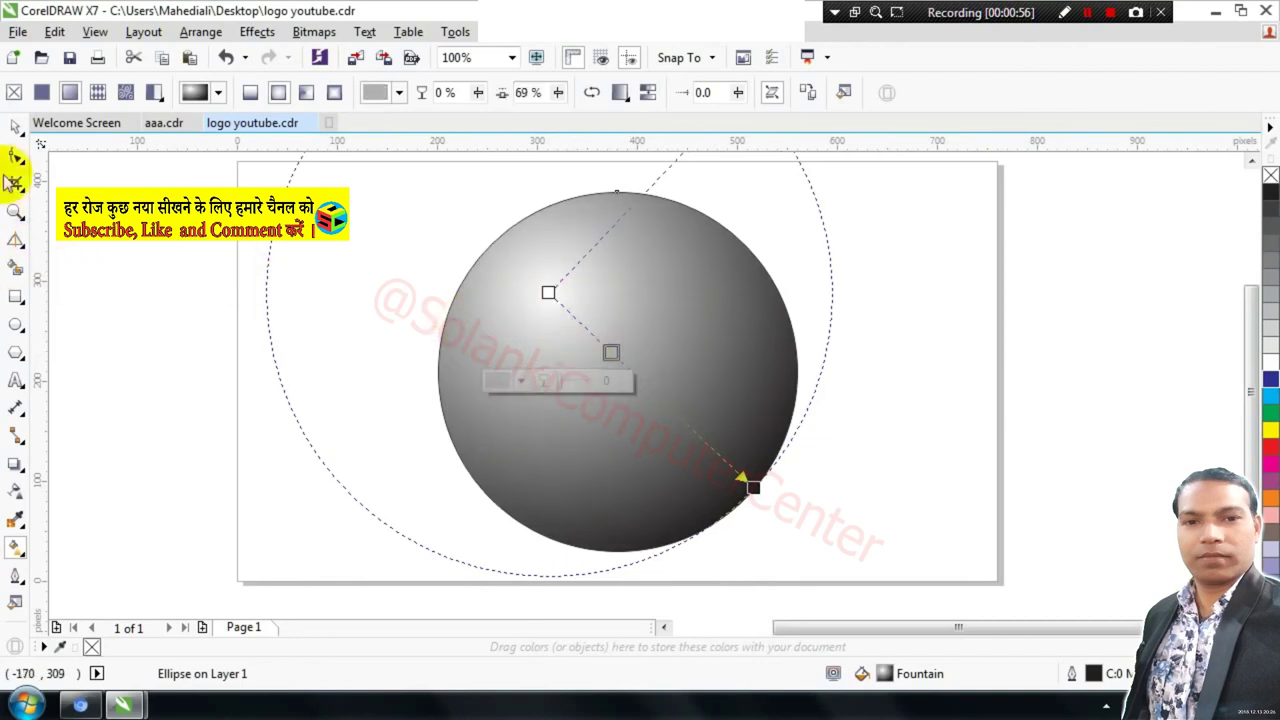
left_click(17, 127)
right_click(1270, 176)
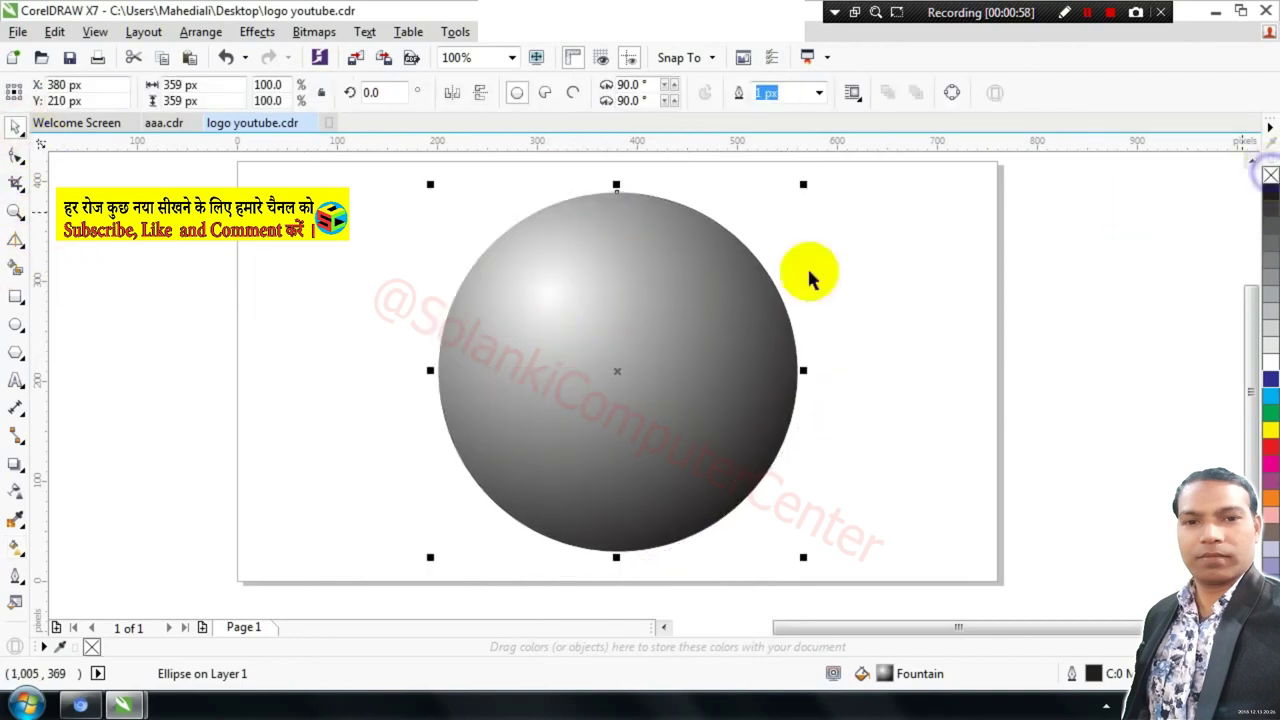
Draw a flat ellipse, leave a copy, and tilt the original onto the sphere's upper left.
left_click(378, 328)
left_click(600, 415)
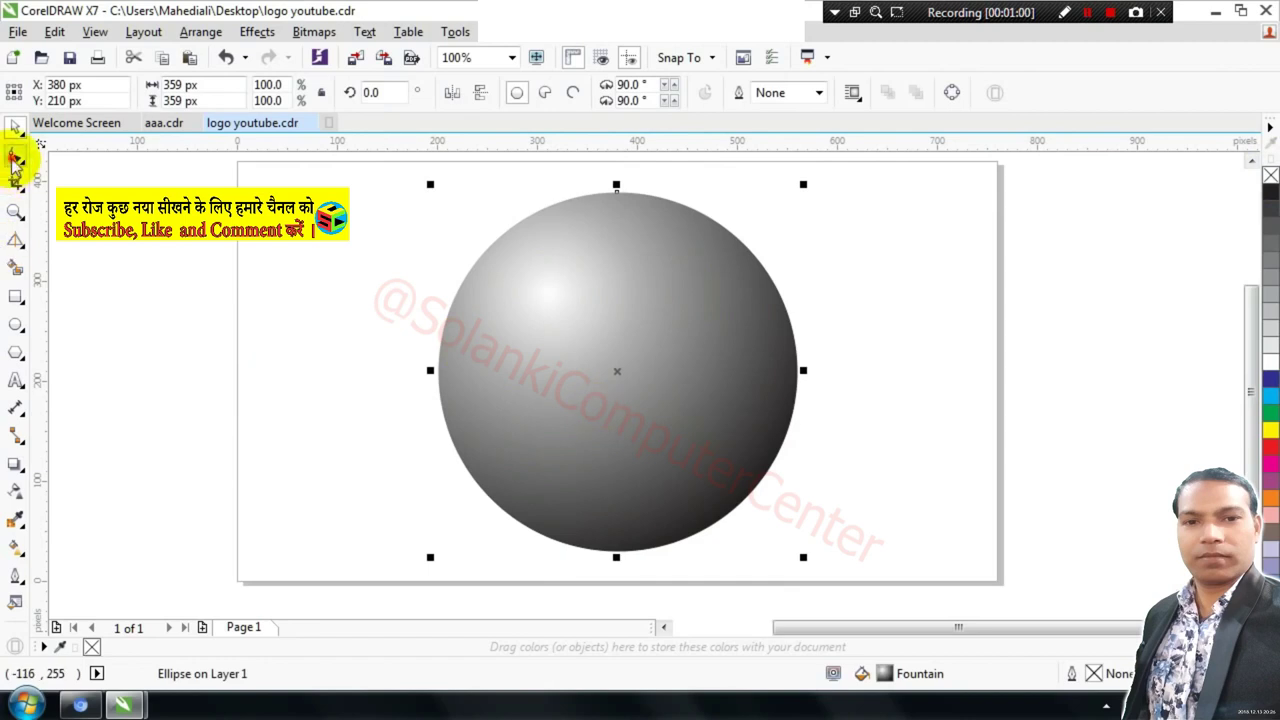
left_click(16, 324)
left_click(379, 236)
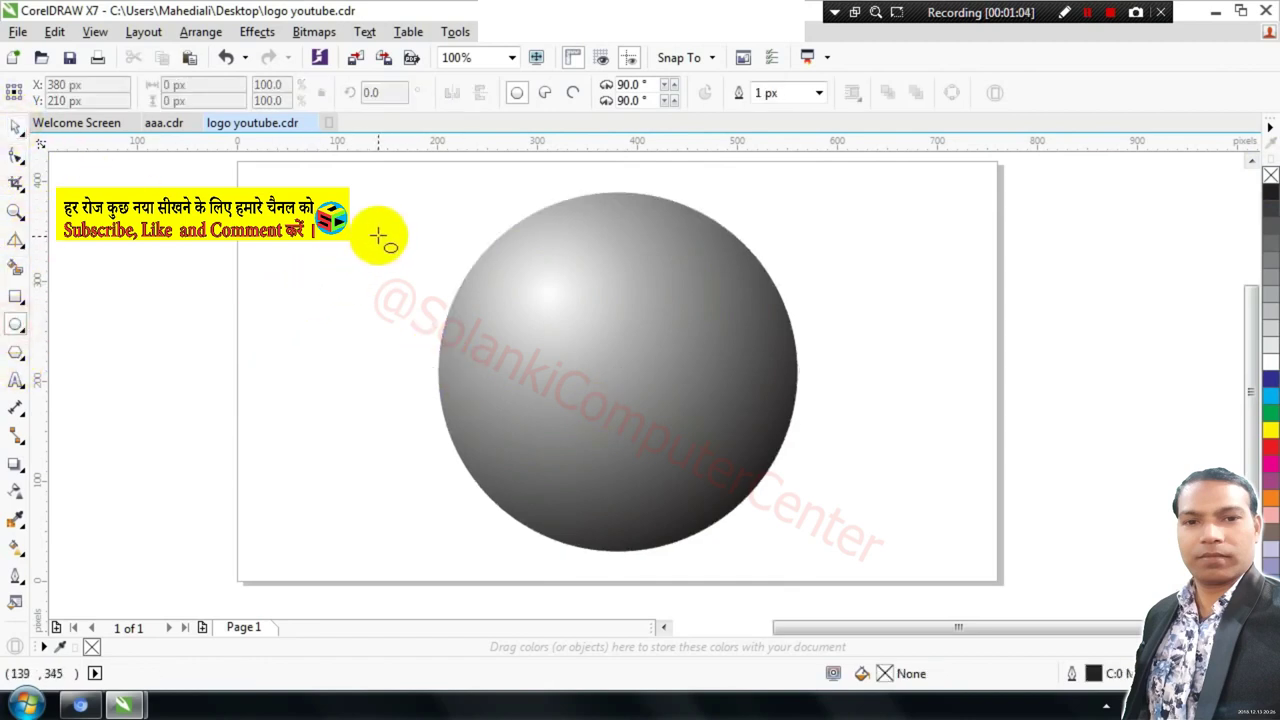
left_click_drag(358, 236, 490, 365)
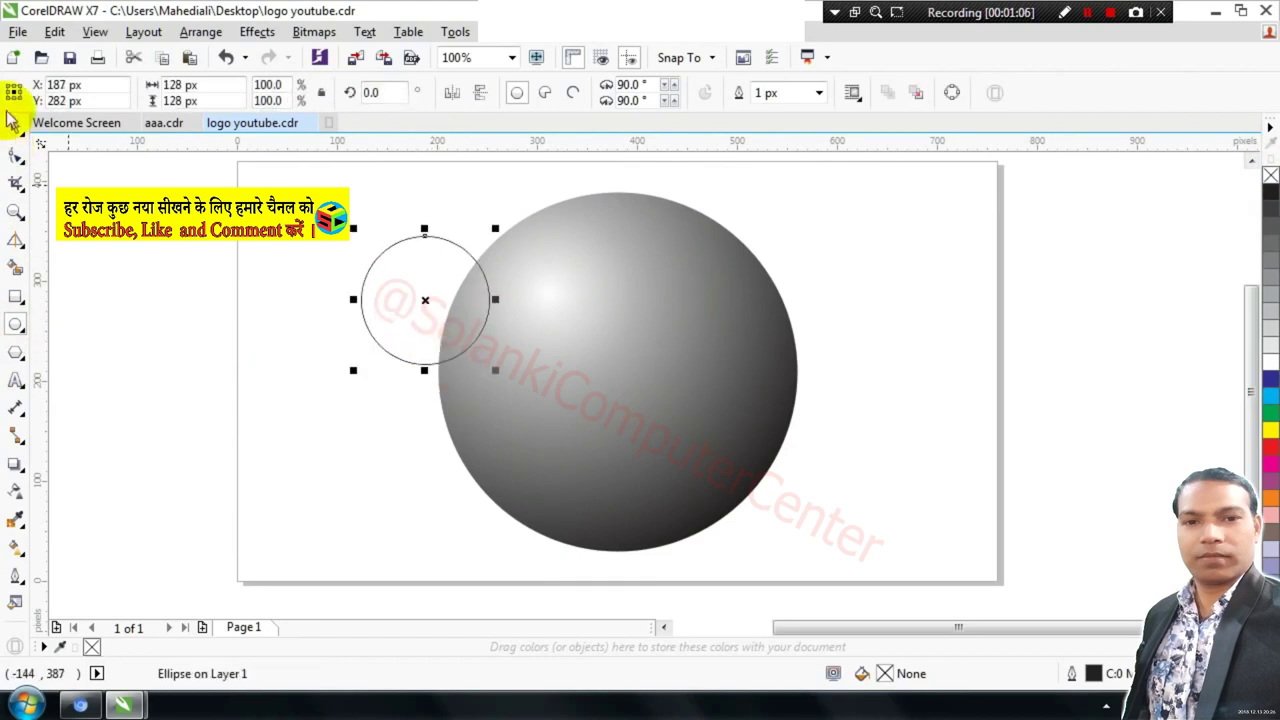
mouse_move(424, 230)
left_mouse_down()
mouse_move(424, 271)
mouse_move(866, 286)
left_mouse_up()
left_click(406, 294)
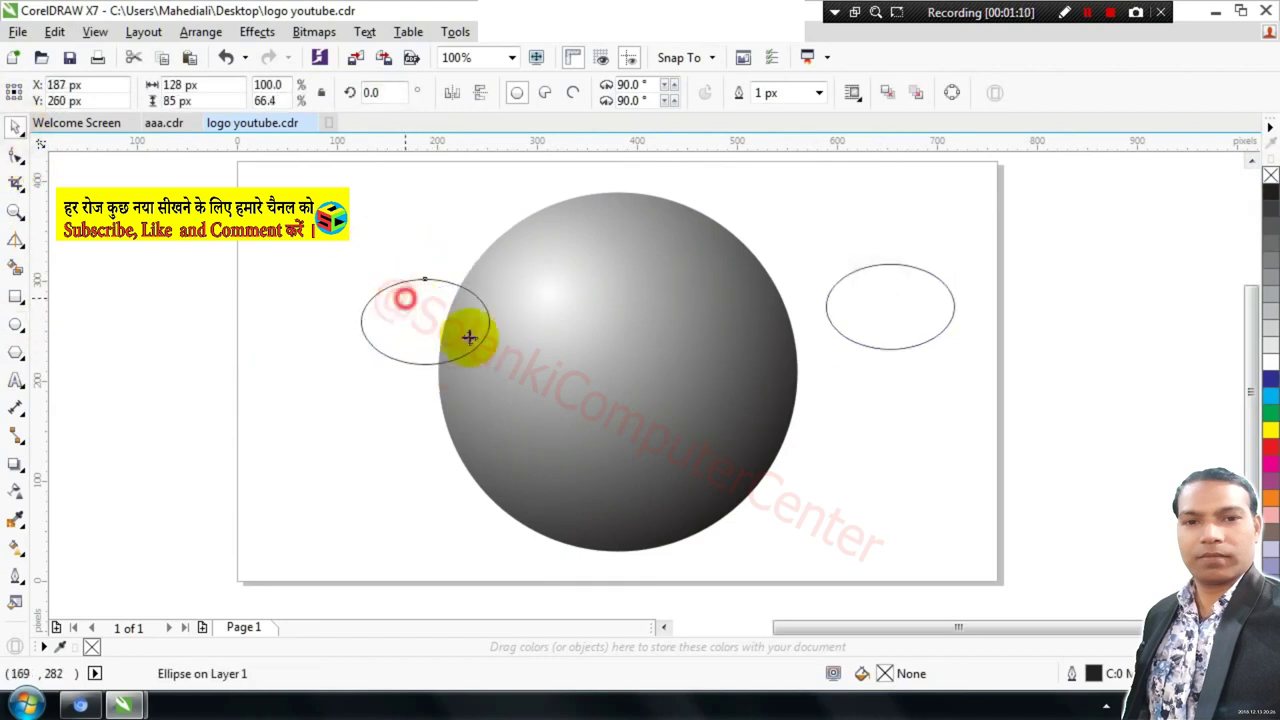
mouse_move(497, 369)
left_mouse_down()
mouse_move(557, 403)
mouse_move(580, 304)
left_mouse_up()
left_click(508, 346)
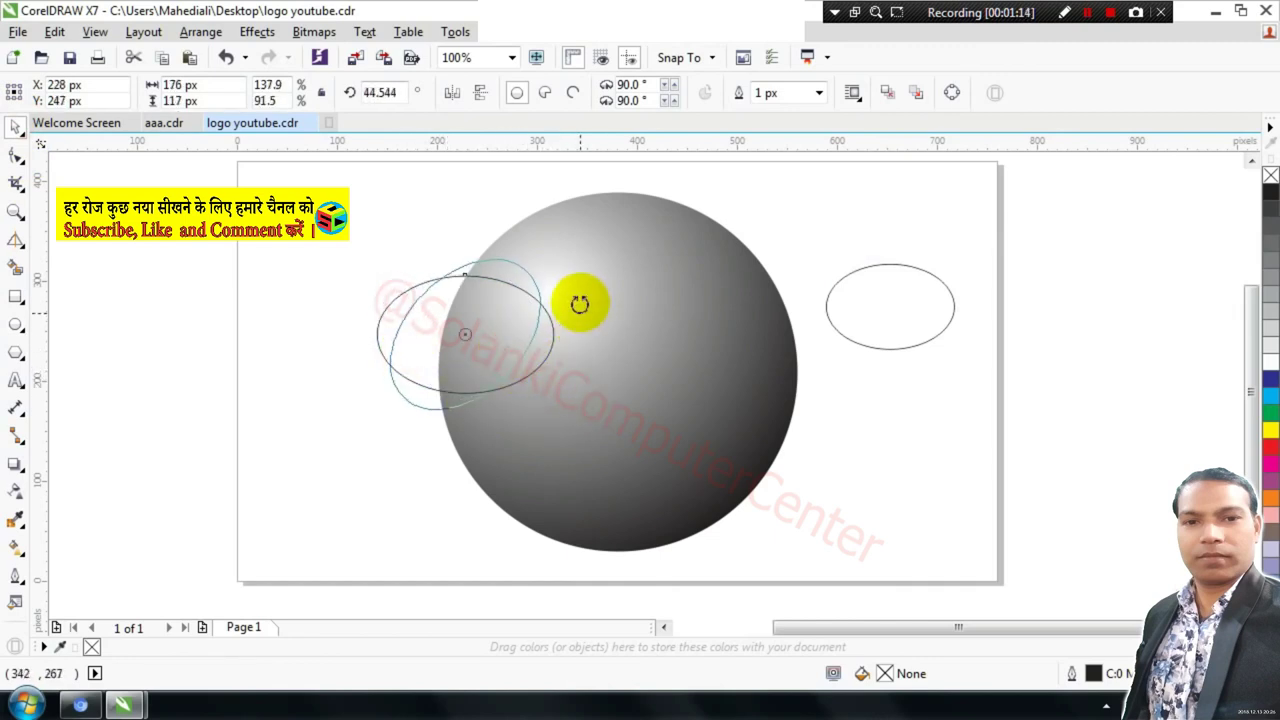
mouse_move(440, 318)
left_mouse_down()
mouse_move(519, 311)
mouse_move(512, 300)
left_mouse_up()
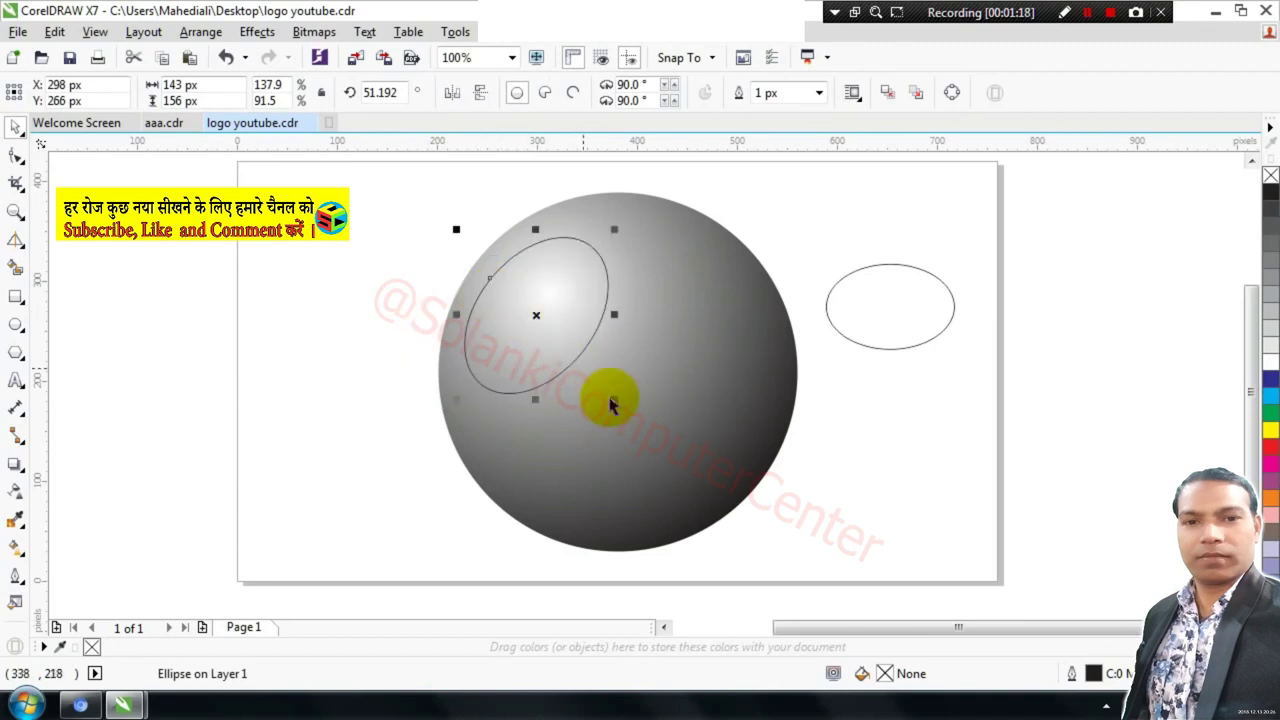
left_click_drag(610, 397, 556, 322)
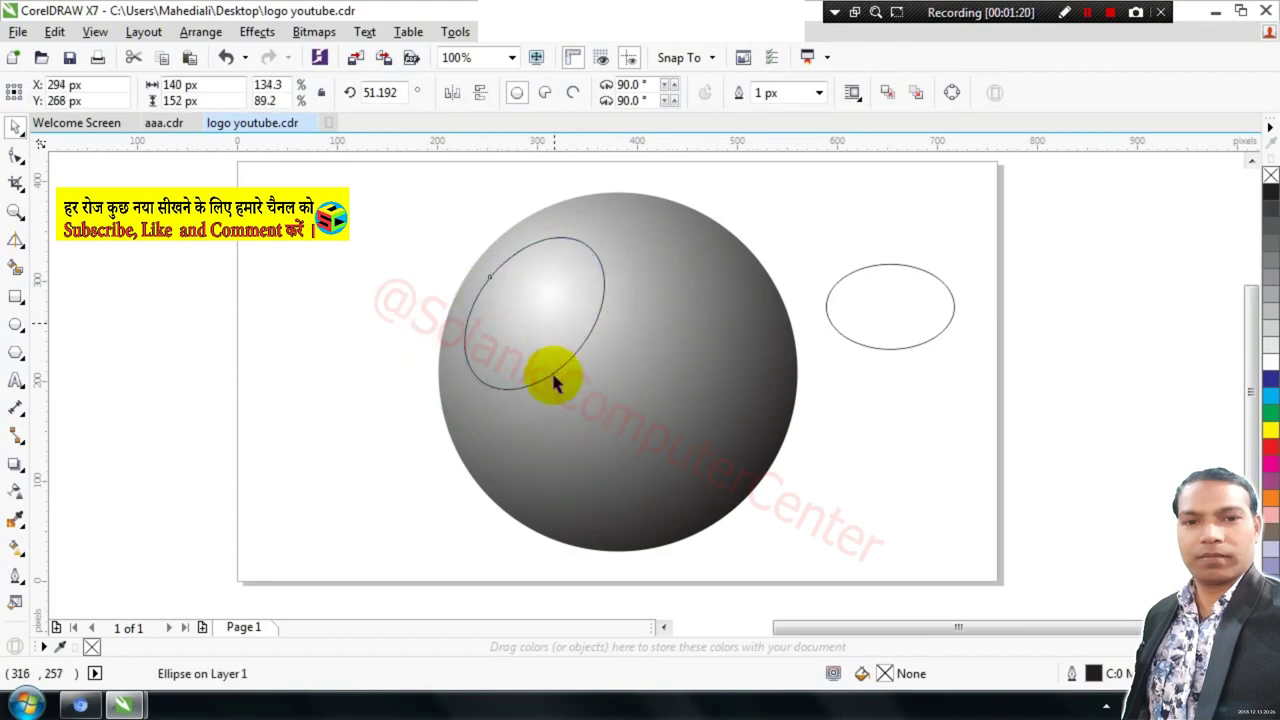
Place the copy at the sphere's bottom and add a tilted copy at the upper right.
left_click_drag(829, 309, 624, 495)
left_click(703, 429)
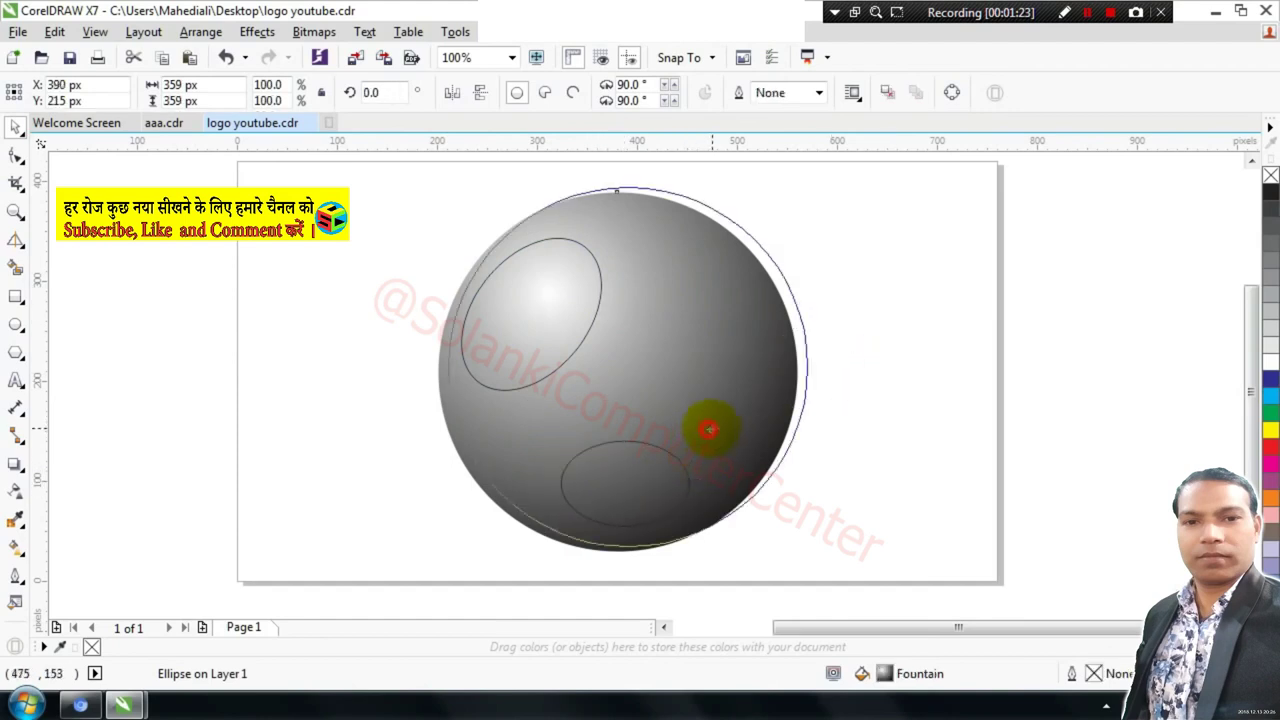
left_click(673, 474)
left_click_drag(724, 436, 723, 435)
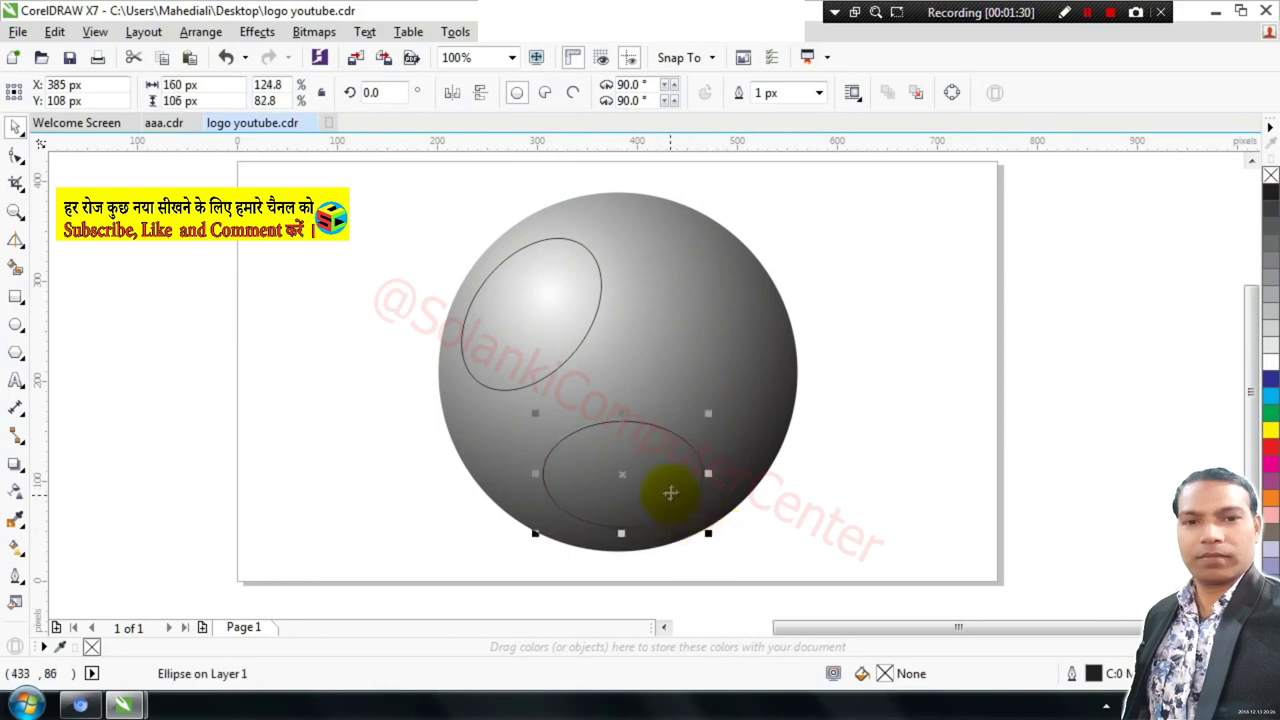
left_click_drag(670, 492, 748, 370)
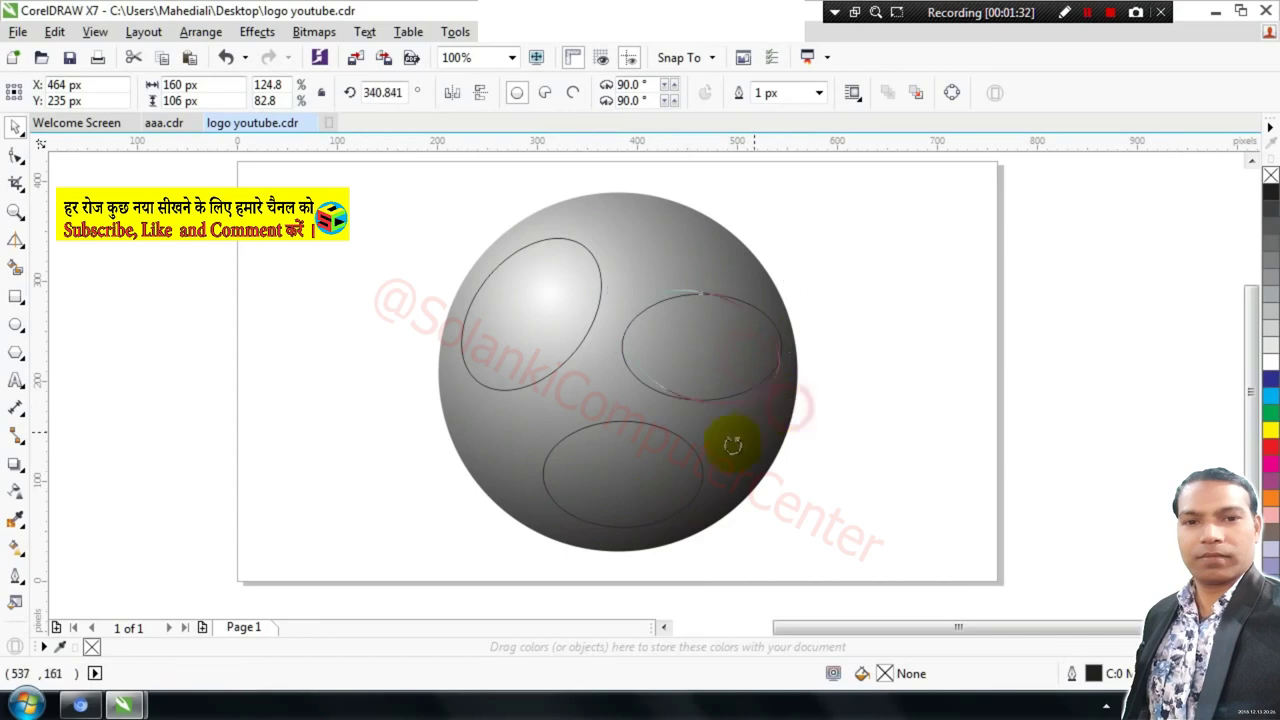
left_click_drag(714, 449, 762, 348)
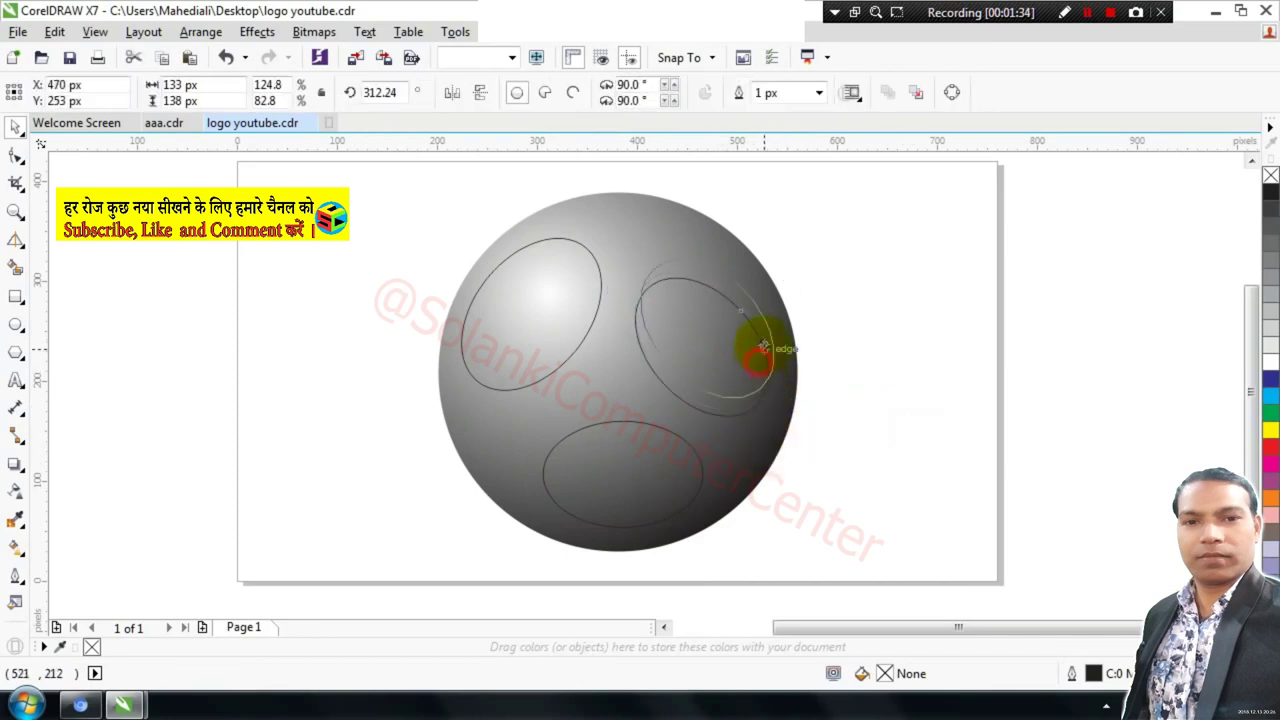
Shrink the upper-right ellipse and weld the three ellipses into one shape.
left_click(785, 386)
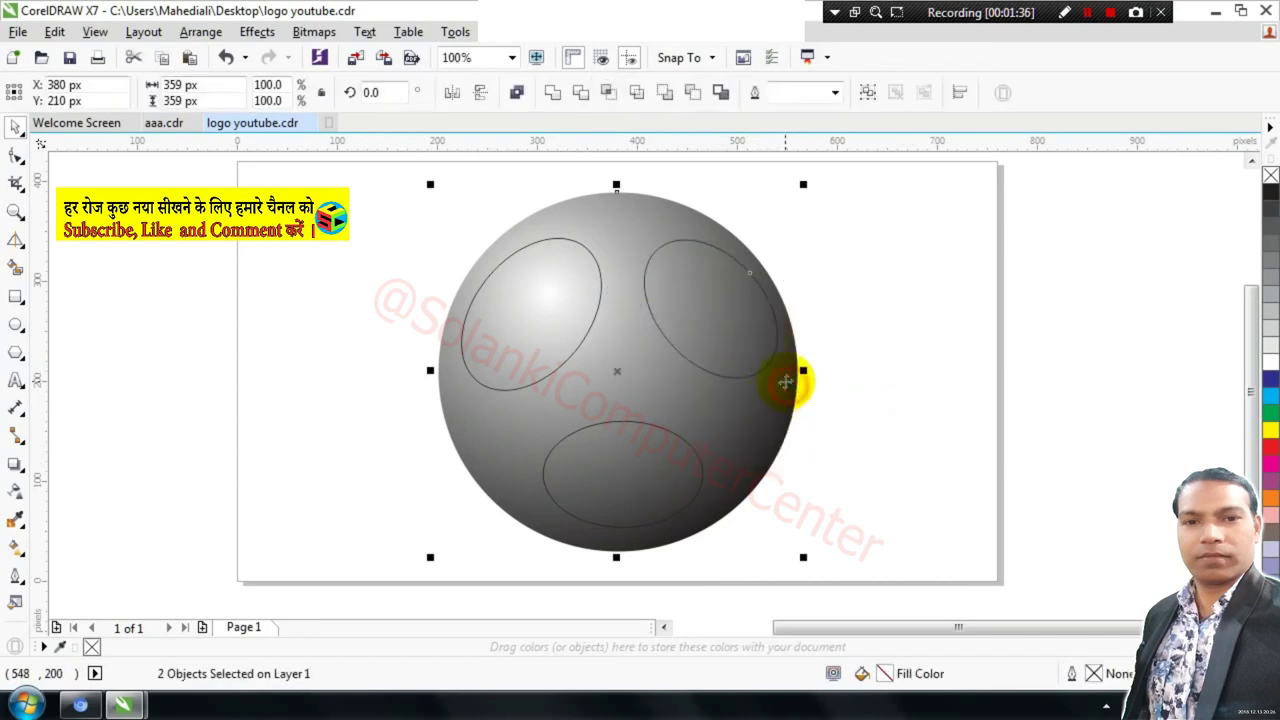
left_click_drag(745, 350, 691, 298)
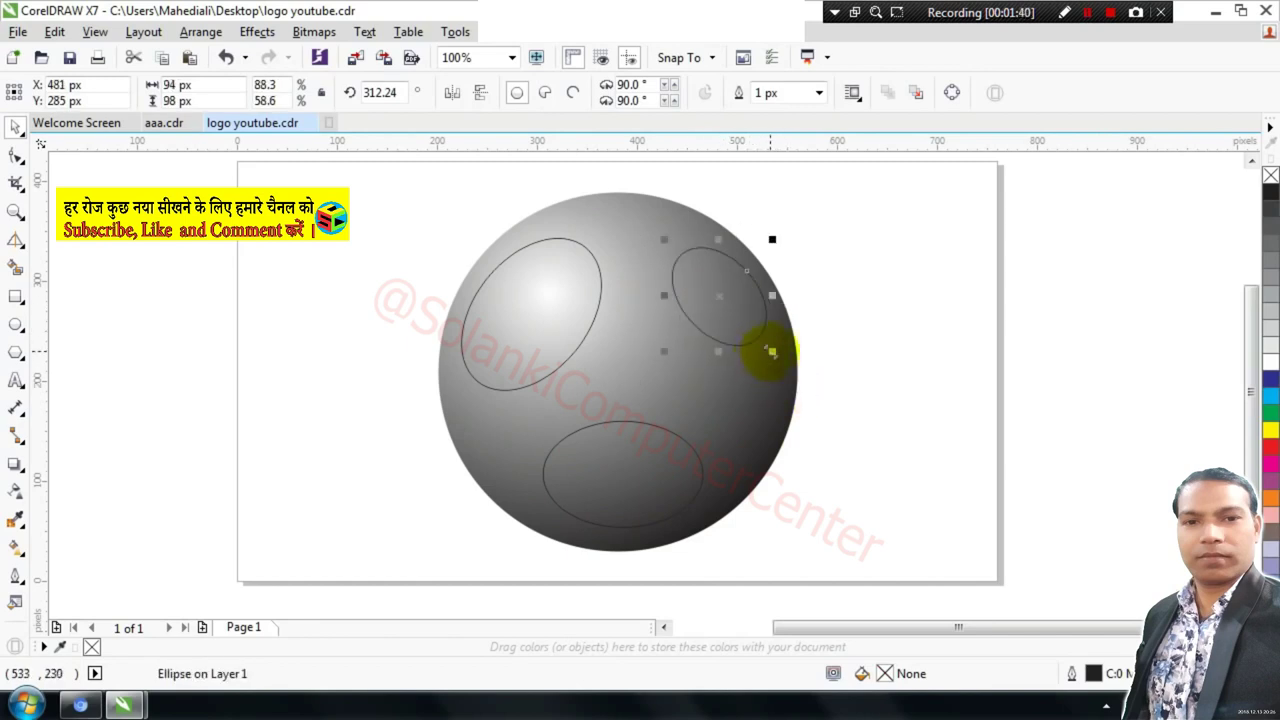
left_click_drag(778, 370, 780, 358)
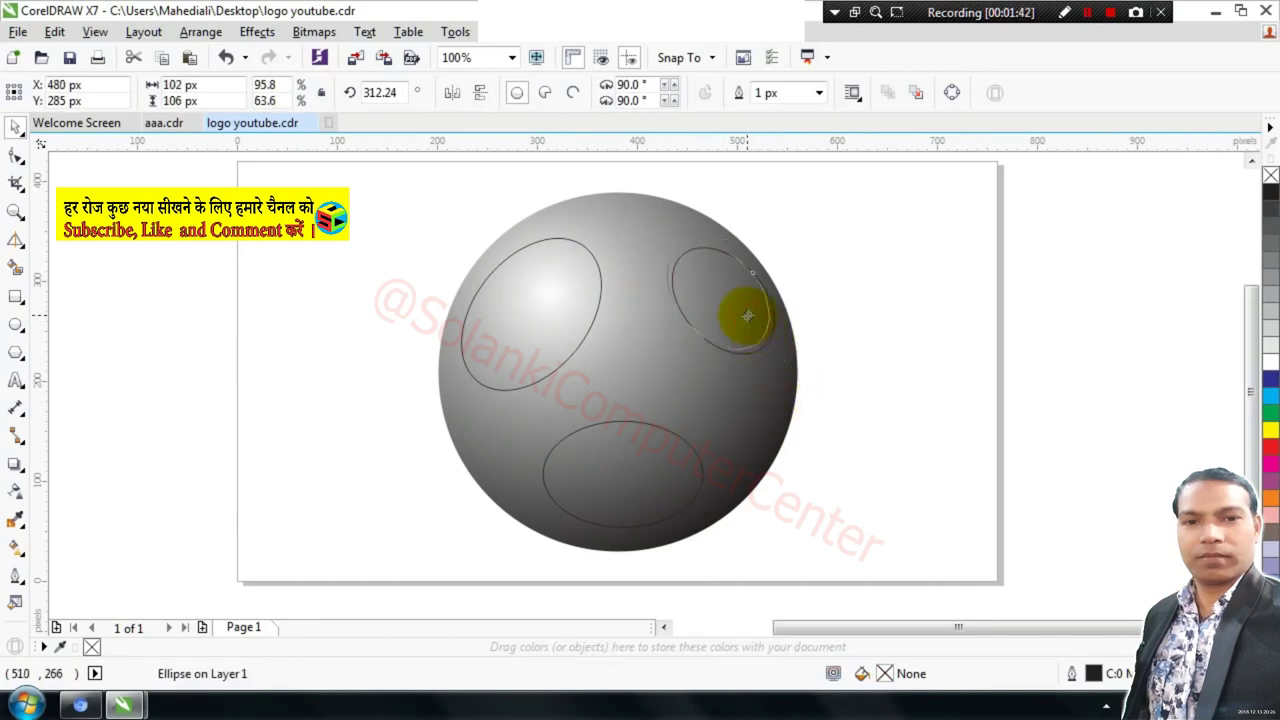
left_click(853, 348)
left_click(759, 302)
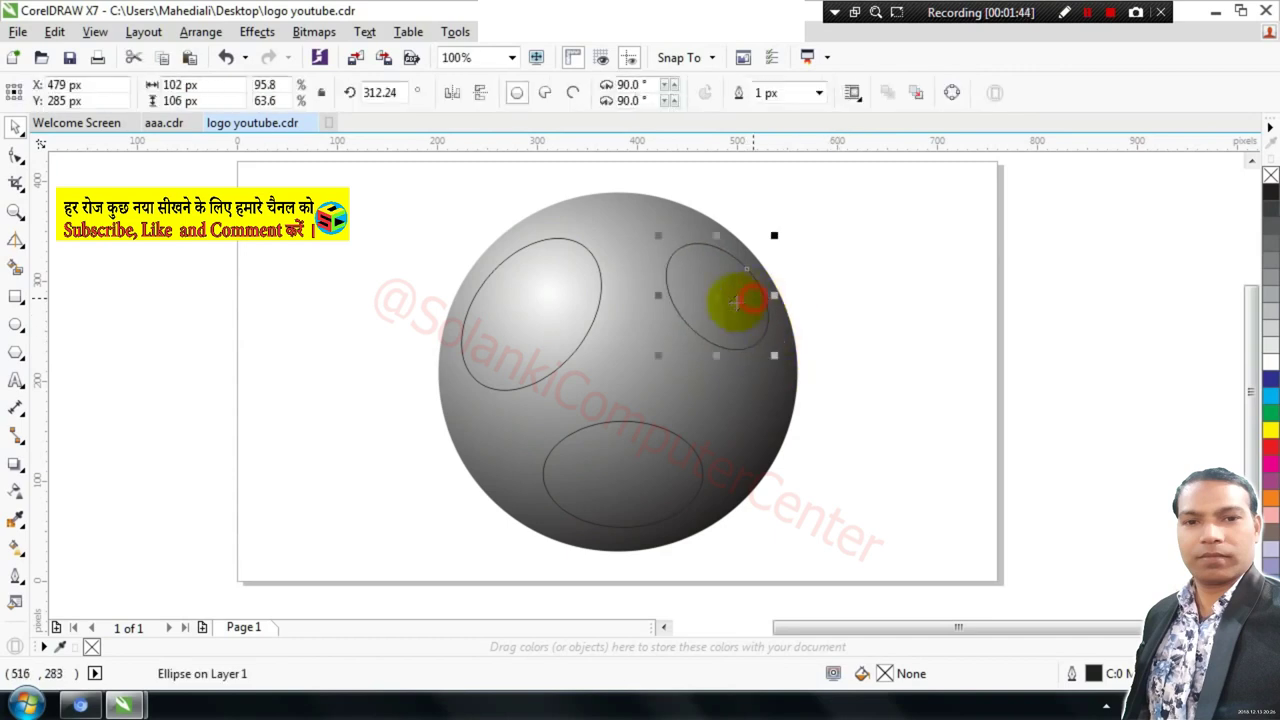
left_click(551, 289, "shift")
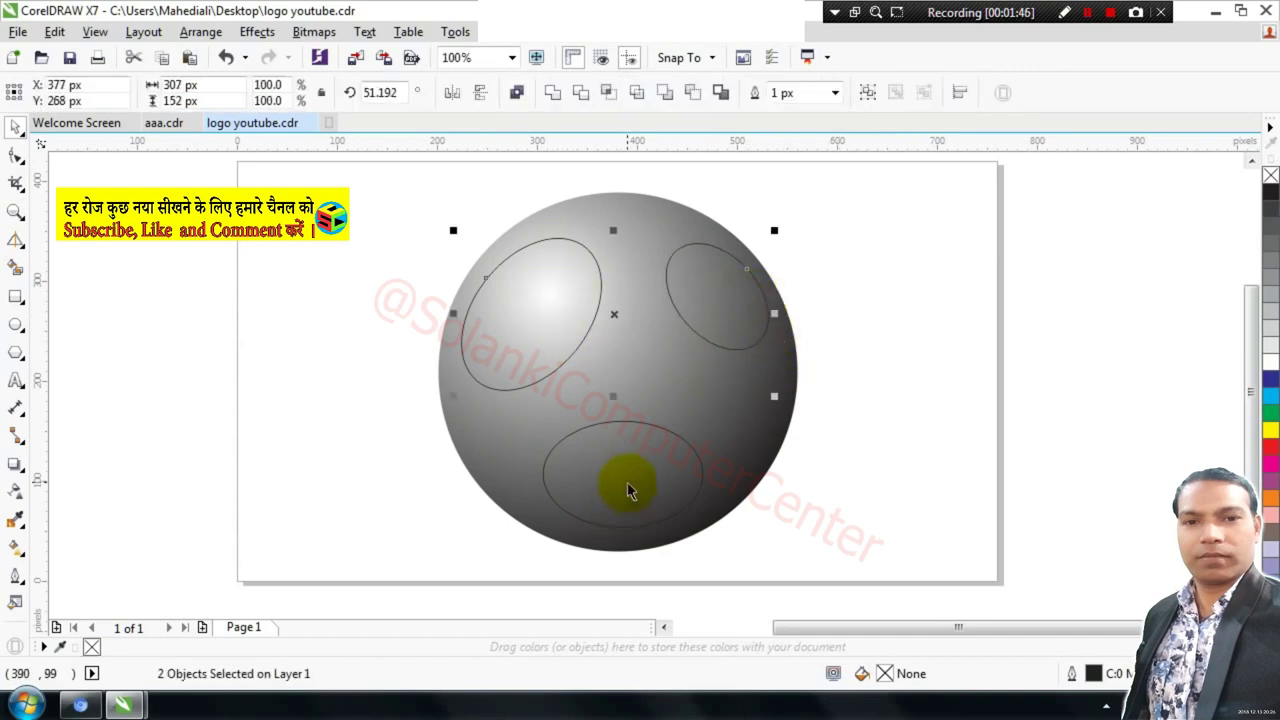
left_click(560, 95)
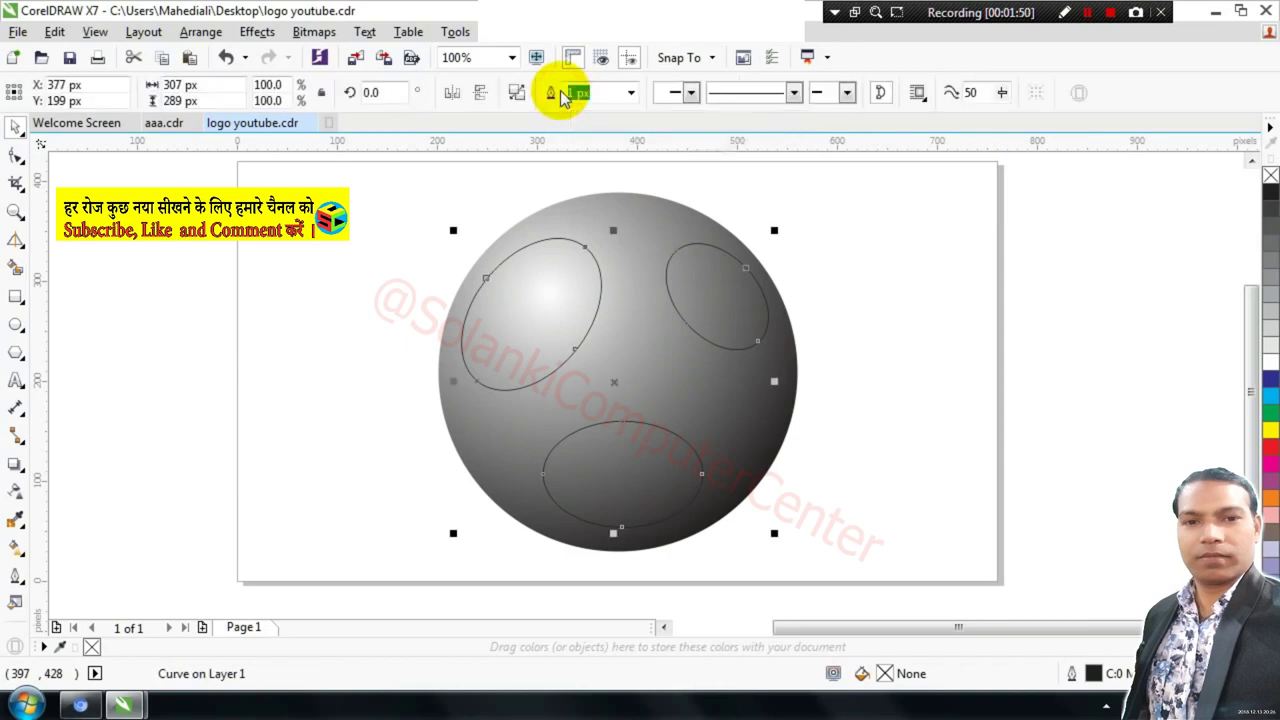
Cut the welded ellipse shape out of the sphere with Back minus front.
left_click(838, 345)
left_click(703, 293)
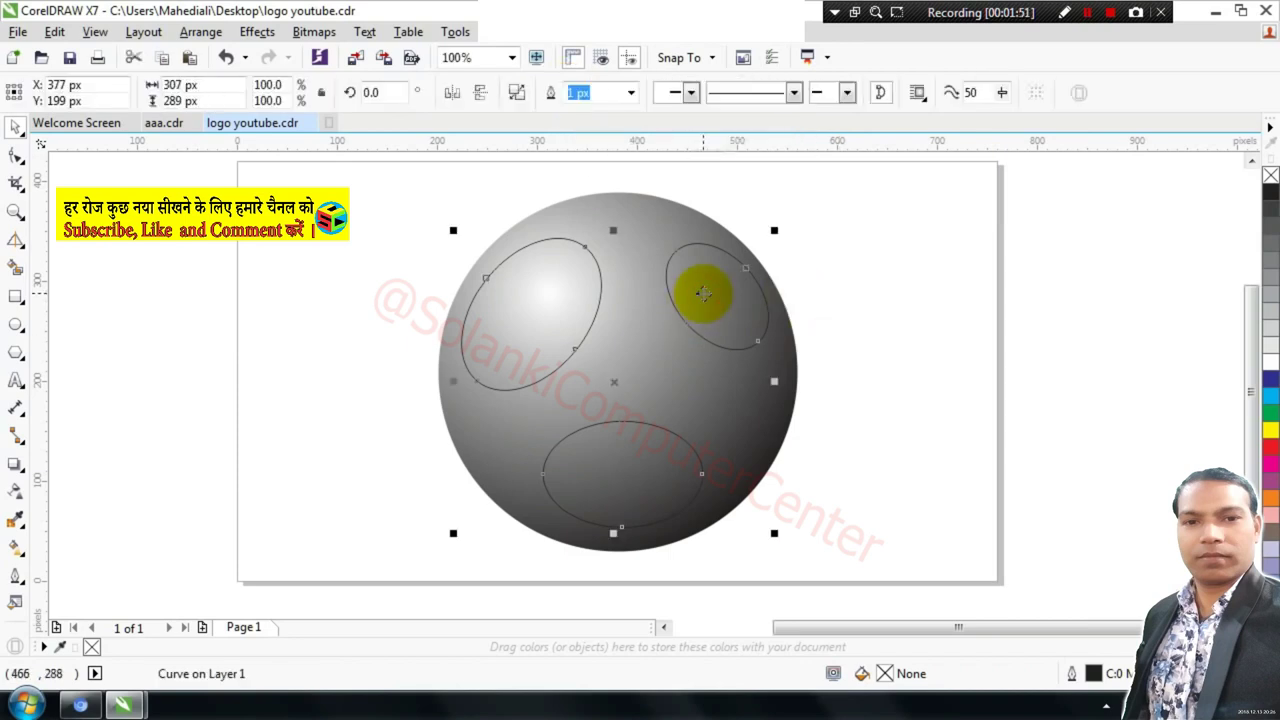
left_click(752, 427, "shift")
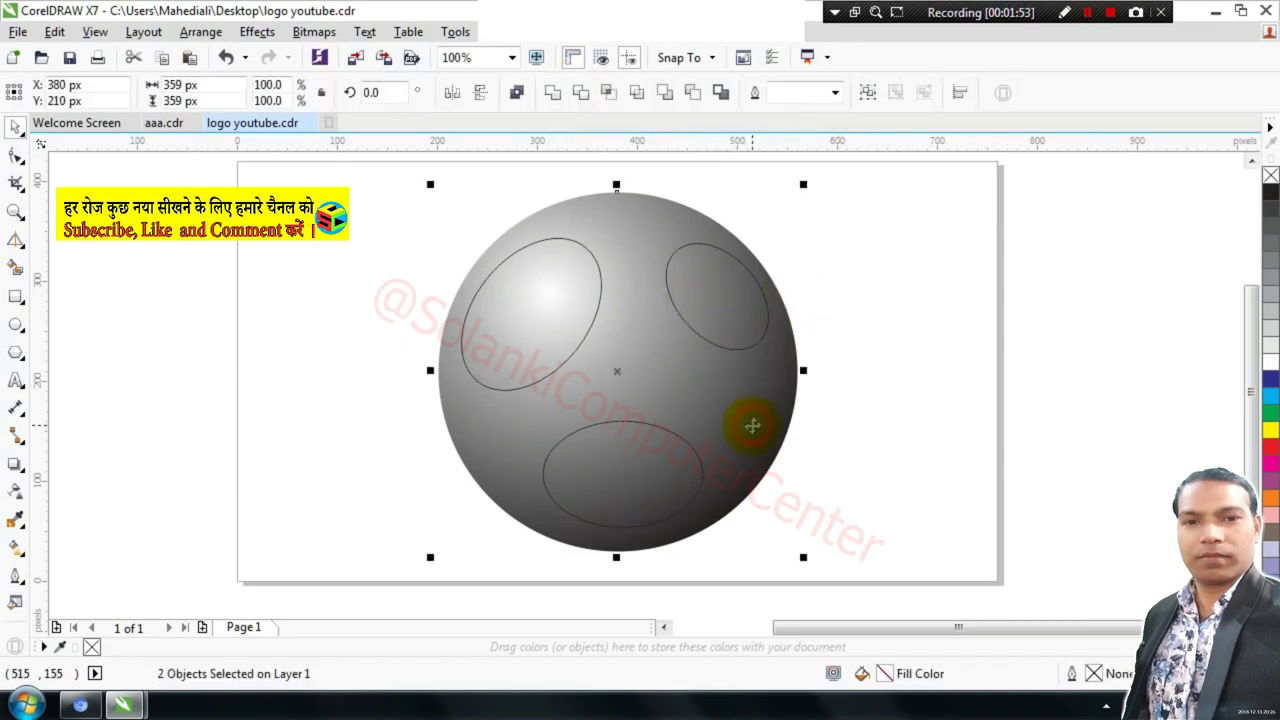
left_click(699, 92)
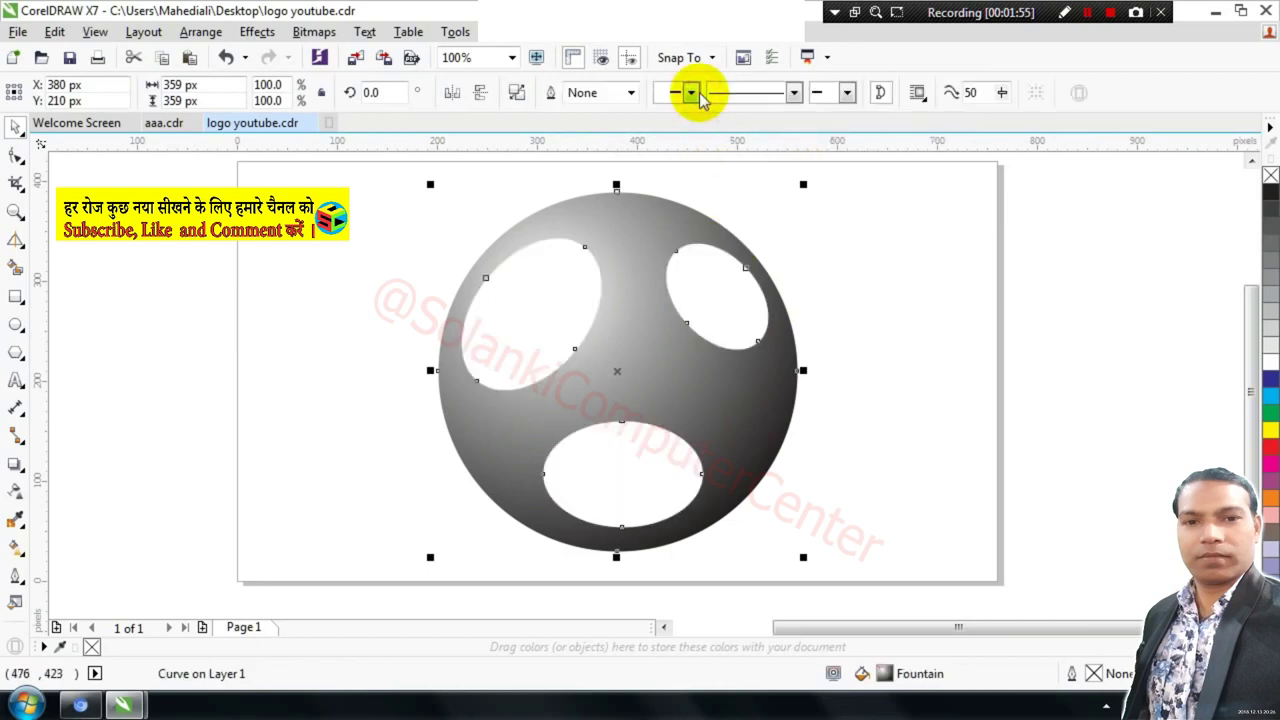
left_click(800, 272)
left_click(709, 409)
left_click(857, 389)
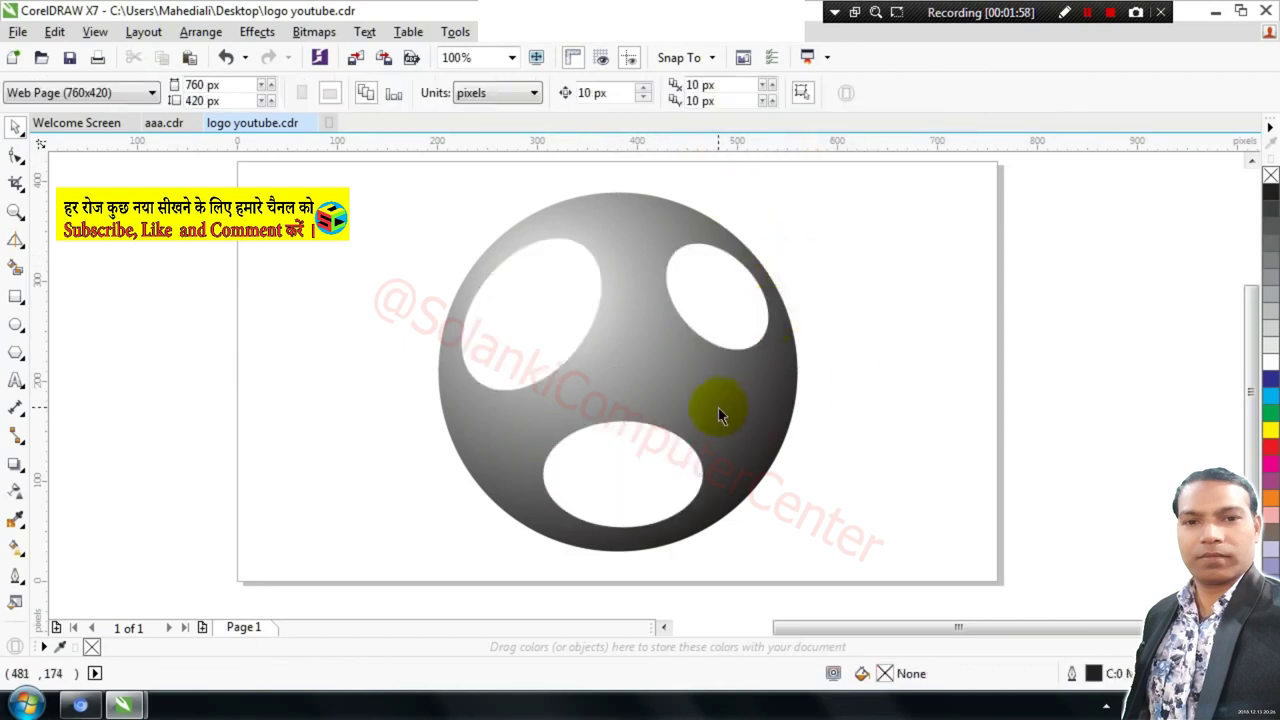
left_click(714, 397)
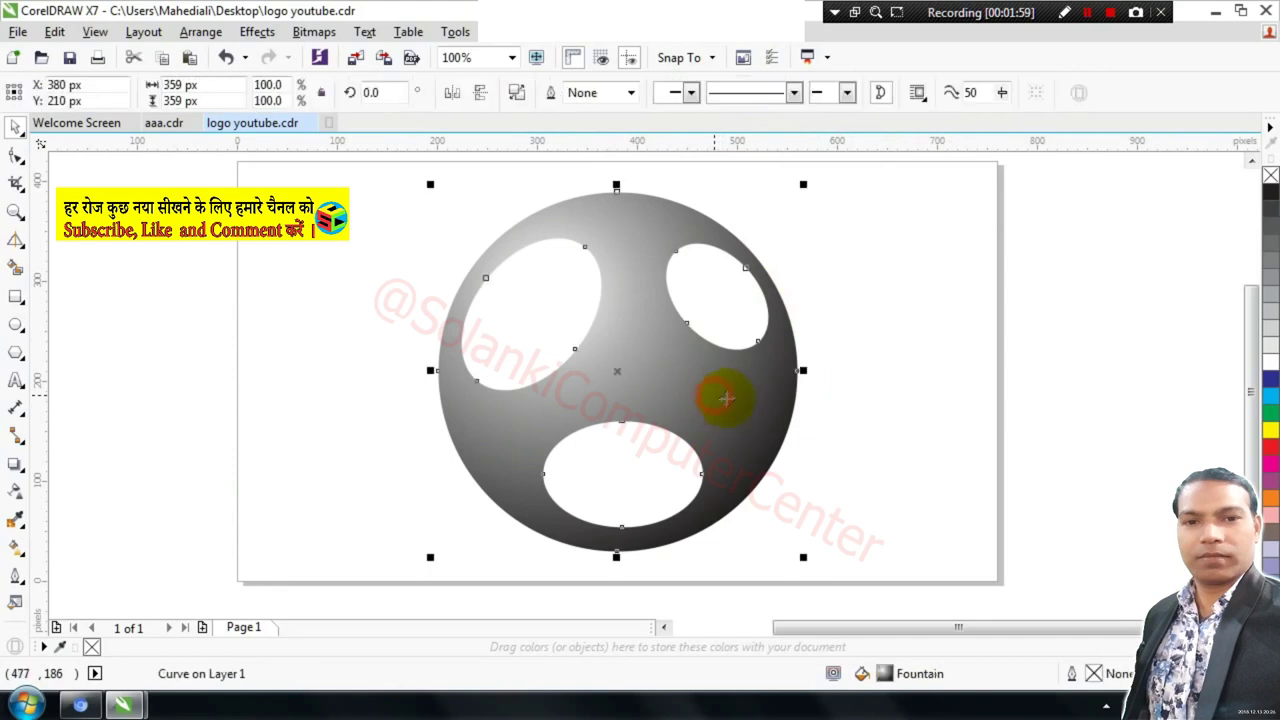
Draw a large white, outline-free circle over the sphere's lower right.
left_click(368, 420)
left_click(16, 325)
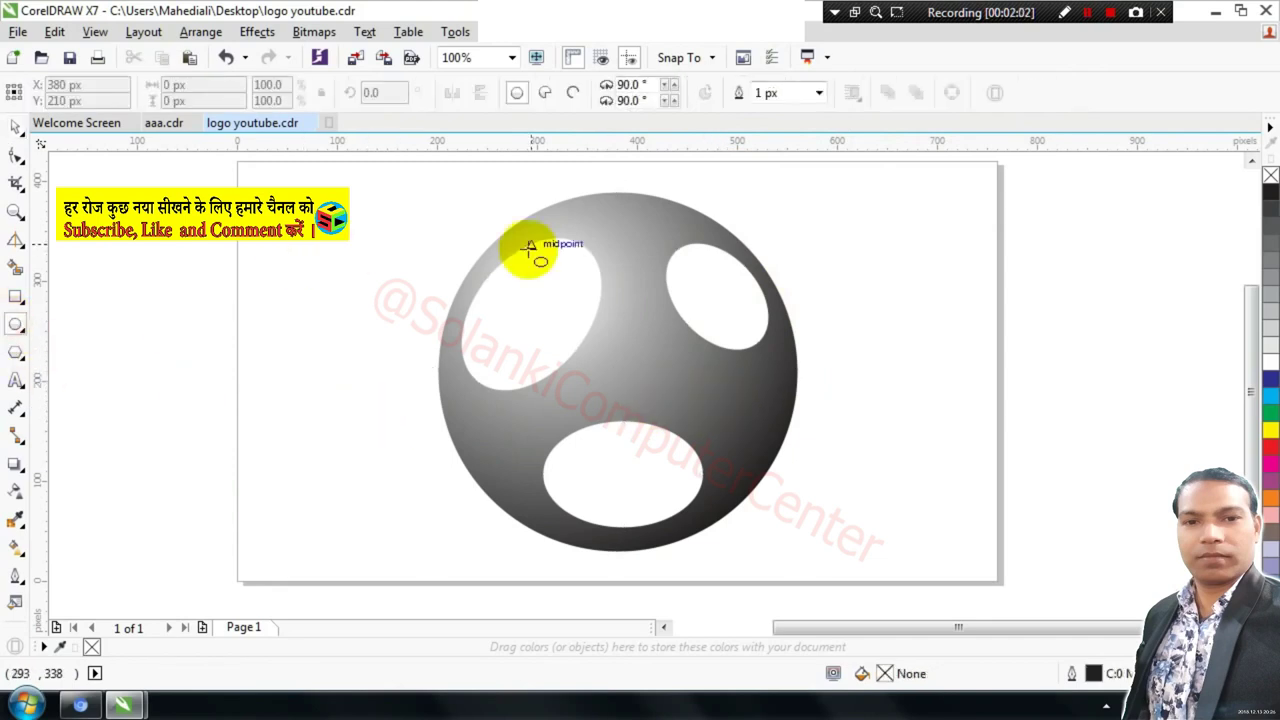
left_click_drag(531, 245, 863, 578)
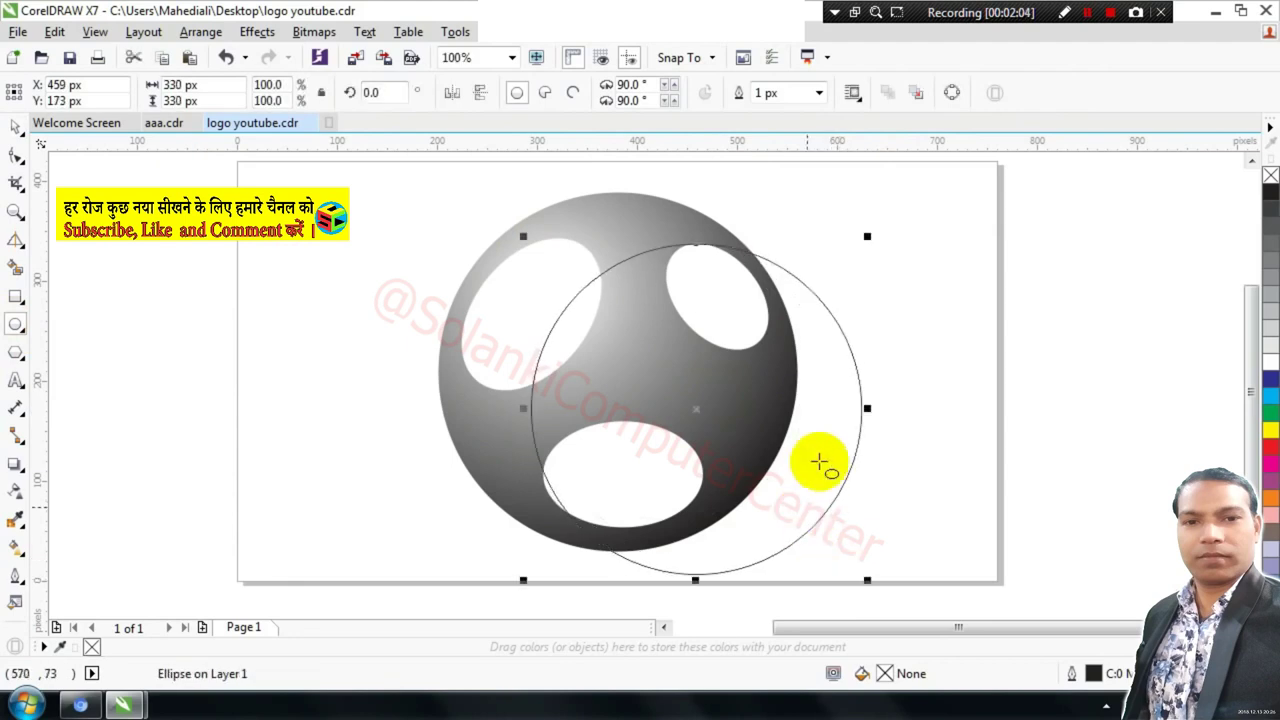
left_click(1270, 368)
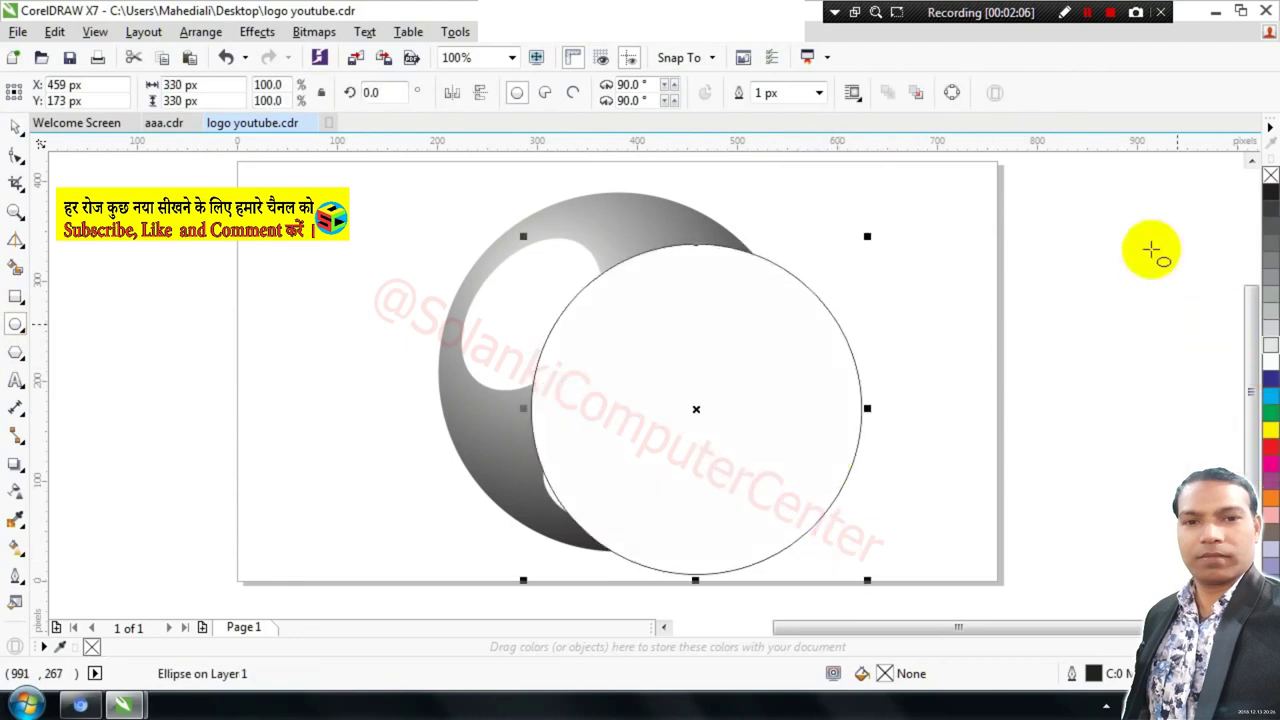
right_click(1270, 177)
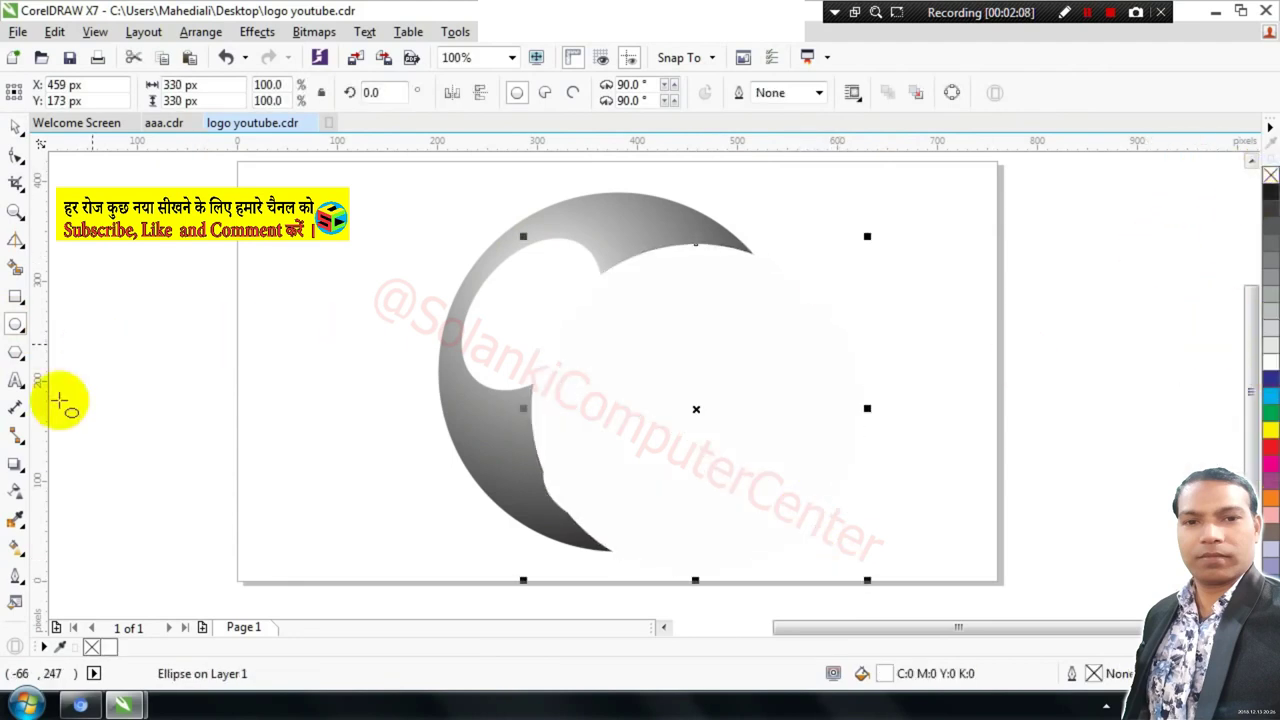
Give the white circle a linear transparency fading toward the upper left past the sphere's edge.
left_click(16, 490)
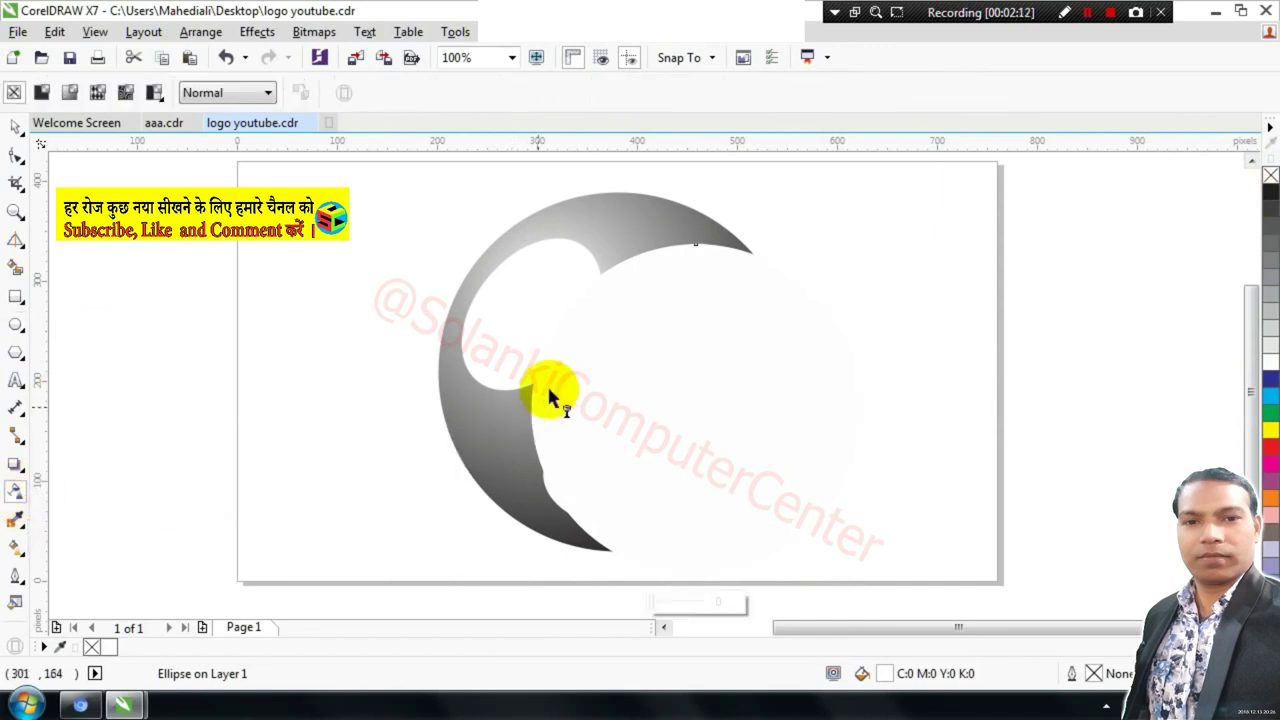
left_click_drag(575, 350, 930, 524)
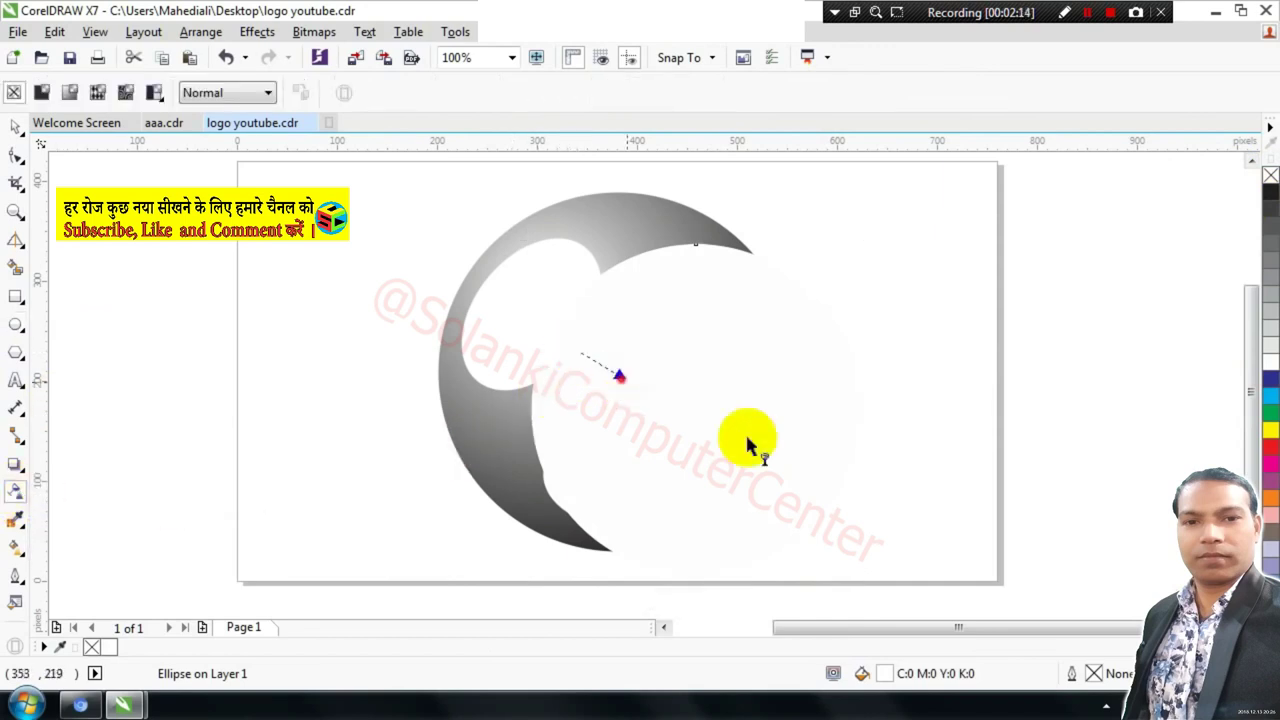
left_click_drag(574, 347, 563, 332)
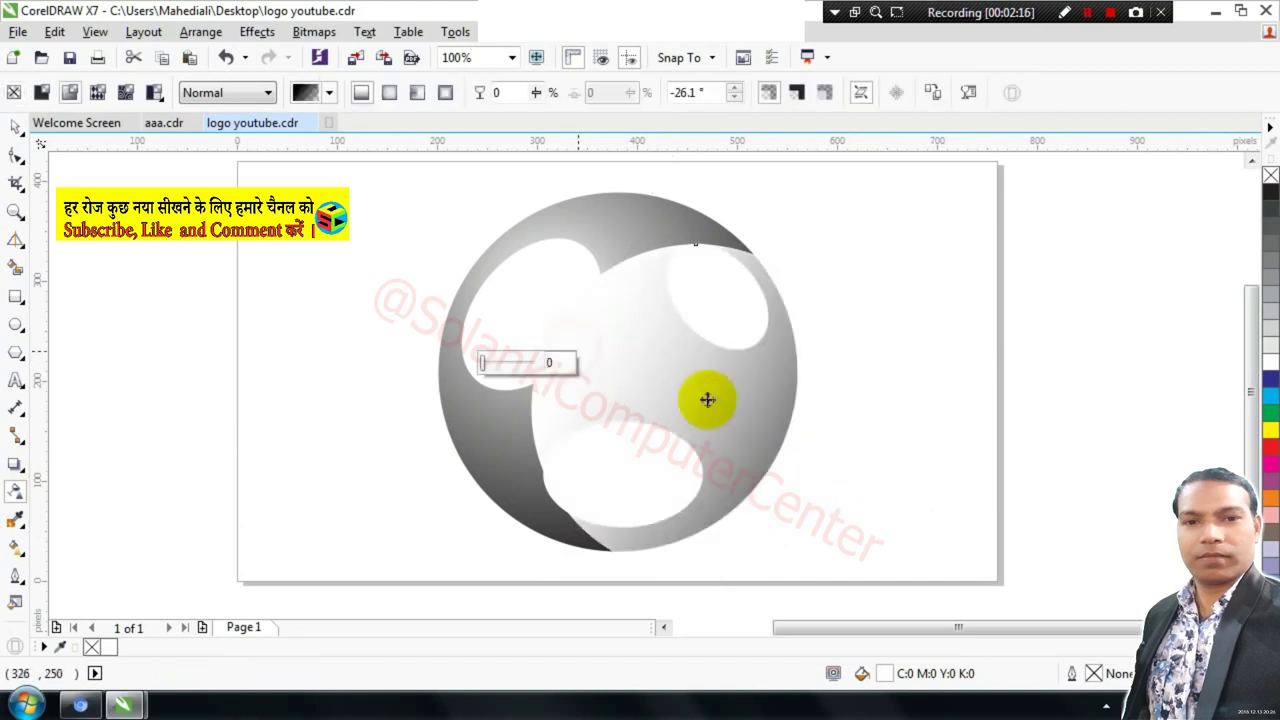
left_click_drag(930, 524, 678, 416)
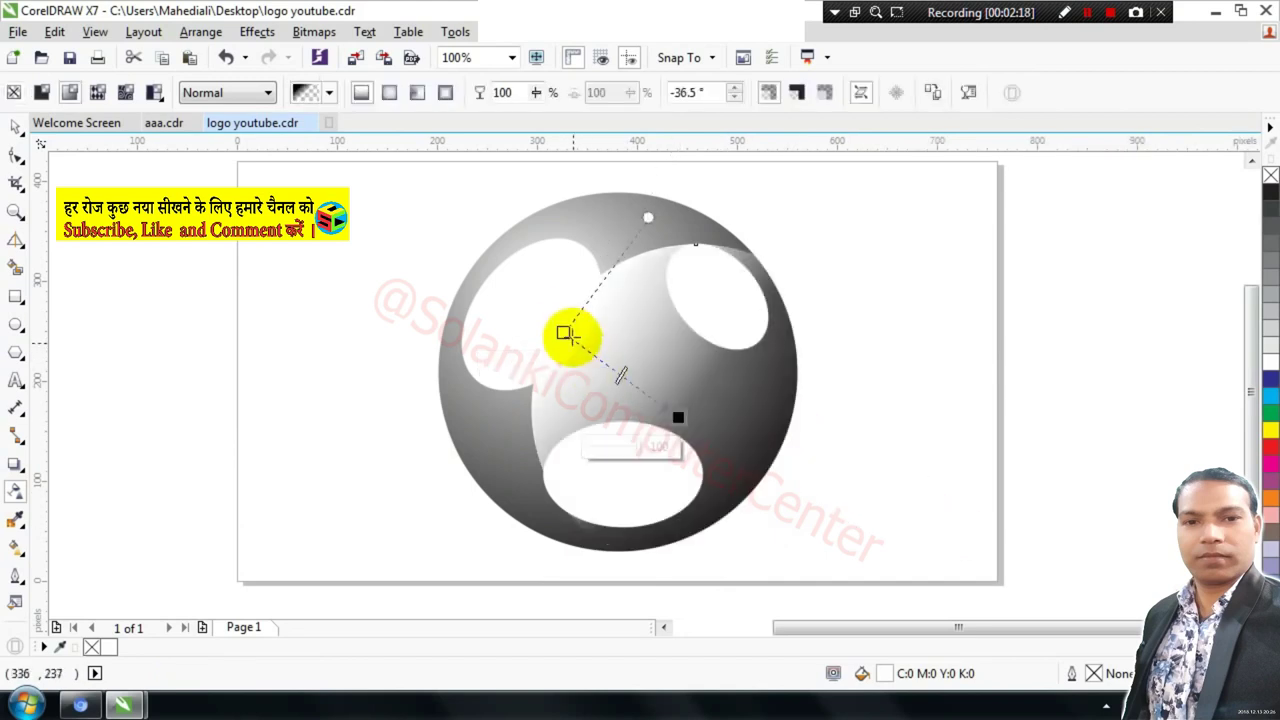
left_click_drag(563, 332, 422, 274)
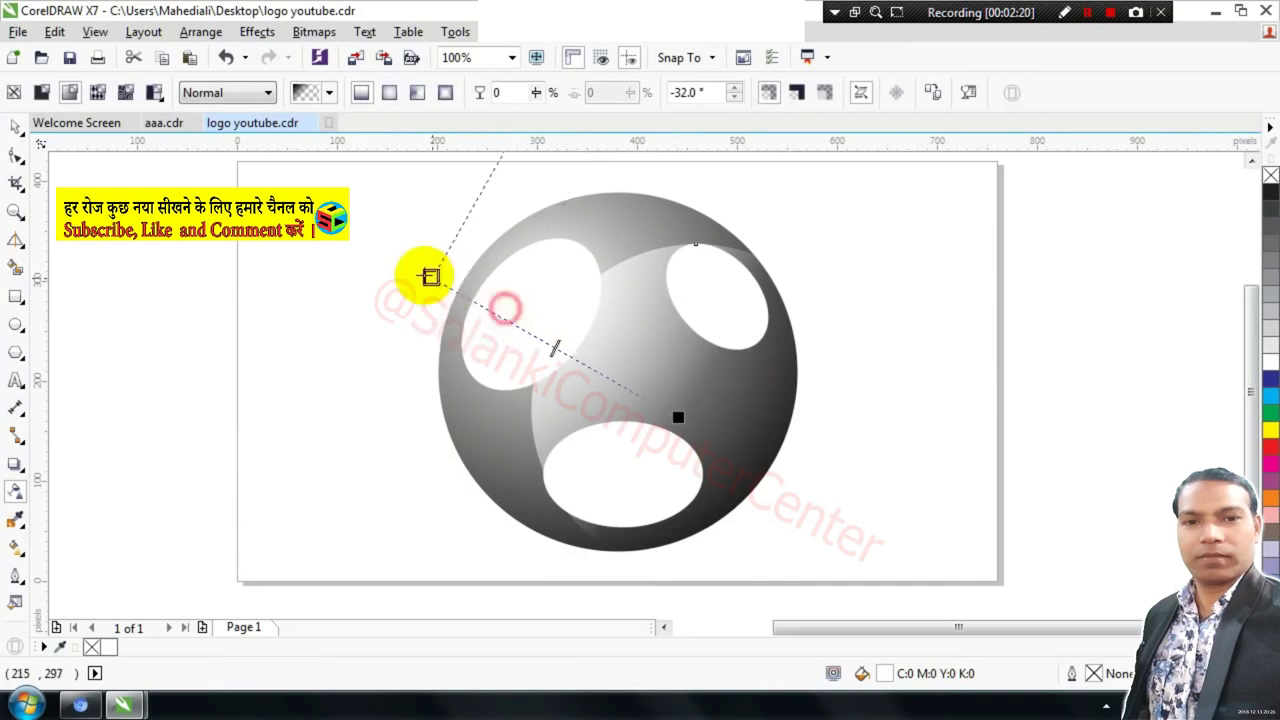
left_click_drag(678, 416, 652, 400)
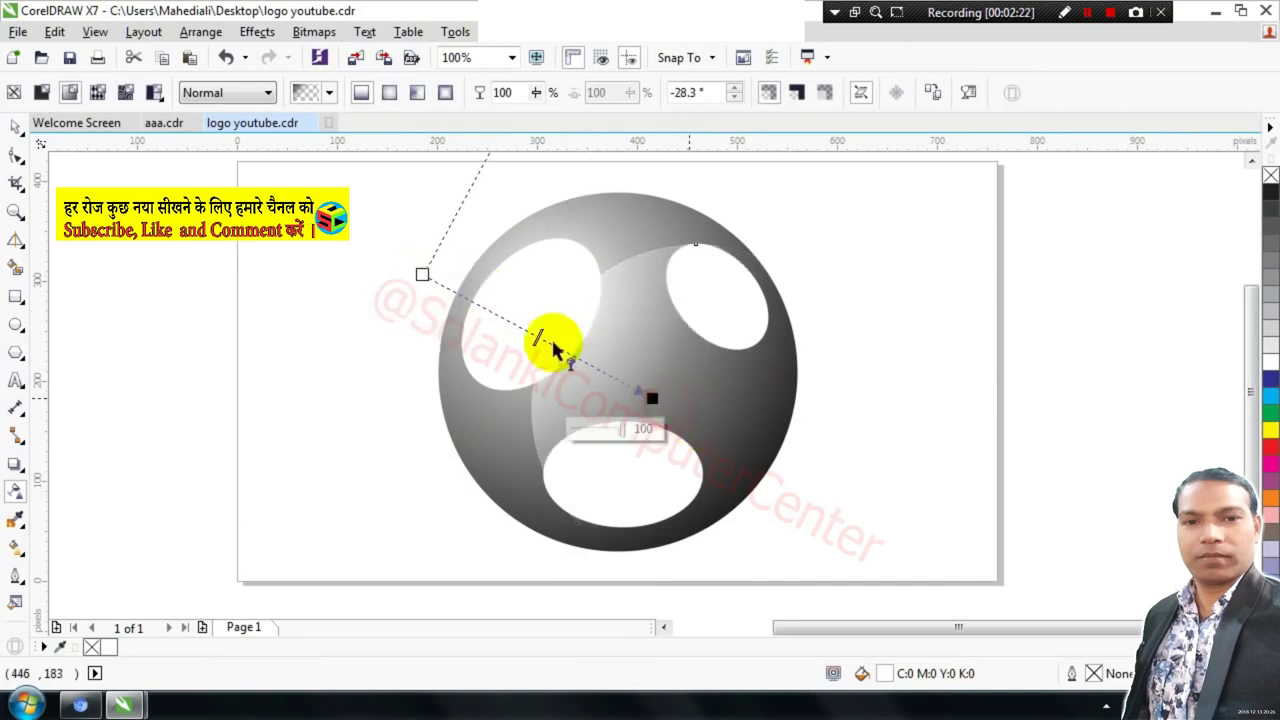
left_click_drag(422, 274, 367, 241)
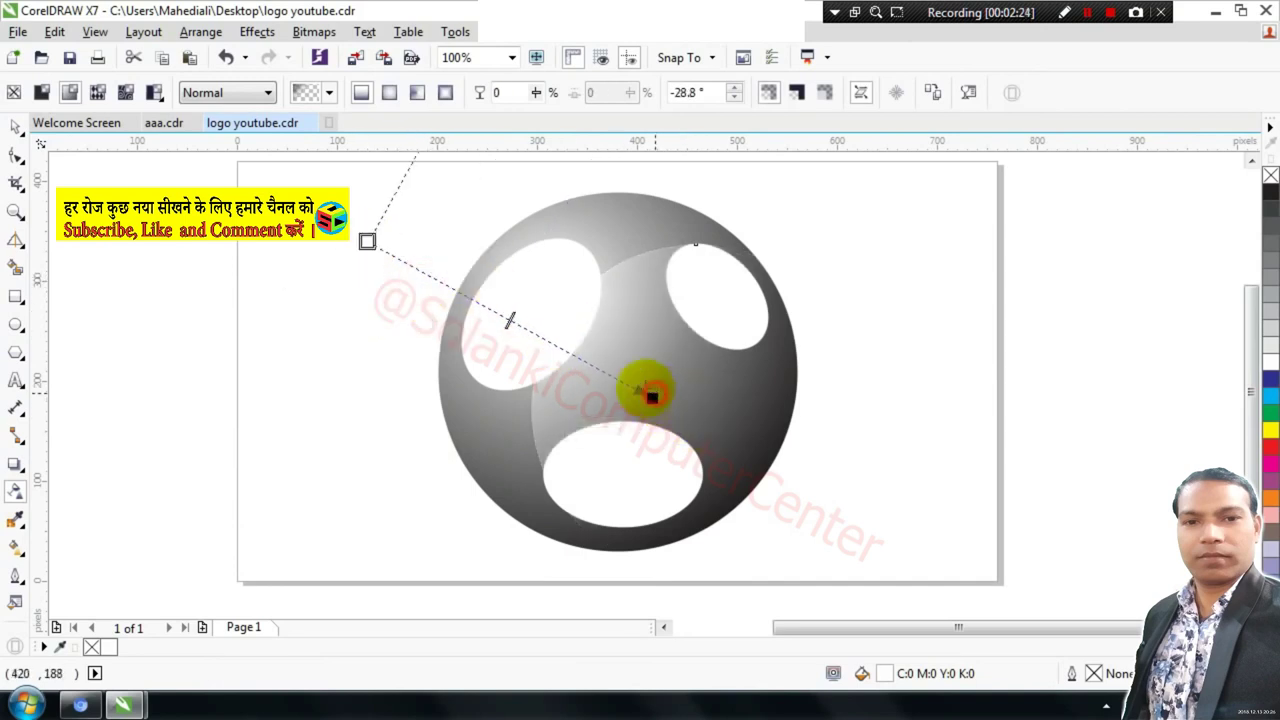
PowerClip the white highlight circle inside the holed sphere and reposition it.
left_click(15, 127)
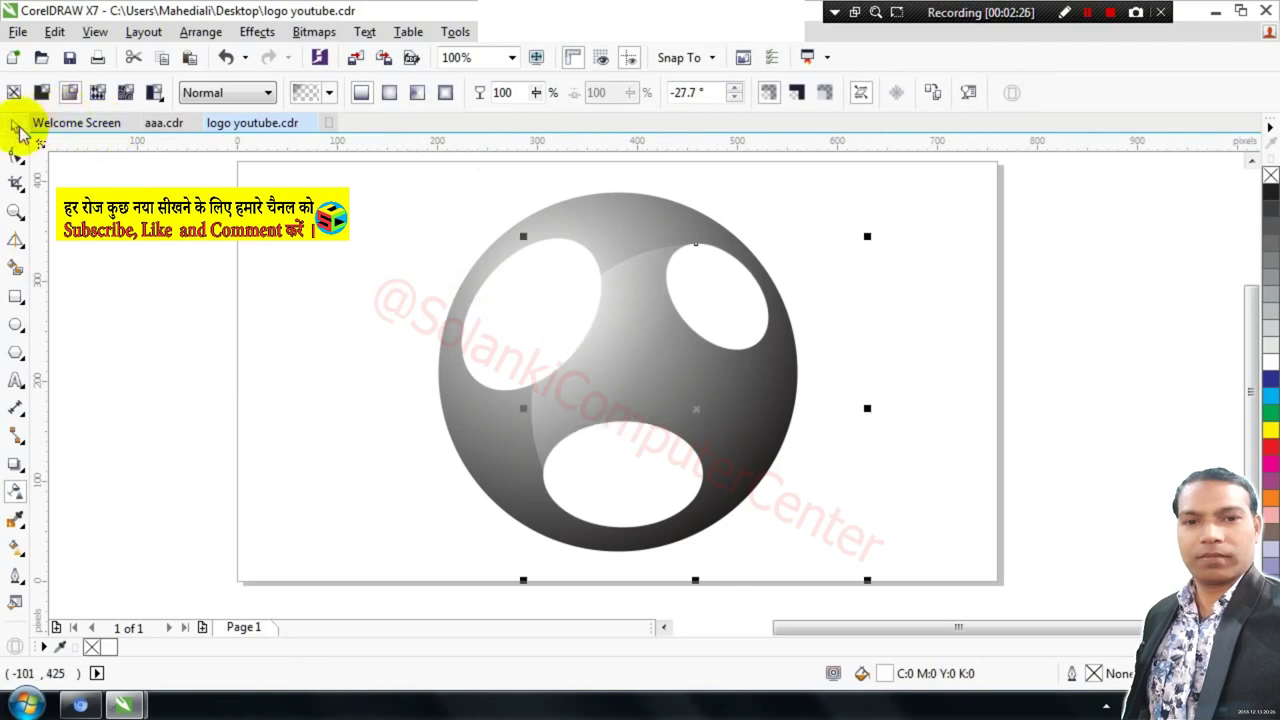
left_click(257, 31)
mouse_move(295, 288)
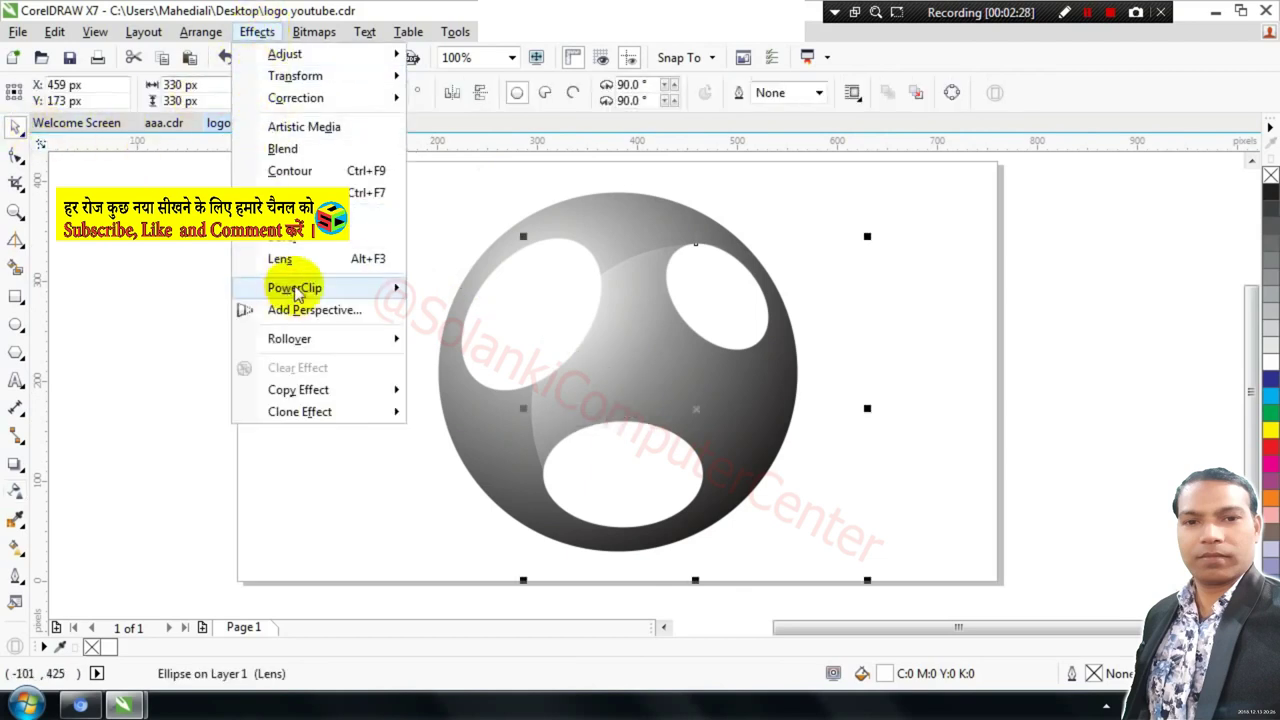
left_click(479, 291)
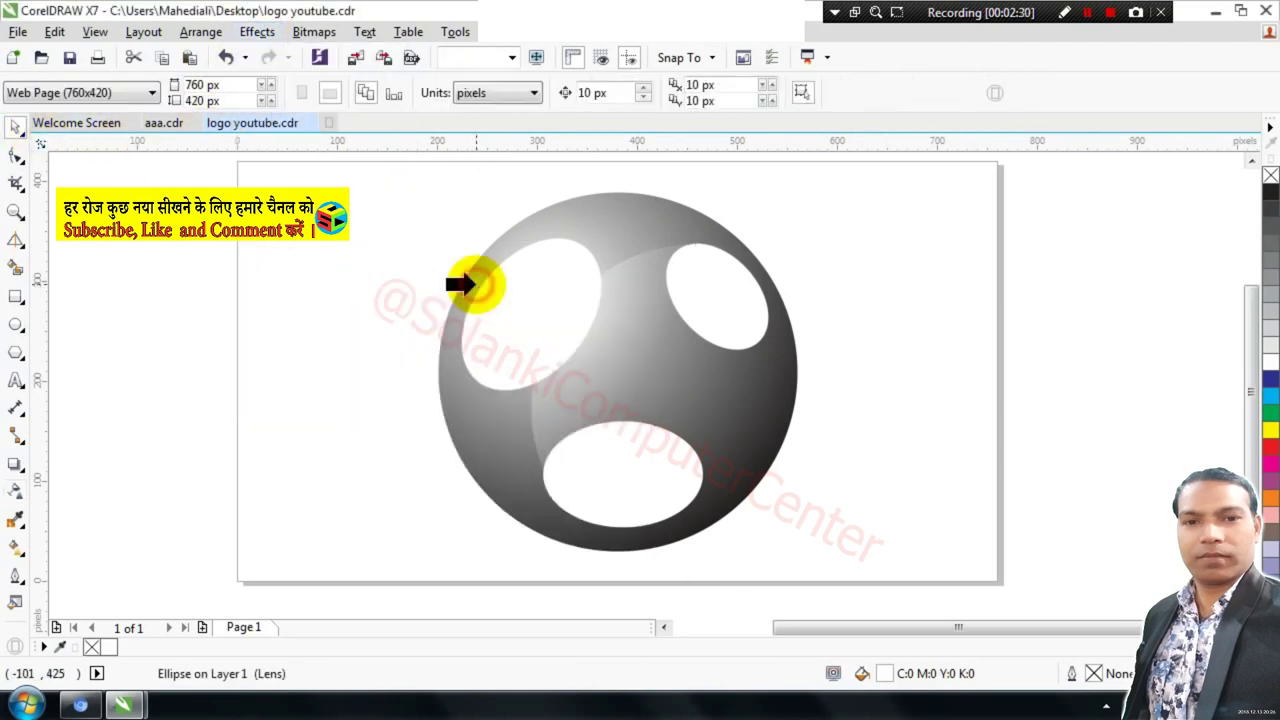
left_click(632, 218)
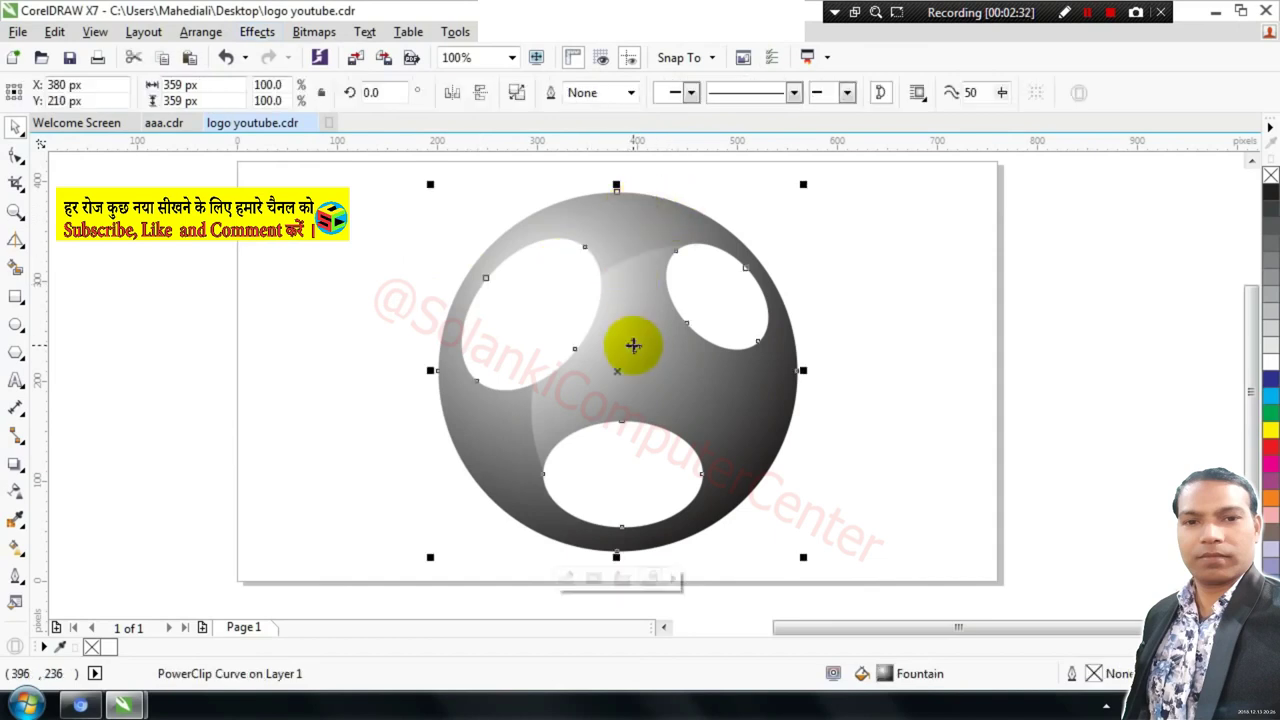
left_click(633, 345, "ctrl")
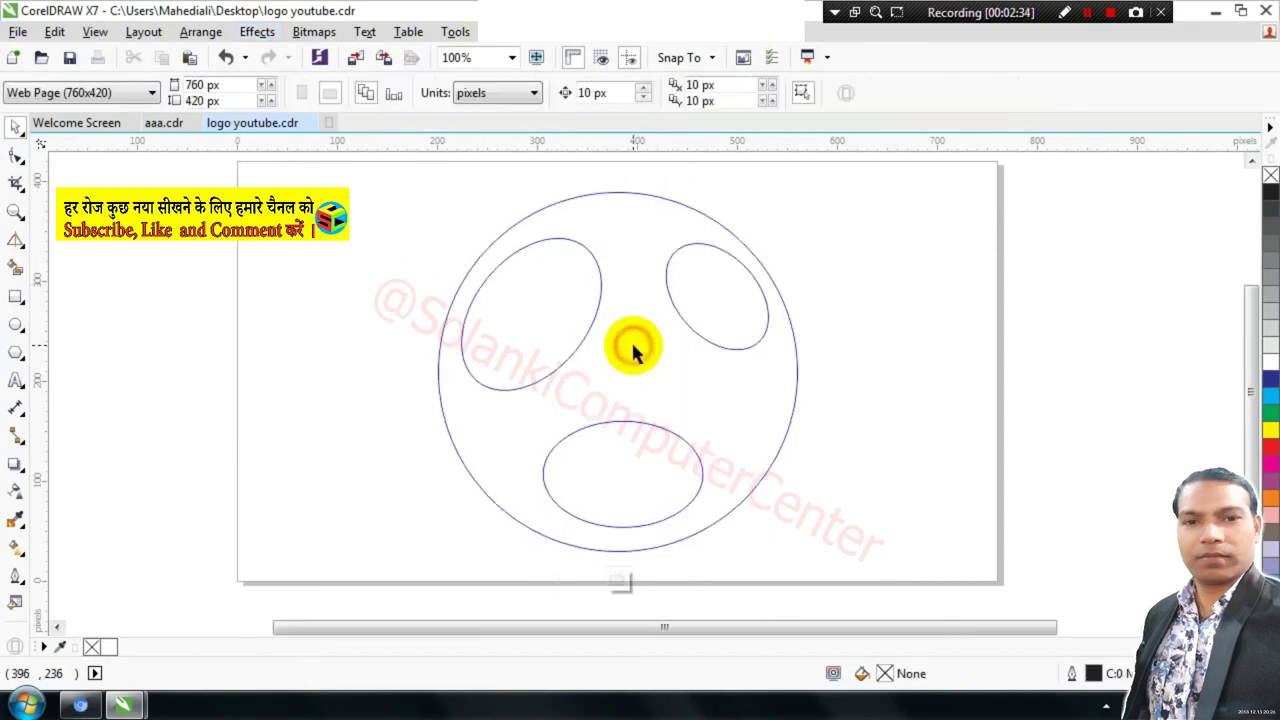
left_click_drag(634, 347, 711, 245)
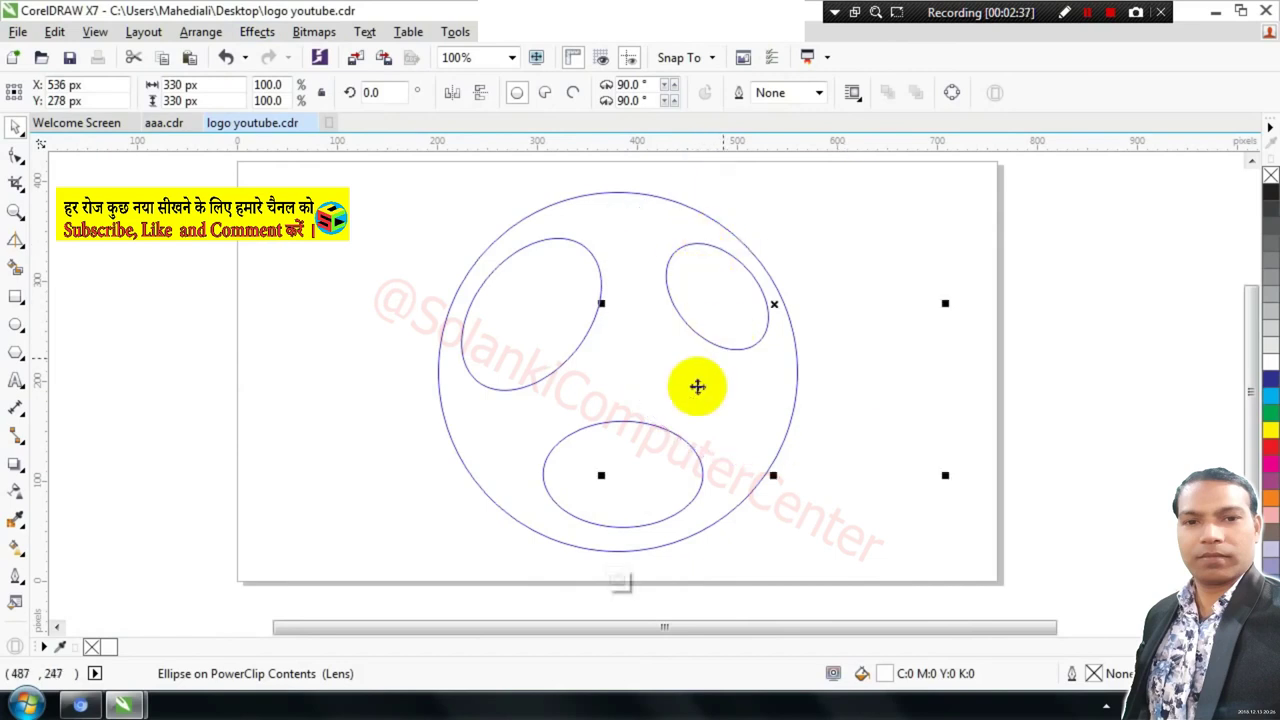
left_click(618, 580)
Try shifting the clipped circle off-centre inside the sphere, then undo the move.
left_click(873, 475)
scroll(697, 316, "down", 2)
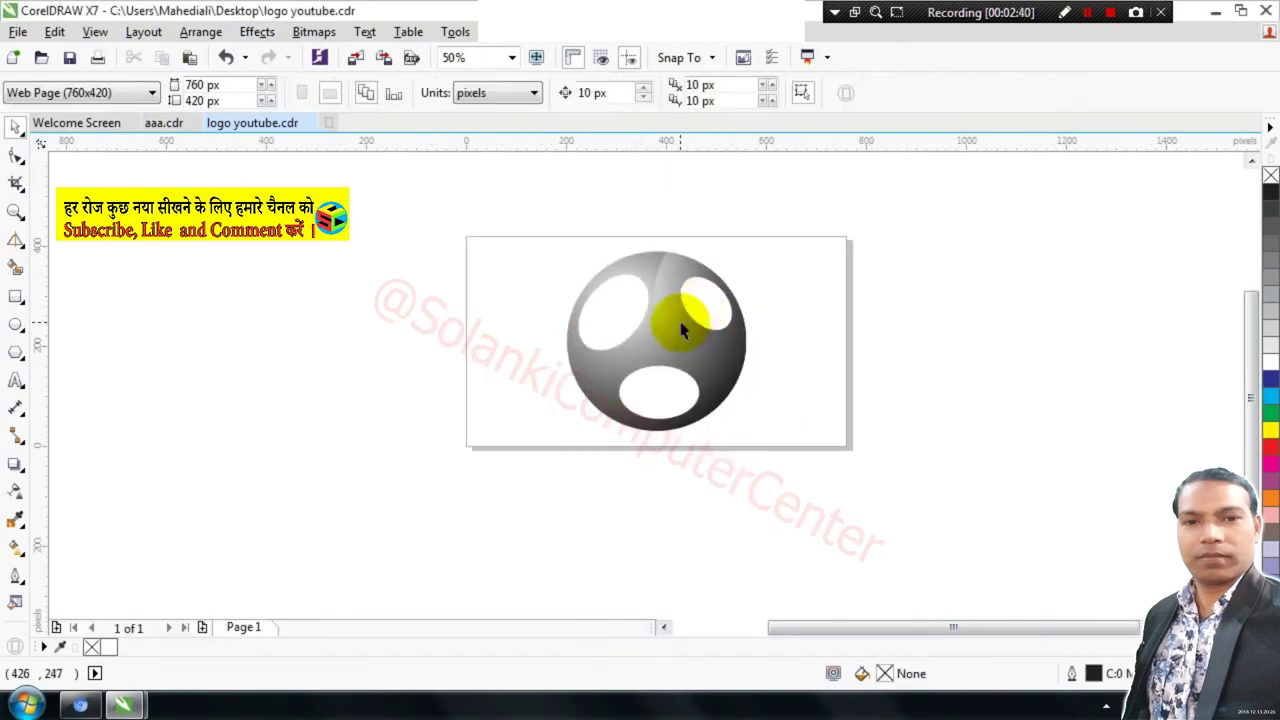
scroll(680, 330, "up", 2)
left_click(672, 324)
double_click(667, 321)
left_click_drag(666, 320, 545, 432)
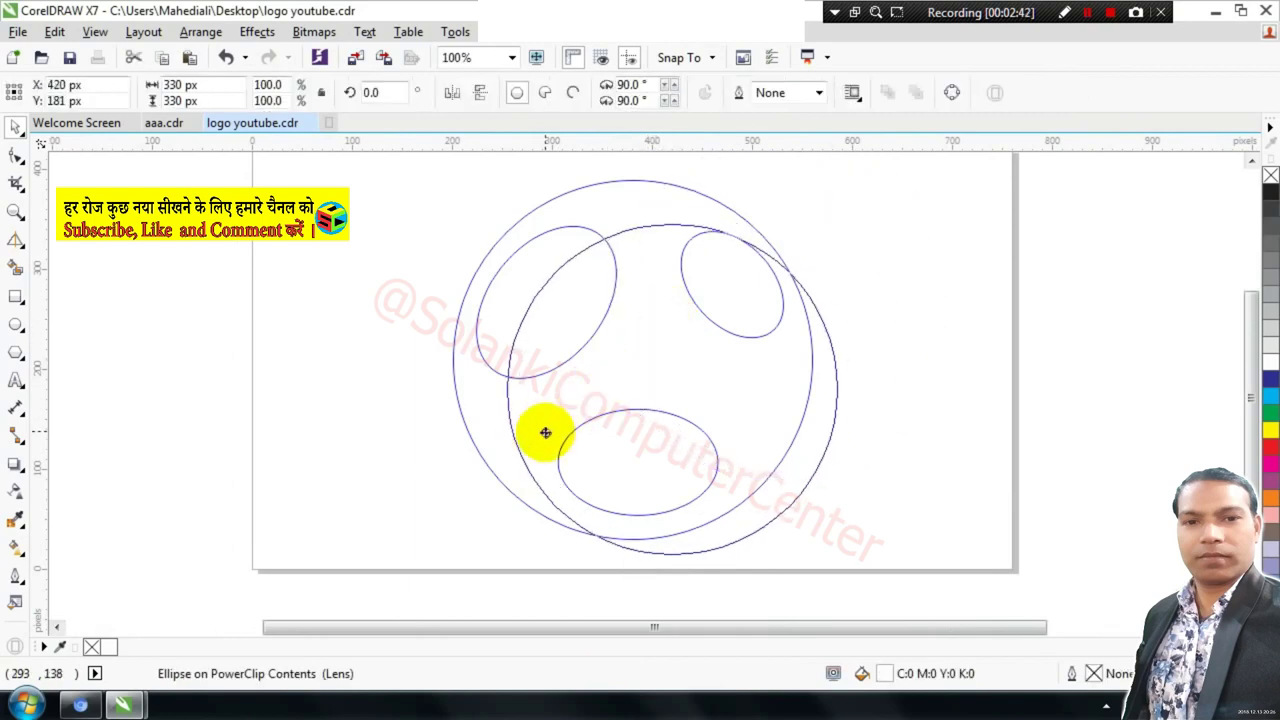
key("ctrl+z")
left_click(657, 566)
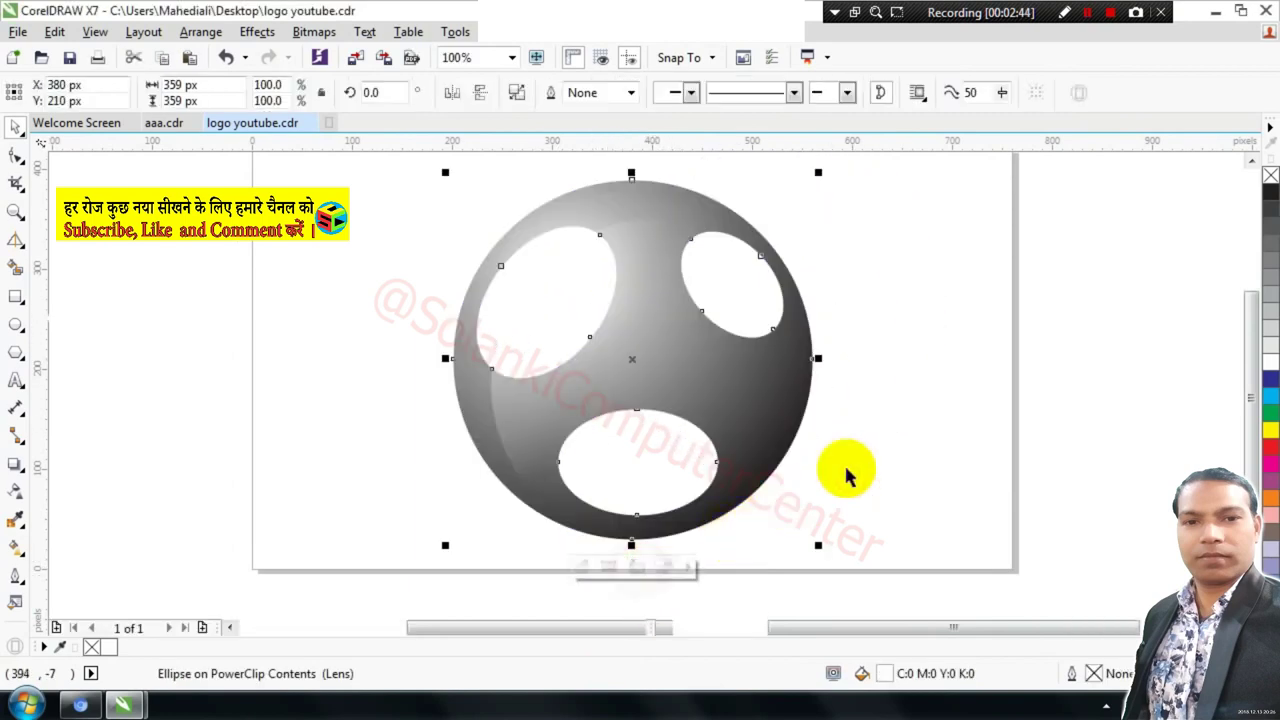
Centre the clipped highlight circle within the sphere using P.
left_click(886, 431)
left_click(631, 343)
double_click(640, 349)
left_click(625, 325)
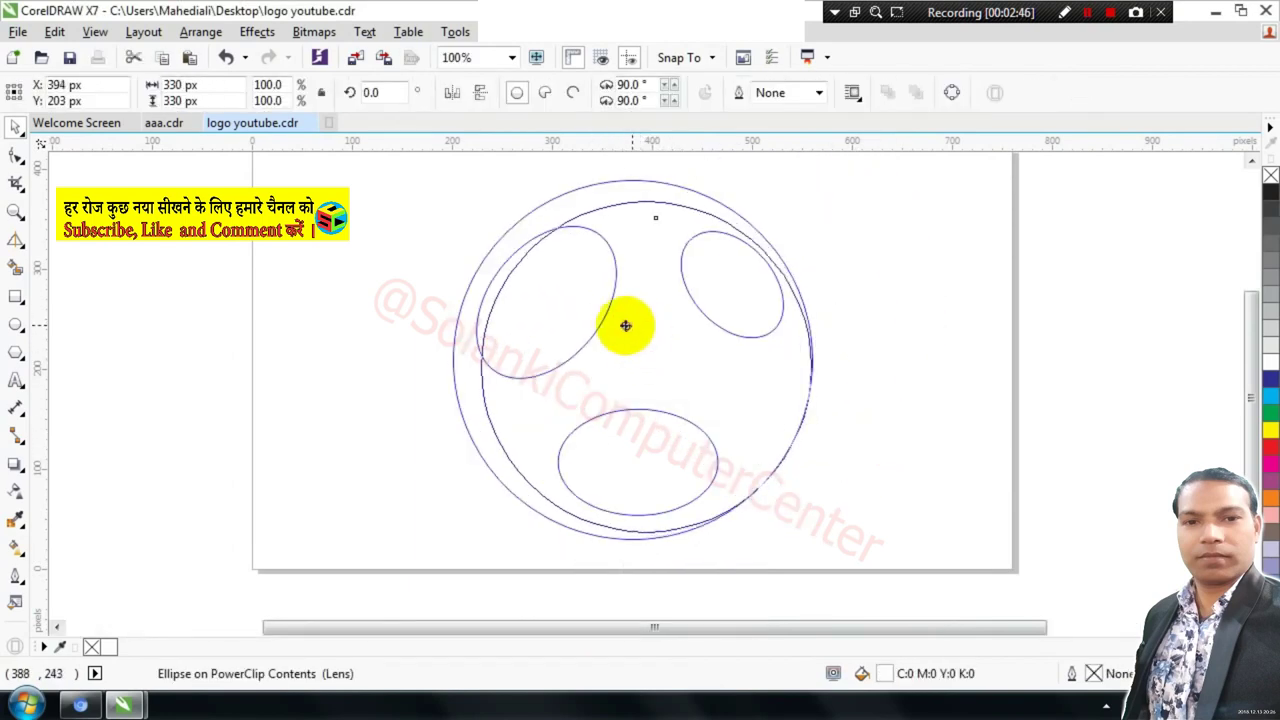
key("p")
left_click(637, 566)
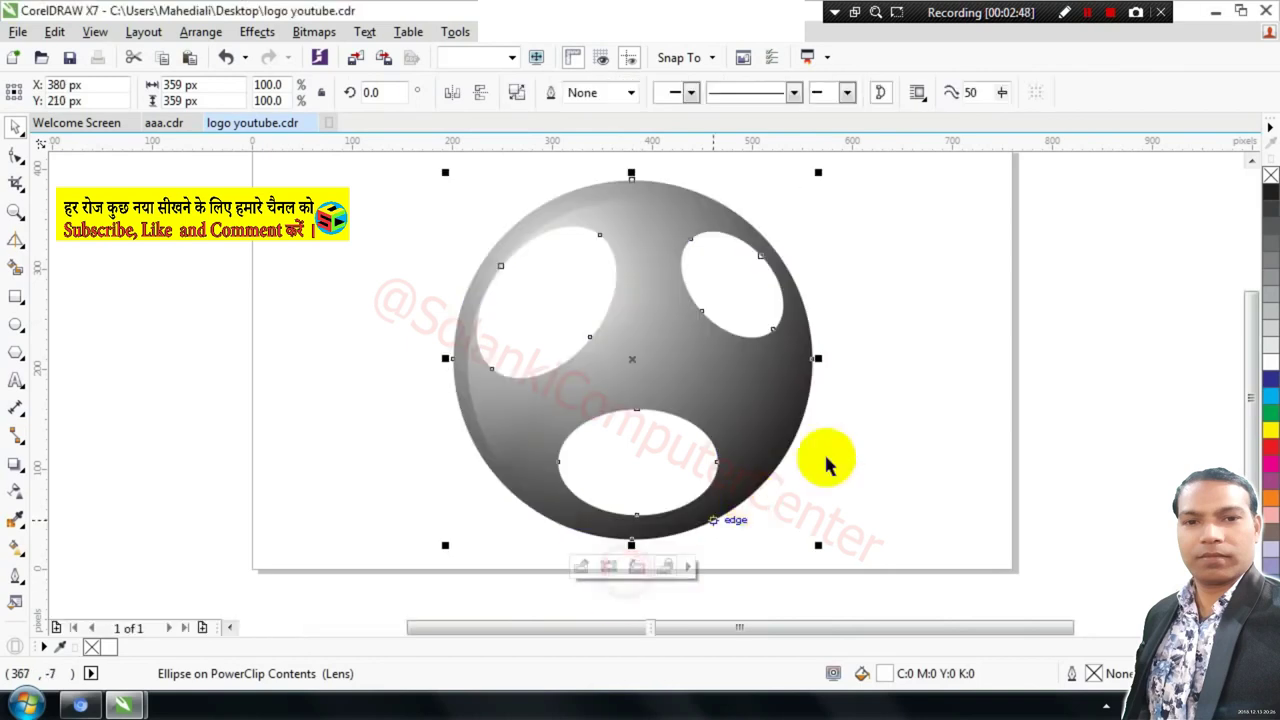
Move the clipped highlight circle right and rotate it inside the sphere.
left_click(914, 409)
scroll(694, 323, "down", 2)
left_click(677, 337)
double_click(665, 329)
mouse_move(665, 329)
left_mouse_down()
mouse_move(716, 310)
mouse_move(728, 322)
left_mouse_up()
left_click(723, 351)
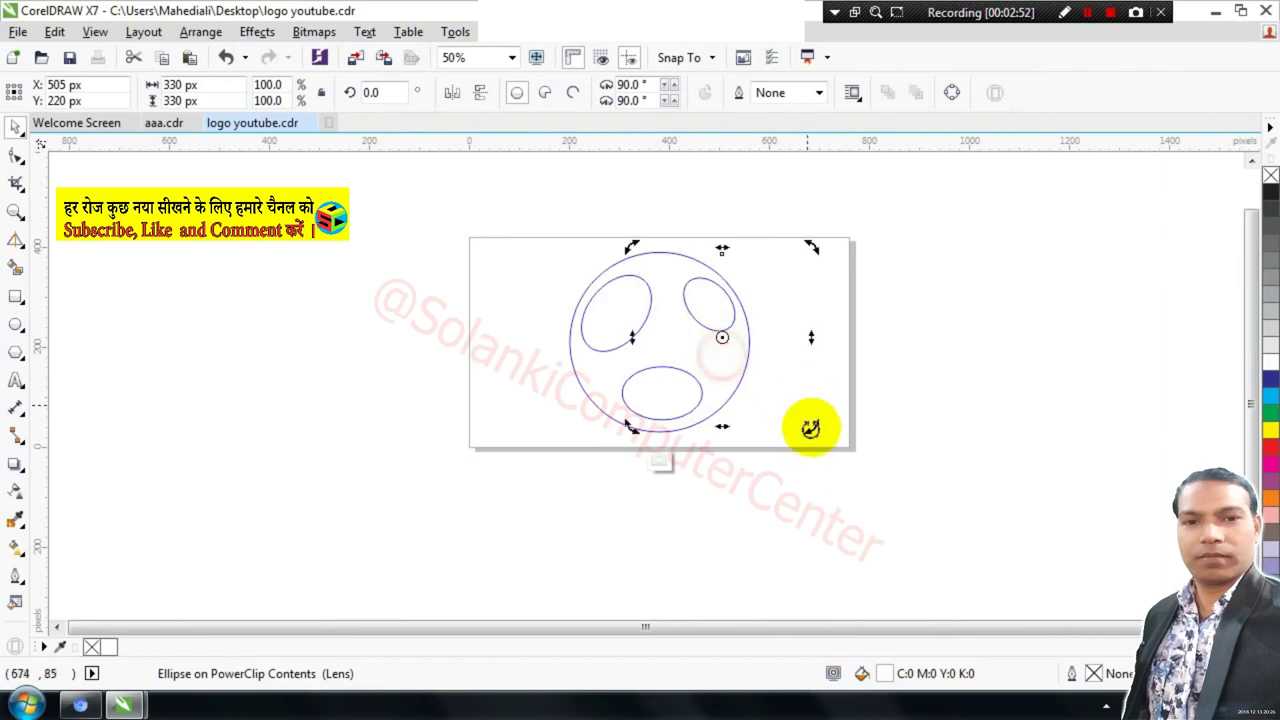
mouse_move(814, 429)
left_mouse_down()
mouse_move(665, 422)
mouse_move(783, 314)
mouse_move(749, 341)
left_mouse_up()
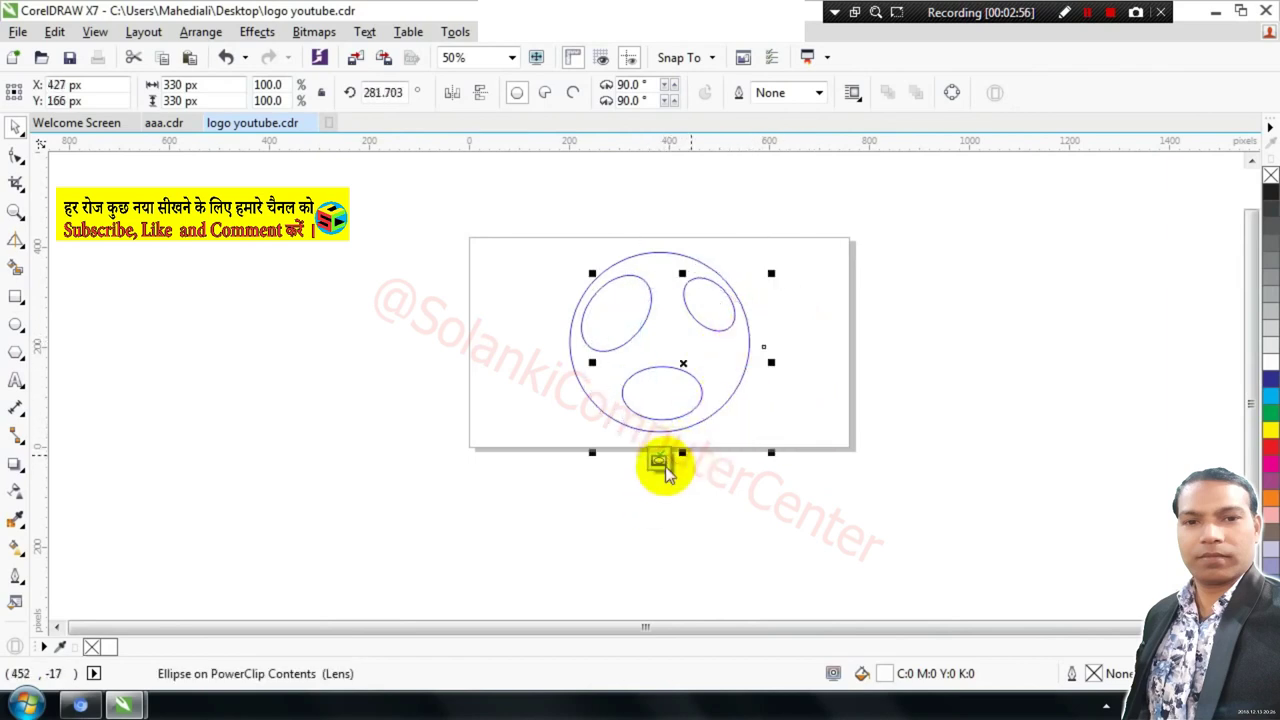
left_click(665, 470)
Leave PowerClip editing and reselect the finished sphere graphic.
left_click(814, 380)
scroll(663, 286, "up", 1)
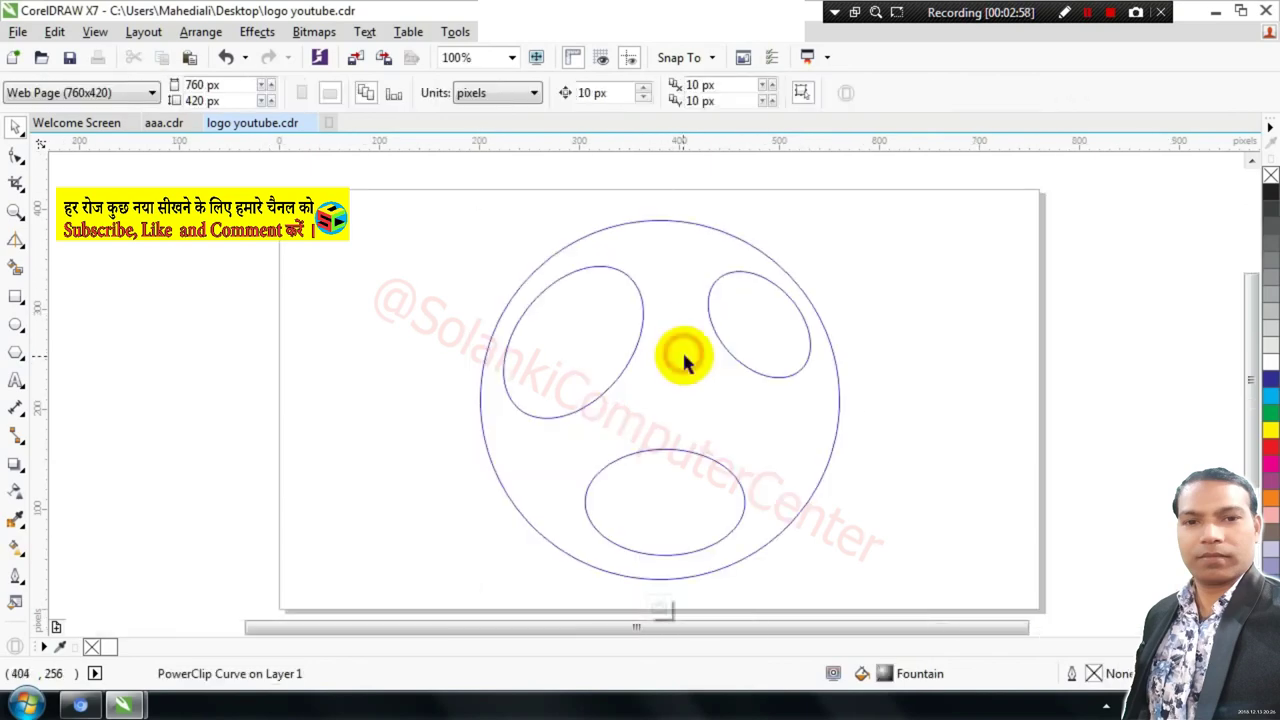
left_click(684, 345)
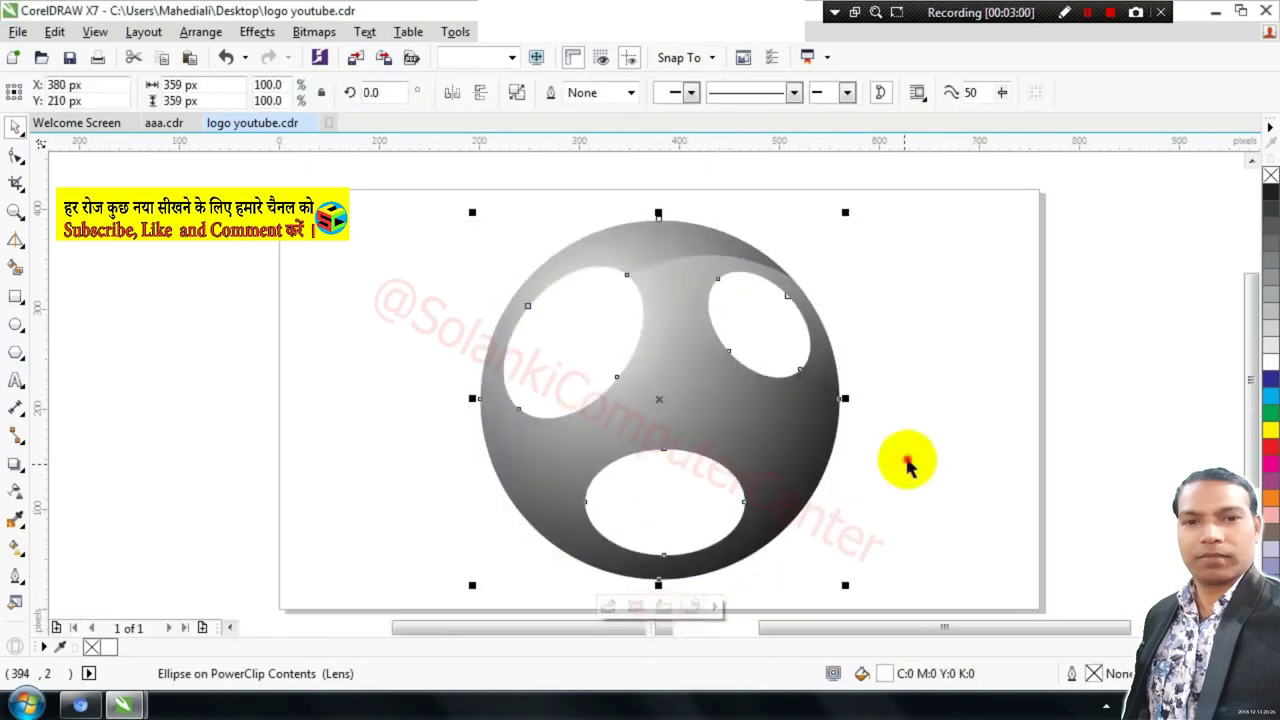
left_click(906, 462)
scroll(737, 360, "down", 1)
left_click(730, 358)
Enter the sphere's PowerClip contents repeatedly to get the inner shading circle selected.
double_click(691, 354)
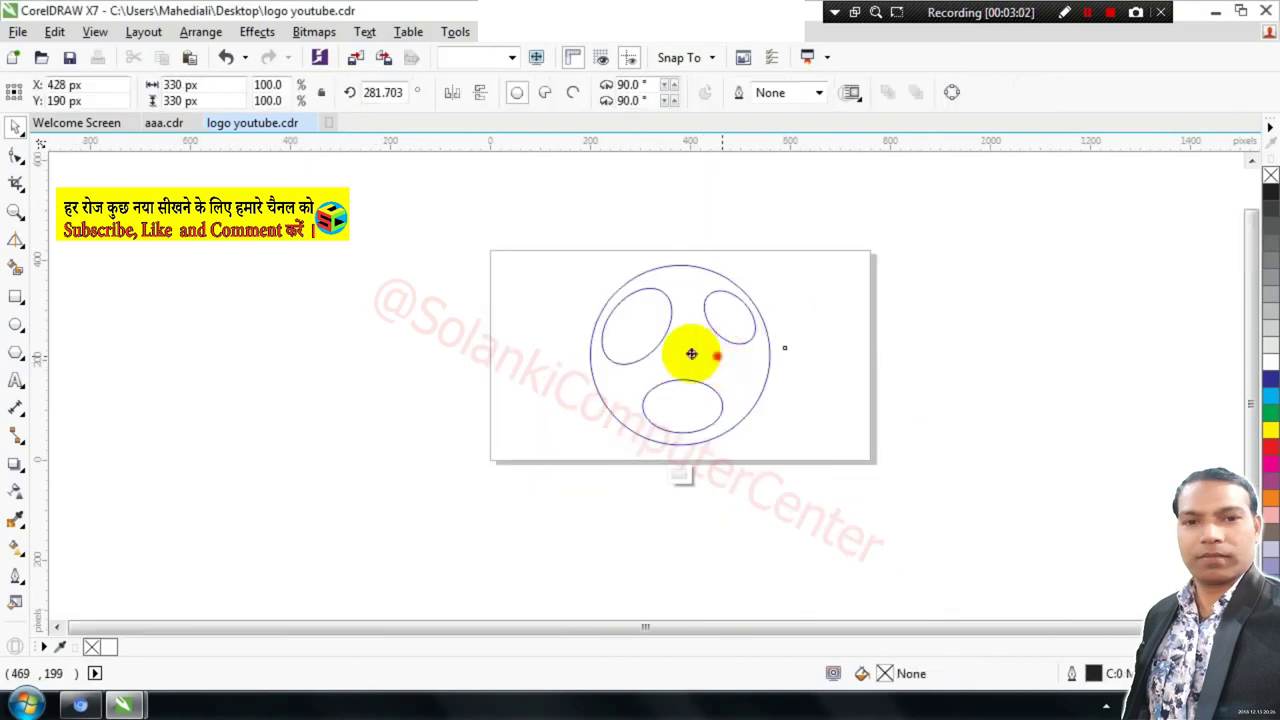
left_click(680, 475)
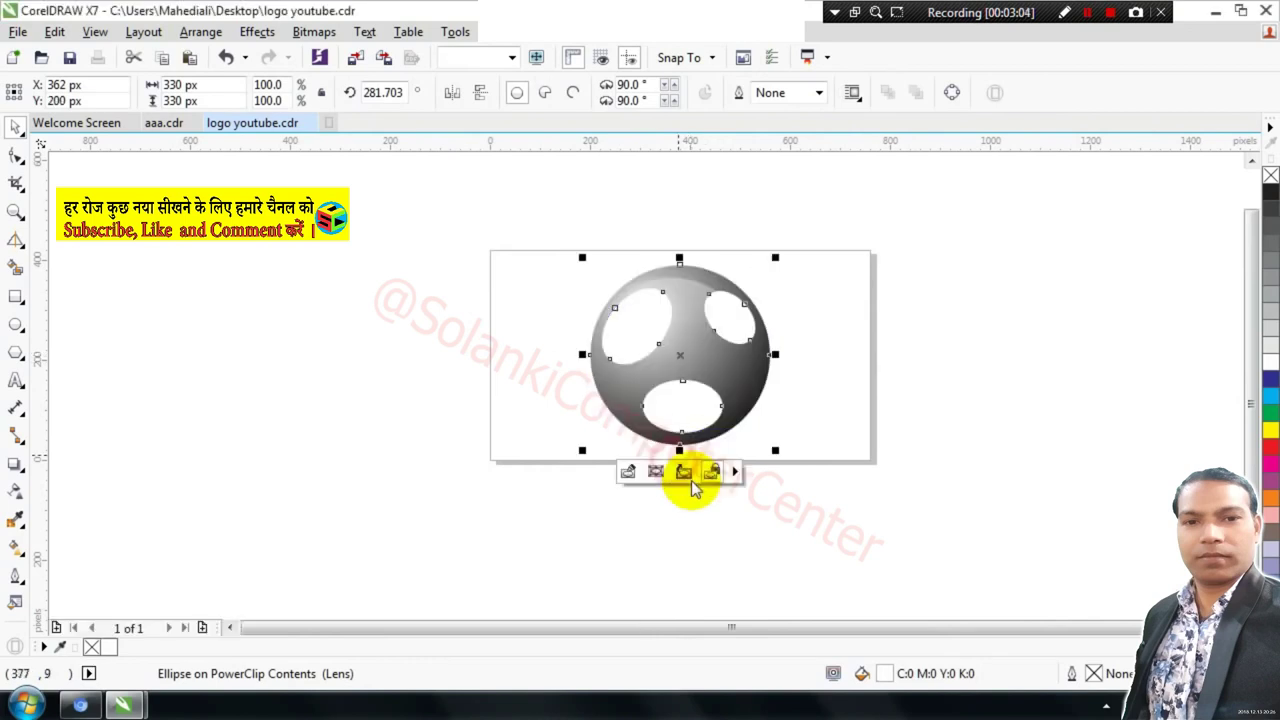
left_click(845, 385)
scroll(693, 343, "up", 1)
double_click(700, 351)
left_click(712, 350)
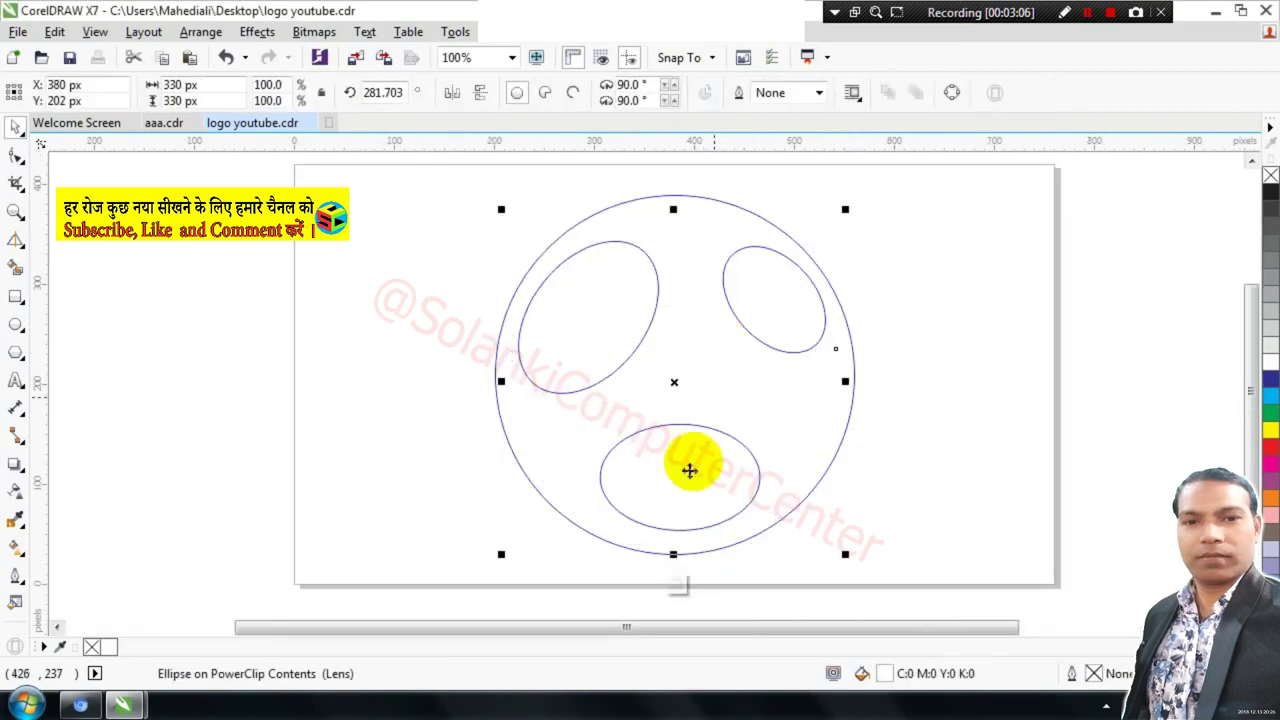
left_click(674, 586)
left_click(906, 432)
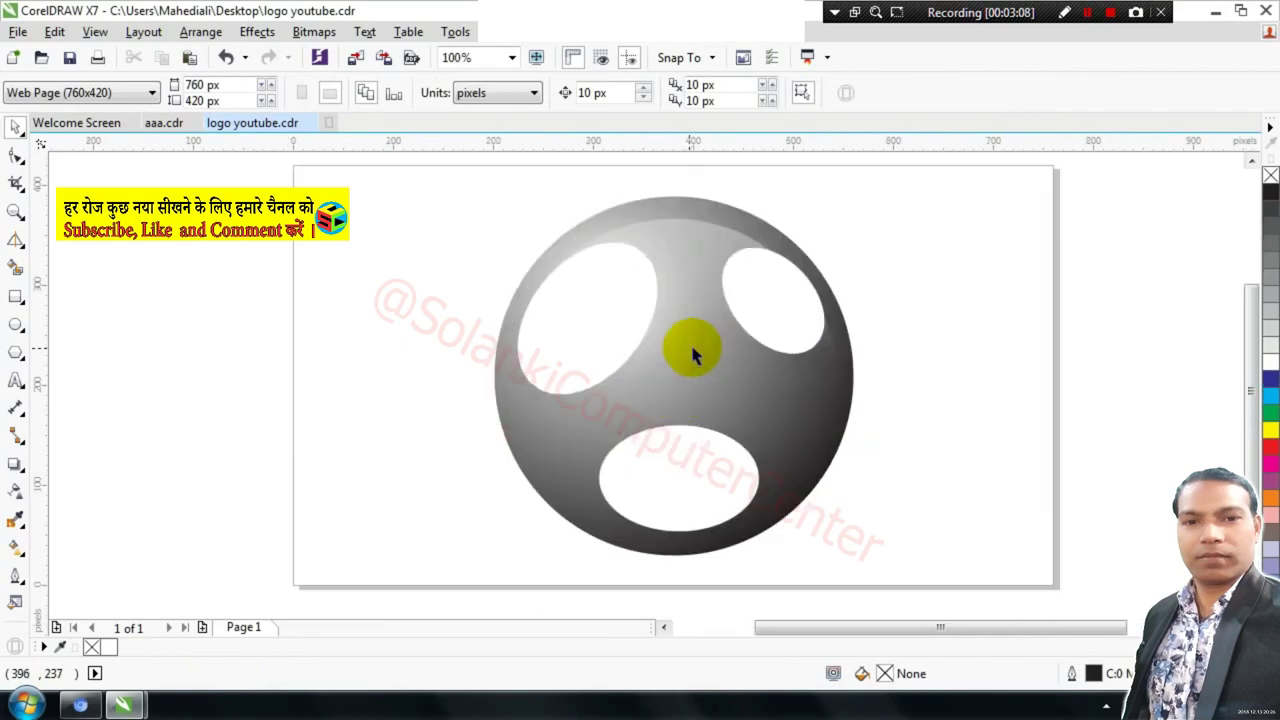
double_click(694, 348)
left_click(696, 340)
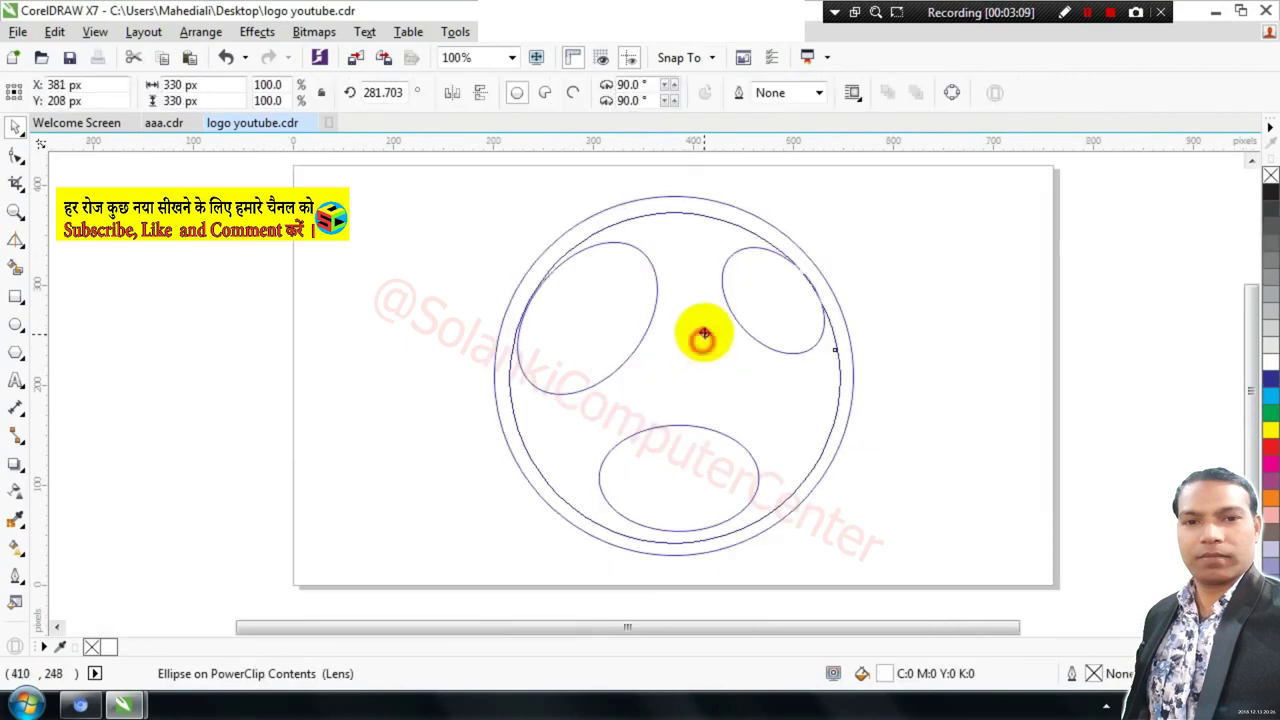
left_click(674, 586)
left_click(900, 449)
scroll(766, 300, "down", 1)
scroll(733, 337, "up", 1)
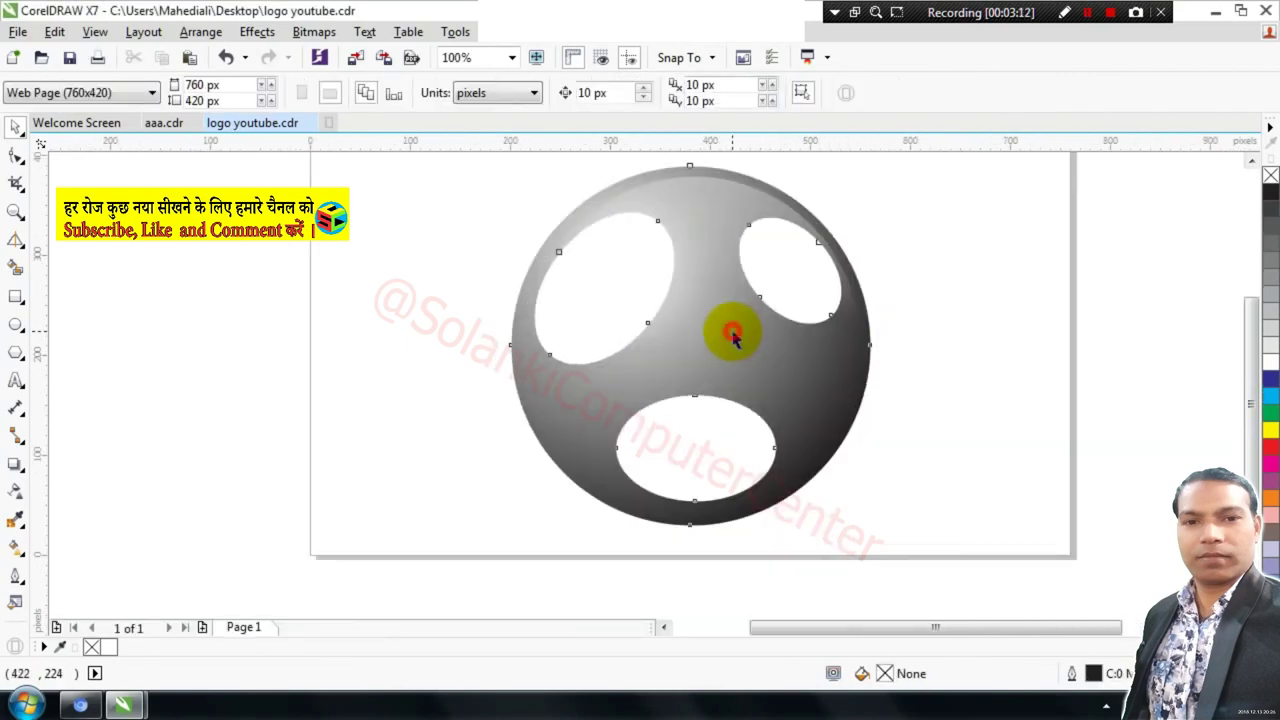
Move the shading circle inside the sphere up and to the right.
double_click(733, 337)
left_click(728, 338)
left_click(723, 343)
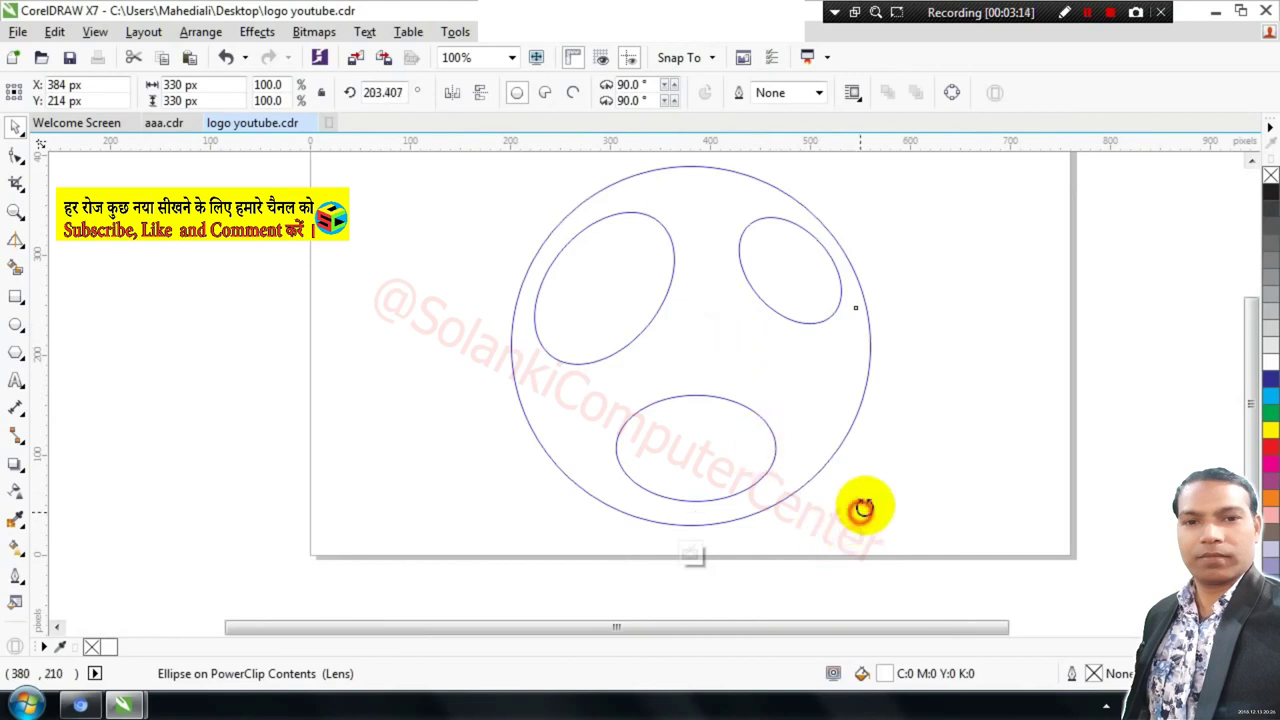
left_click(983, 304)
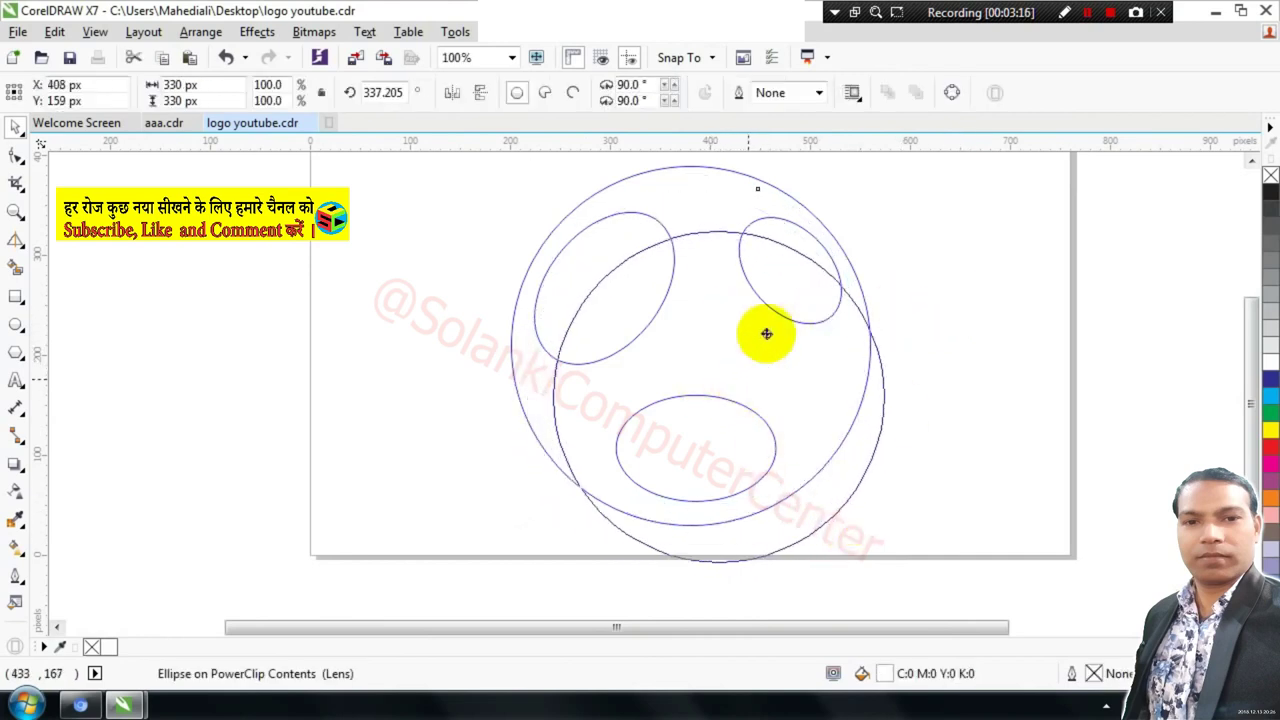
left_click_drag(724, 393, 755, 360)
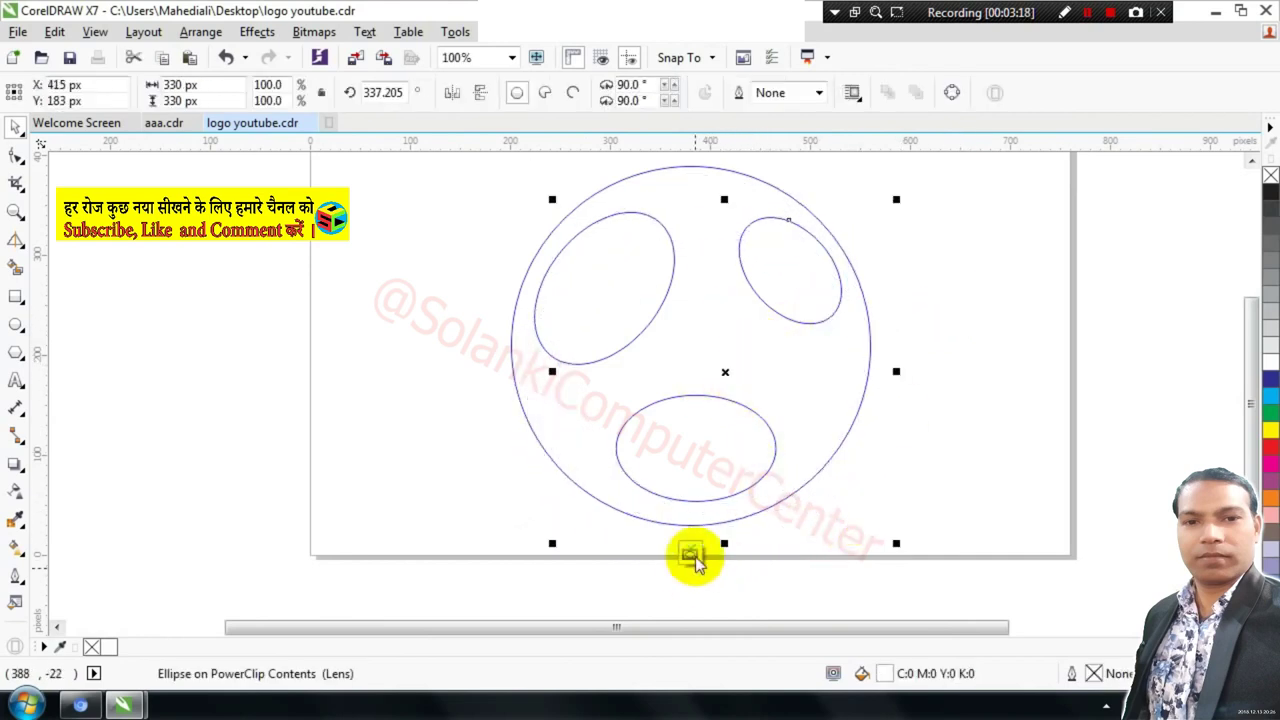
left_click(791, 526)
scroll(755, 371, "down", 2)
scroll(705, 323, "up", 2)
Nudge the shading circle slightly left within the sphere's PowerClip.
left_click(734, 343)
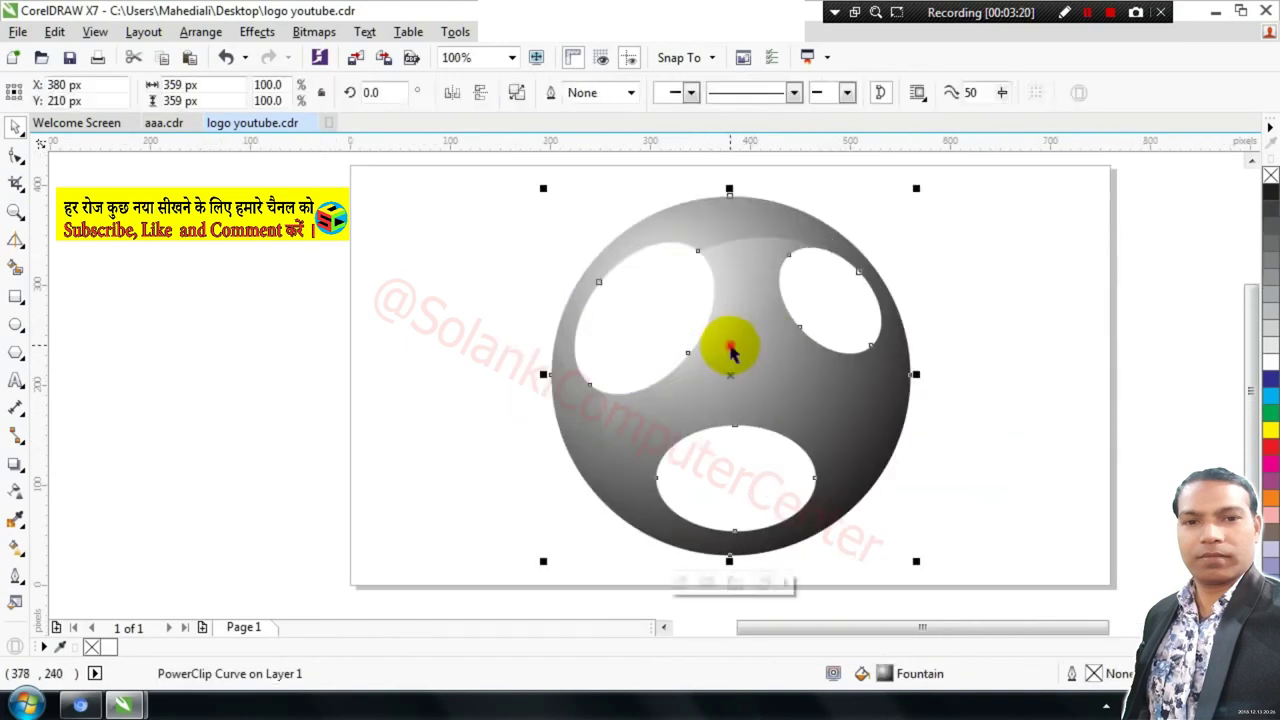
key("shift+F9")
left_click(722, 328, "ctrl")
left_click_drag(722, 328, 710, 330)
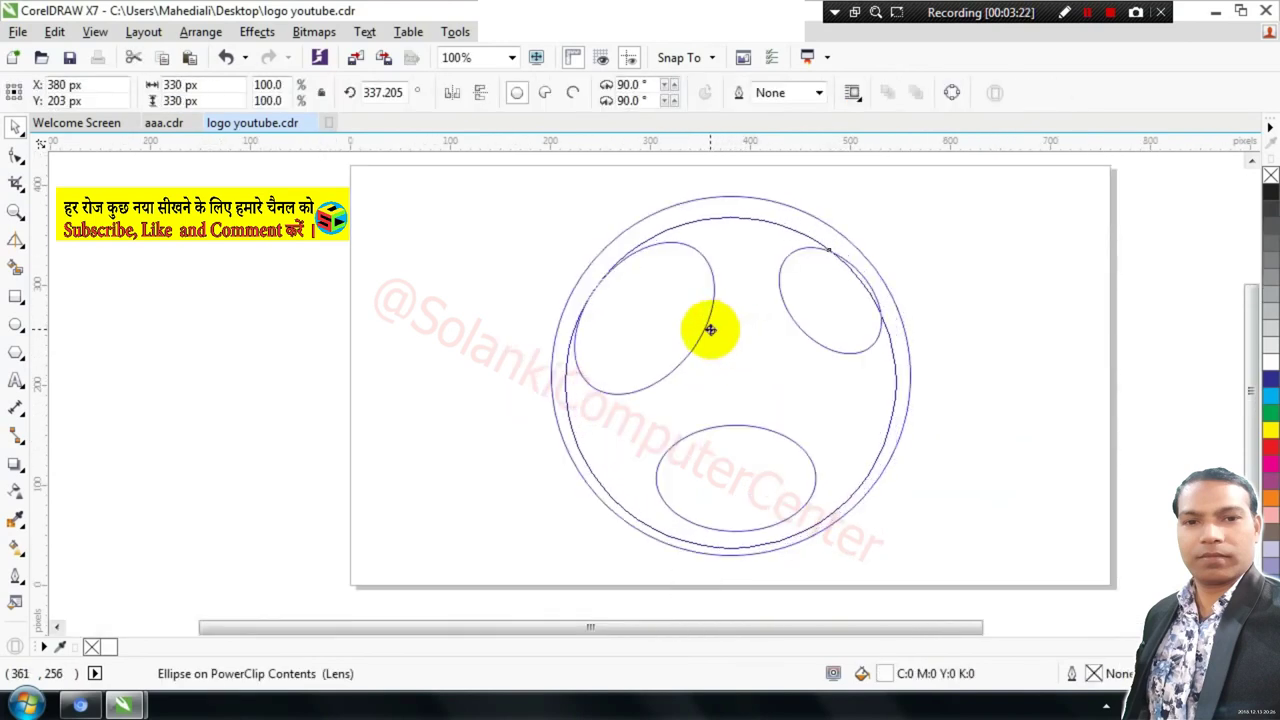
left_click(731, 584)
left_click(987, 455)
scroll(738, 266, "down", 2)
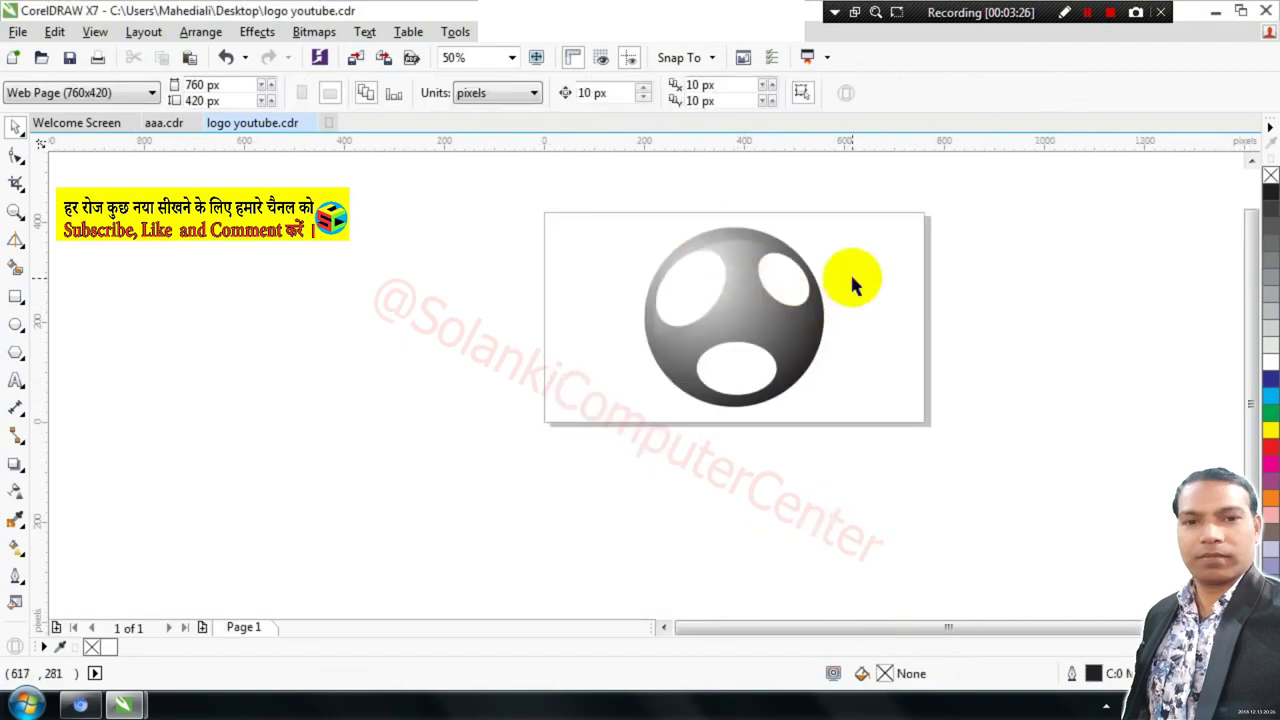
scroll(852, 284, "up", 2)
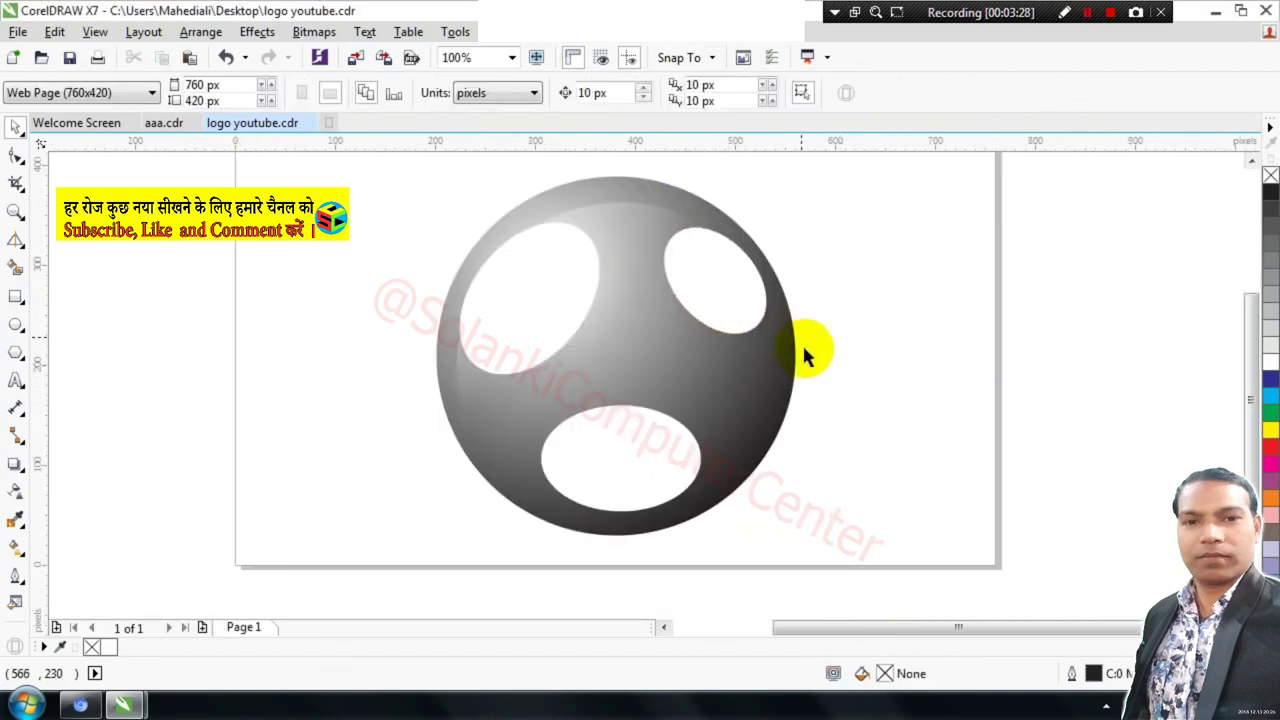
Give the shading circle an upward-angled fading transparency, then finish PowerClip editing.
left_click(656, 338)
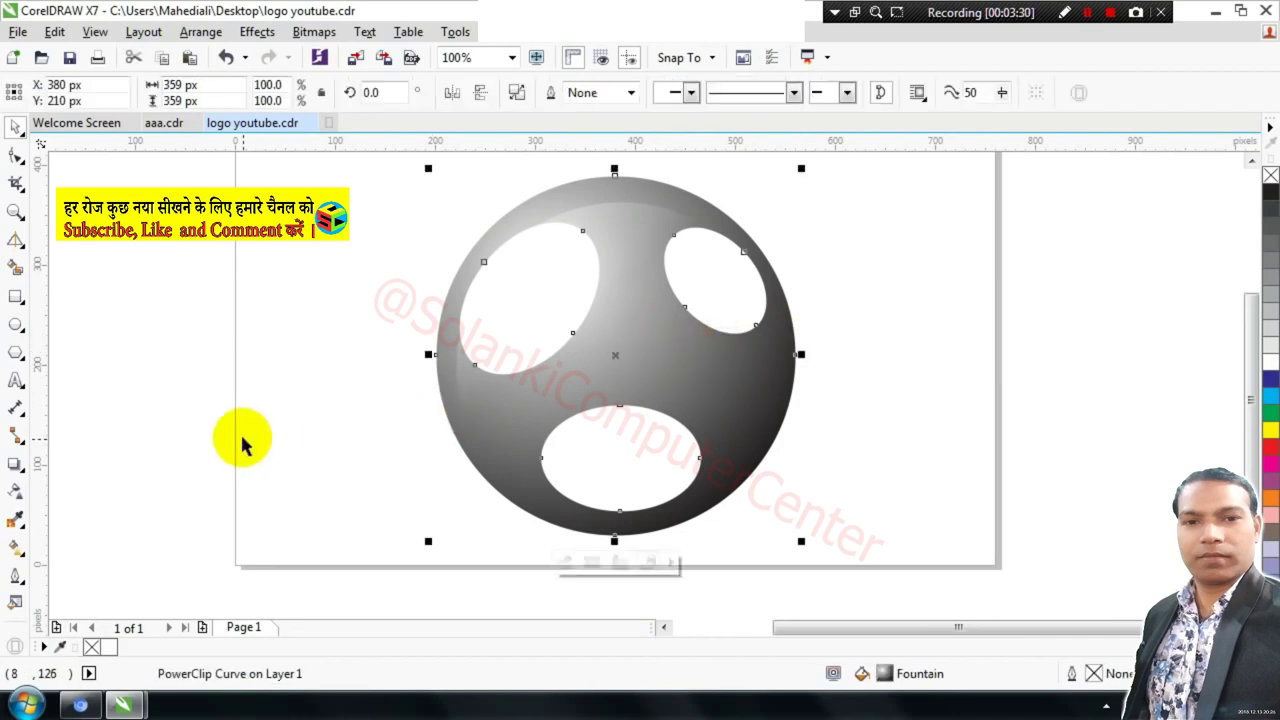
left_click(300, 423)
left_click(663, 343)
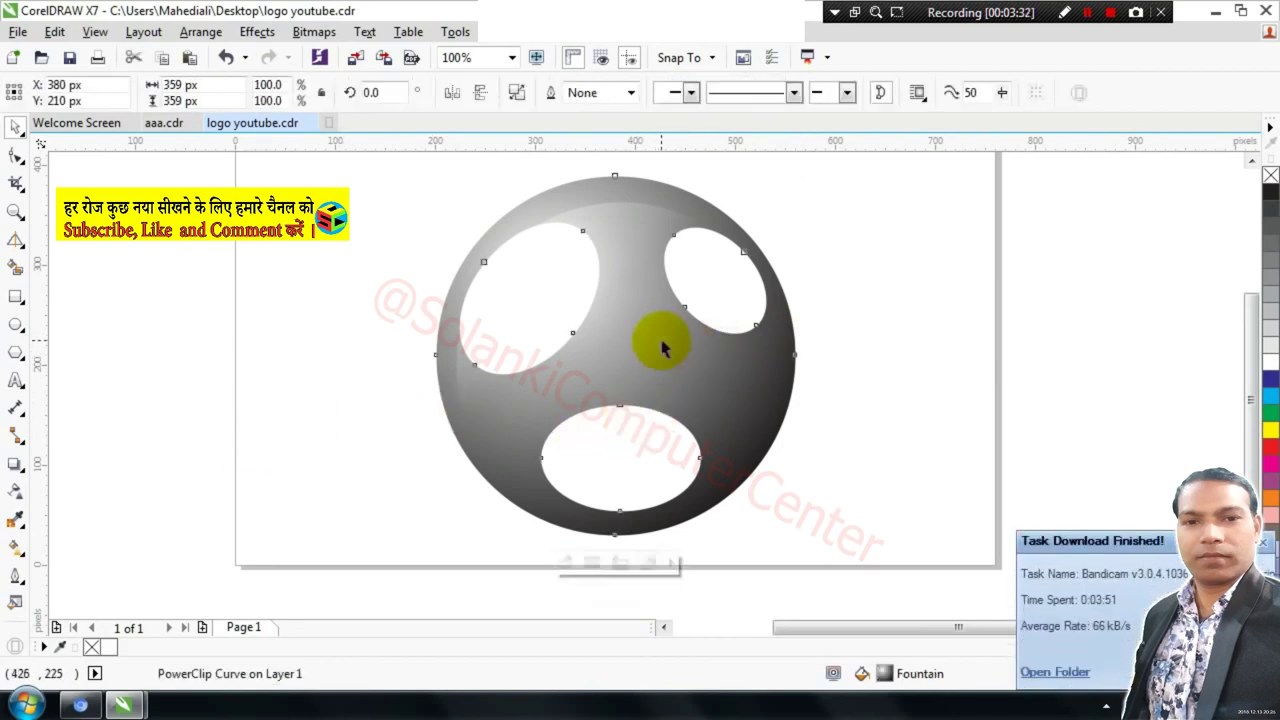
key("ctrl+z")
left_click(586, 343)
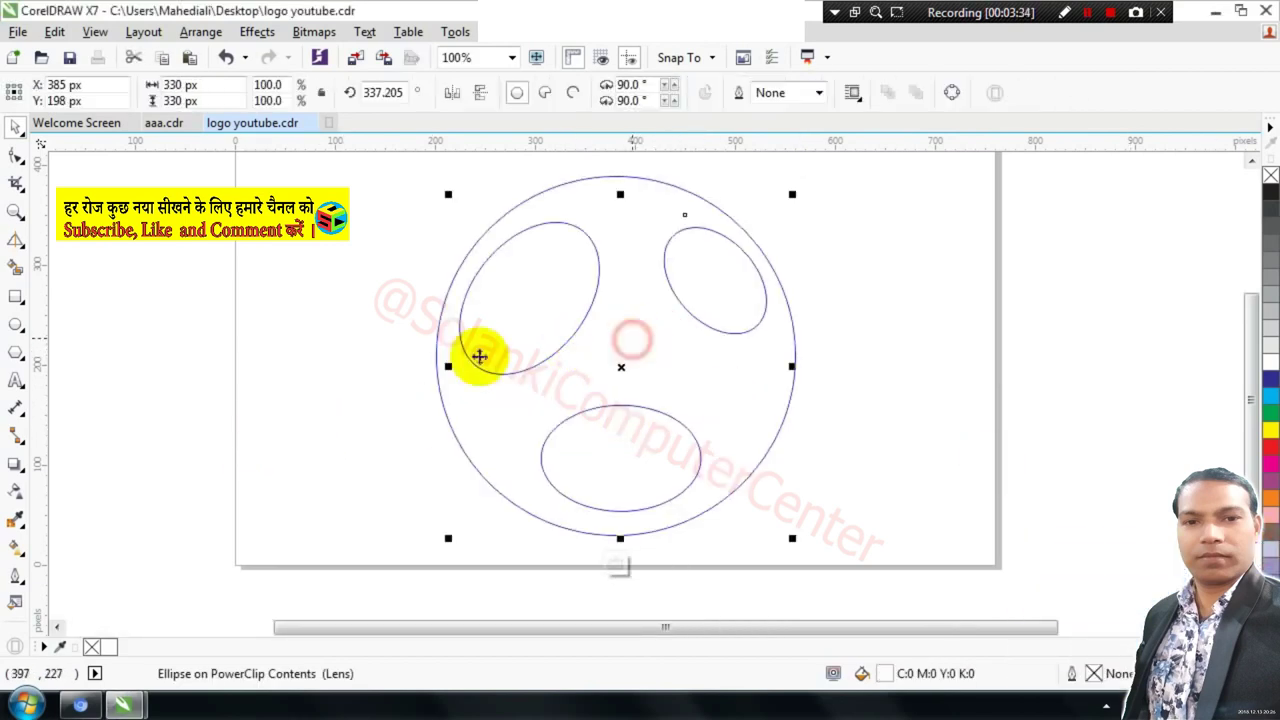
left_click(15, 490)
left_click_drag(571, 316, 569, 290)
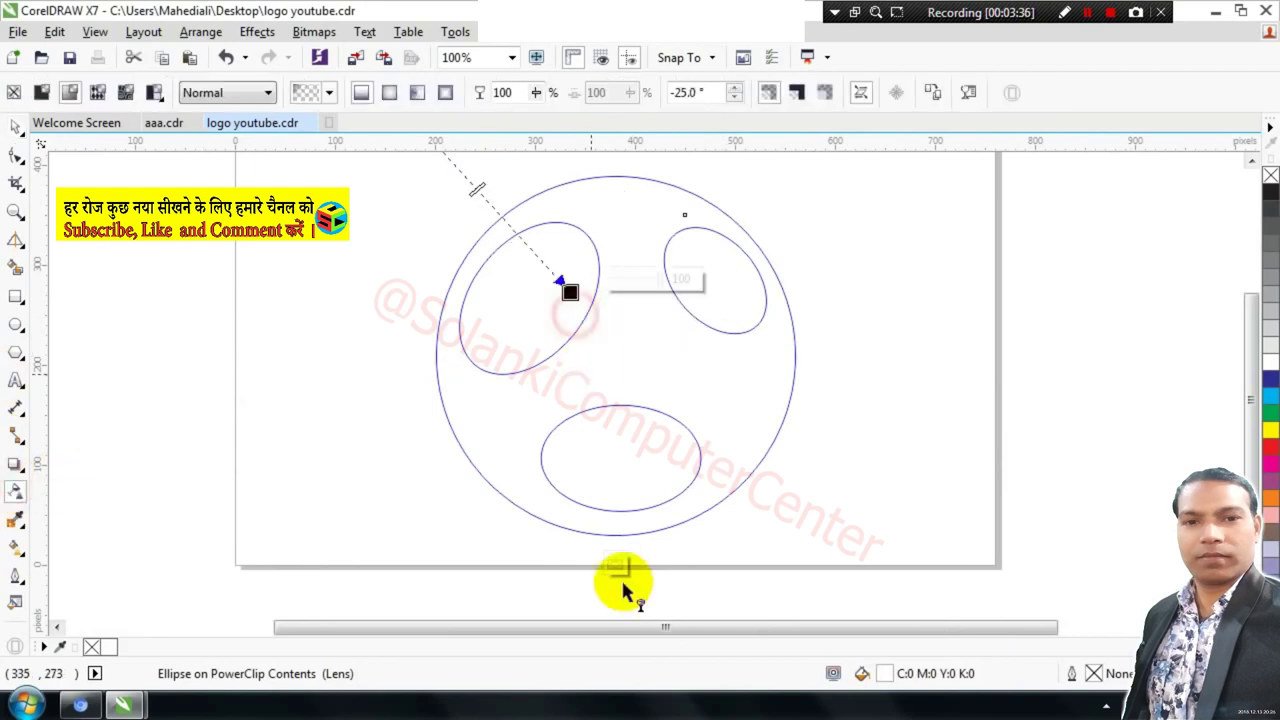
key("space")
left_click(867, 362)
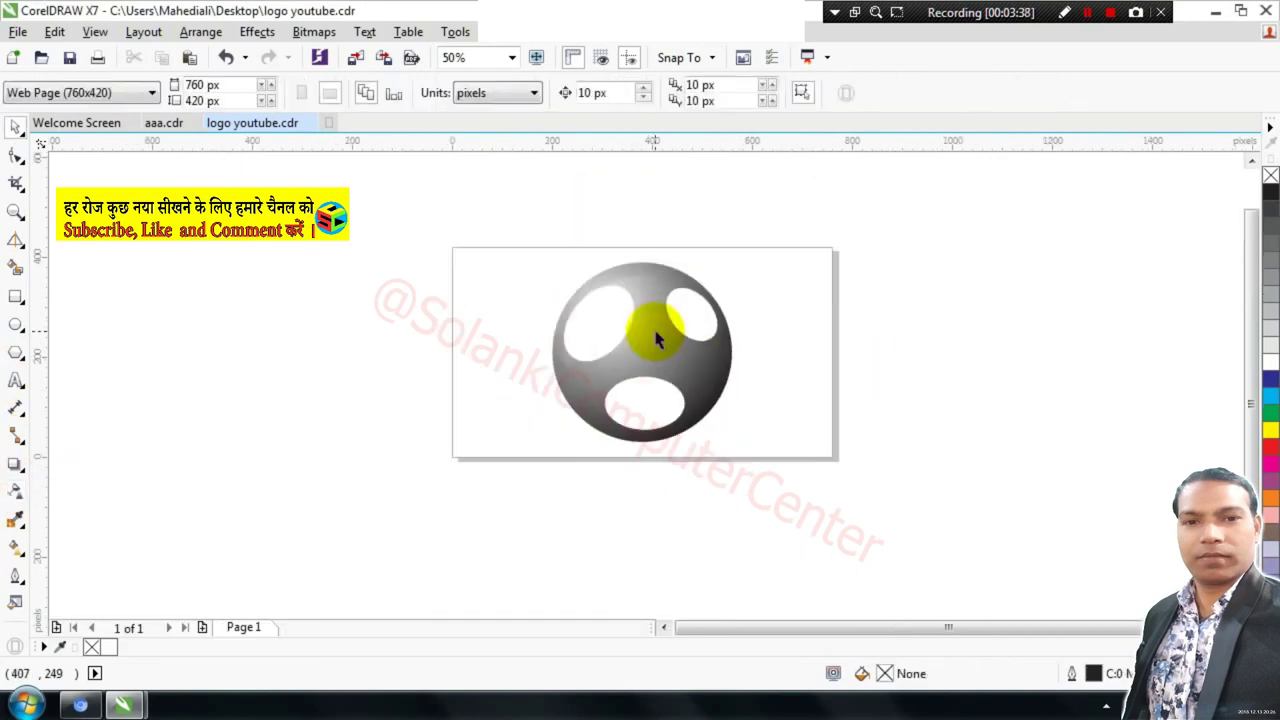
Draw a circle centred over the middle of the sphere.
left_click(17, 326)
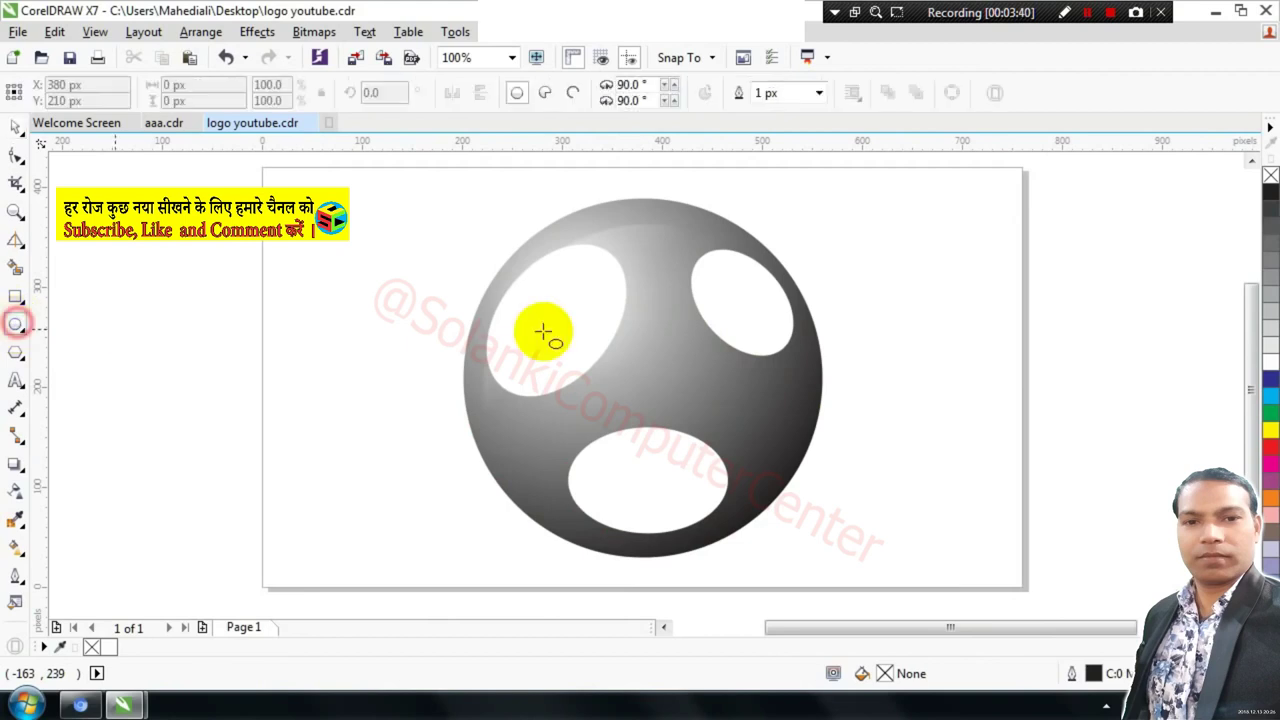
mouse_move(536, 275)
left_mouse_down()
mouse_move(643, 429)
mouse_move(733, 516)
left_mouse_up()
left_click(18, 128)
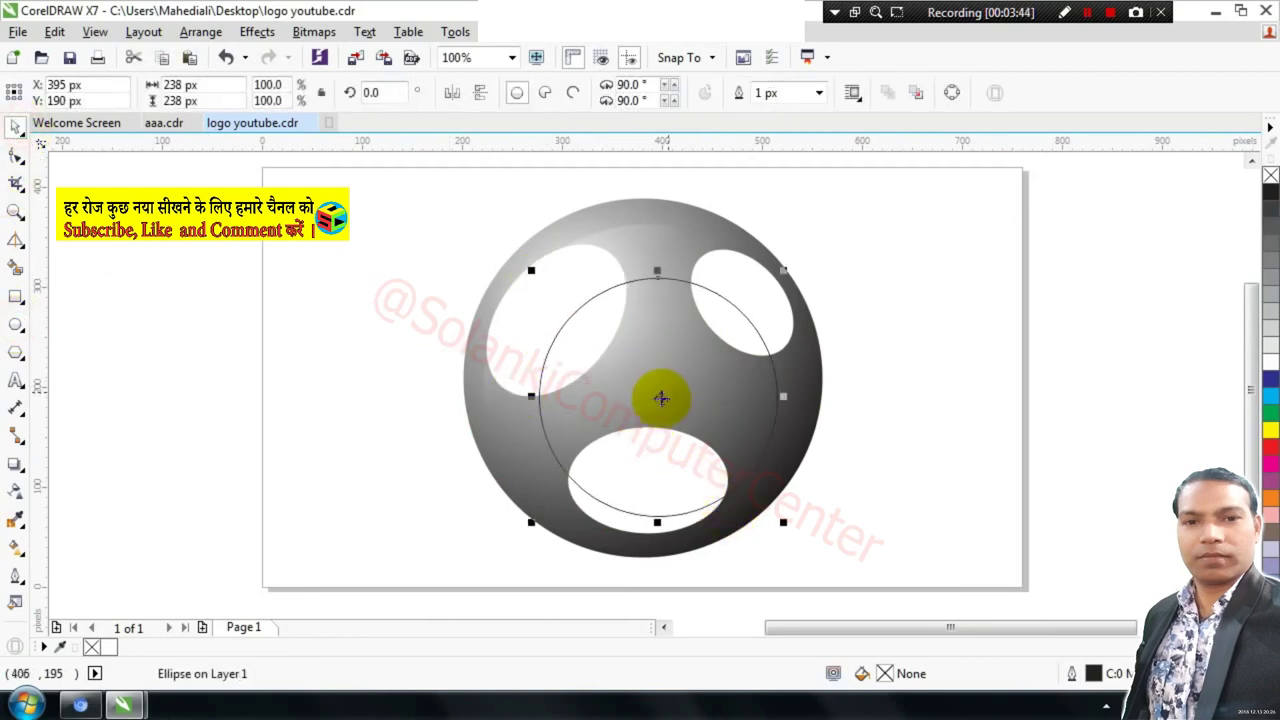
left_click_drag(658, 396, 643, 383)
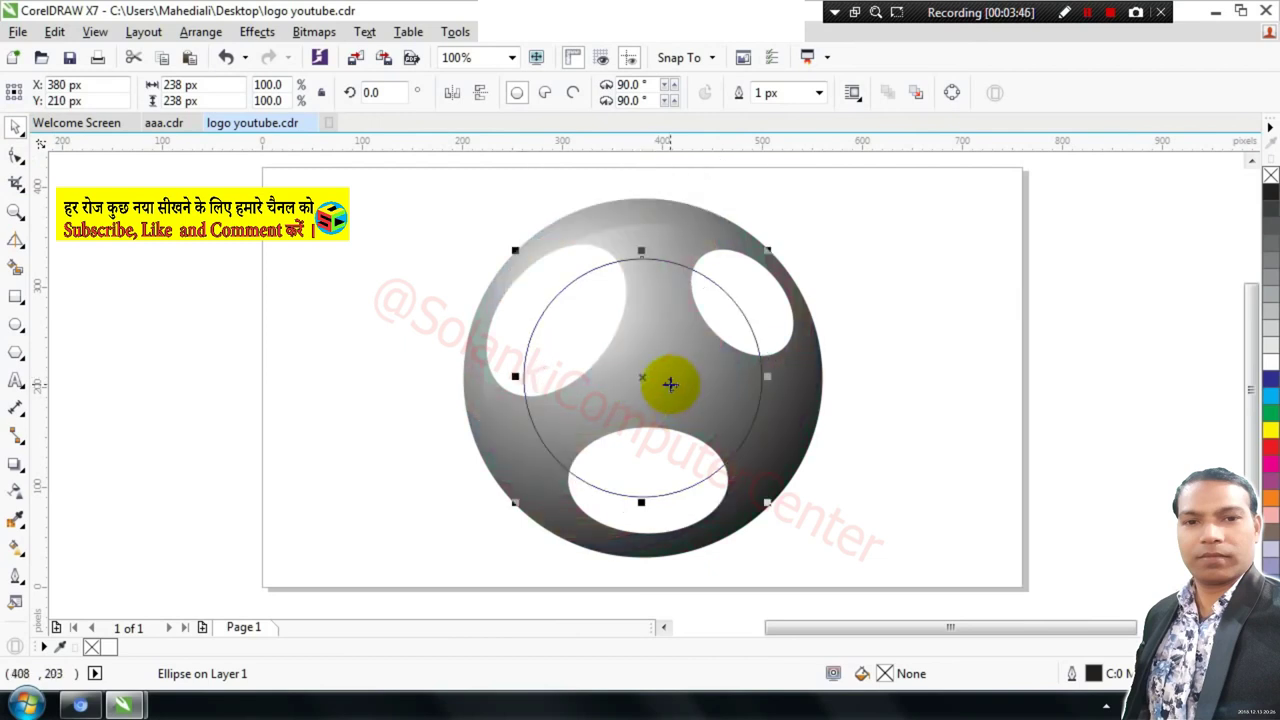
left_click(789, 397, "shift")
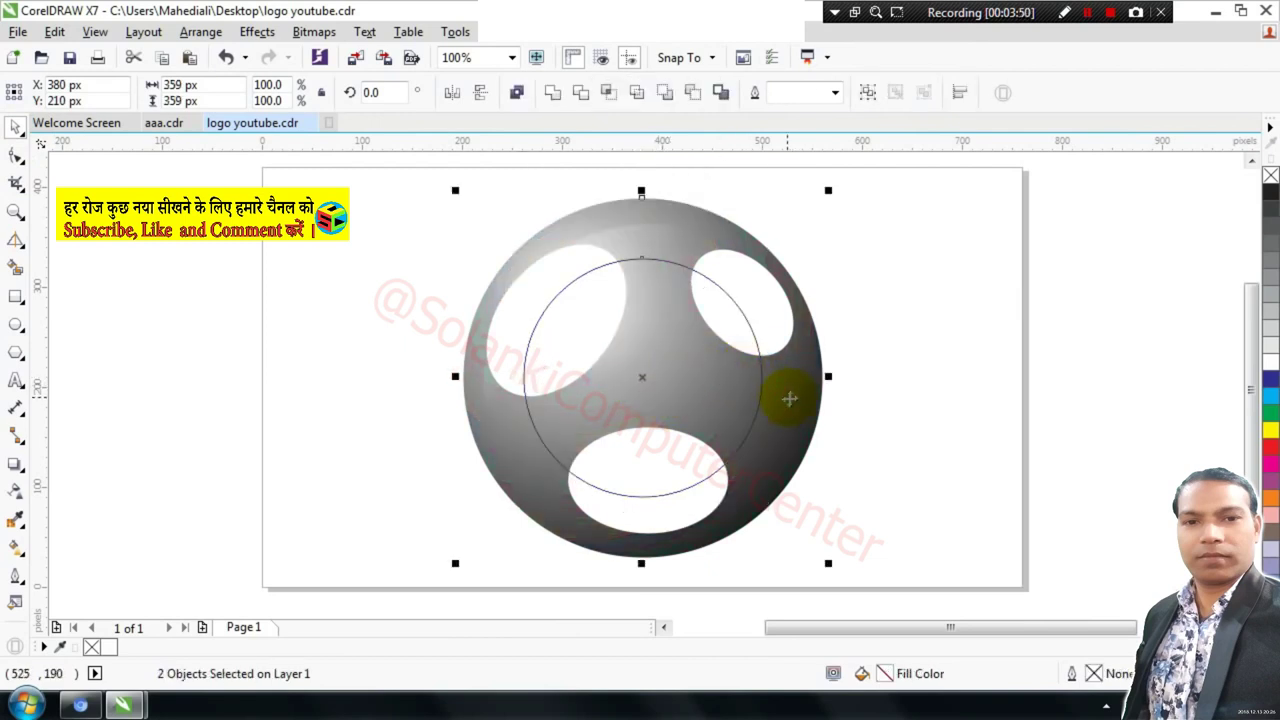
left_click(731, 390, "shift")
Fill the circle red, remove its outline, and send it behind the sphere.
left_click(1271, 452)
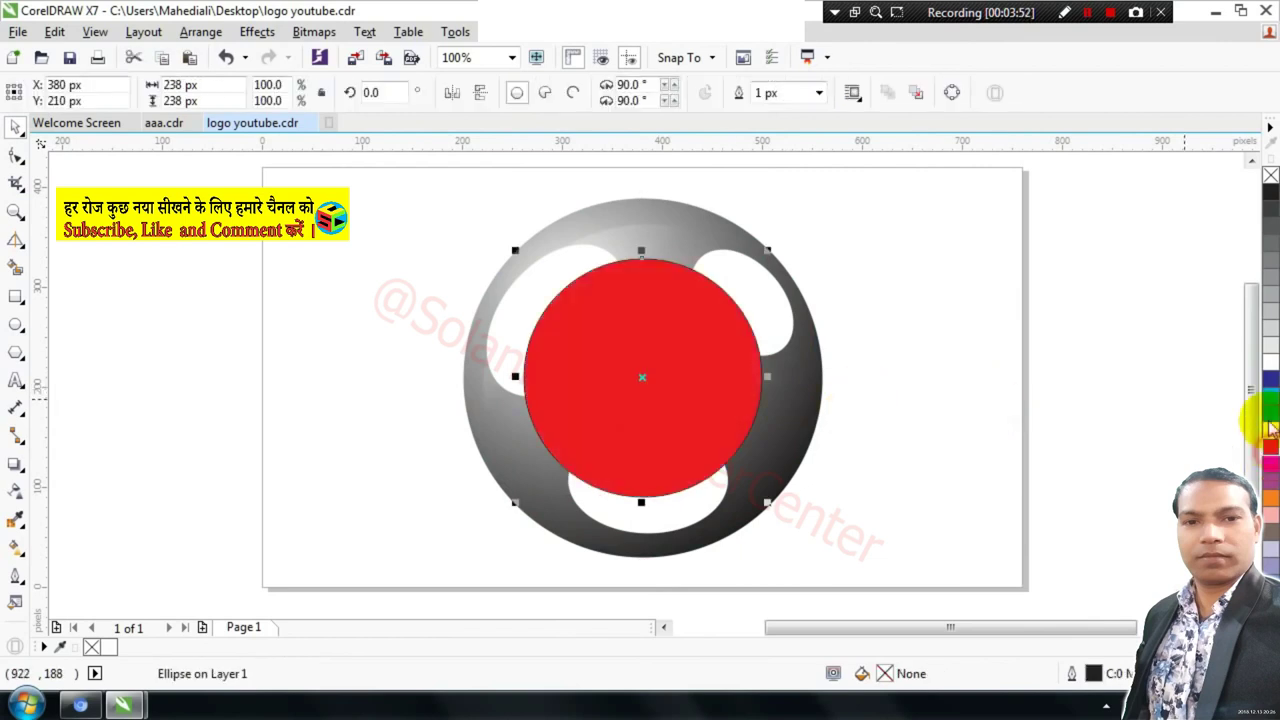
right_click(1269, 176)
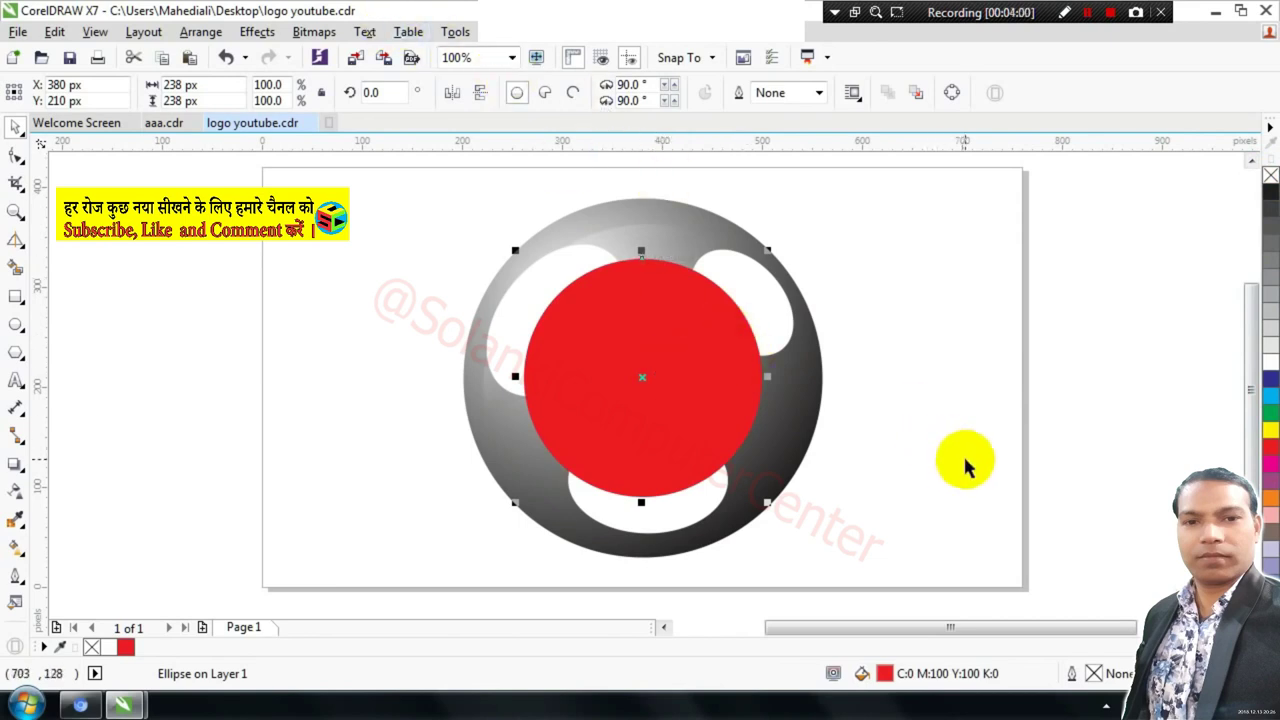
key("ctrl+Page_Down")
Give the red circle a radial red-to-white fountain fill centred in the left hole.
left_click(951, 380)
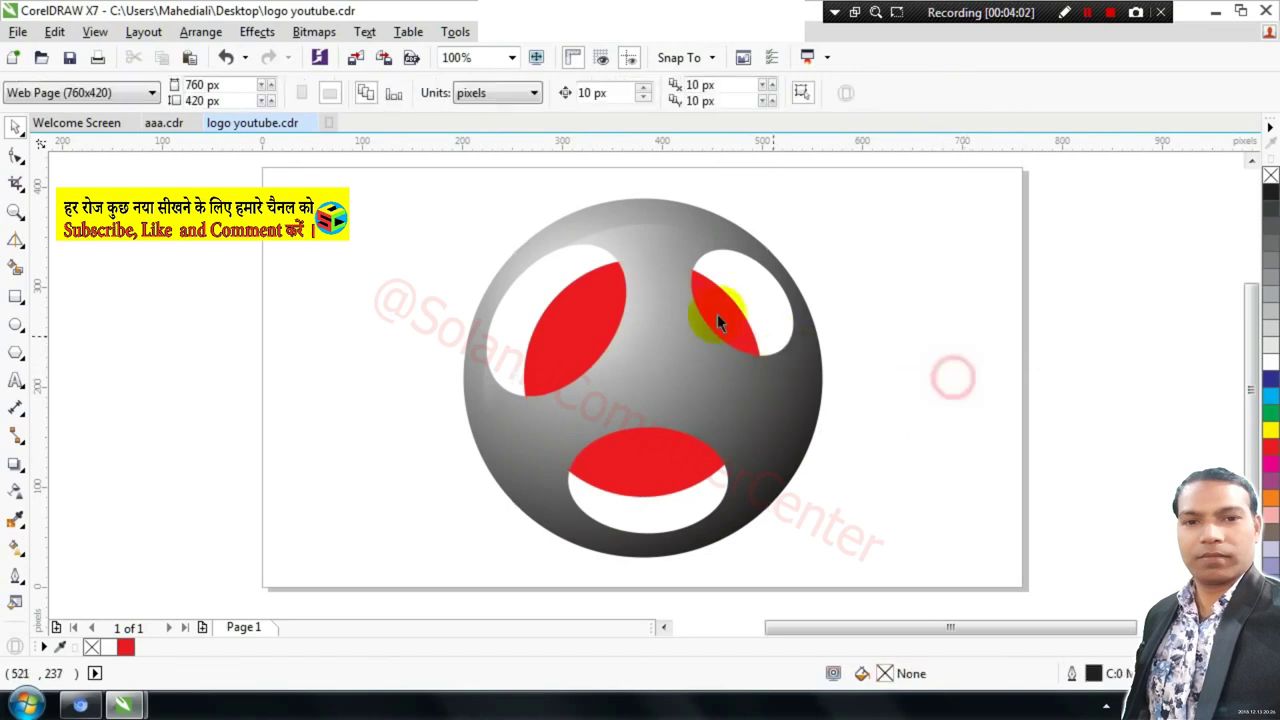
left_click(712, 302)
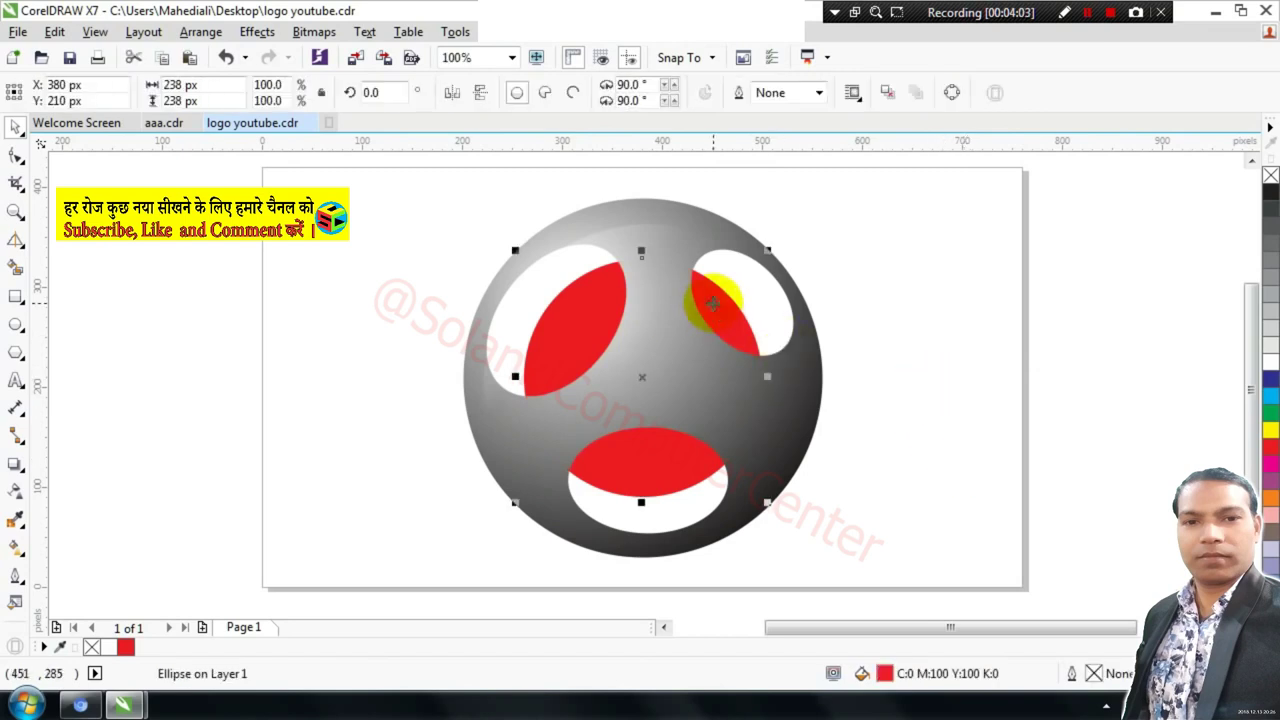
left_click(16, 543)
left_click(69, 92)
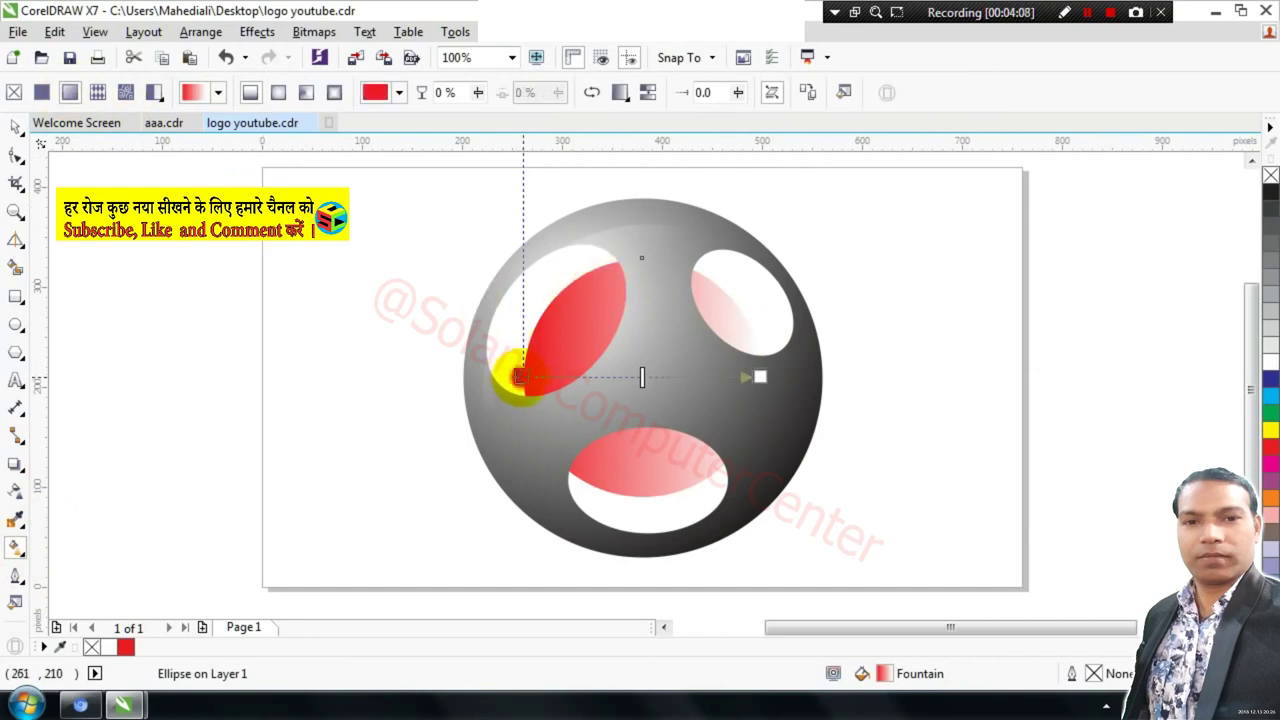
mouse_move(517, 377)
left_mouse_down()
mouse_move(620, 355)
mouse_move(700, 486)
mouse_move(569, 311)
left_mouse_up()
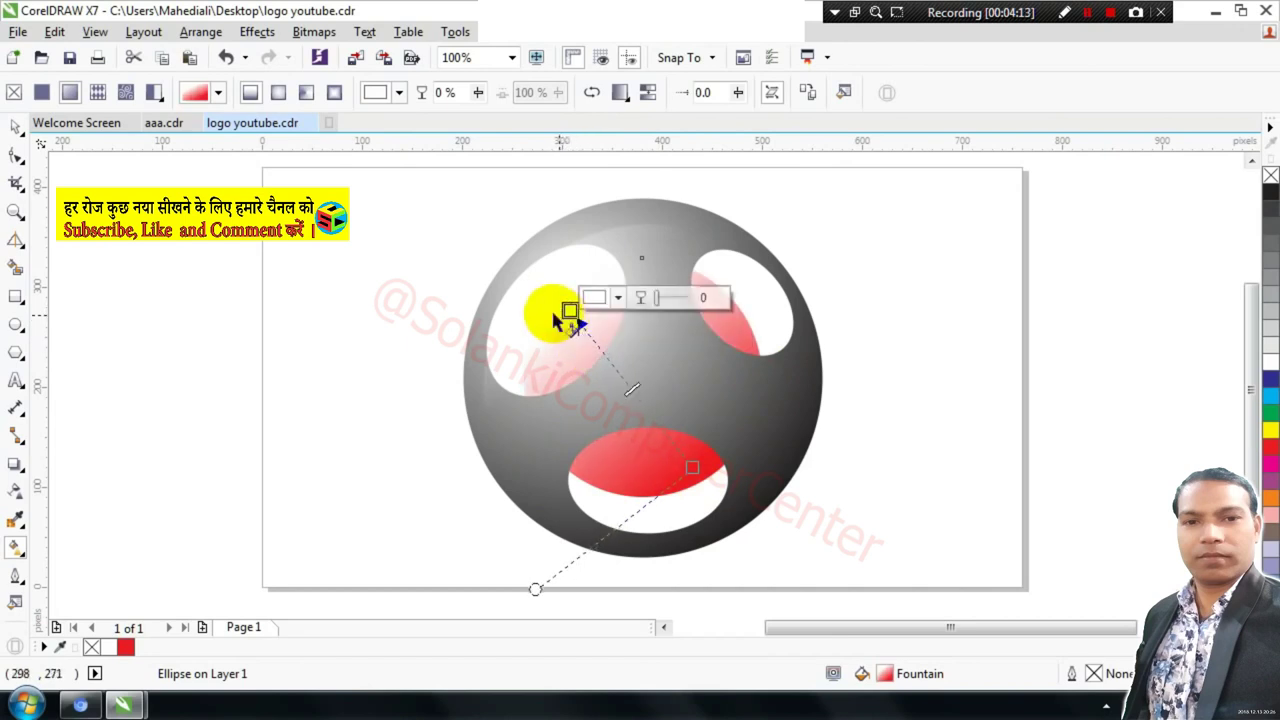
left_click(279, 92)
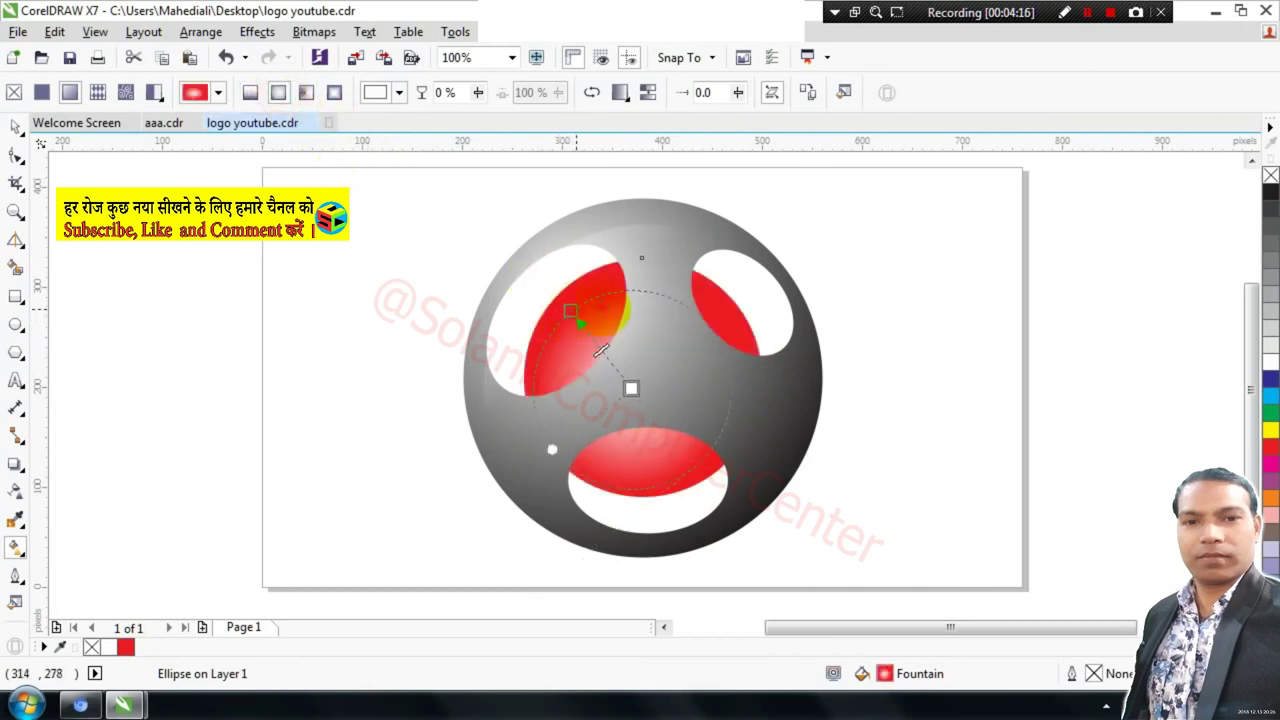
left_click_drag(600, 350, 714, 484)
left_click_drag(677, 409, 634, 382)
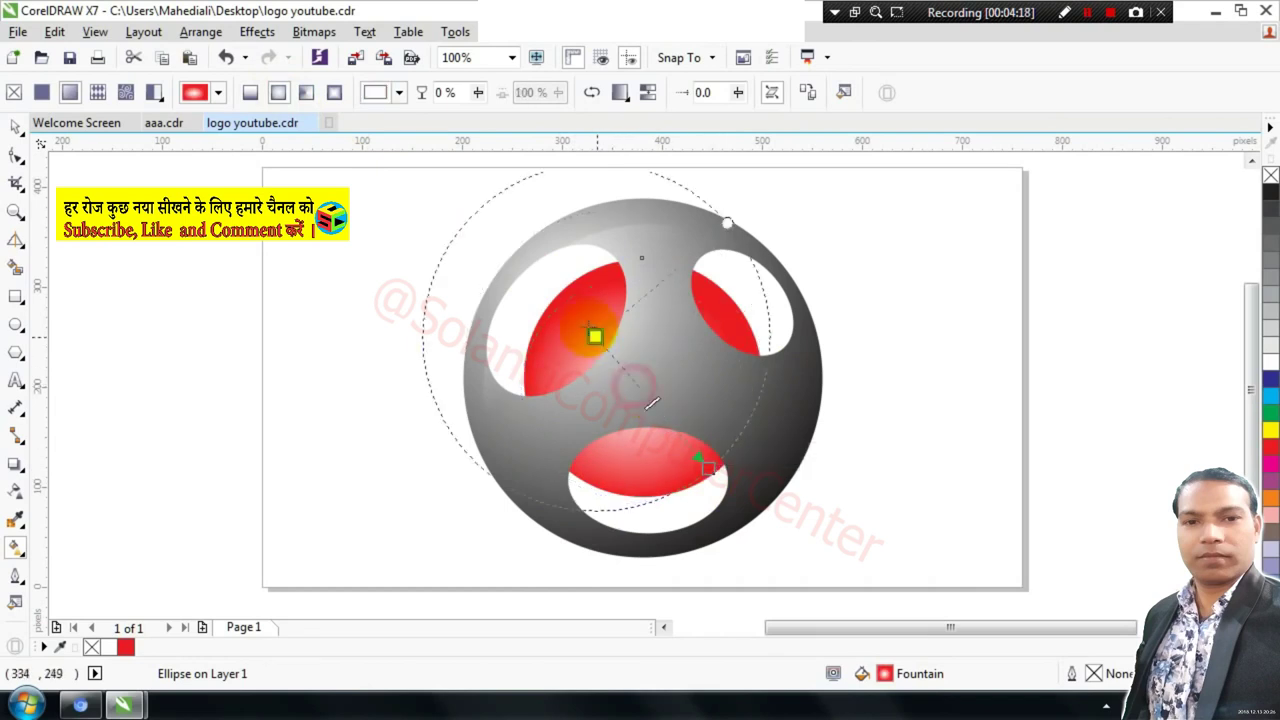
mouse_move(595, 336)
left_mouse_down()
mouse_move(583, 319)
mouse_move(593, 337)
left_mouse_up()
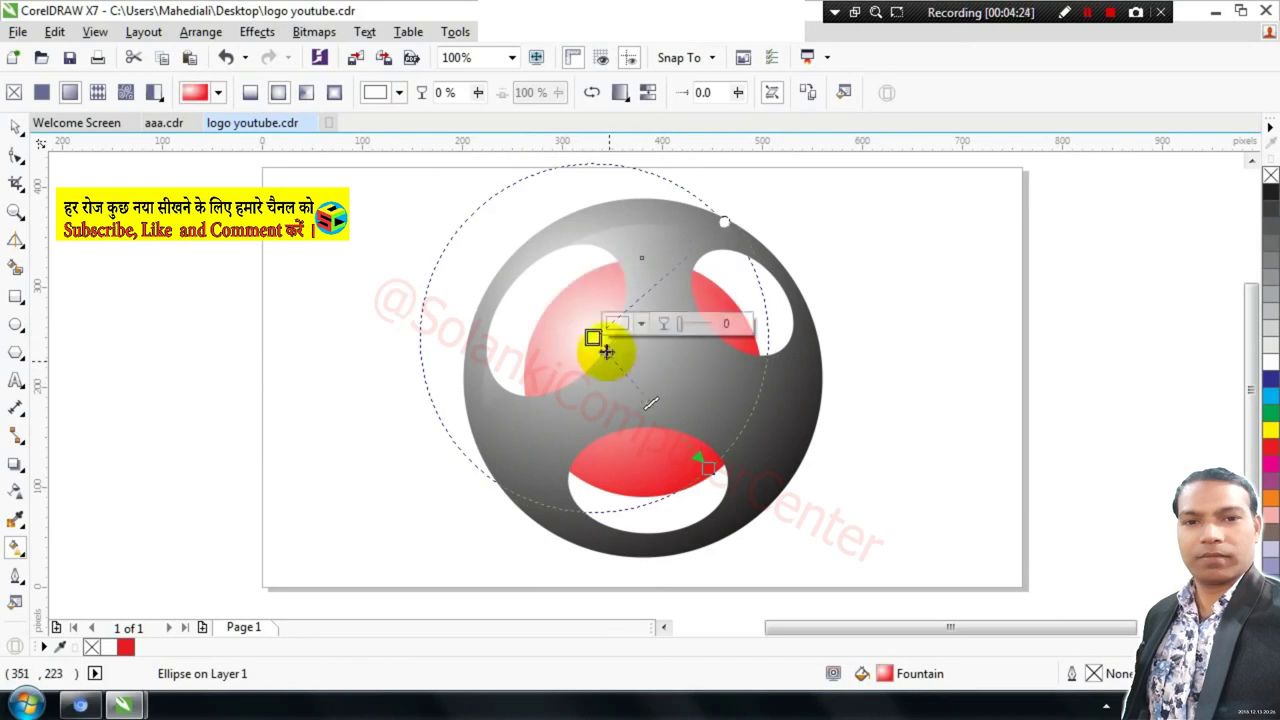
Move the gradient's end point and recolour it from pure red to a lighter red.
left_click_drag(705, 465, 672, 485)
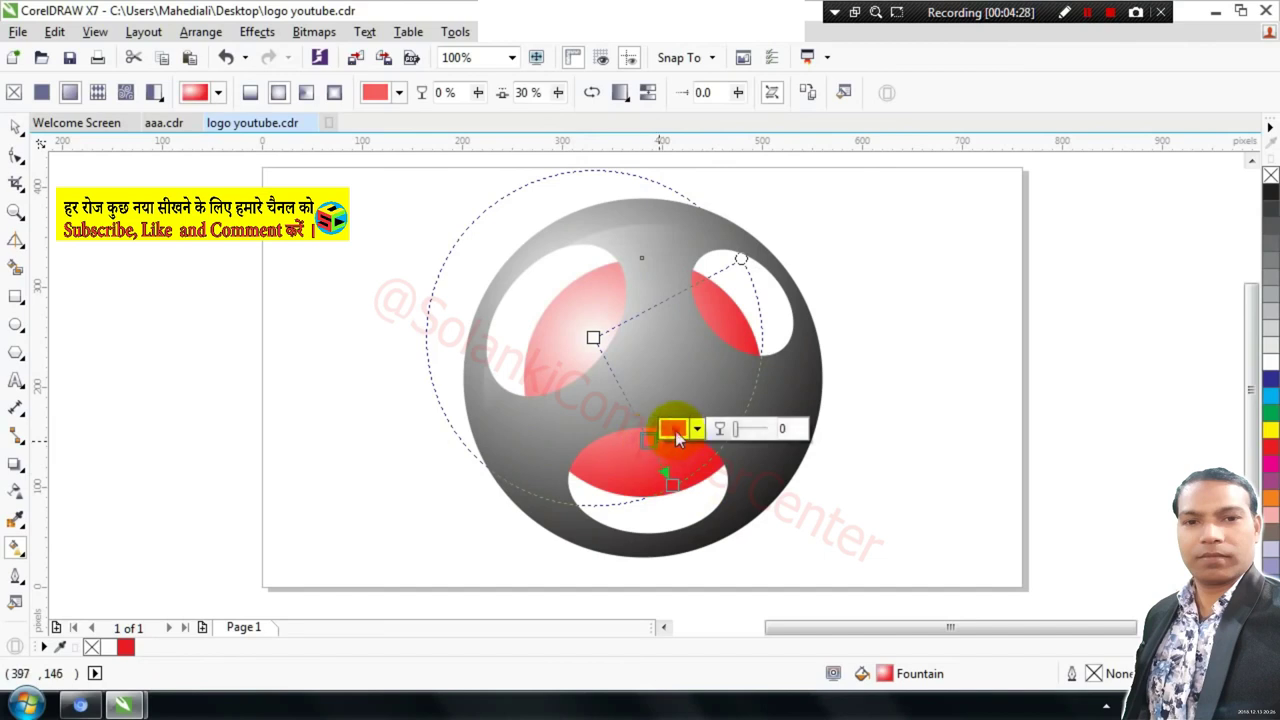
left_click(673, 428)
left_click_drag(757, 543, 805, 507)
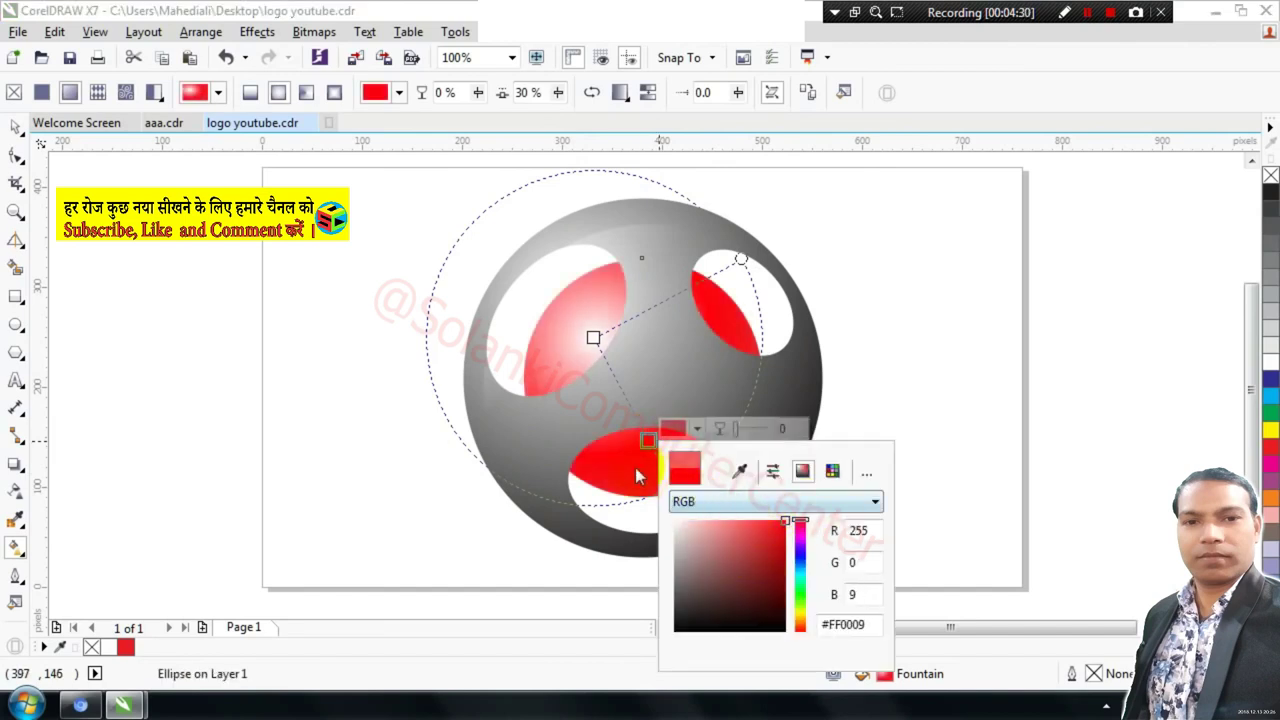
left_click(672, 484)
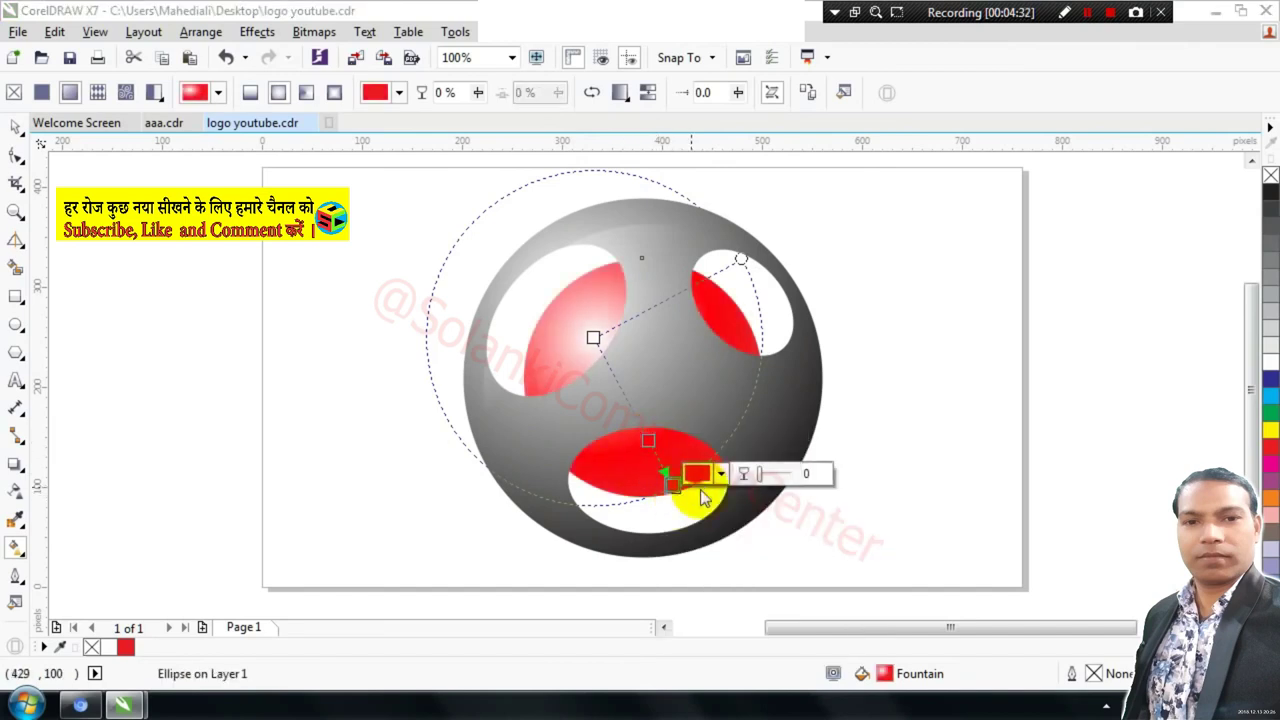
left_click(697, 474)
left_click(751, 322)
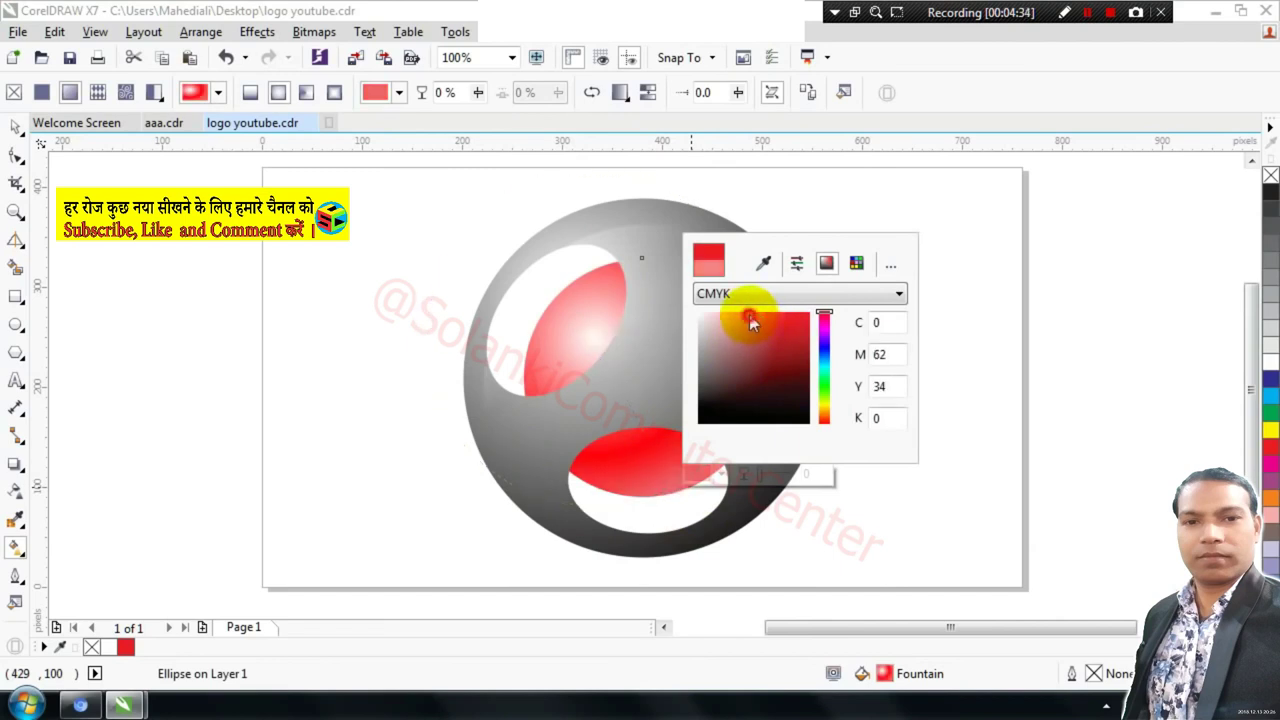
left_click(744, 313)
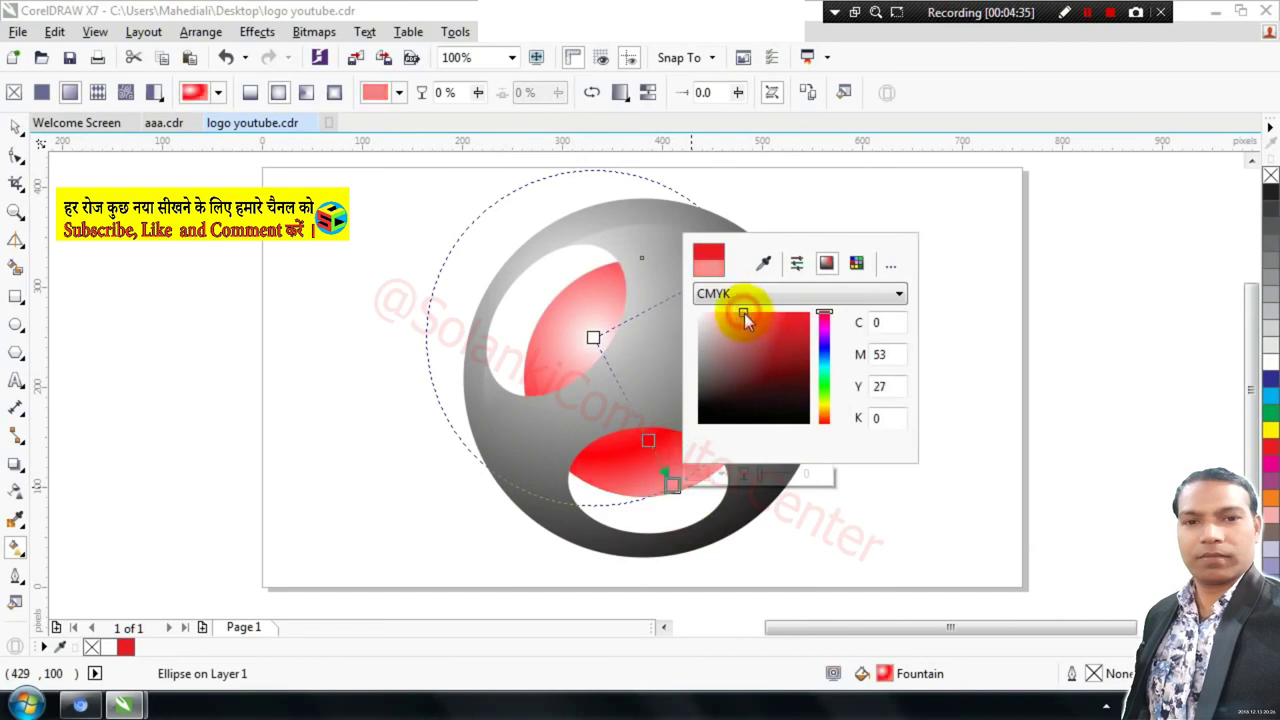
left_click(15, 127)
left_click(163, 293)
Draw a white, outline-free circle over the lower right of the ball.
left_click(672, 476)
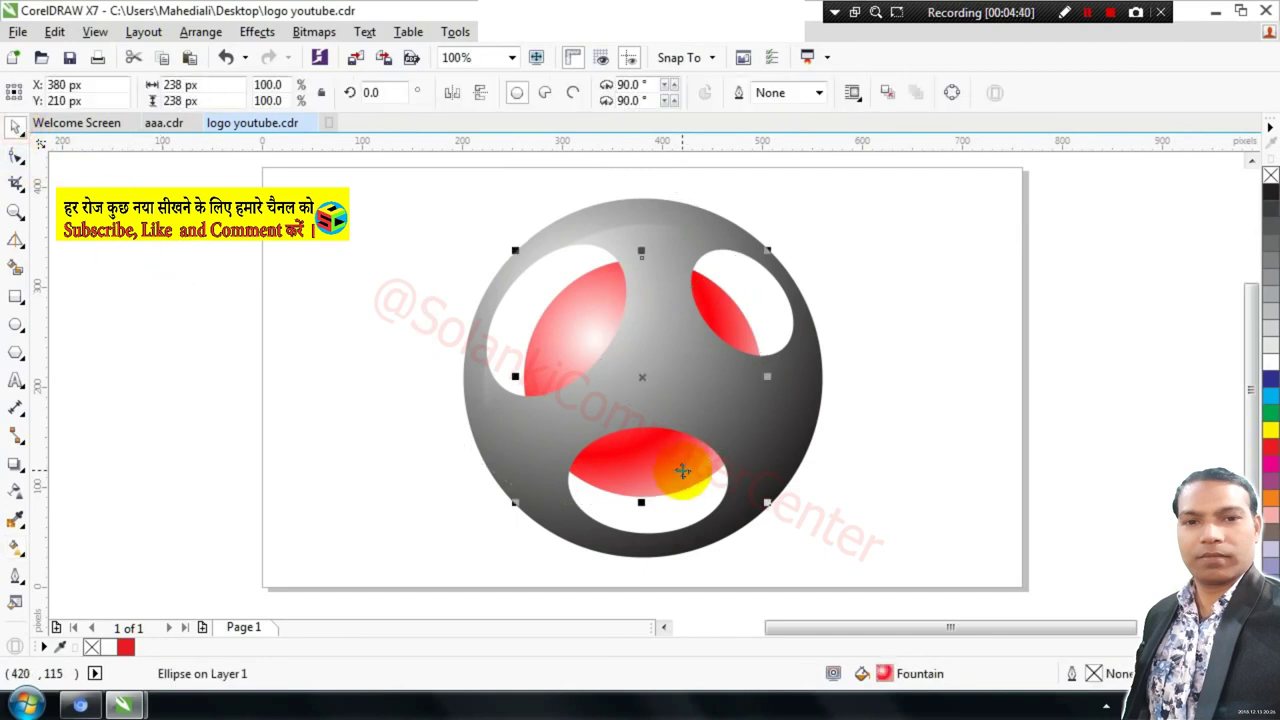
left_click(16, 325)
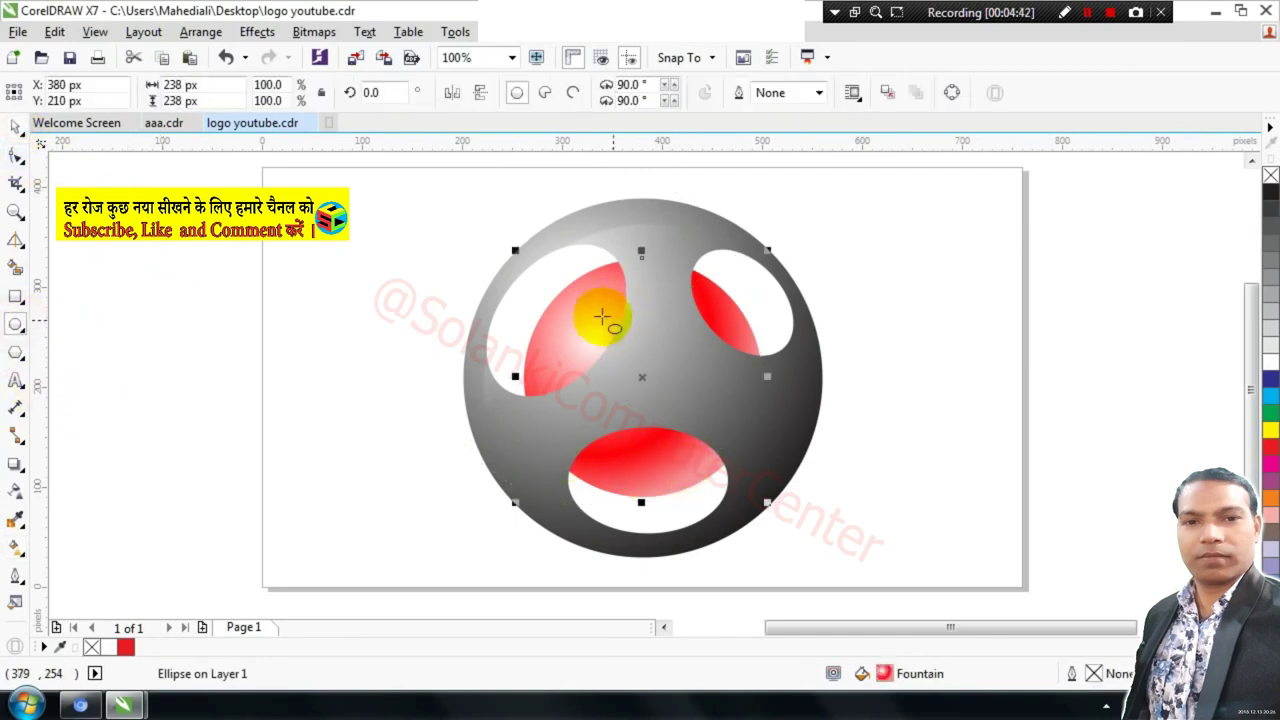
left_click_drag(586, 296, 757, 508)
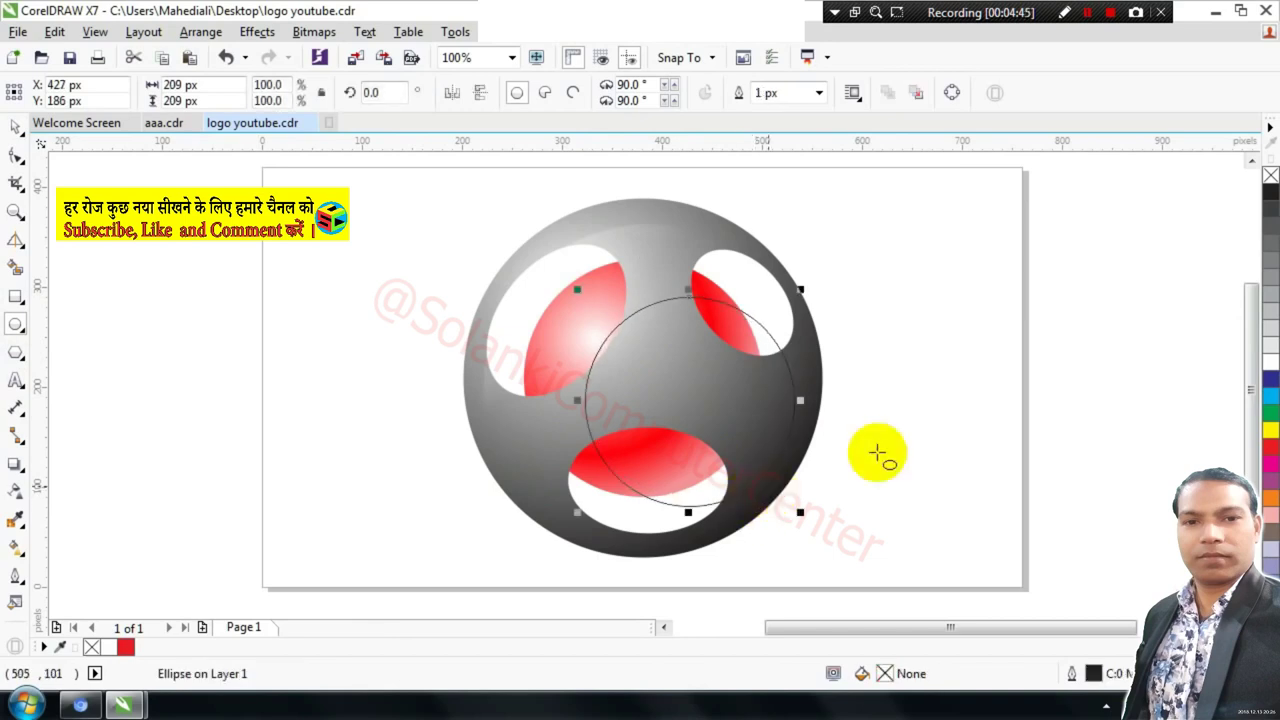
left_click(1267, 360)
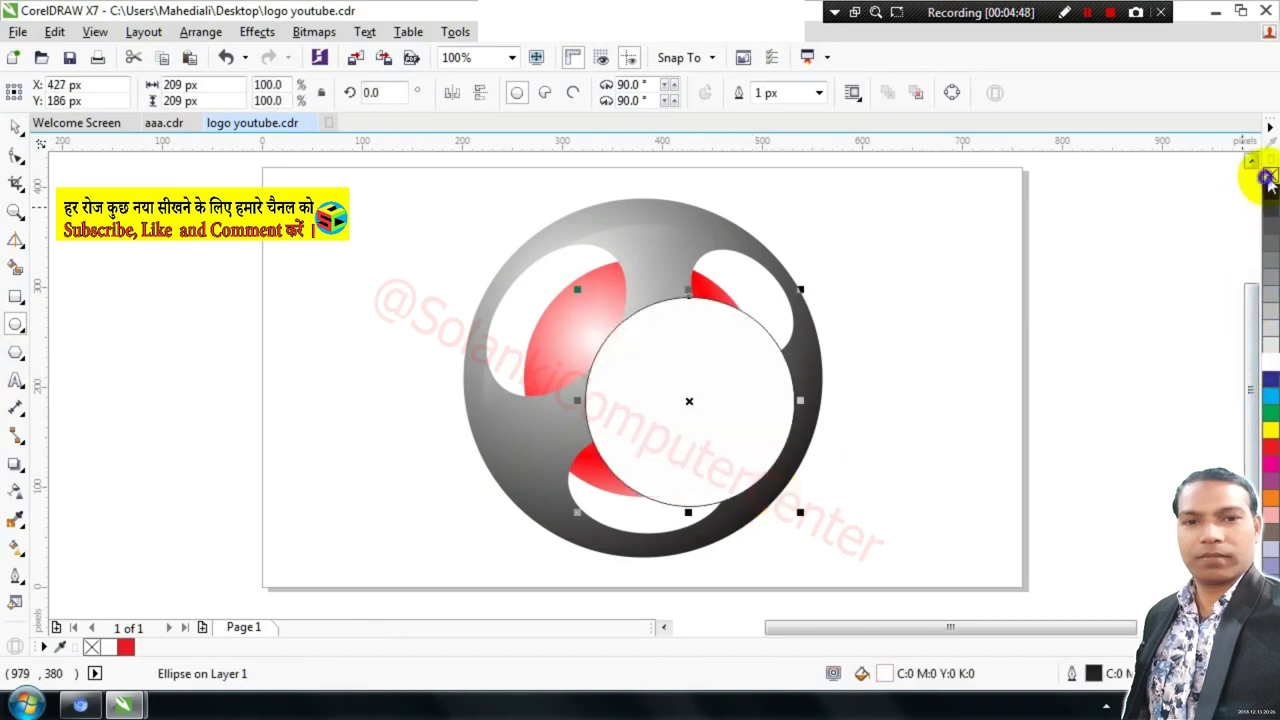
right_click(1268, 177)
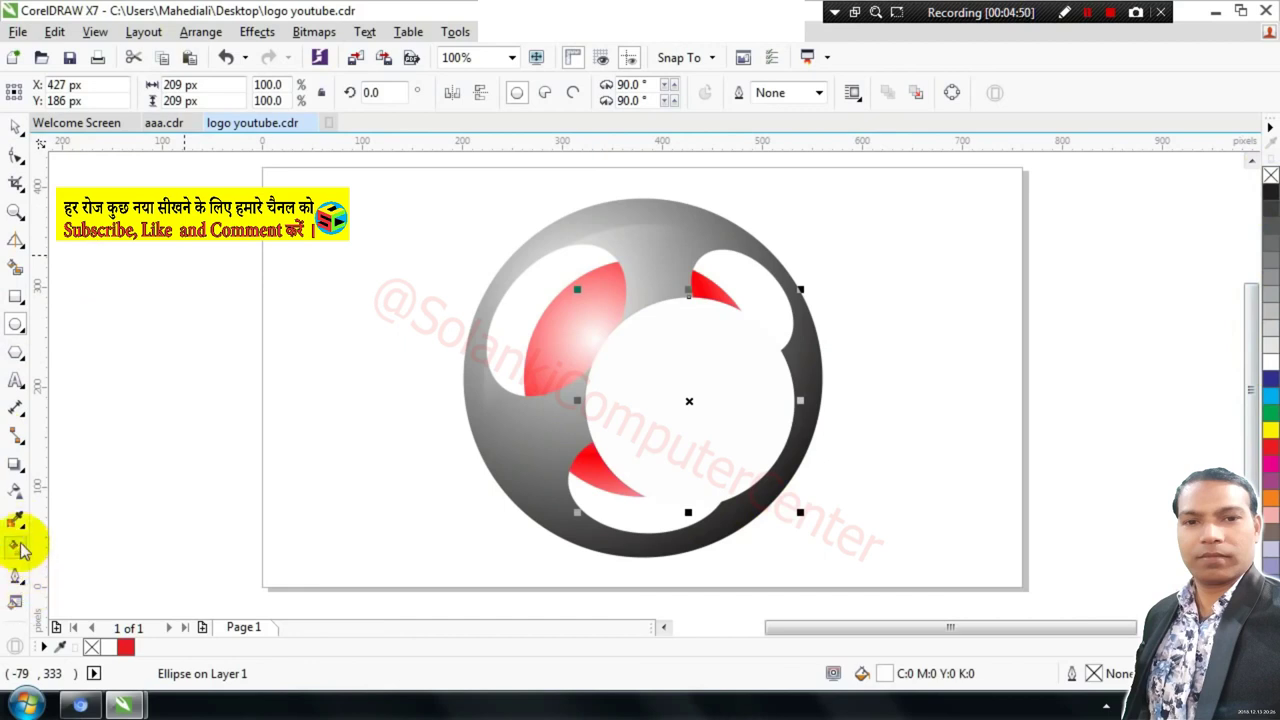
Apply a linear transparency to the white circle, fading from below the ball toward the middle.
left_click(15, 490)
left_click_drag(695, 473, 712, 257)
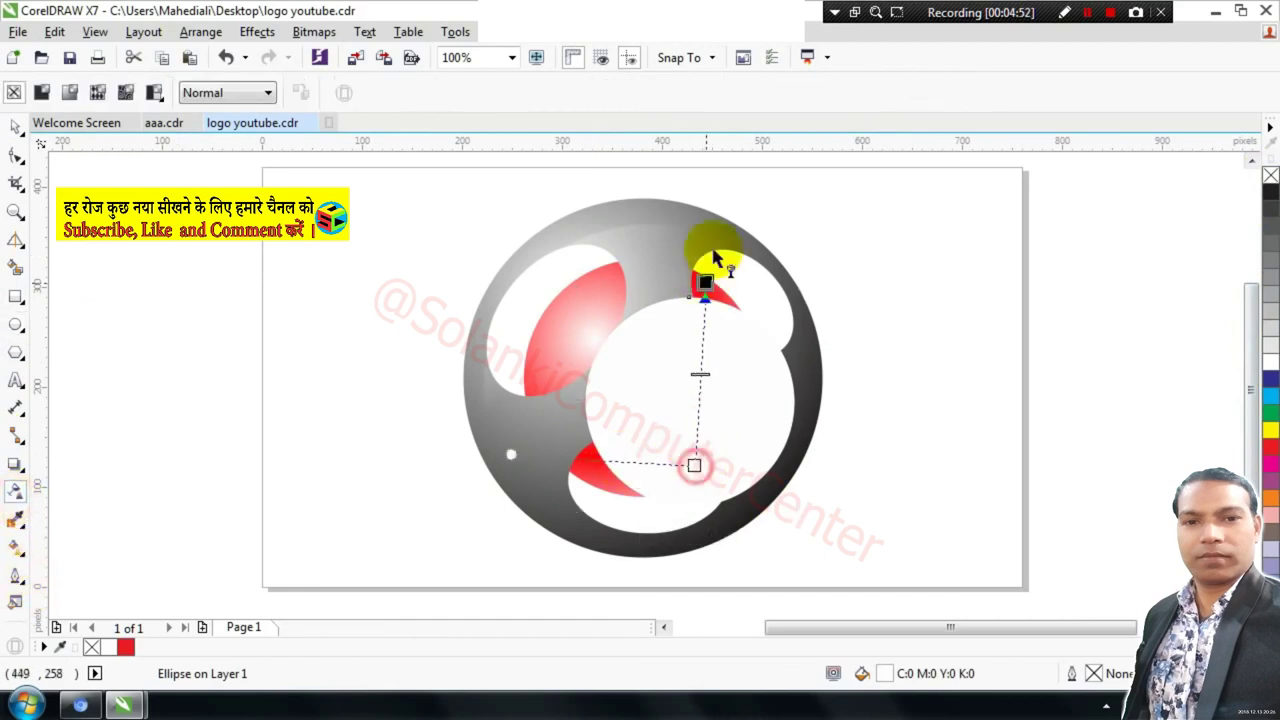
left_click_drag(695, 465, 695, 476)
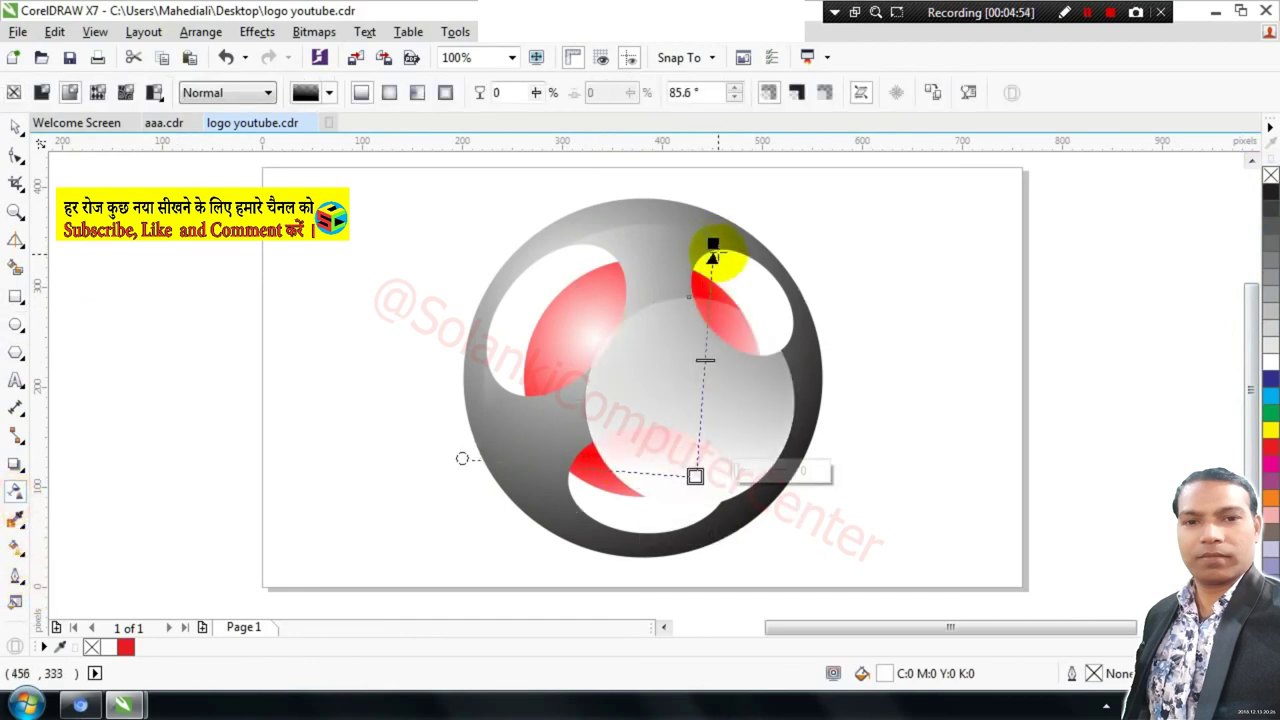
left_click_drag(712, 243, 697, 350)
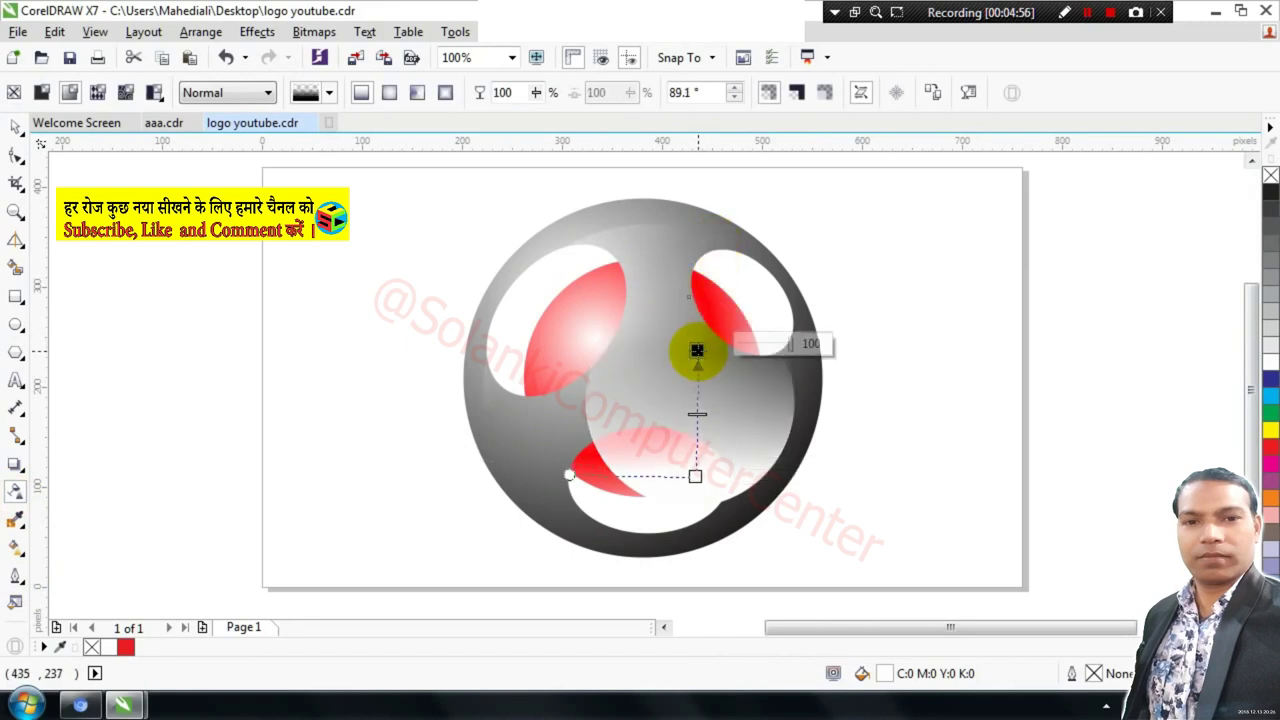
left_click_drag(695, 476, 750, 608)
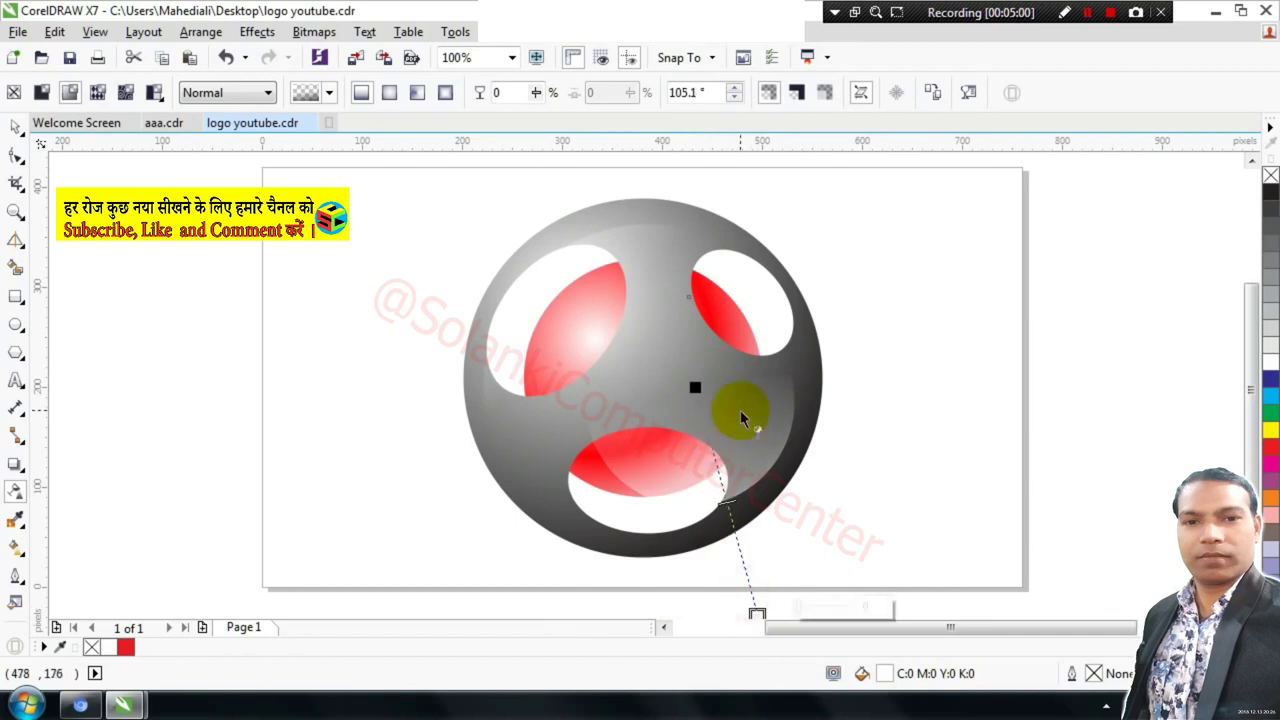
scroll(743, 420, "down", 2)
scroll(743, 462, "up", 2)
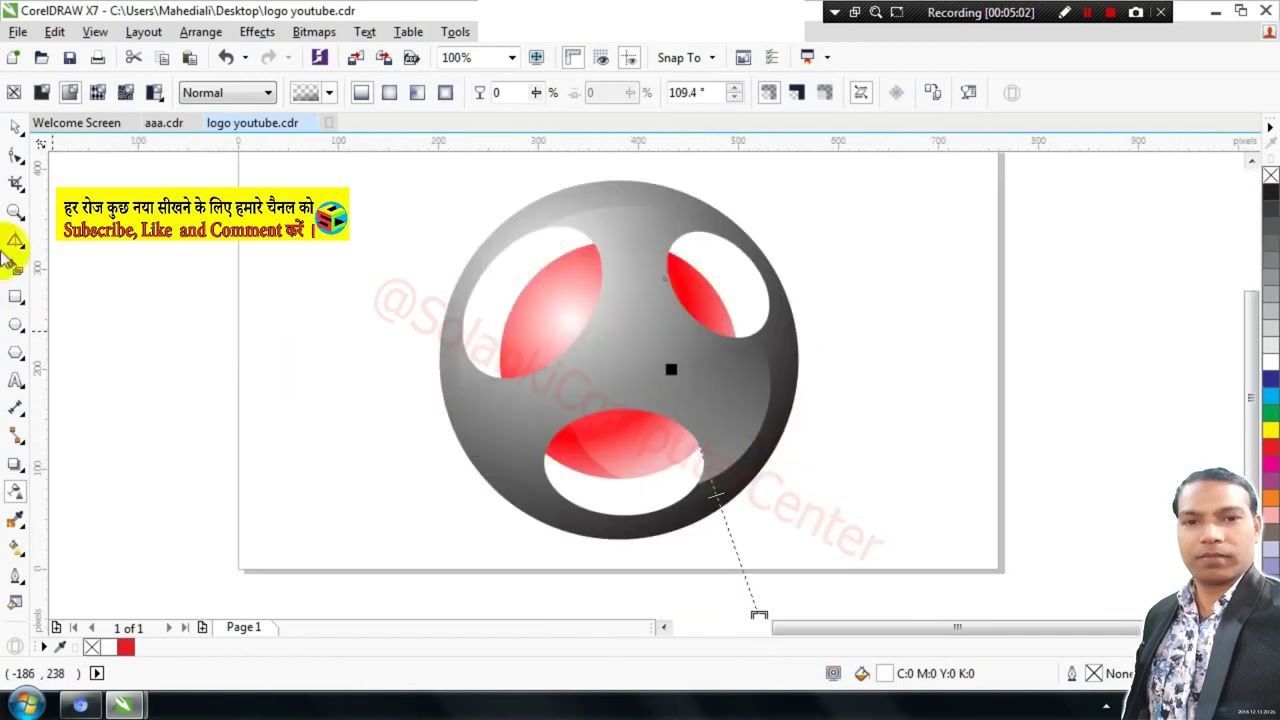
left_click(16, 128)
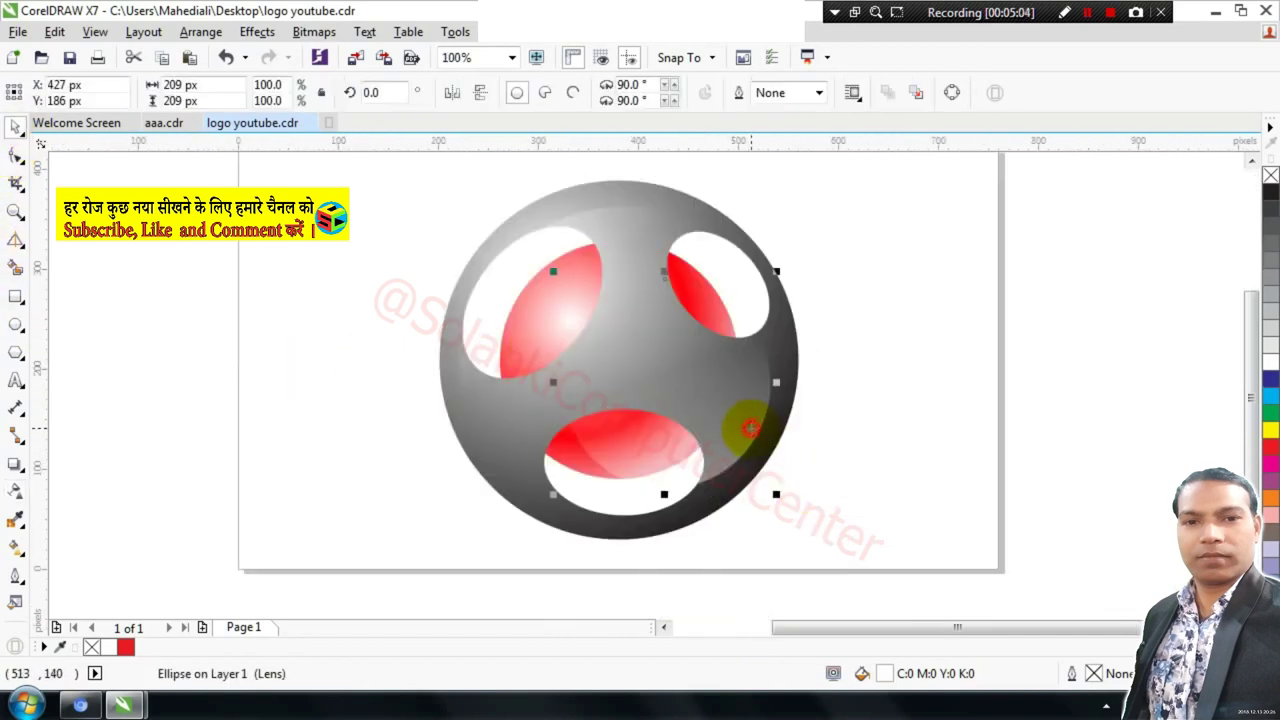
Move the highlight circle up-left, enlarge it to about 103%, and settle it over the upper holes.
left_click_drag(750, 428, 638, 395)
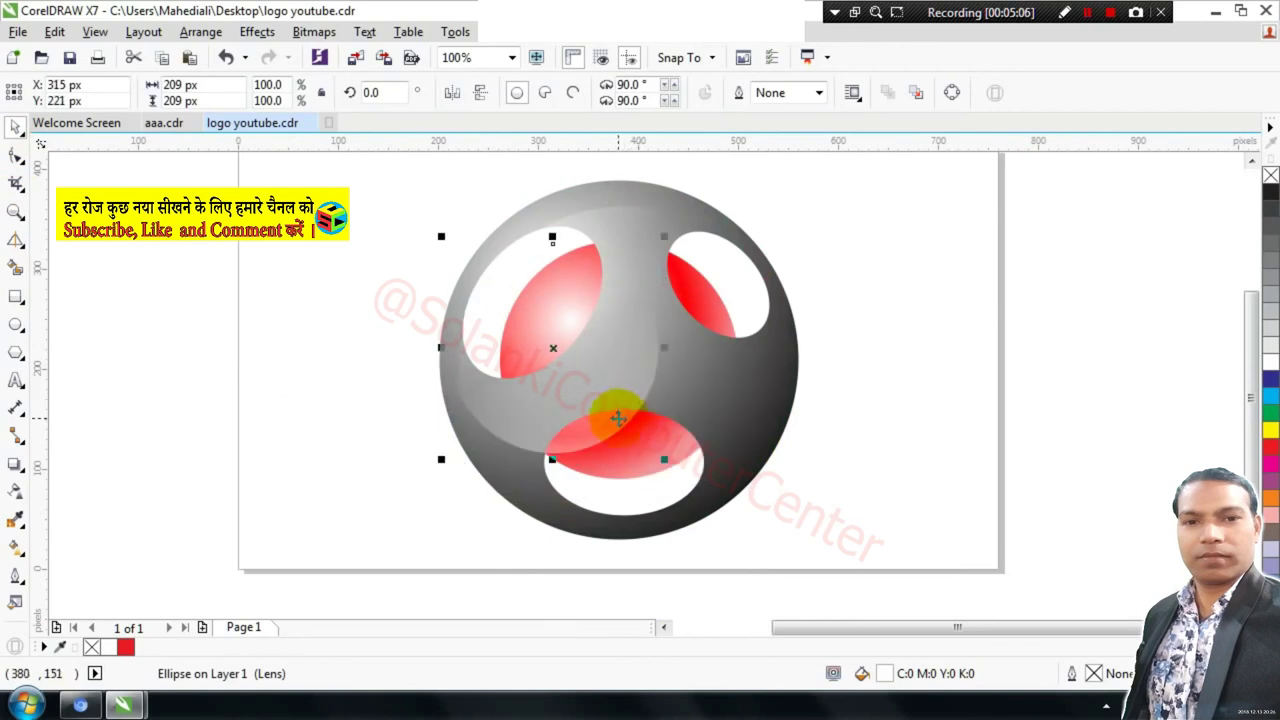
left_click_drag(668, 462, 678, 424)
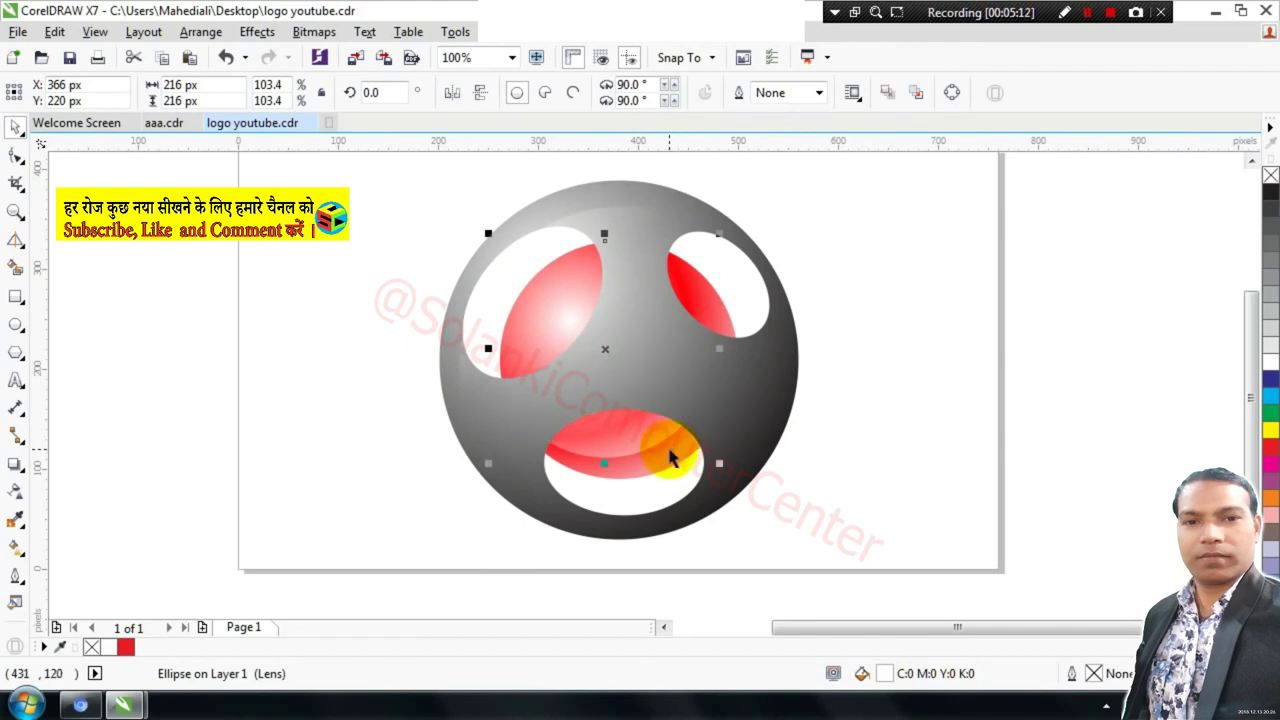
mouse_move(651, 437)
left_mouse_down()
mouse_move(663, 448)
mouse_move(580, 315)
left_mouse_up()
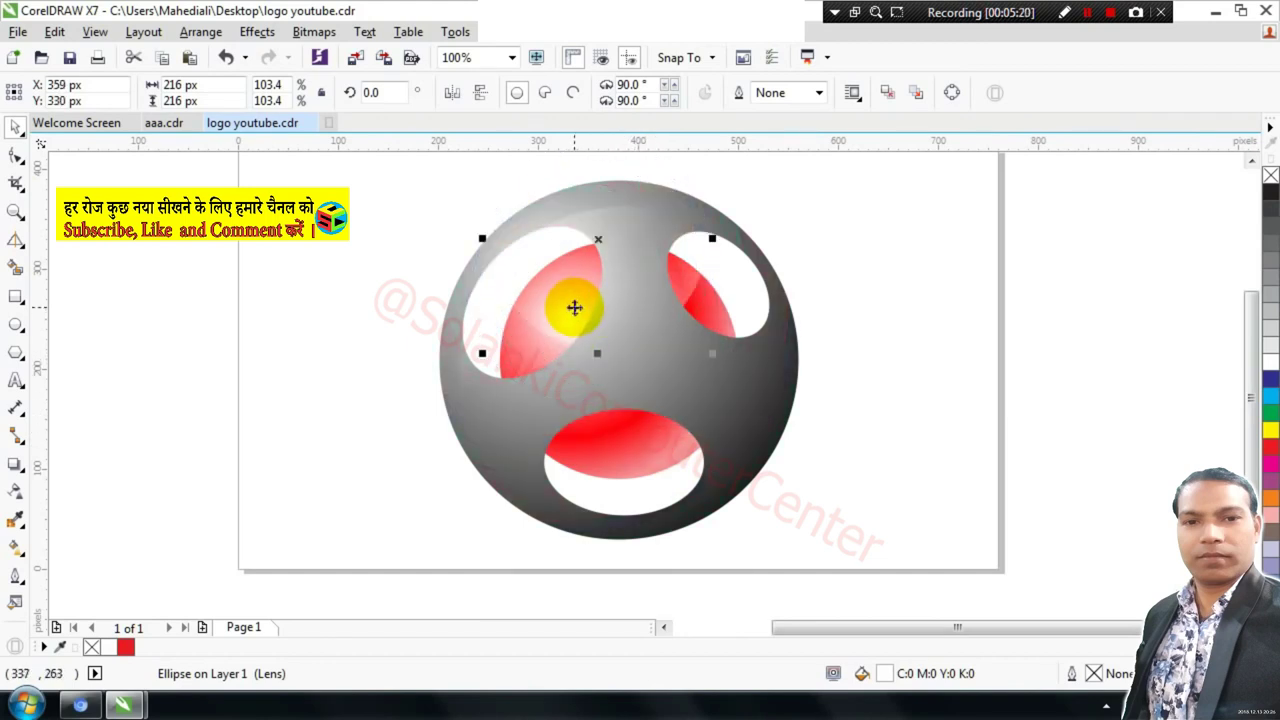
mouse_move(570, 313)
left_mouse_down()
mouse_move(578, 324)
mouse_move(568, 320)
left_mouse_up()
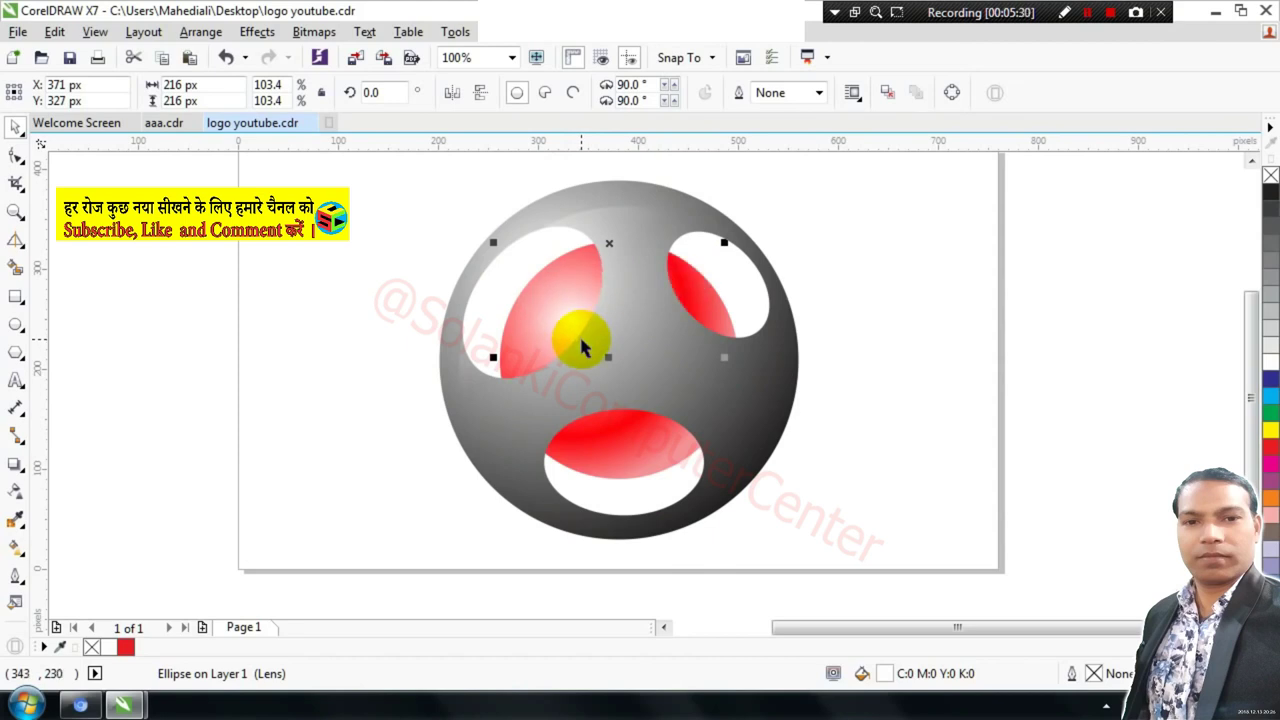
left_click(842, 300)
scroll(800, 318, "down", 1)
scroll(705, 295, "up", 1)
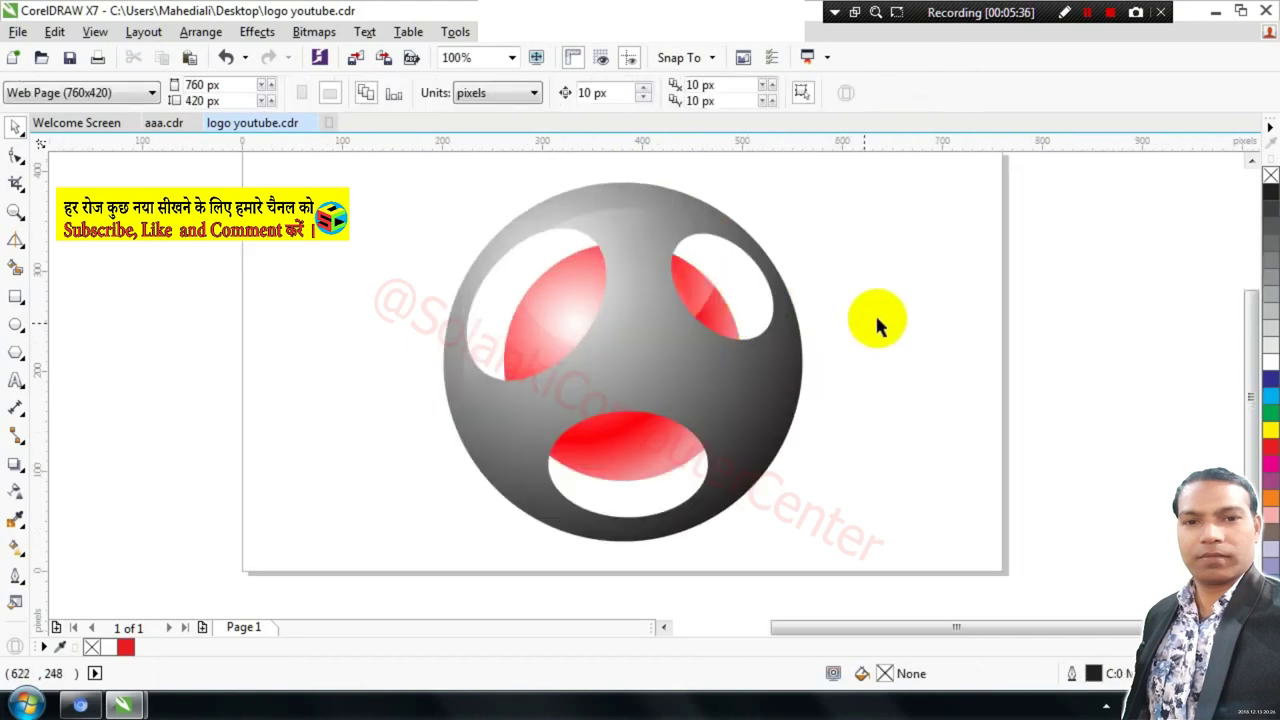
Draw a near-circular ellipse and place it over the upper-left hole.
left_click(946, 290)
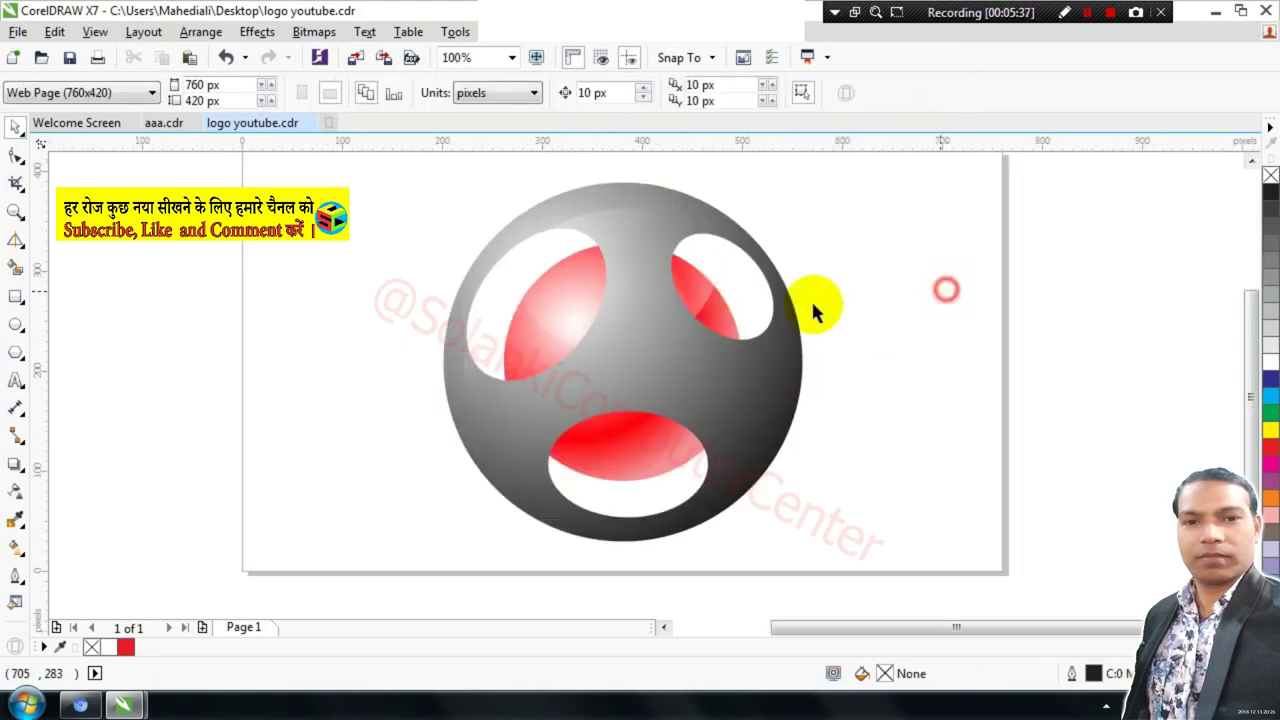
left_click(15, 325)
left_click_drag(630, 216, 433, 433)
left_click(15, 127)
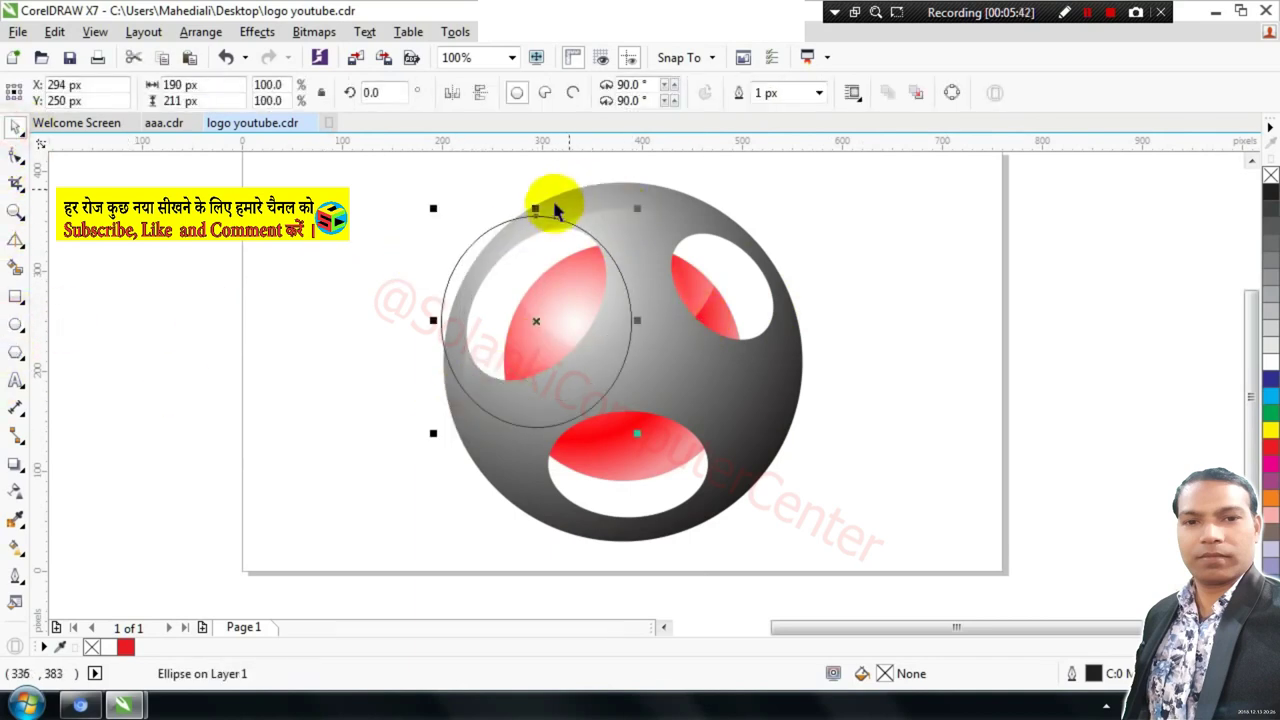
left_click_drag(537, 207, 540, 227)
scroll(545, 235, "up", 1)
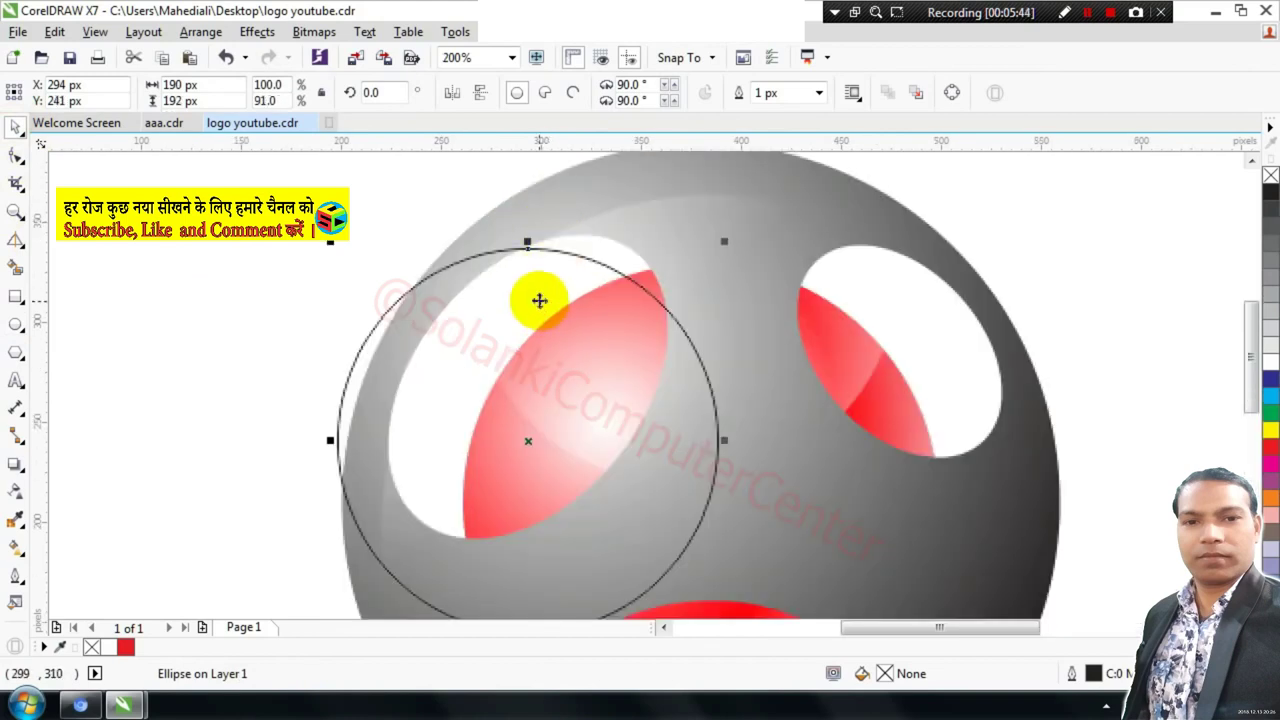
left_click(95, 31)
left_click(140, 140)
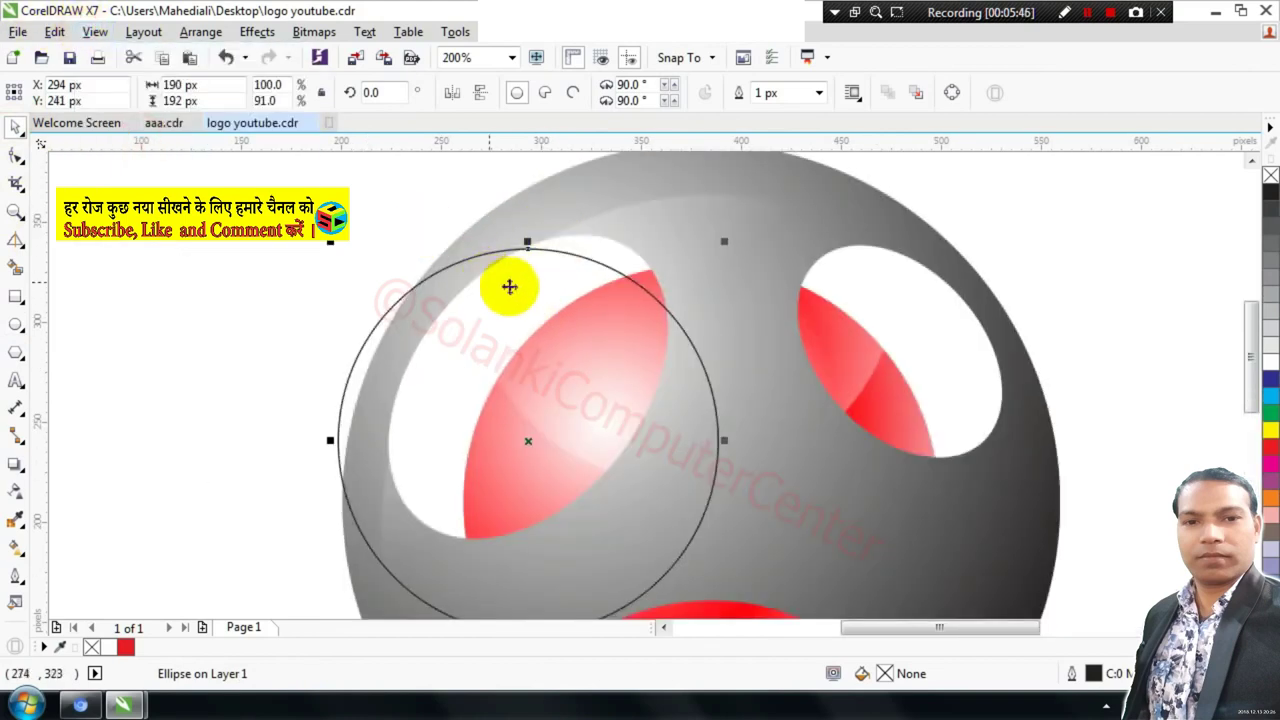
mouse_move(518, 284)
left_mouse_down()
mouse_move(584, 268)
mouse_move(568, 268)
mouse_move(590, 250)
left_mouse_up()
scroll(600, 240, "down", 1)
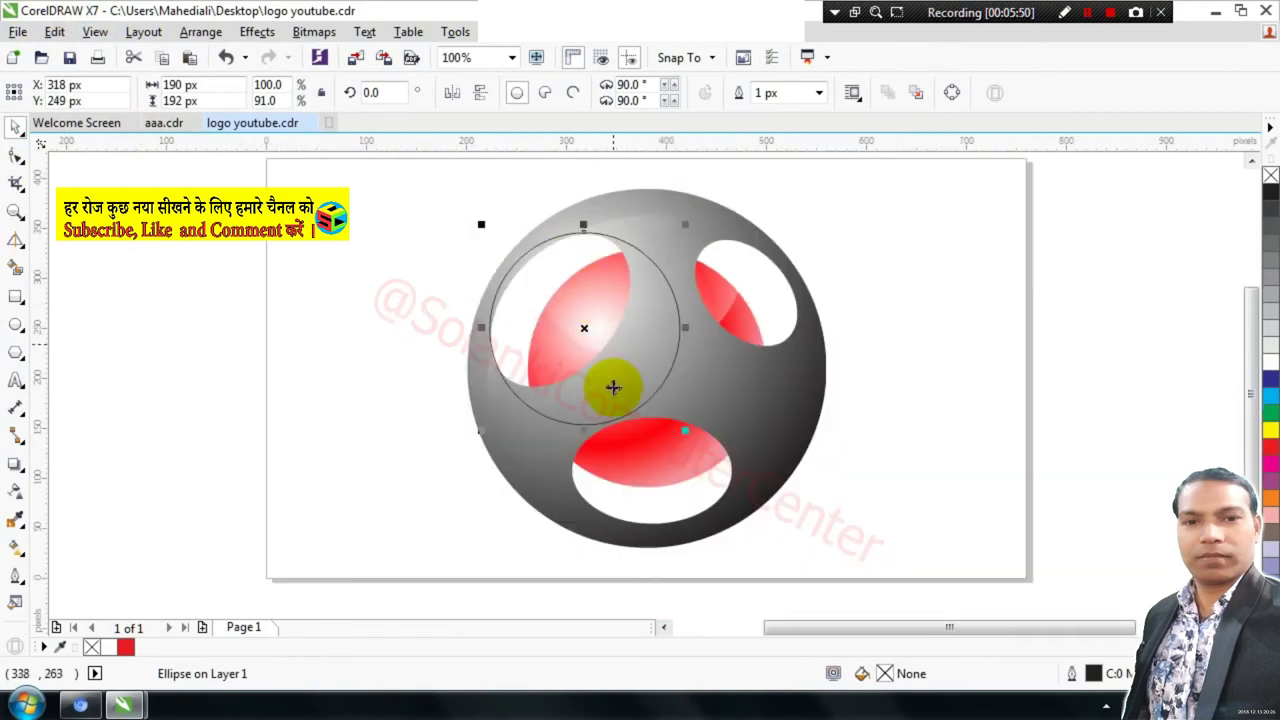
Duplicate the circle offset downward and trim the pair into a crescent with Back Minus Front.
mouse_move(594, 333)
left_mouse_down()
mouse_move(612, 367)
mouse_move(572, 390)
left_mouse_up()
scroll(594, 243, "up", 1)
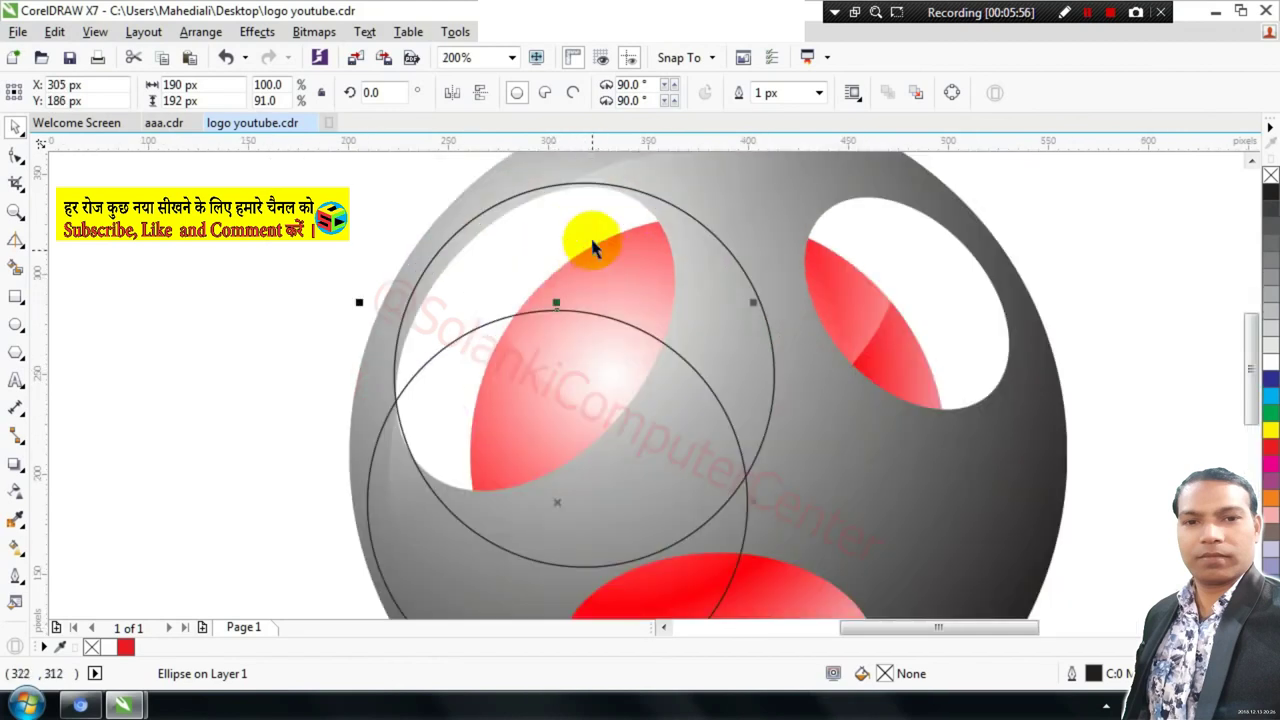
left_click(596, 350, "shift")
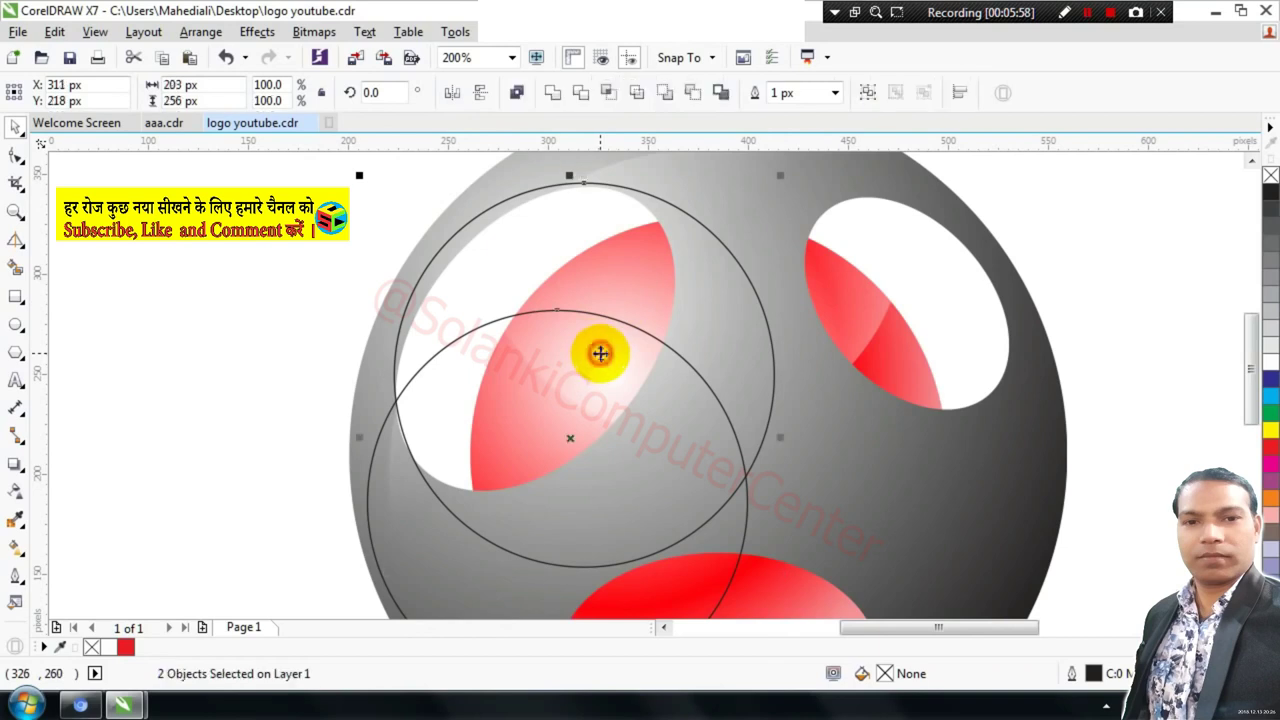
left_click(694, 92)
scroll(548, 290, "down", 1)
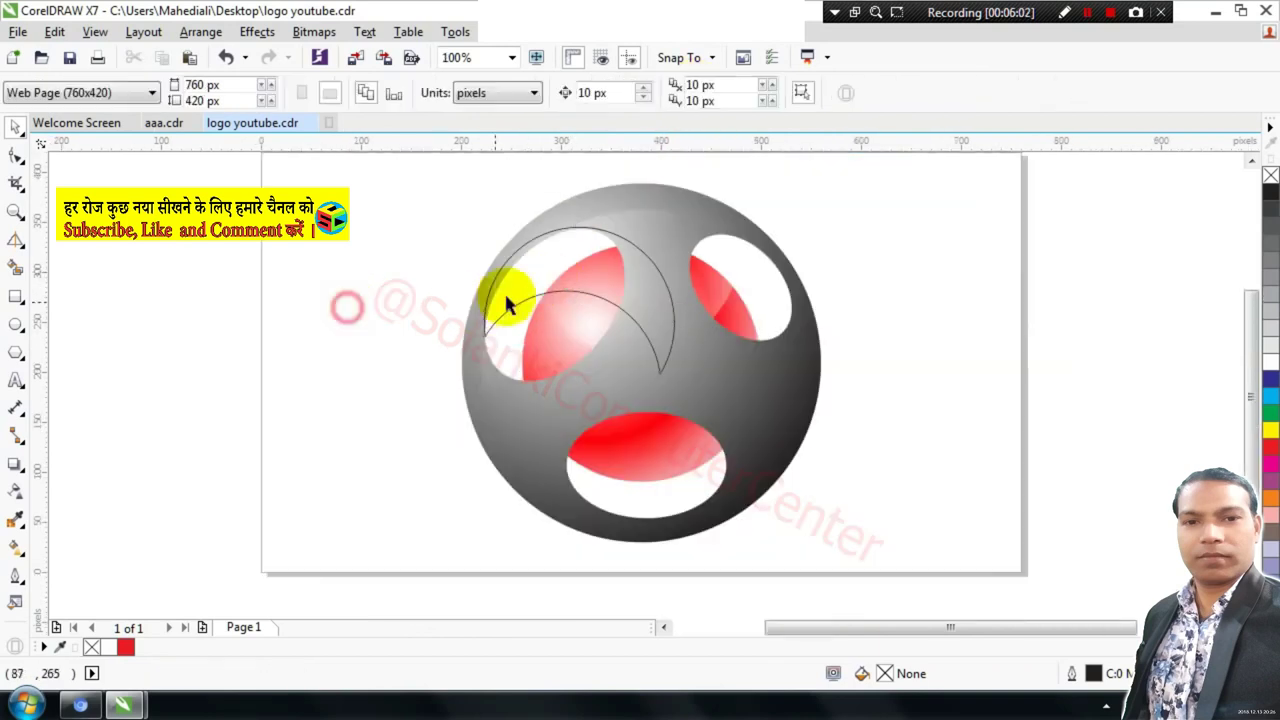
Give the crescent a fountain fill with no outline and re-angle the gradient across it.
left_click(561, 238)
scroll(566, 235, "up", 1)
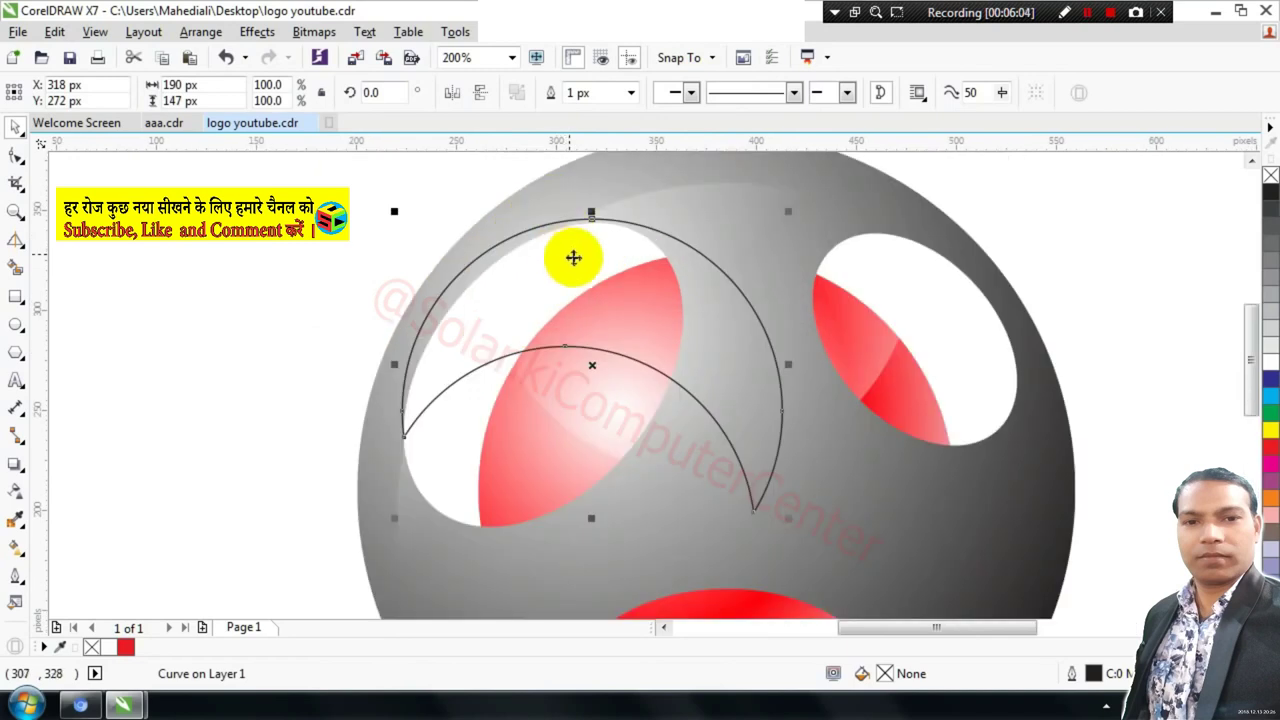
left_click(16, 546)
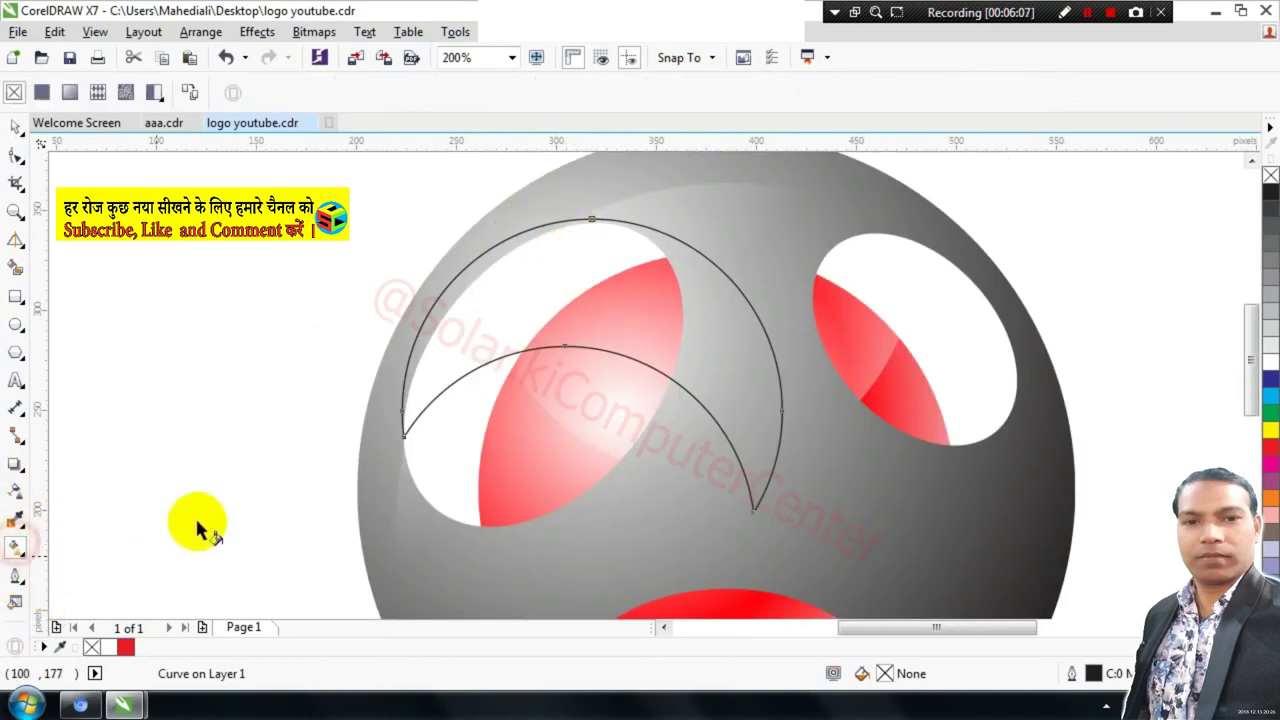
left_click(69, 92)
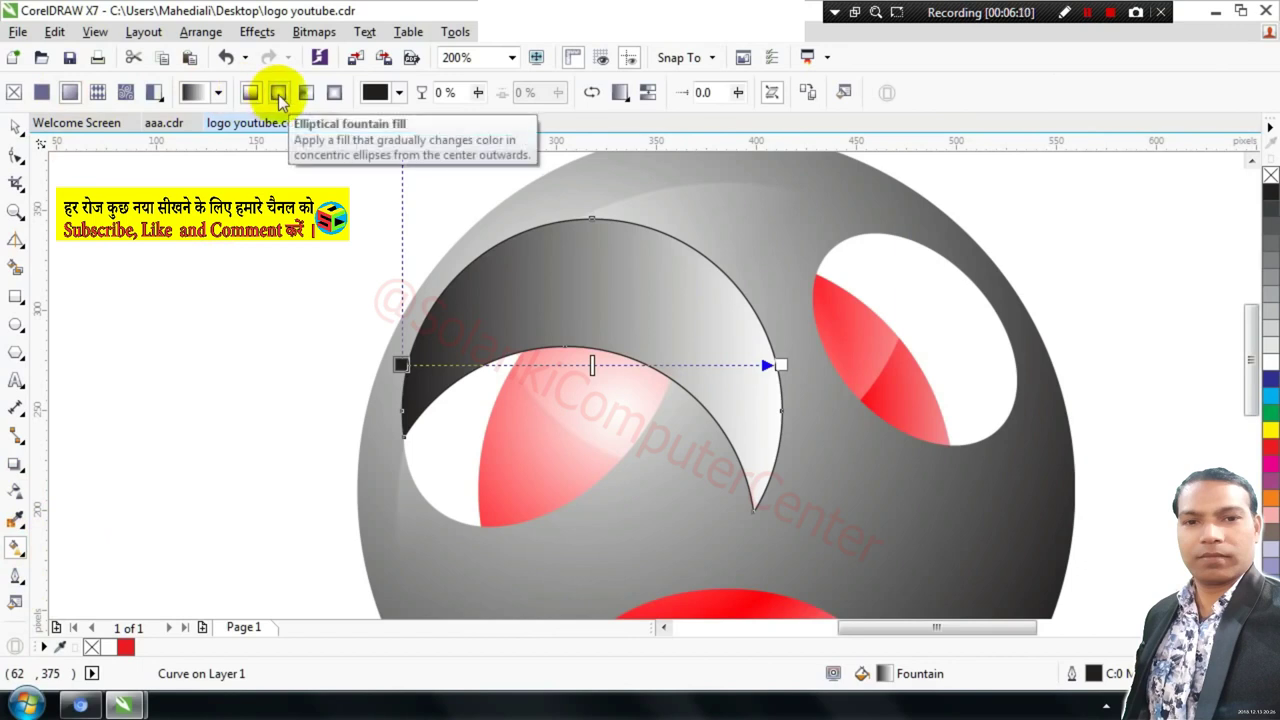
right_click(1270, 176)
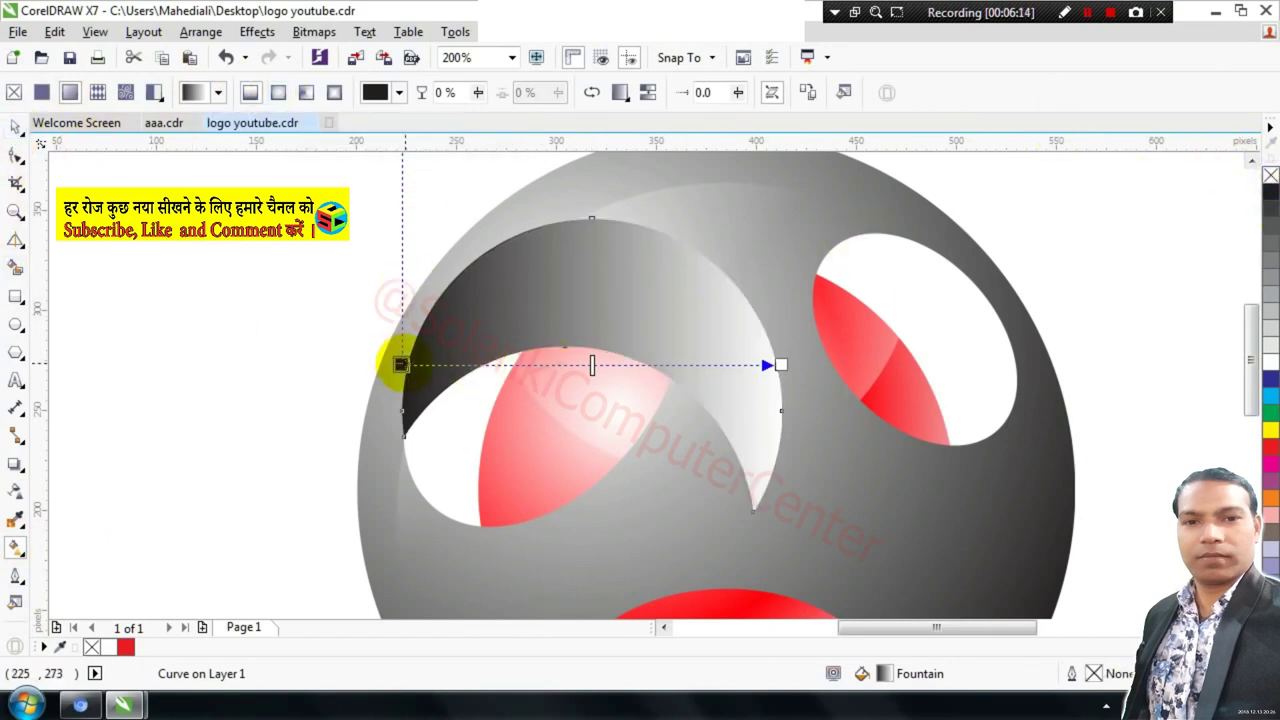
left_click_drag(400, 364, 614, 293)
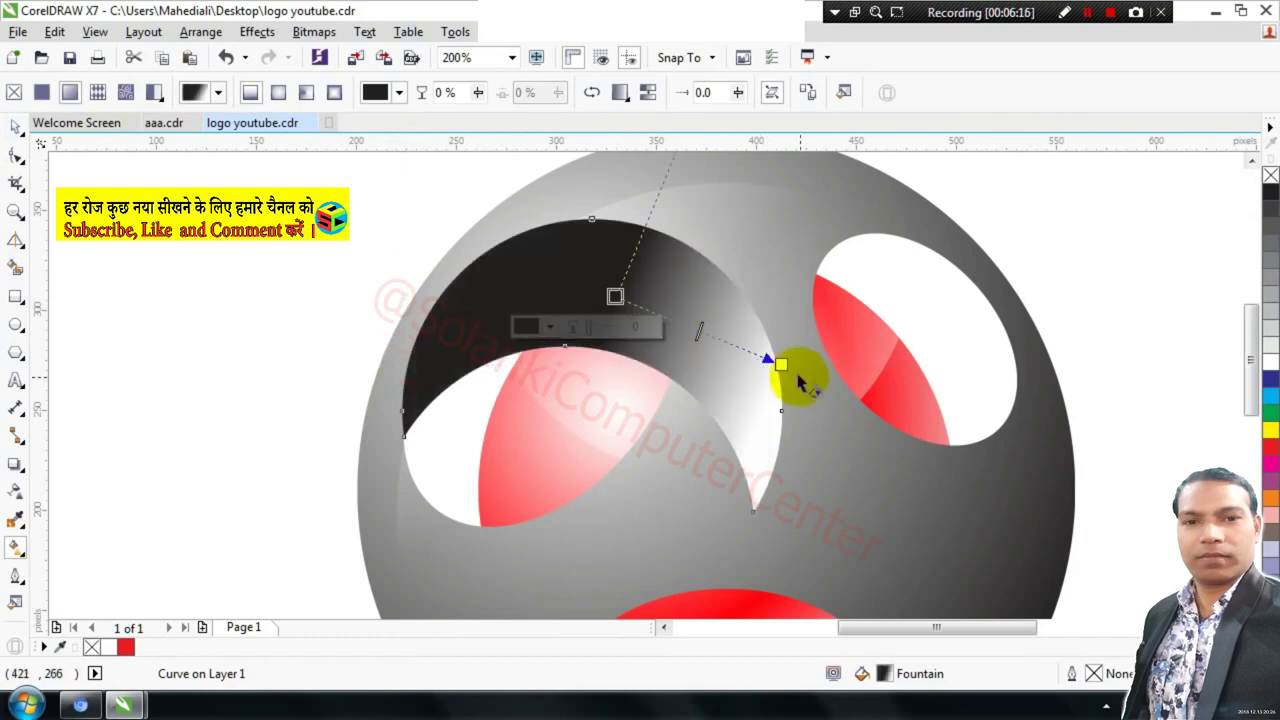
left_click_drag(780, 364, 363, 413)
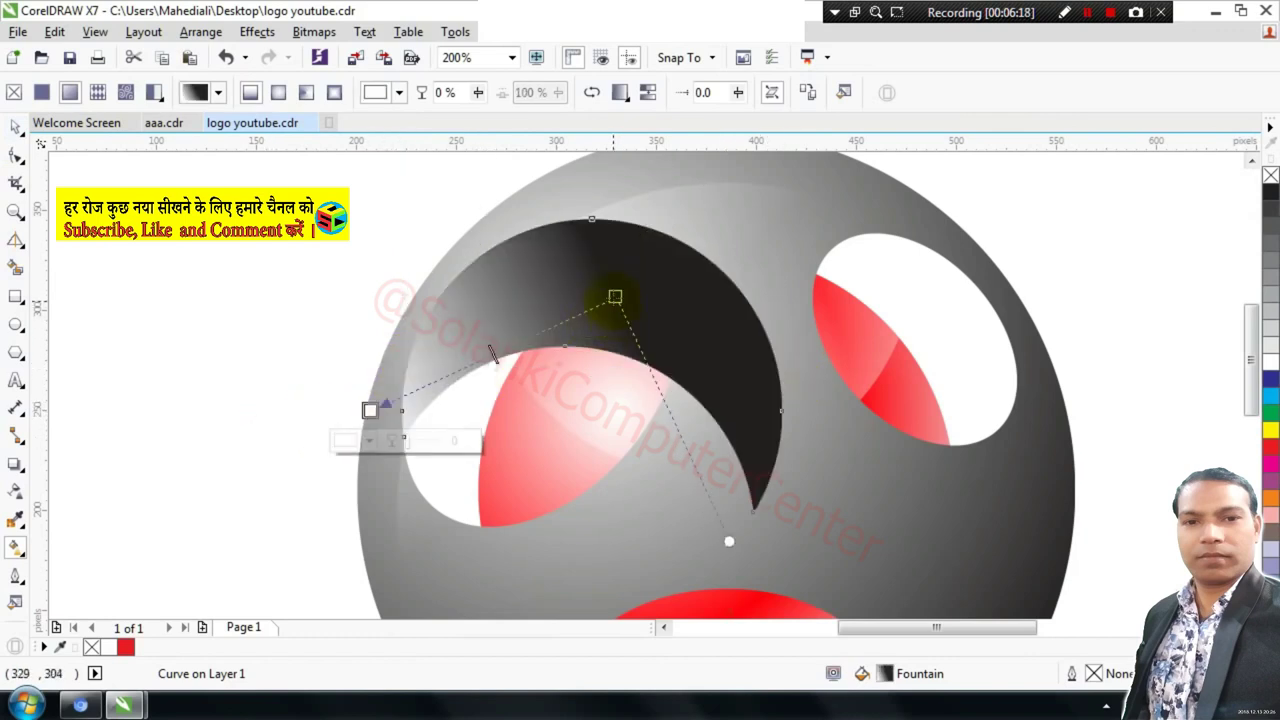
Set the gradient's start colour to dark red C27 M100 Y100 K35.
left_click(614, 297)
left_click(603, 331)
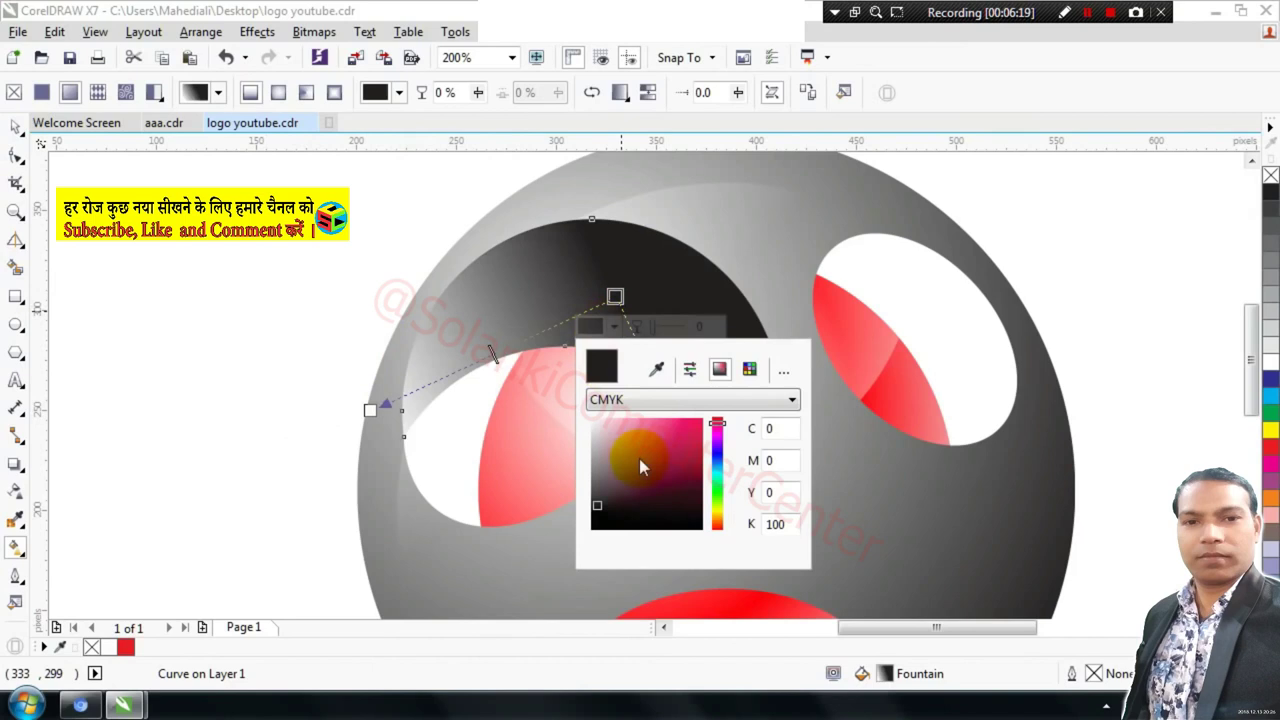
left_click(530, 420)
left_click(614, 297)
left_click(591, 326)
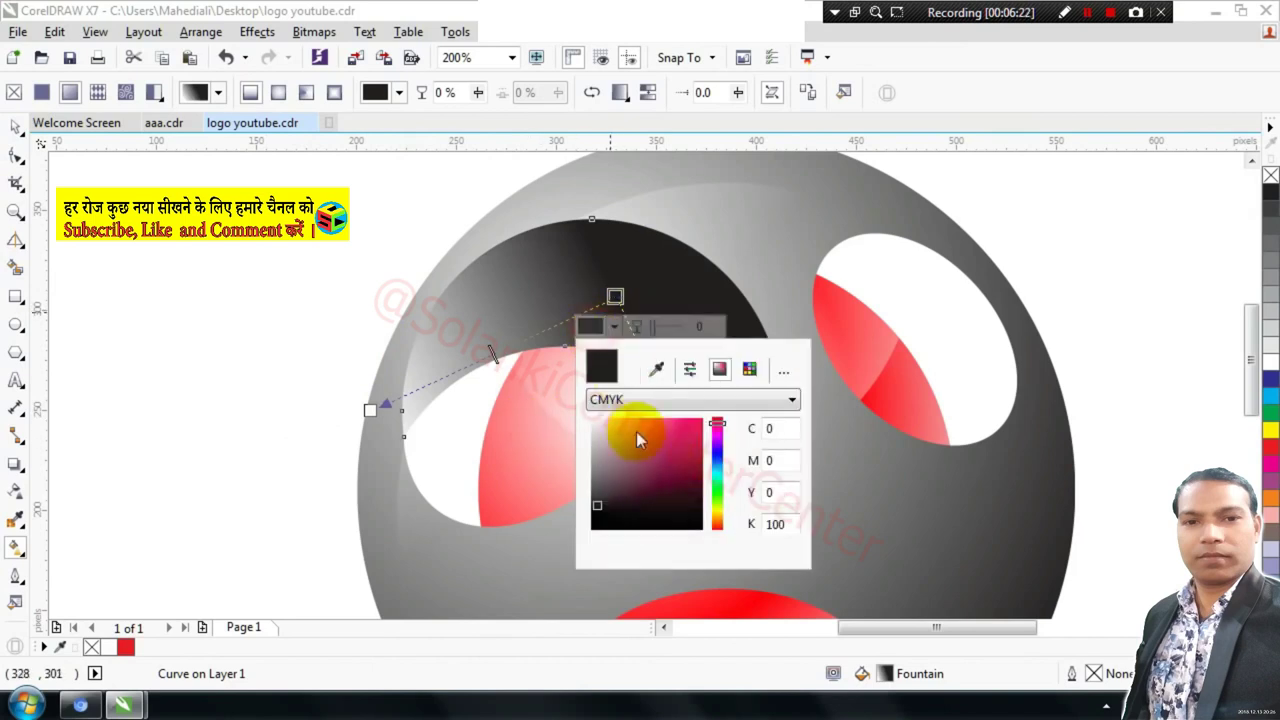
left_click(685, 462)
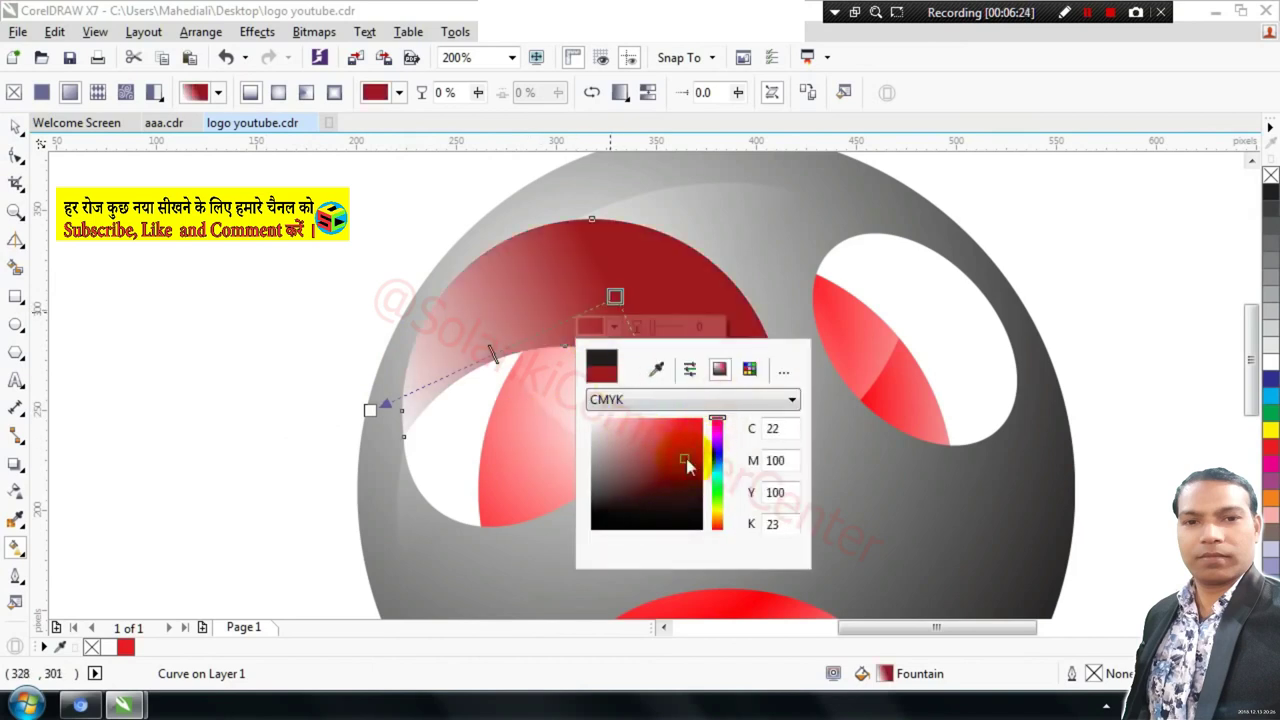
left_click(690, 468)
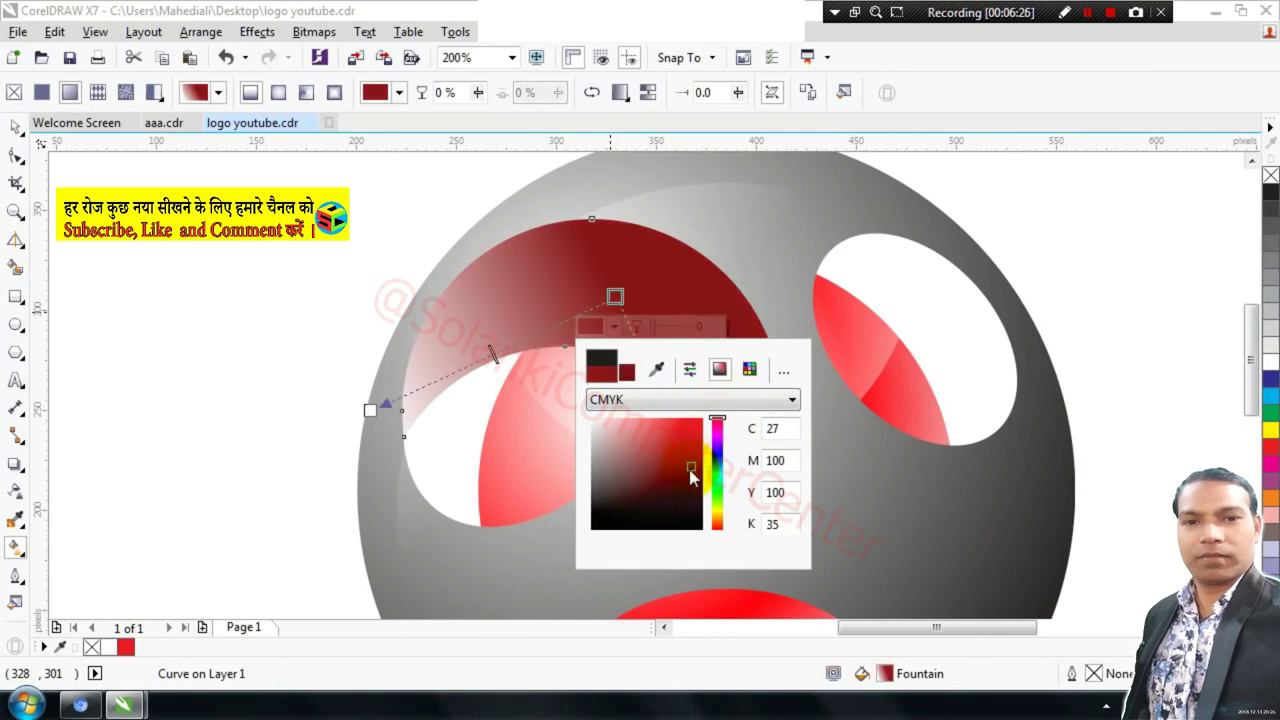
Set the gradient's other end to light grey and shift the dark red point to angle it.
left_click(370, 409)
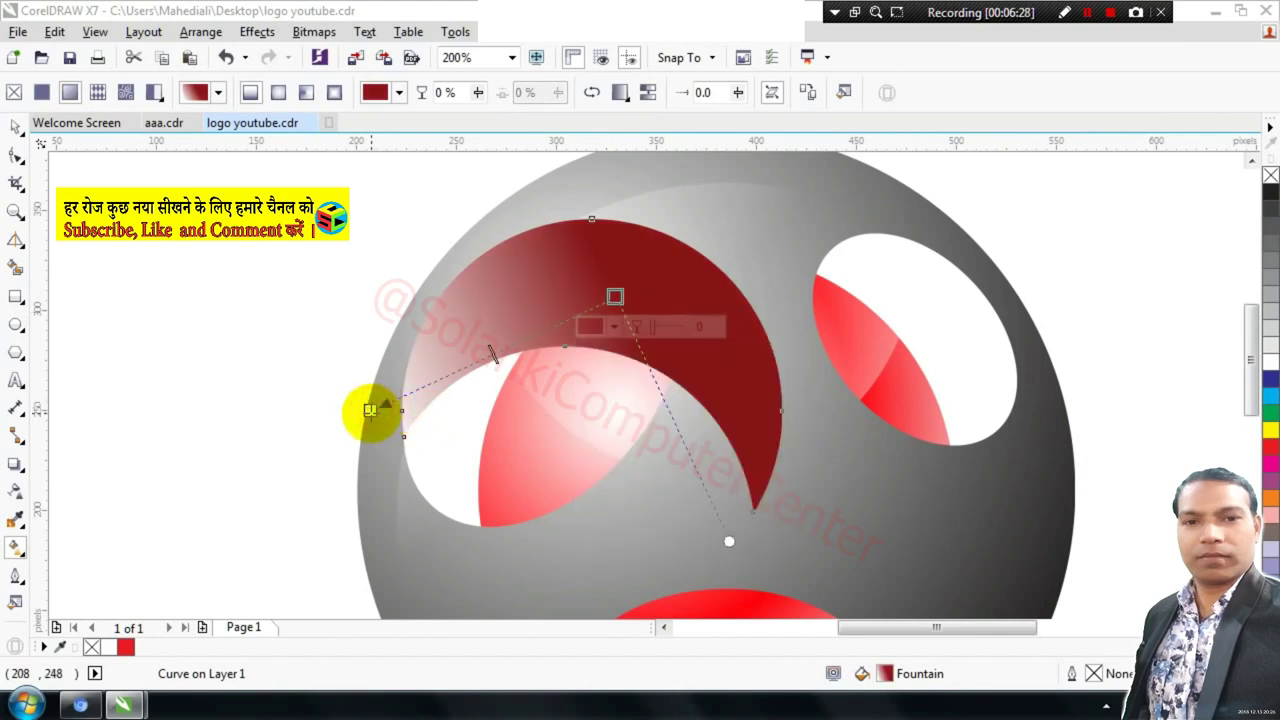
left_click(349, 439)
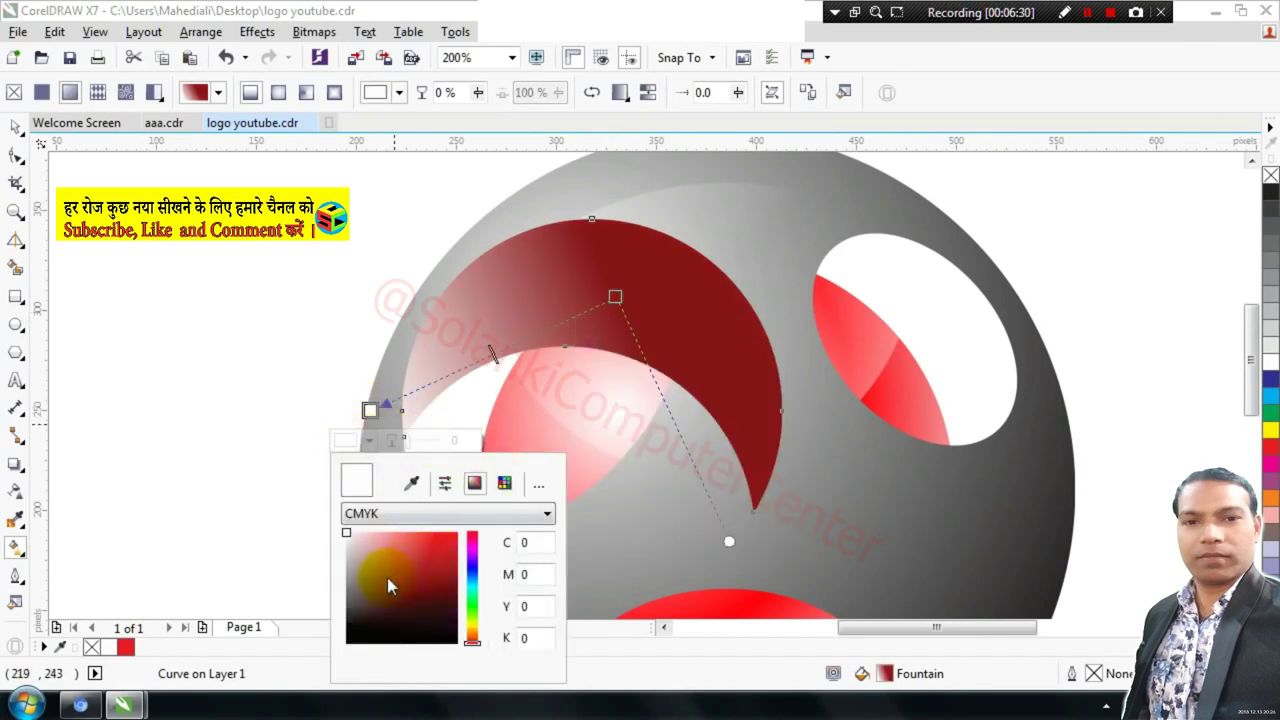
left_click(369, 592)
mouse_move(347, 620)
left_mouse_down()
mouse_move(329, 557)
mouse_move(349, 558)
left_mouse_up()
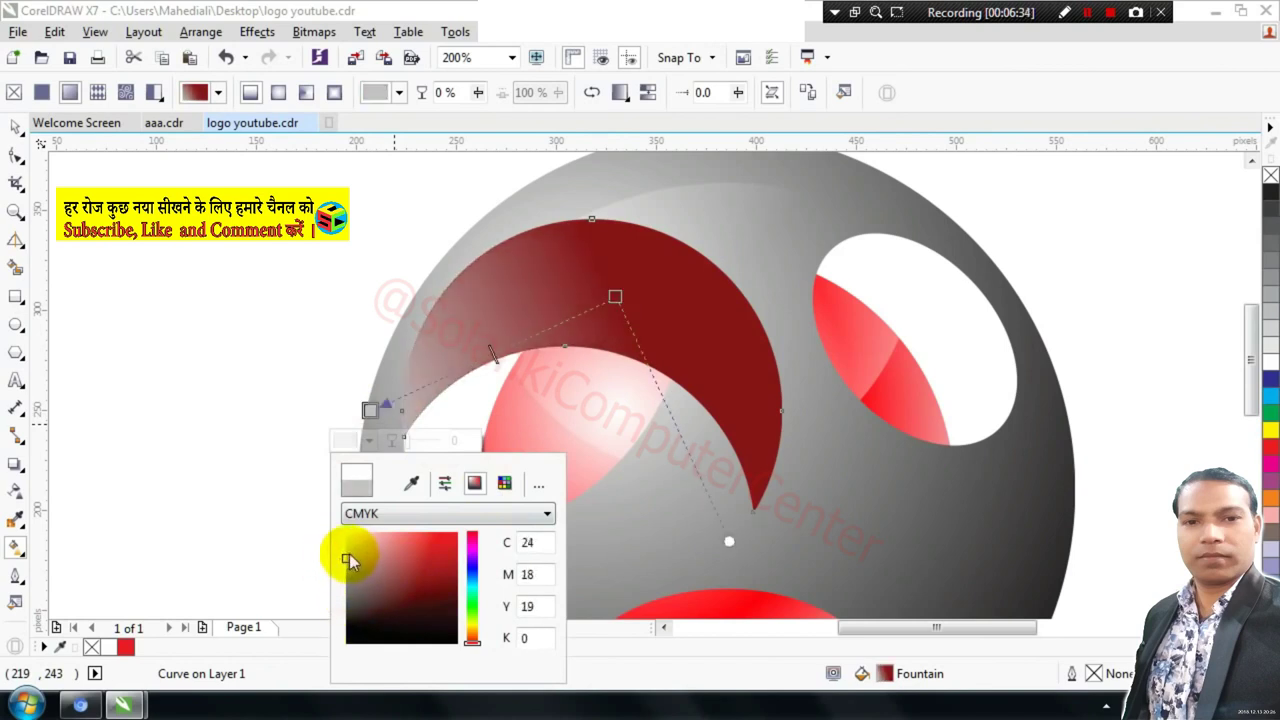
left_click(601, 303)
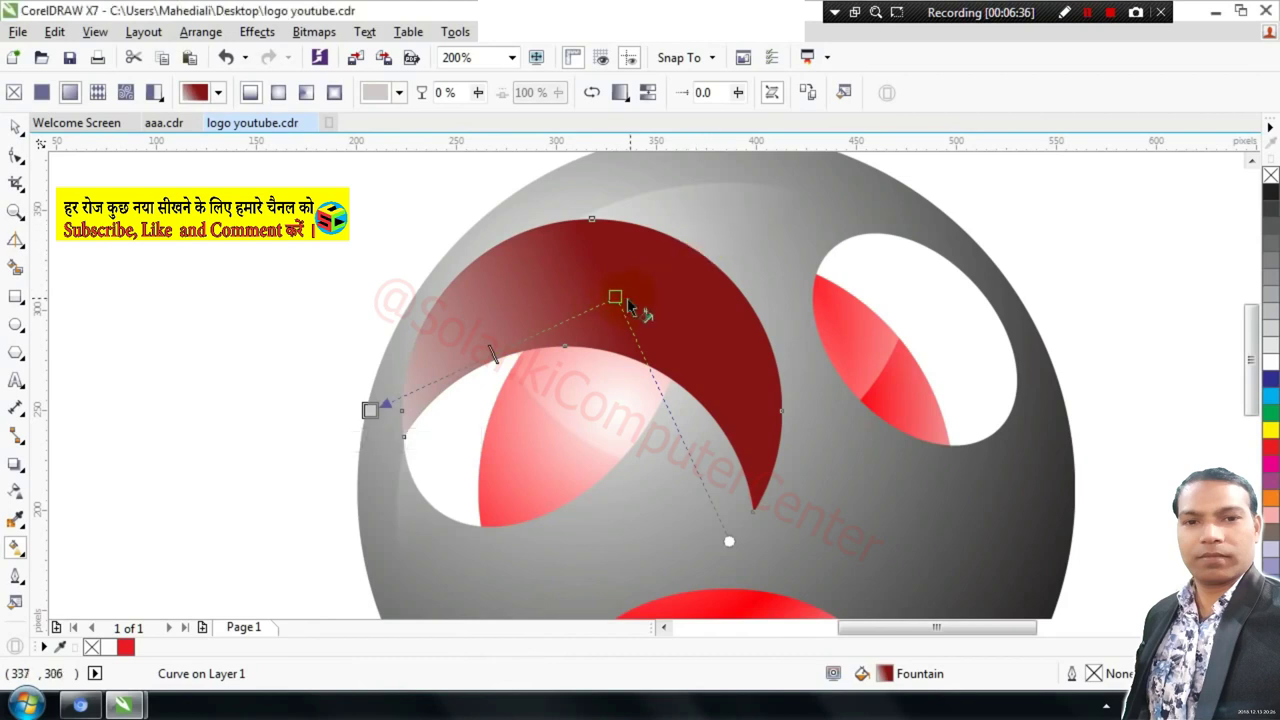
left_click_drag(614, 295, 693, 248)
left_click(15, 127)
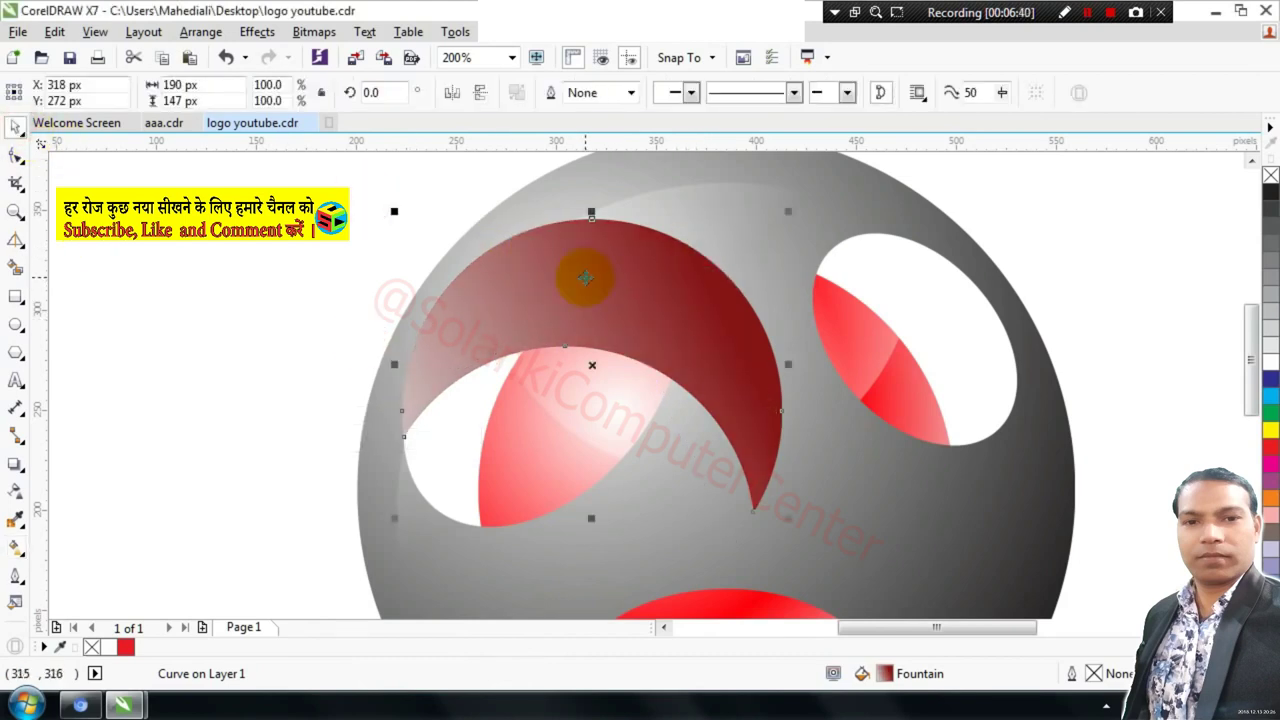
Send the crescent behind the red lens ellipse in the upper-left hole.
left_click(585, 278)
key("ctrl+Page_Down")
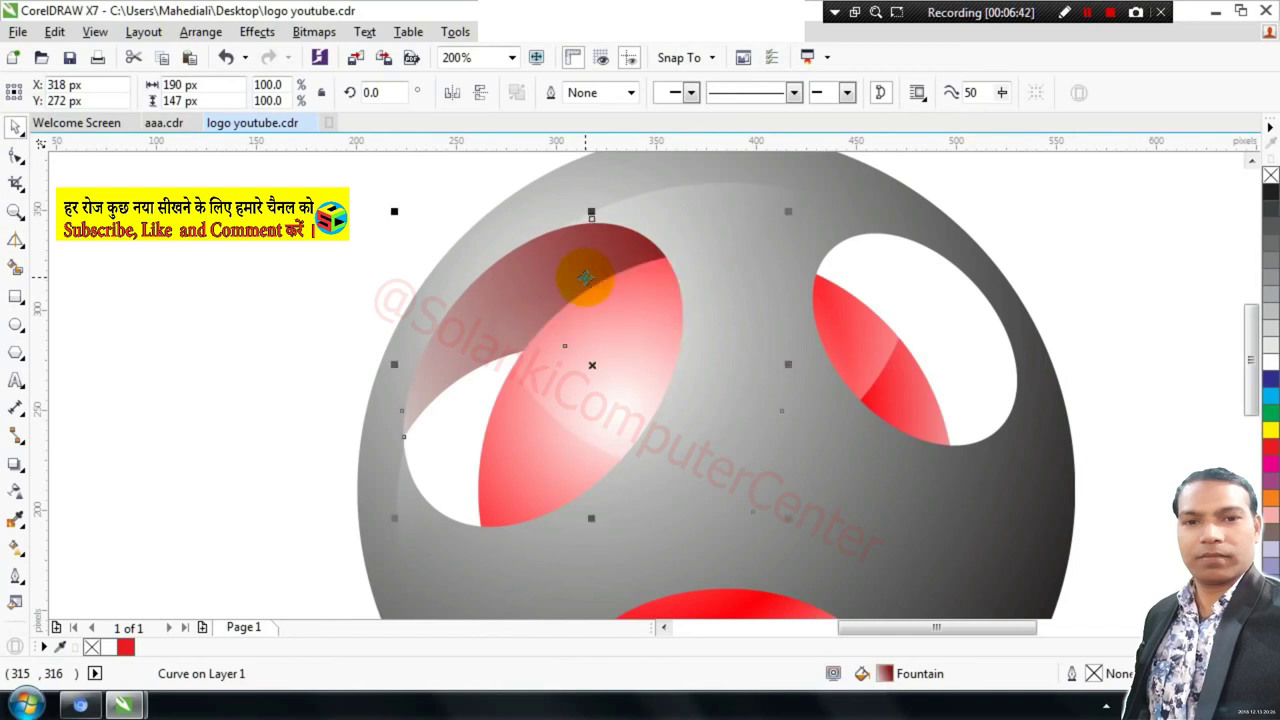
scroll(598, 290, "down", 1)
scroll(594, 292, "up", 1)
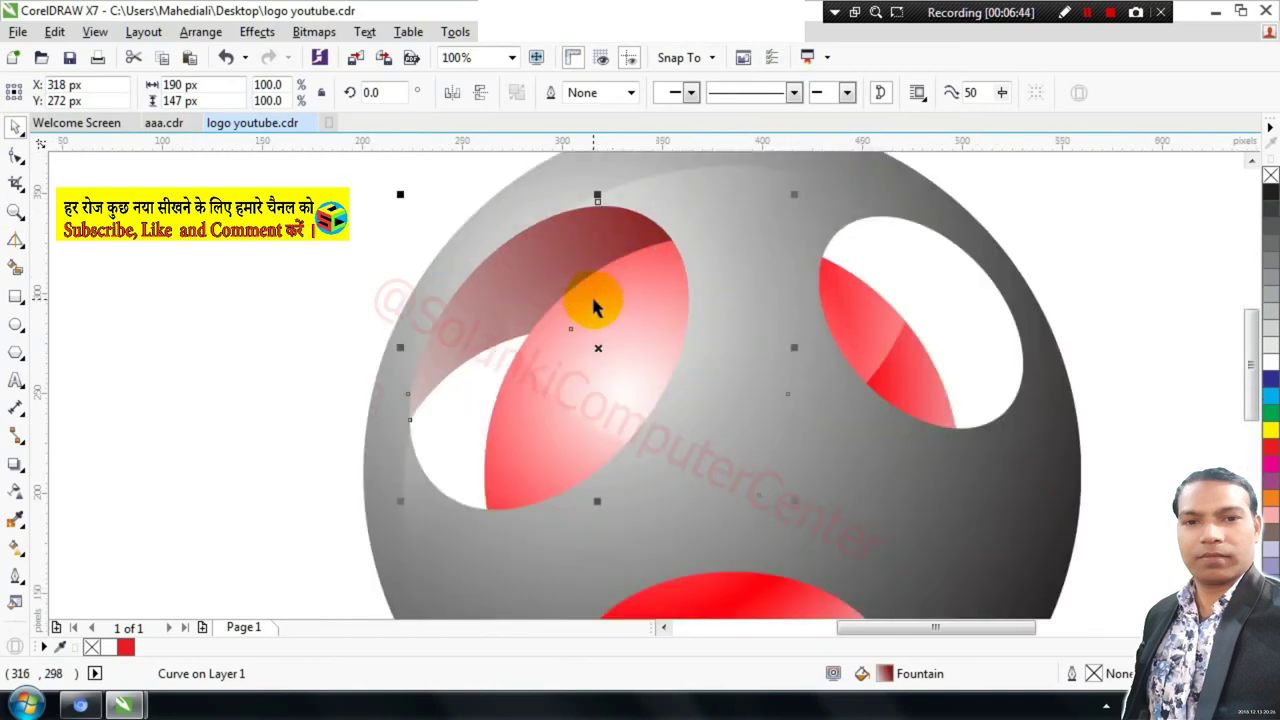
left_click(564, 377)
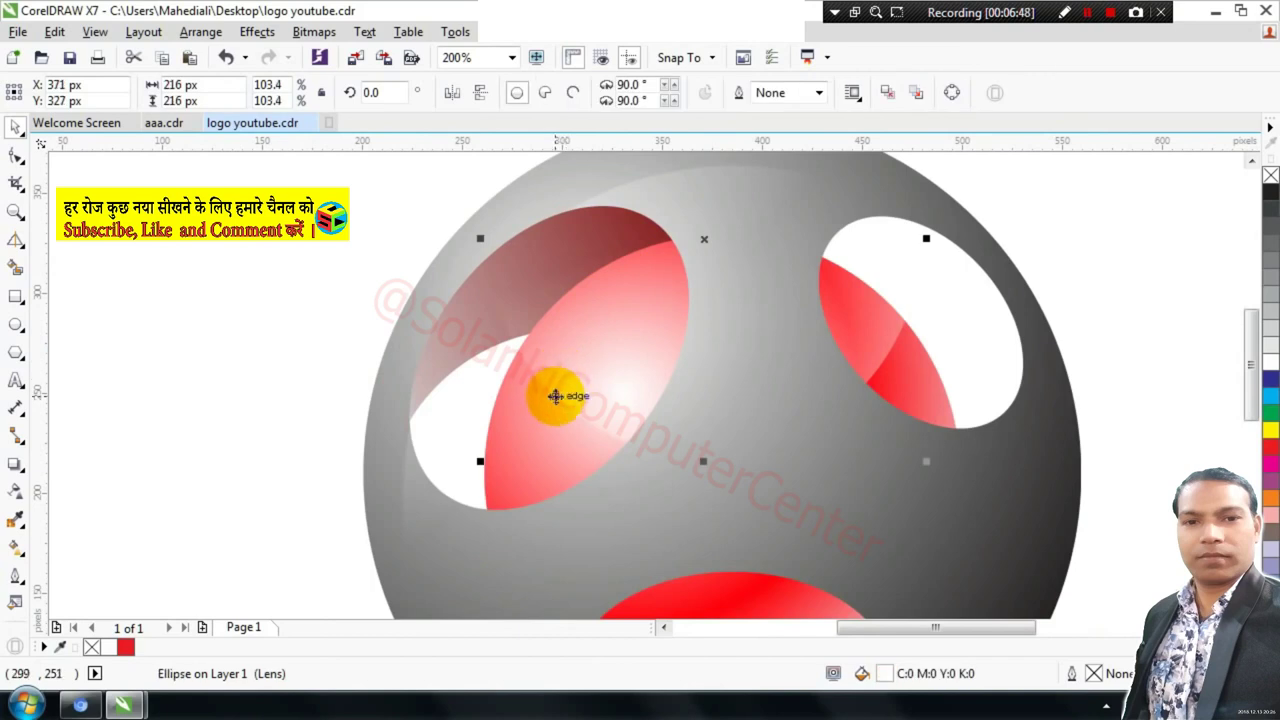
left_click_drag(553, 395, 576, 379)
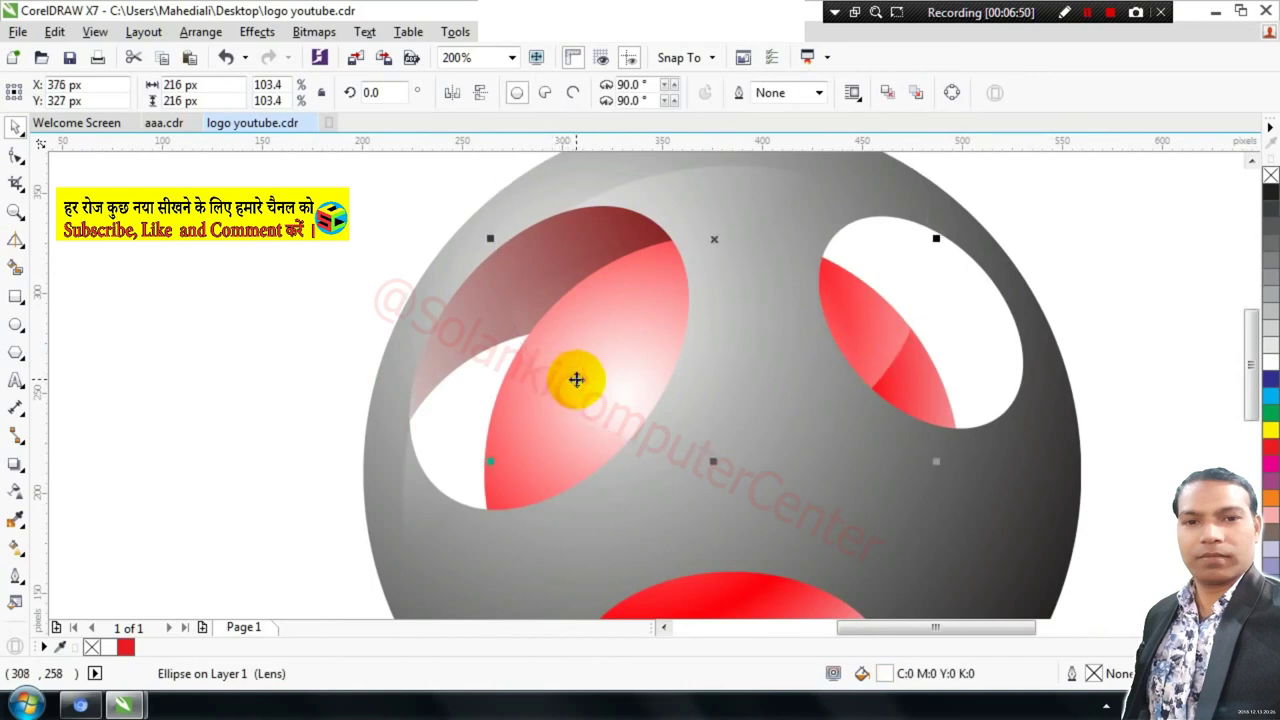
key("ctrl+z")
Clip the red ellipse into its frame using Effects > PowerClip > Place Inside Frame.
left_click(257, 31)
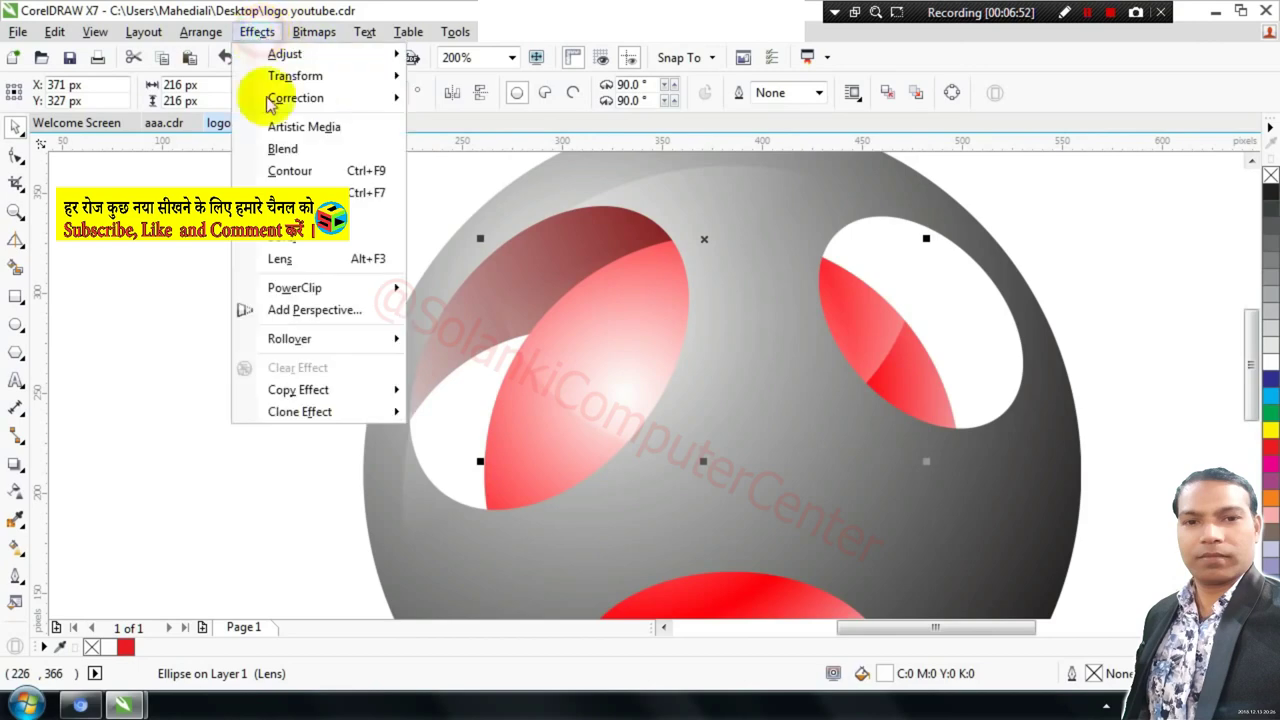
left_click(423, 286)
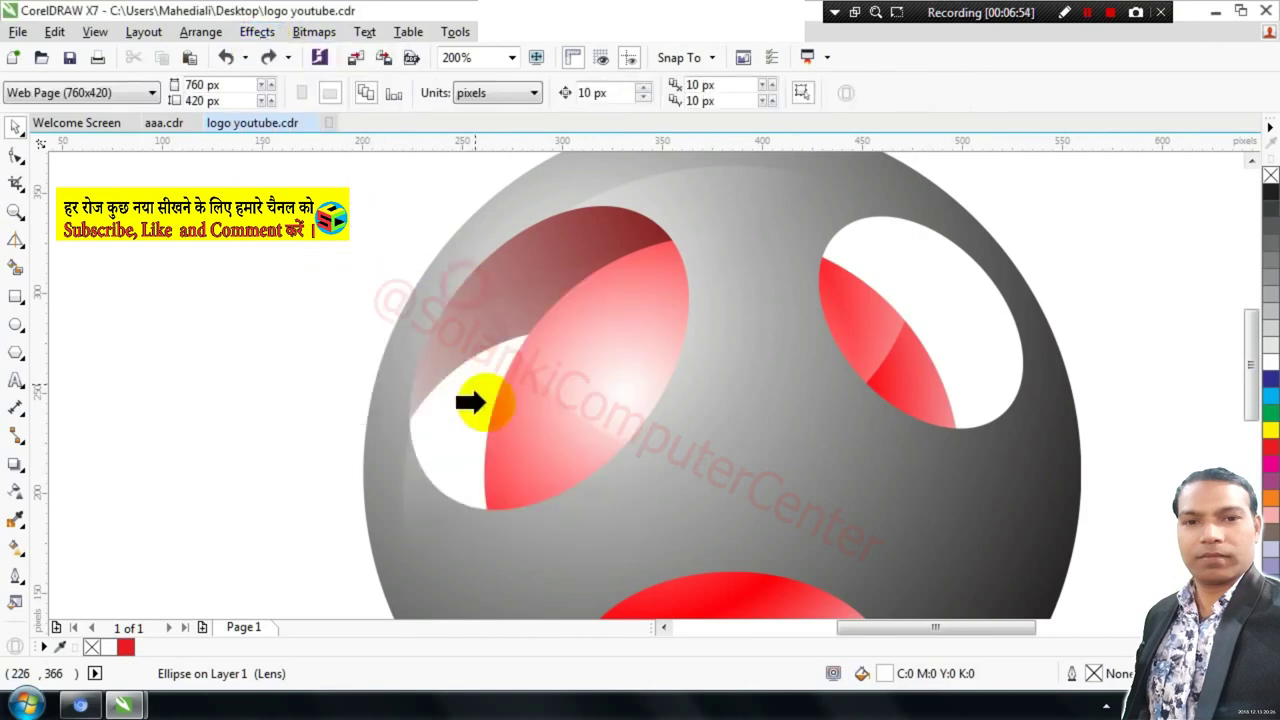
left_click(525, 419)
left_click(223, 410)
scroll(606, 307, "down", 2)
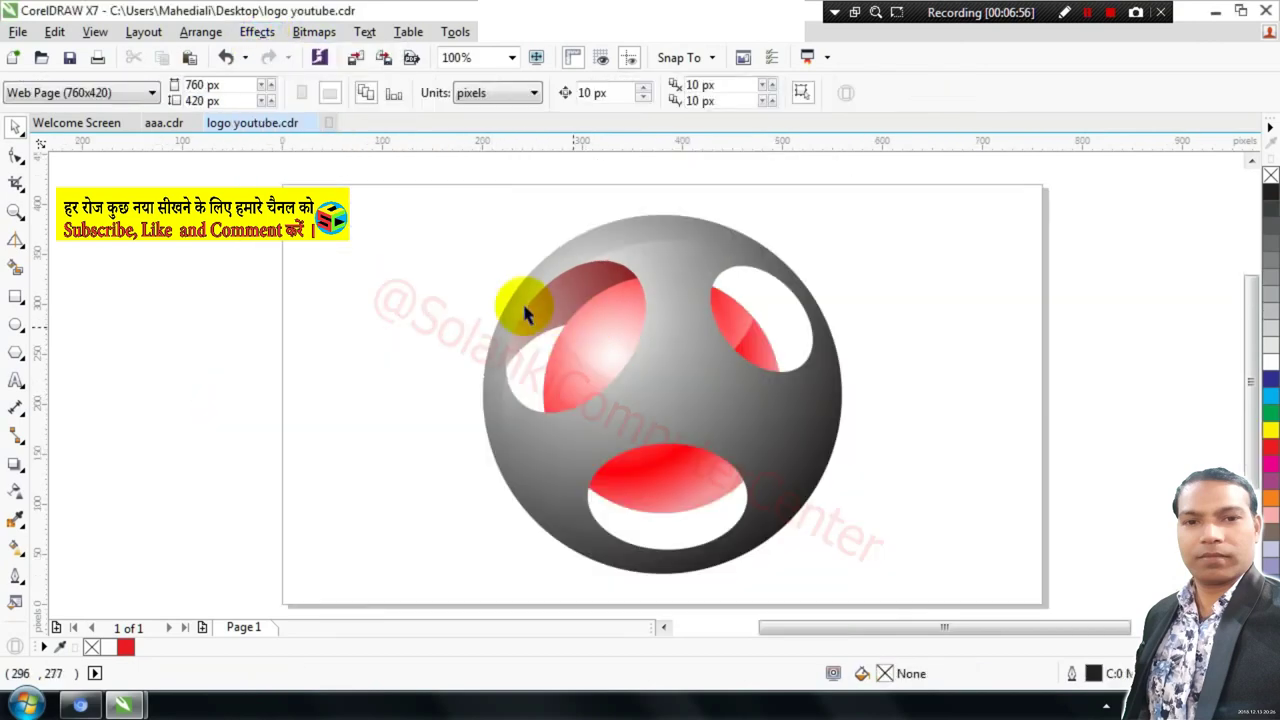
Place a horizontally mirrored copy of the crescent over the upper-right hole, behind the sphere.
left_click_drag(551, 323, 926, 281)
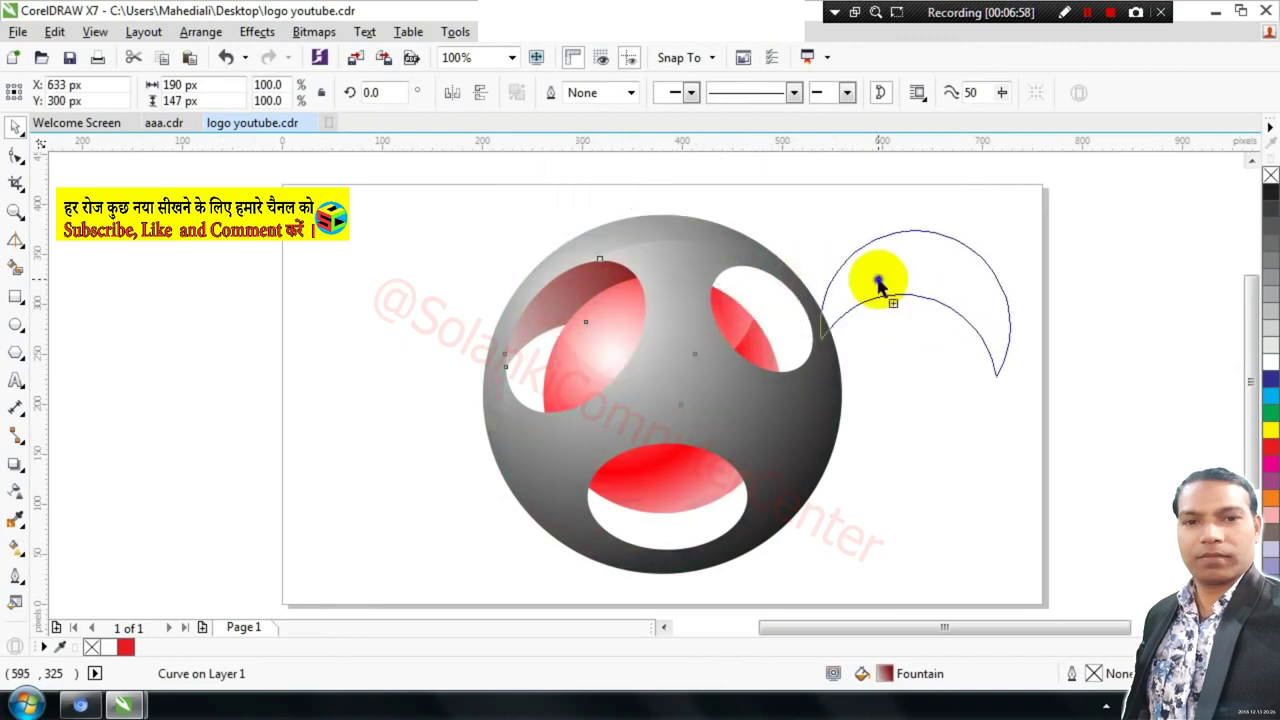
left_click(452, 97)
scroll(863, 260, "up", 2)
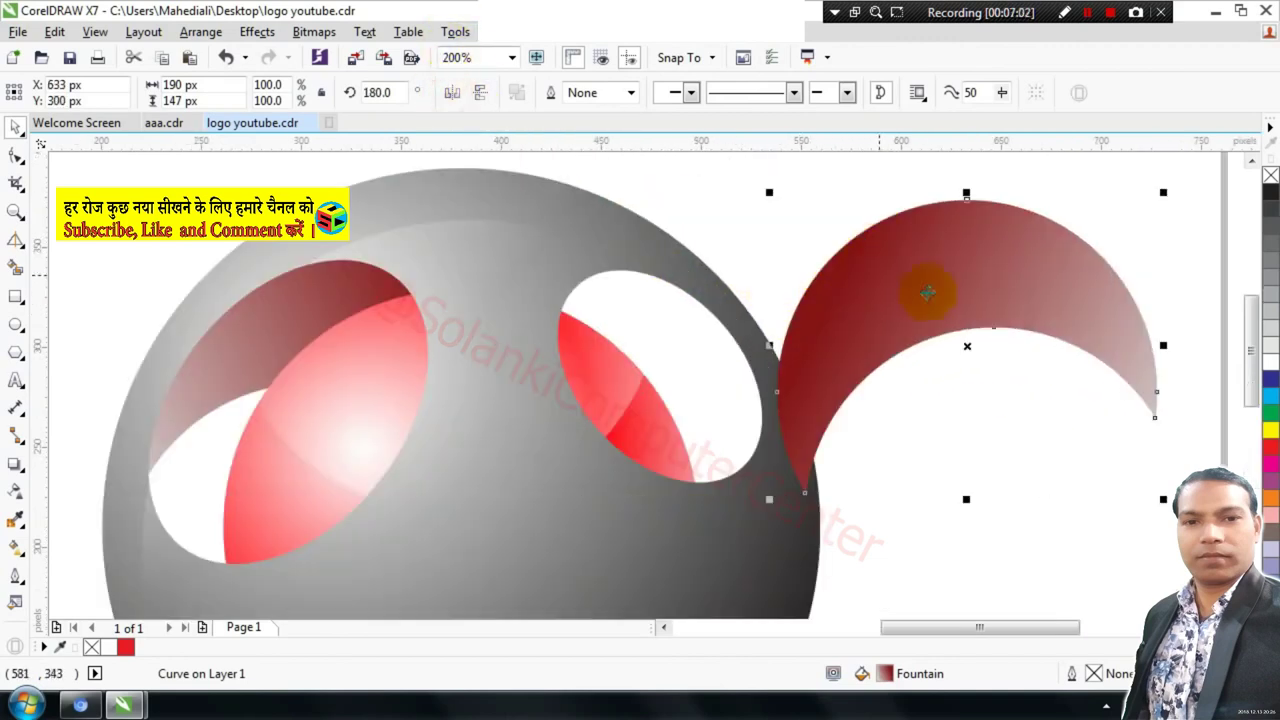
left_click_drag(886, 325, 599, 349)
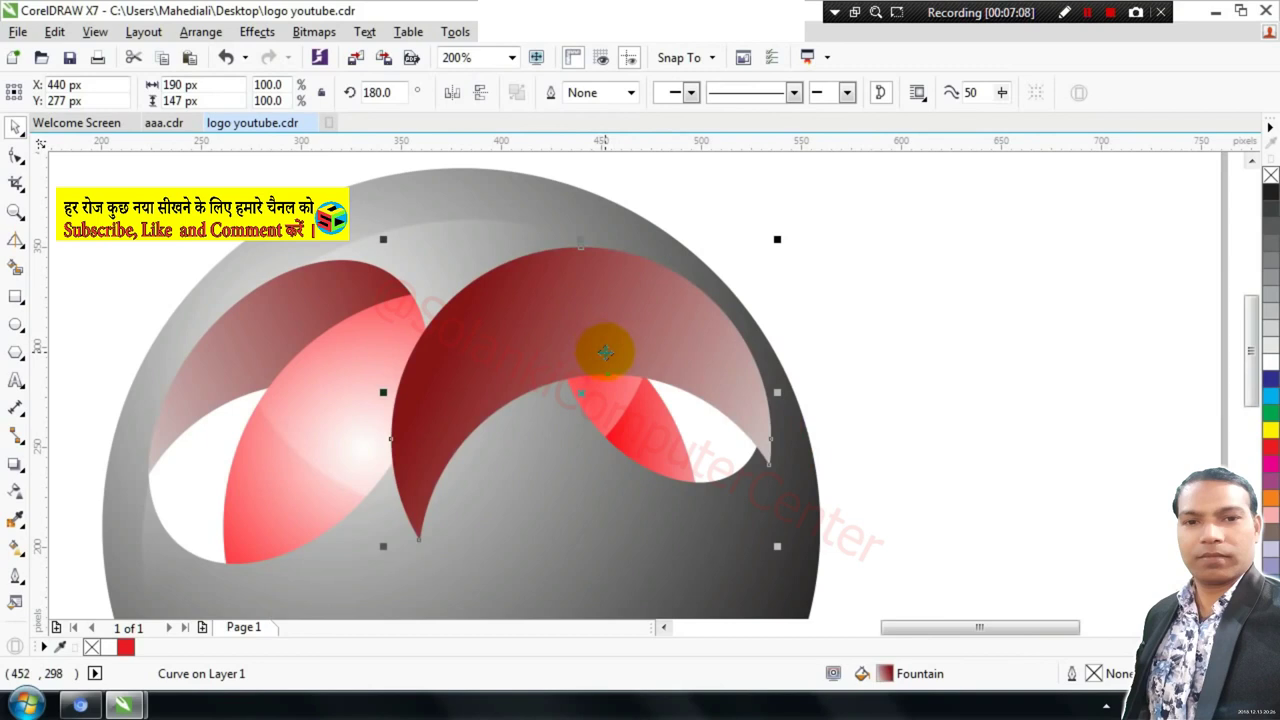
key("ctrl+Page_Down")
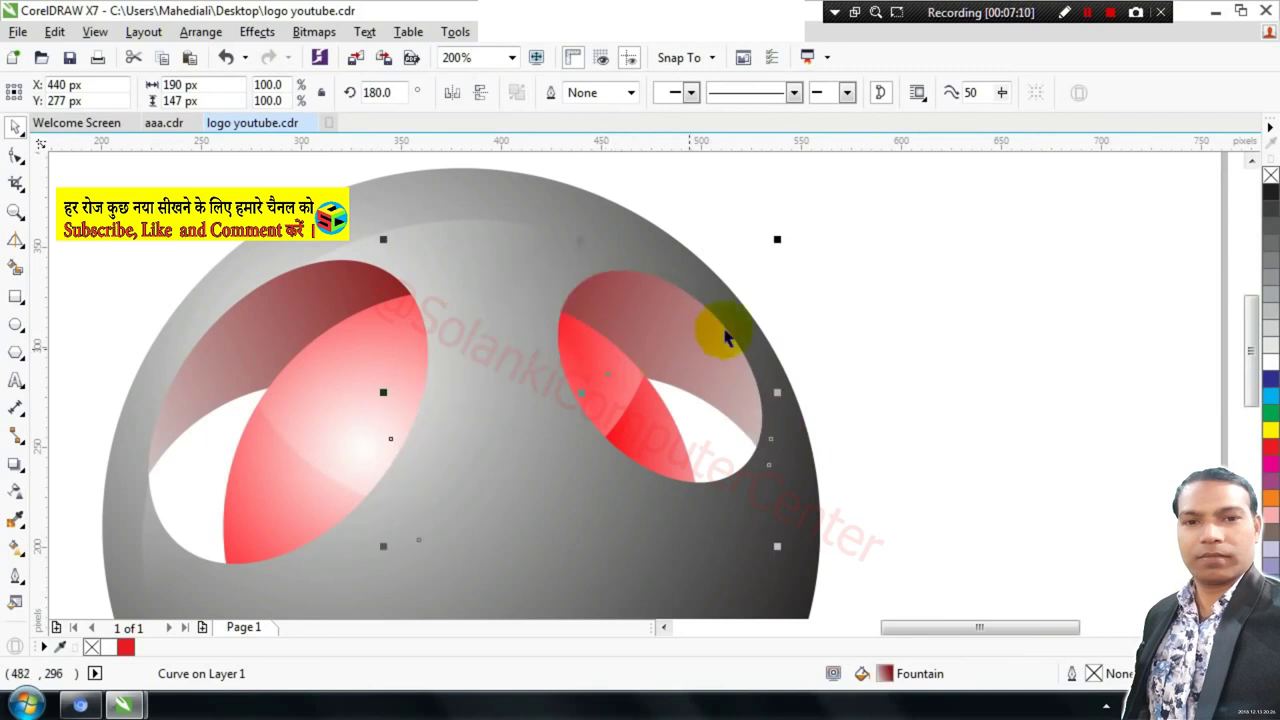
Drag another copy of the crescent over the lower hole.
scroll(728, 334, "down", 2)
left_click(826, 319)
mouse_move(710, 357)
left_mouse_down()
mouse_move(924, 366)
mouse_move(637, 496)
left_mouse_up()
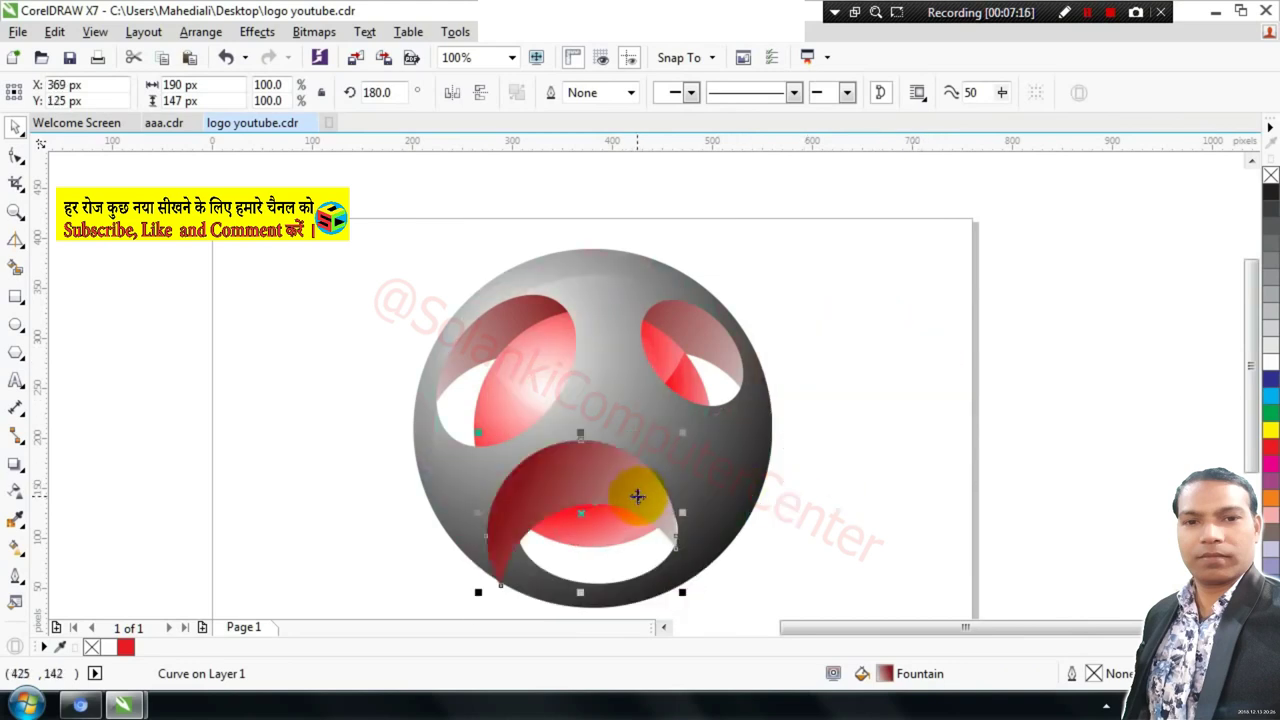
Flip the lower crescent horizontally and vertically, then rotate it to about 139° to fit the hole.
left_click(452, 93)
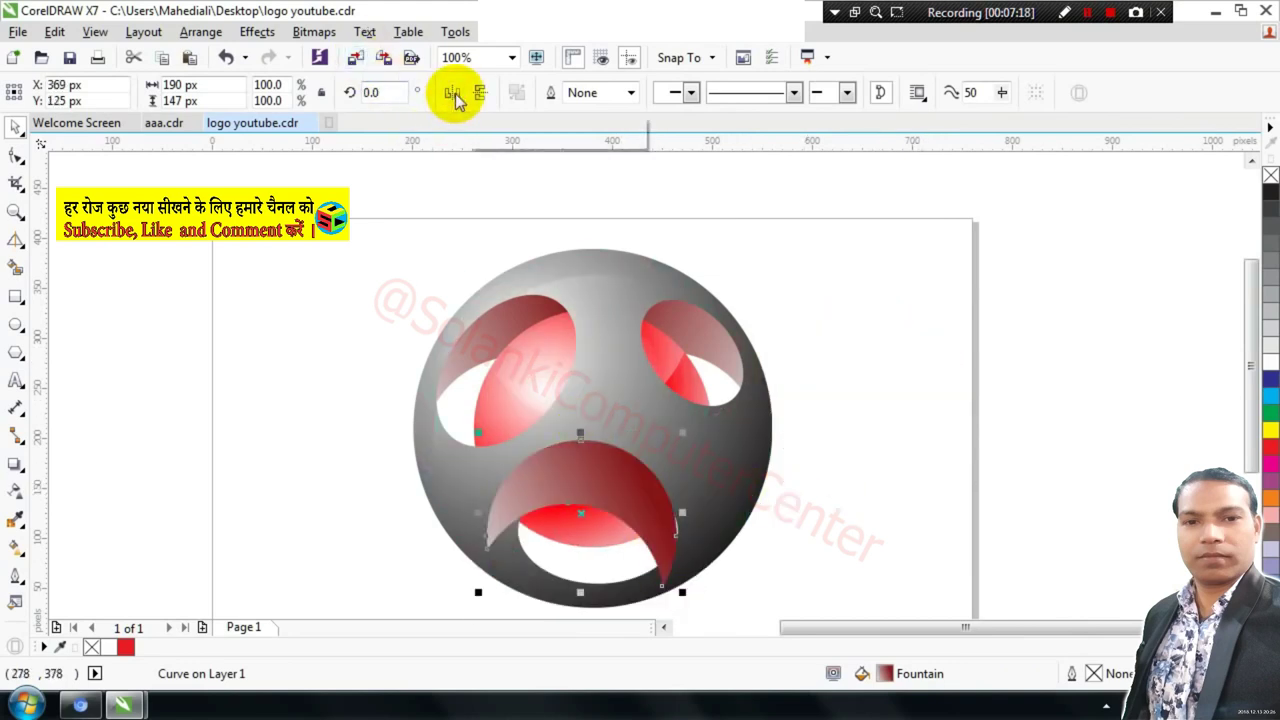
left_click(479, 92)
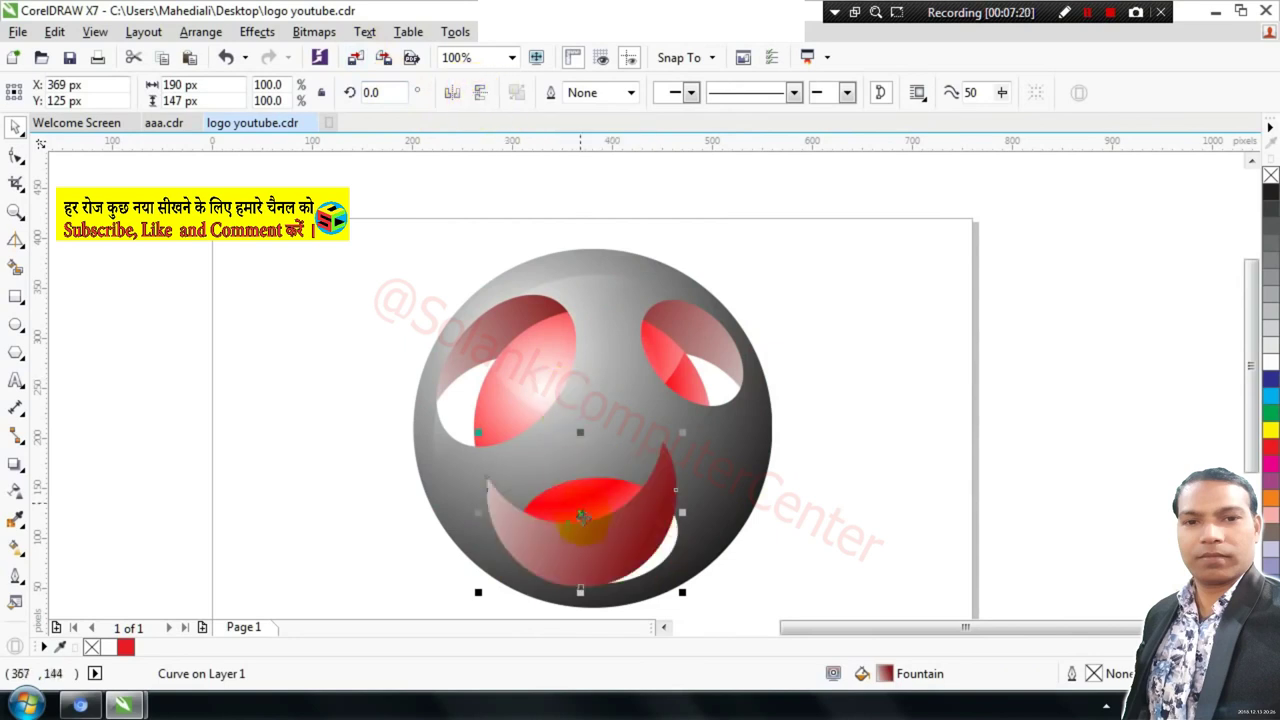
left_click(452, 93)
left_click(590, 528)
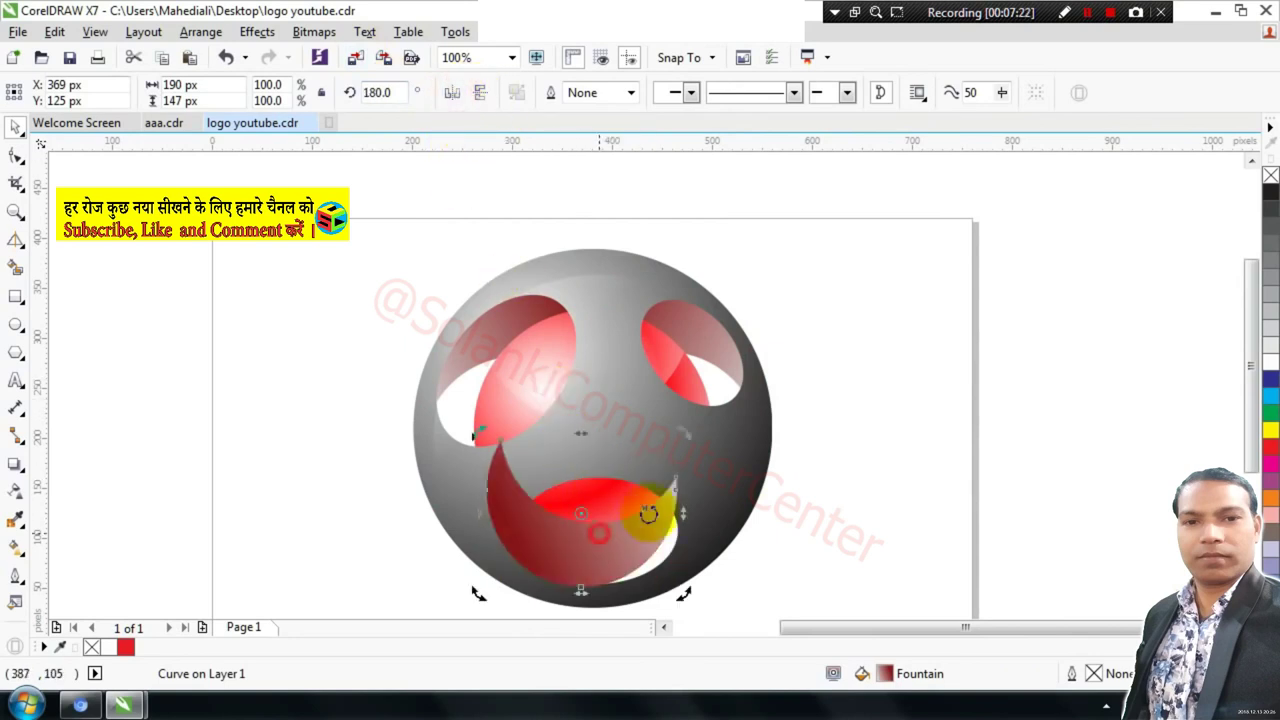
mouse_move(648, 513)
left_mouse_down()
mouse_move(693, 505)
mouse_move(698, 523)
left_mouse_up()
left_click(800, 514)
Send the lower crescent behind the sphere with Ctrl+PgDn and select the lower hole's wall shape.
left_click(631, 565)
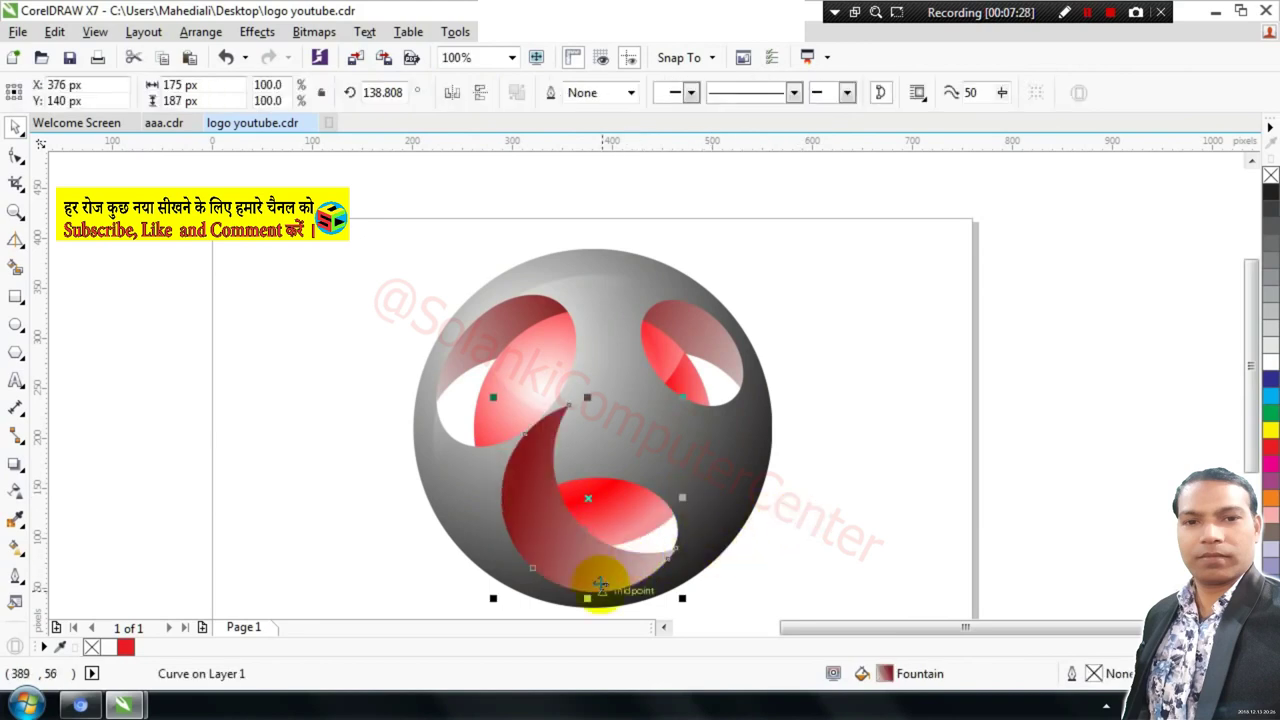
scroll(599, 585, "up", 1)
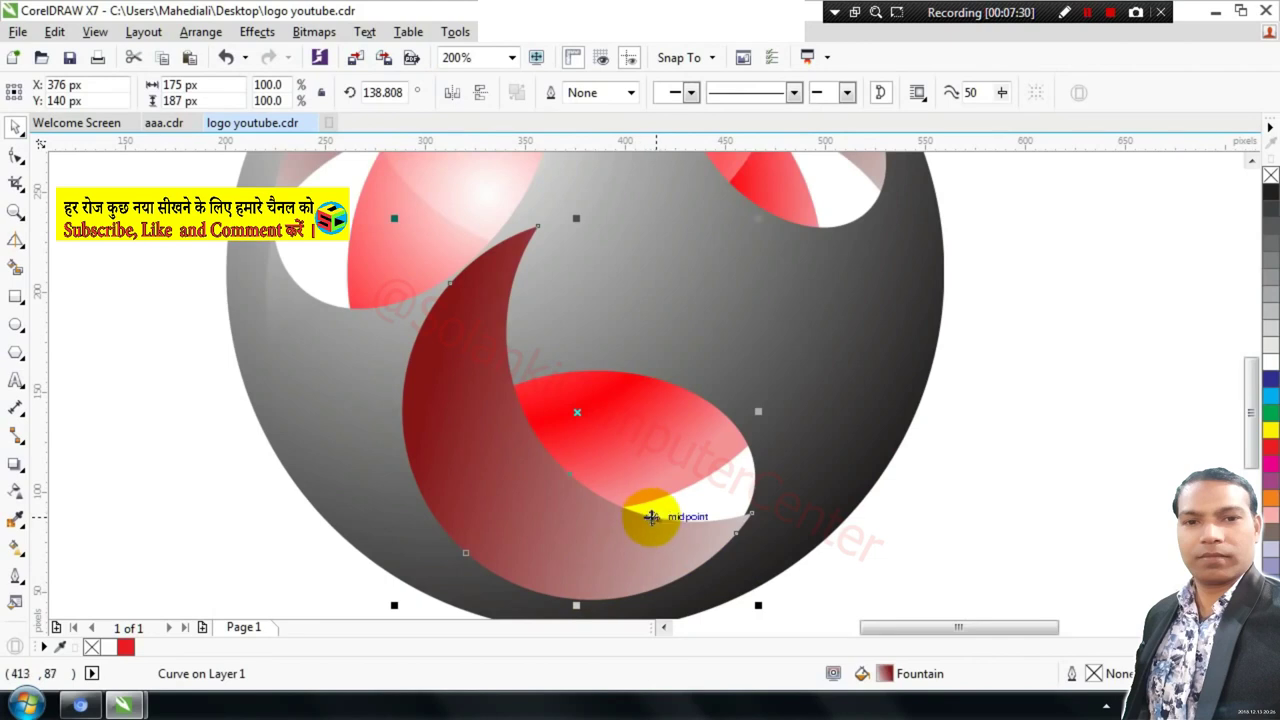
key("ctrl+Page_Down")
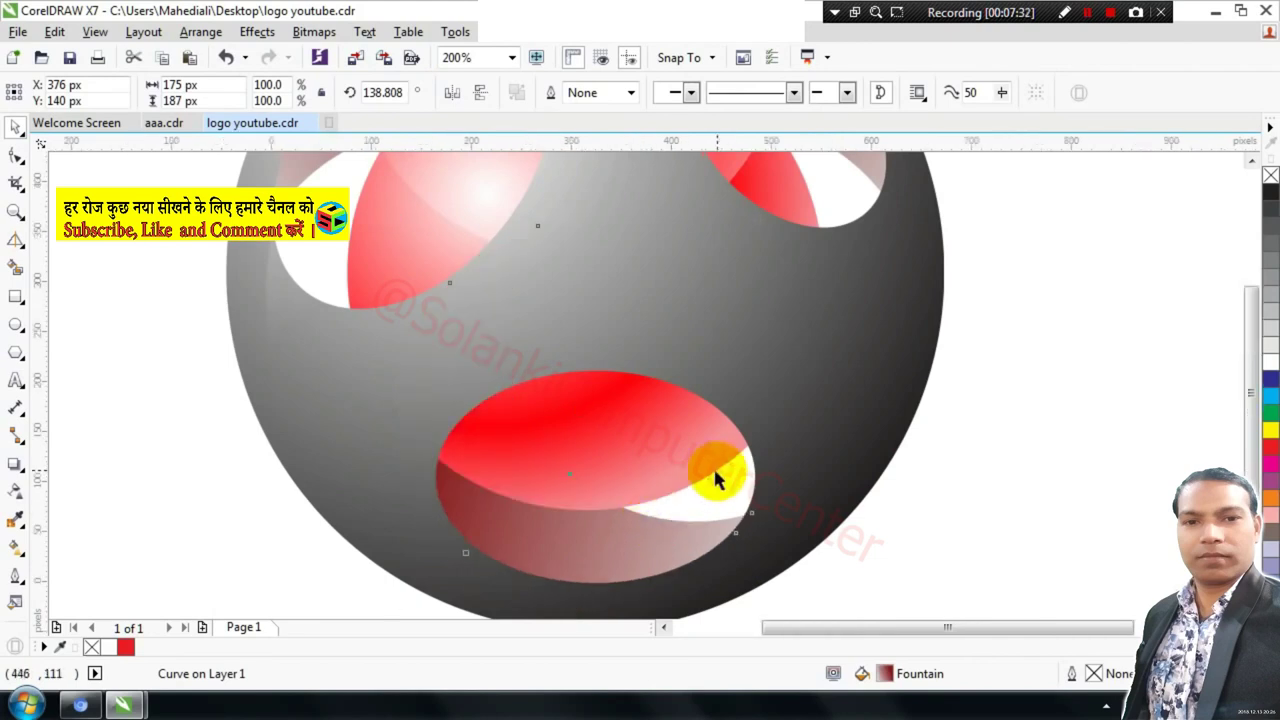
scroll(713, 480, "down", 1)
left_click(874, 486)
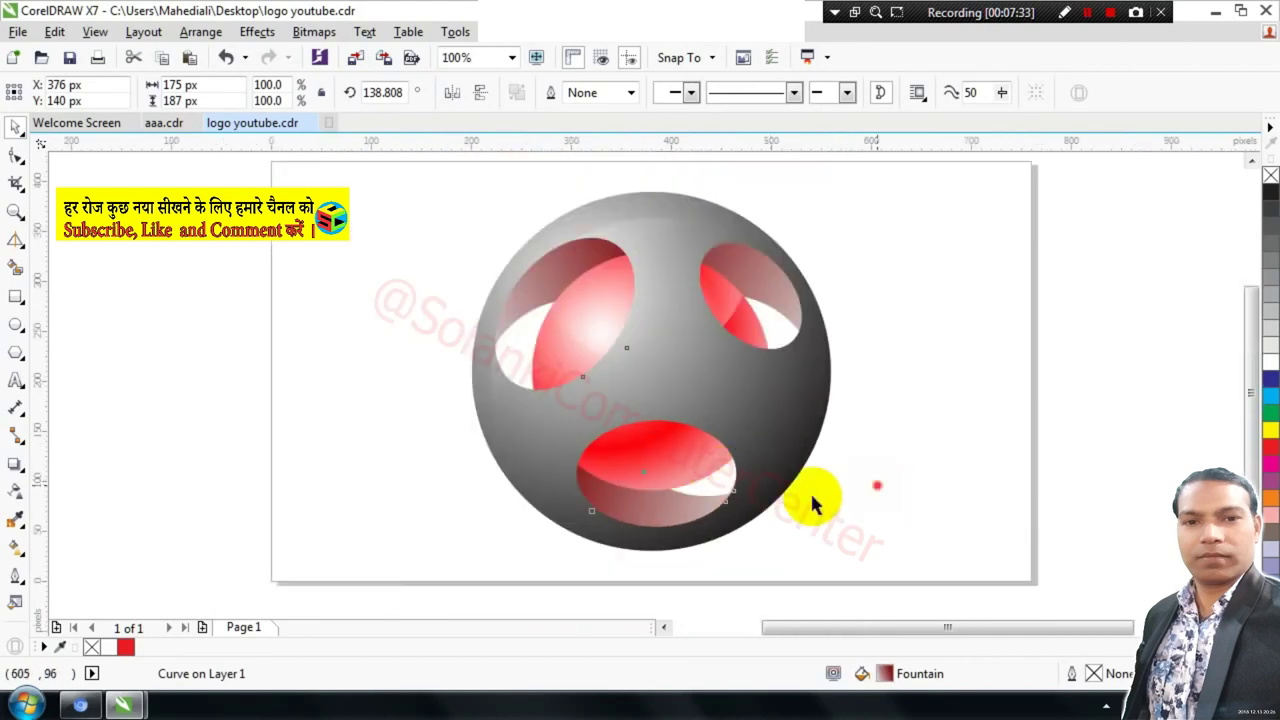
left_click(686, 516)
scroll(686, 516, "up", 1)
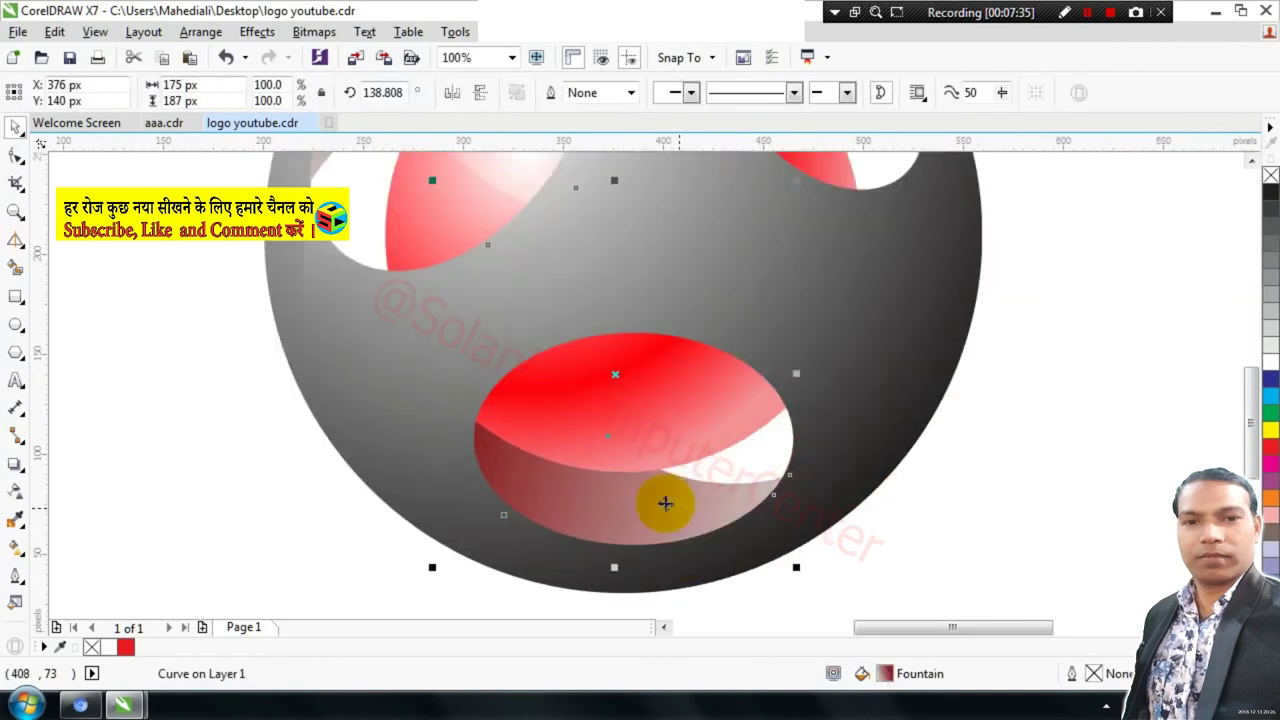
Re-angle the lower wall's fountain fill so it runs from dark red into a paler grey.
left_click(15, 547)
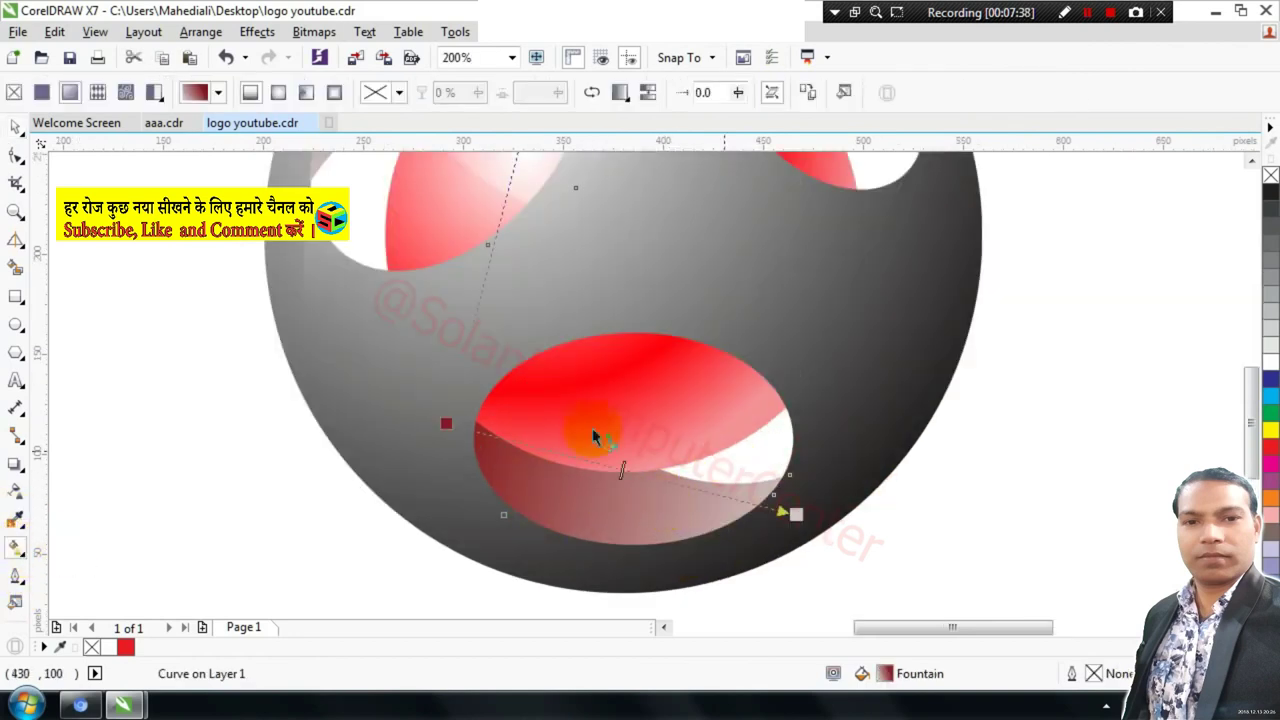
left_click_drag(446, 423, 544, 458)
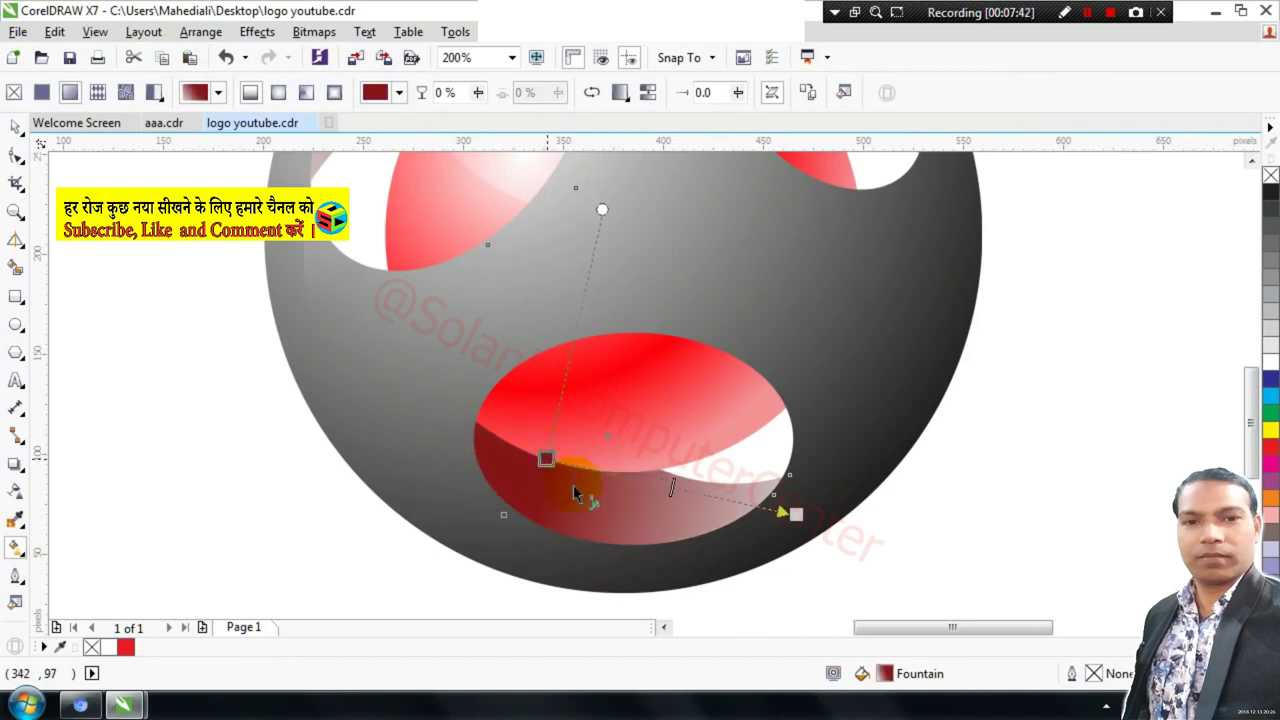
left_click_drag(796, 514, 816, 496)
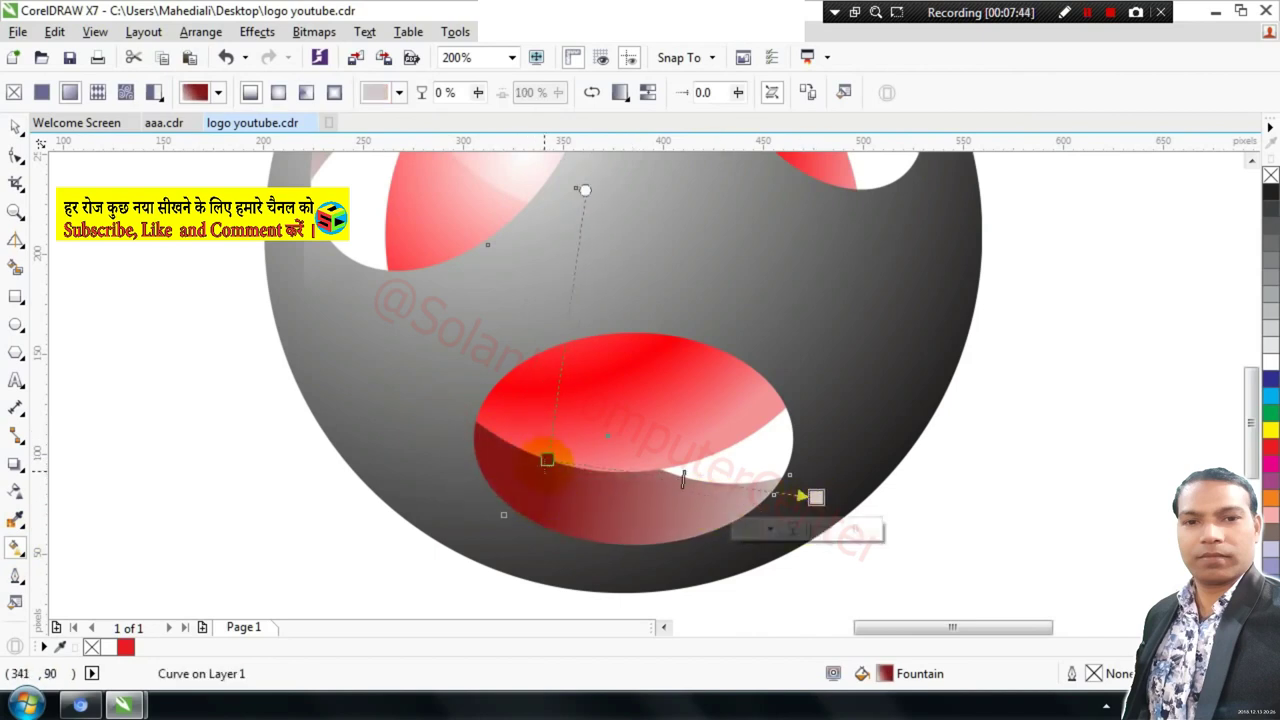
left_click_drag(547, 459, 544, 484)
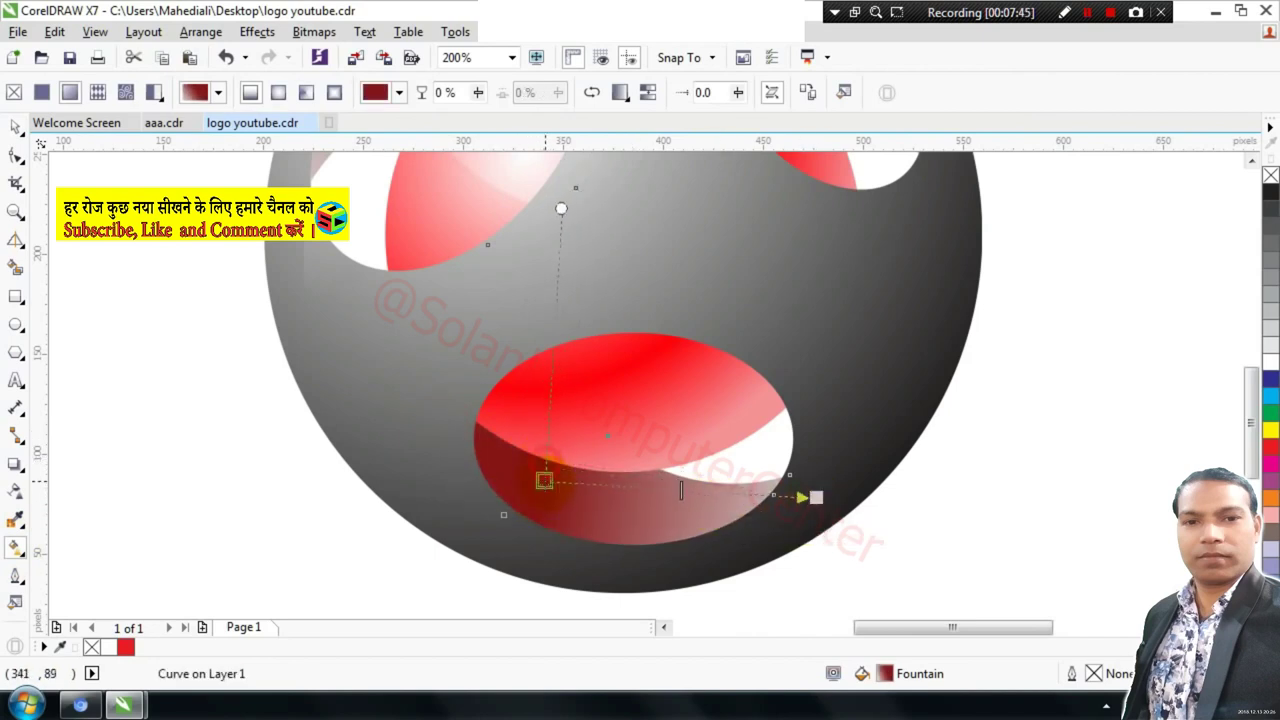
left_click(15, 125)
left_click(183, 360)
scroll(621, 465, "down", 1)
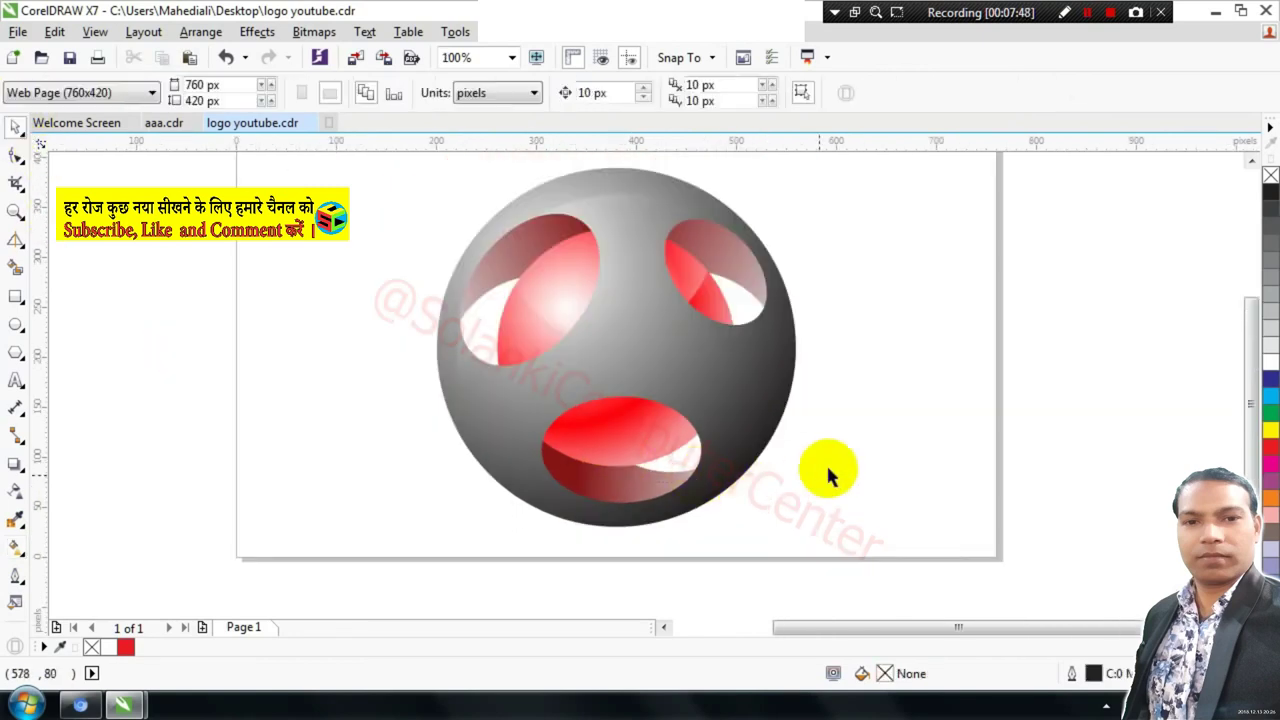
Edit the sphere's PowerClip contents and make a first rotation of the inner gradient circle.
scroll(665, 406, "down", 1)
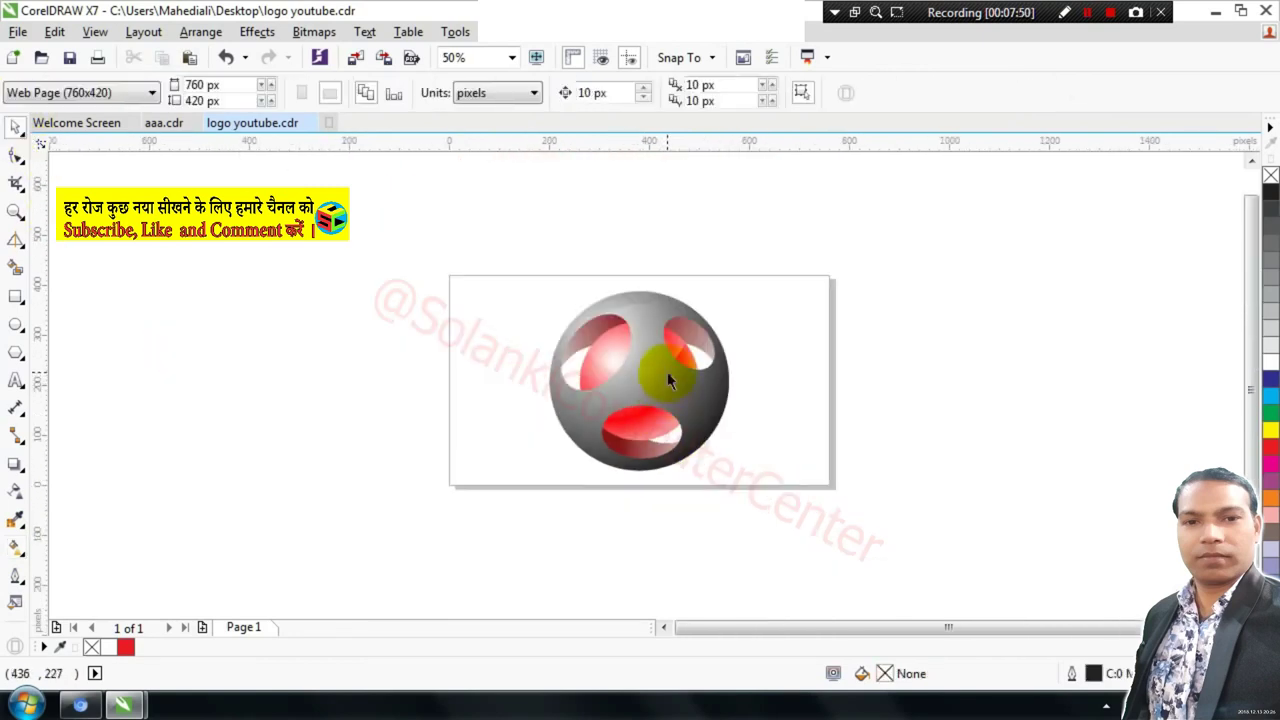
scroll(667, 372, "up", 1)
left_click(622, 363)
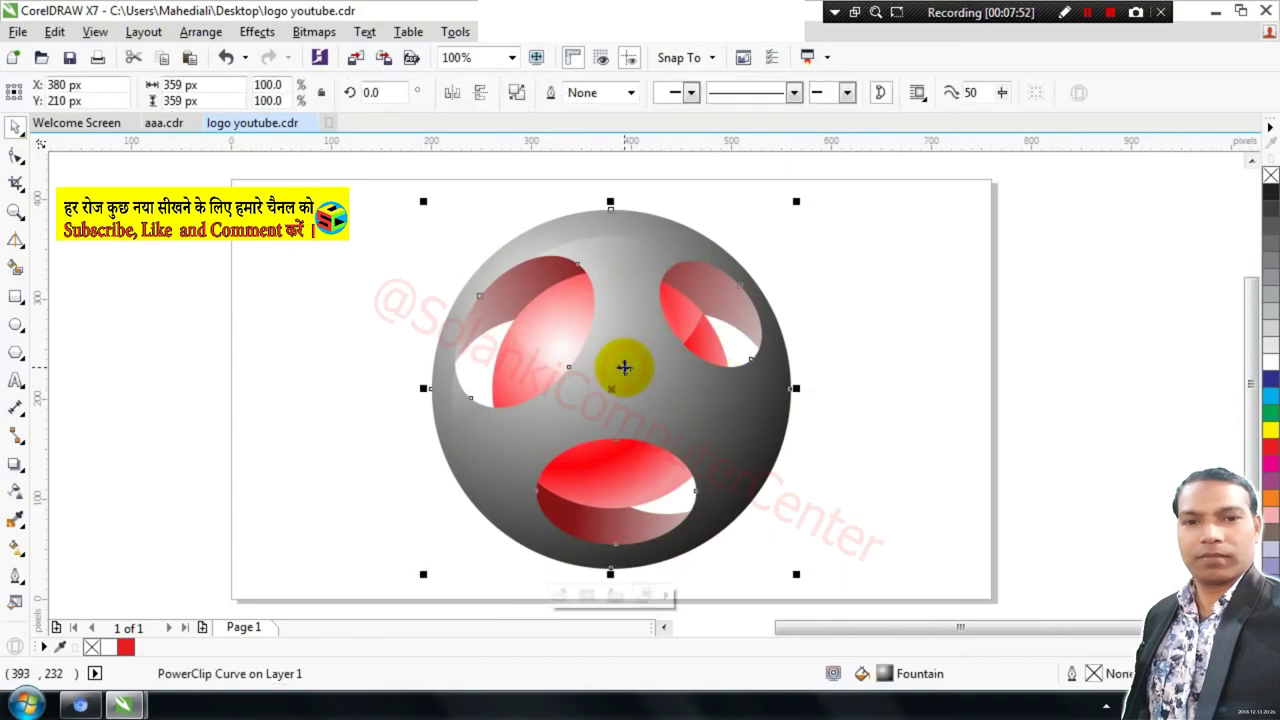
left_click_drag(625, 362, 746, 403)
left_click(612, 592)
scroll(691, 367, "down", 1)
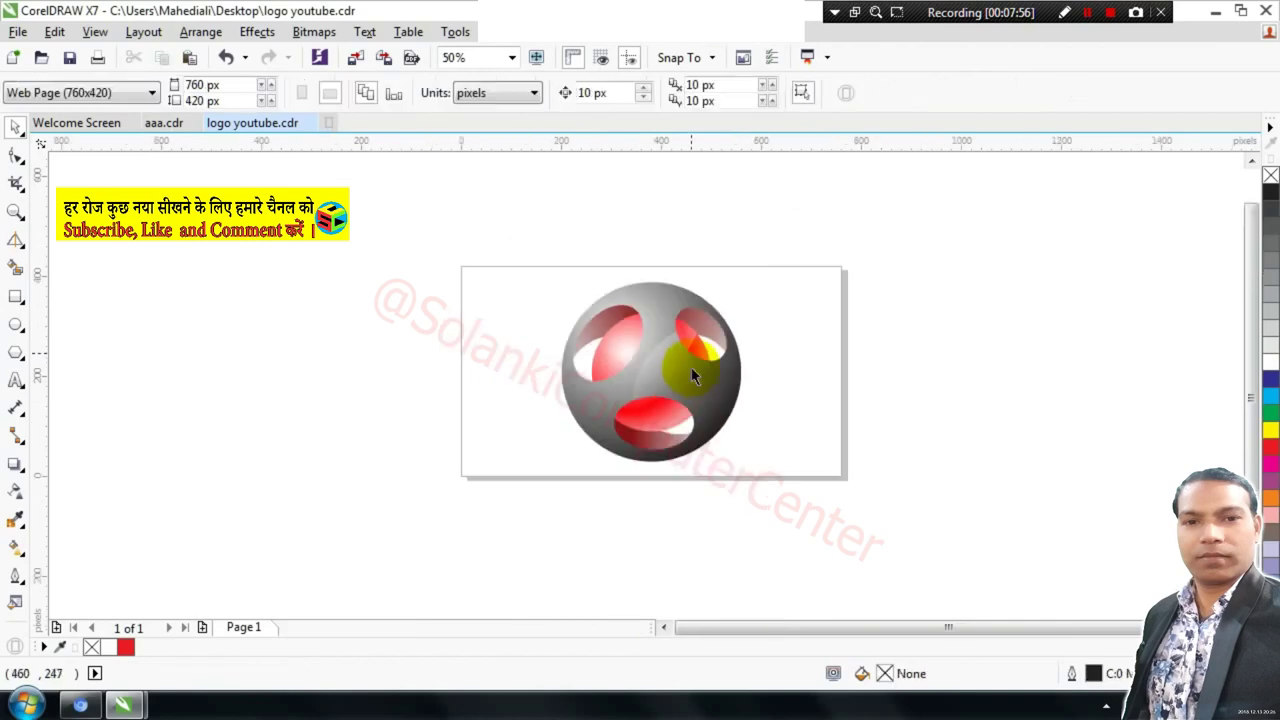
scroll(685, 372, "up", 1)
double_click(665, 385)
left_click(789, 400)
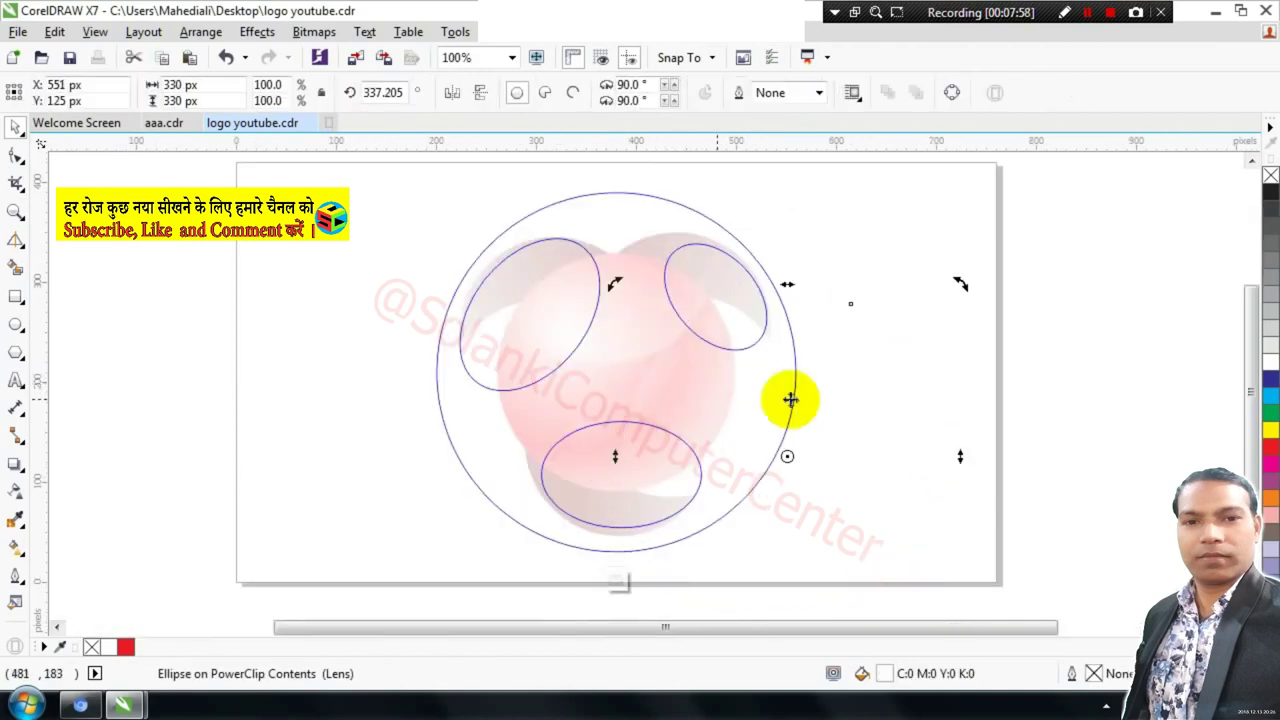
left_click_drag(957, 285, 557, 434)
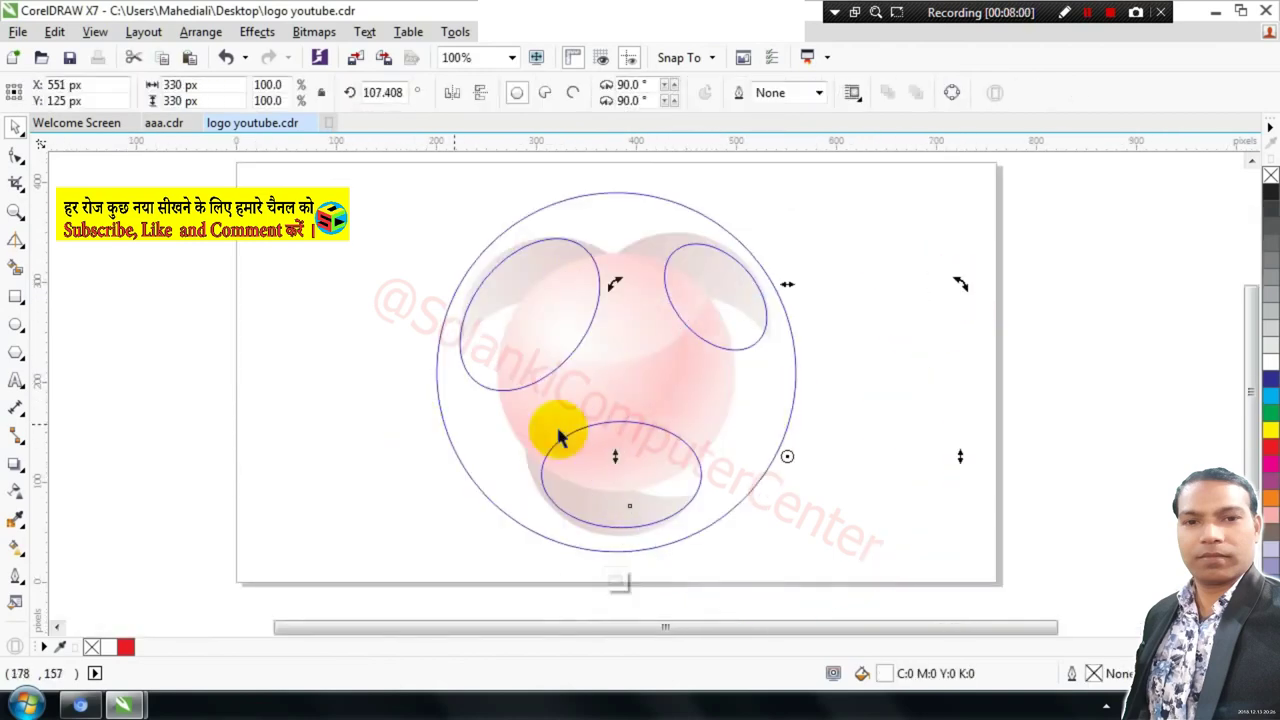
mouse_move(696, 363)
left_mouse_down()
mouse_move(716, 363)
mouse_move(700, 366)
left_mouse_up()
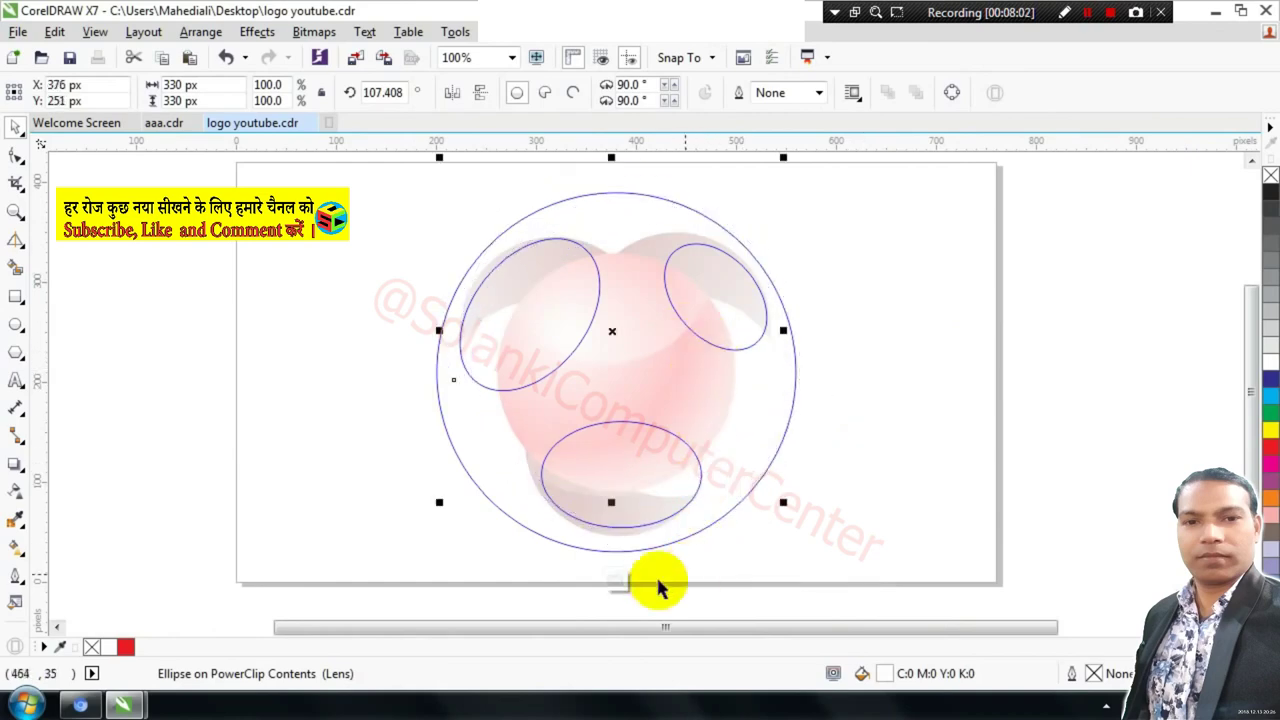
left_click(608, 580)
left_click(867, 465)
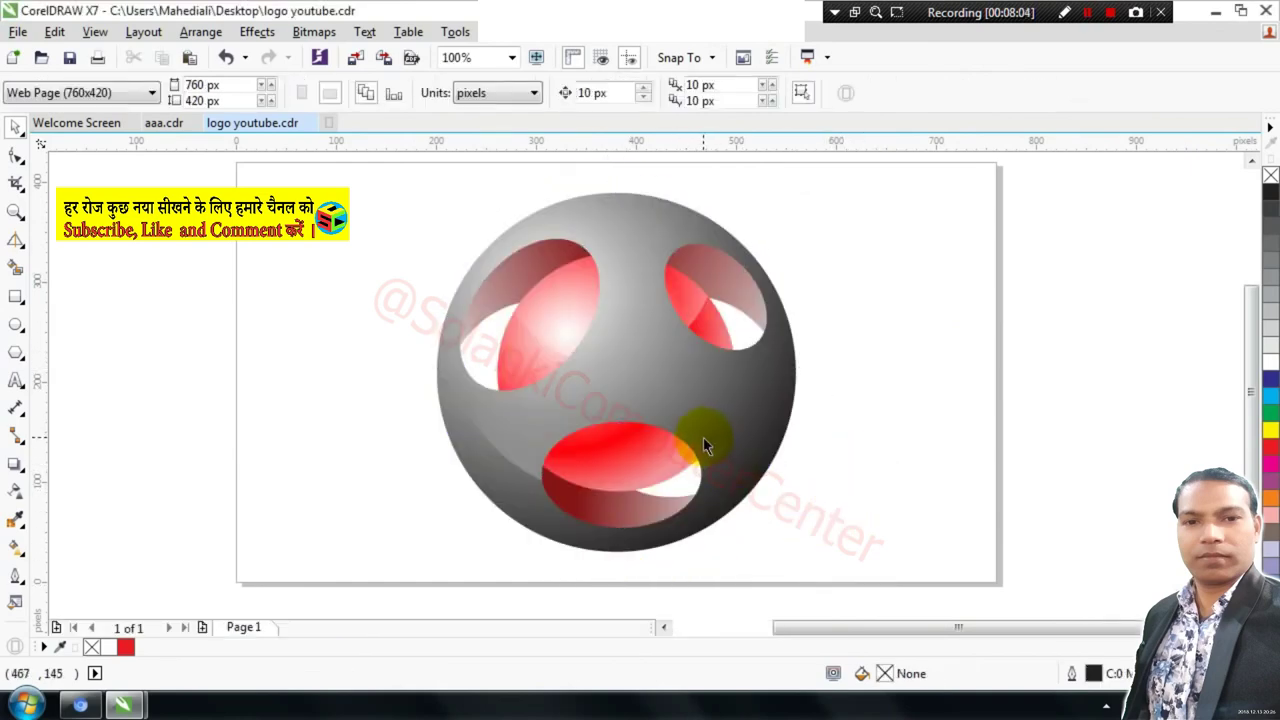
Reopen and finish the PowerClip several times to check the gradient circle's shading.
left_click(711, 429, "ctrl")
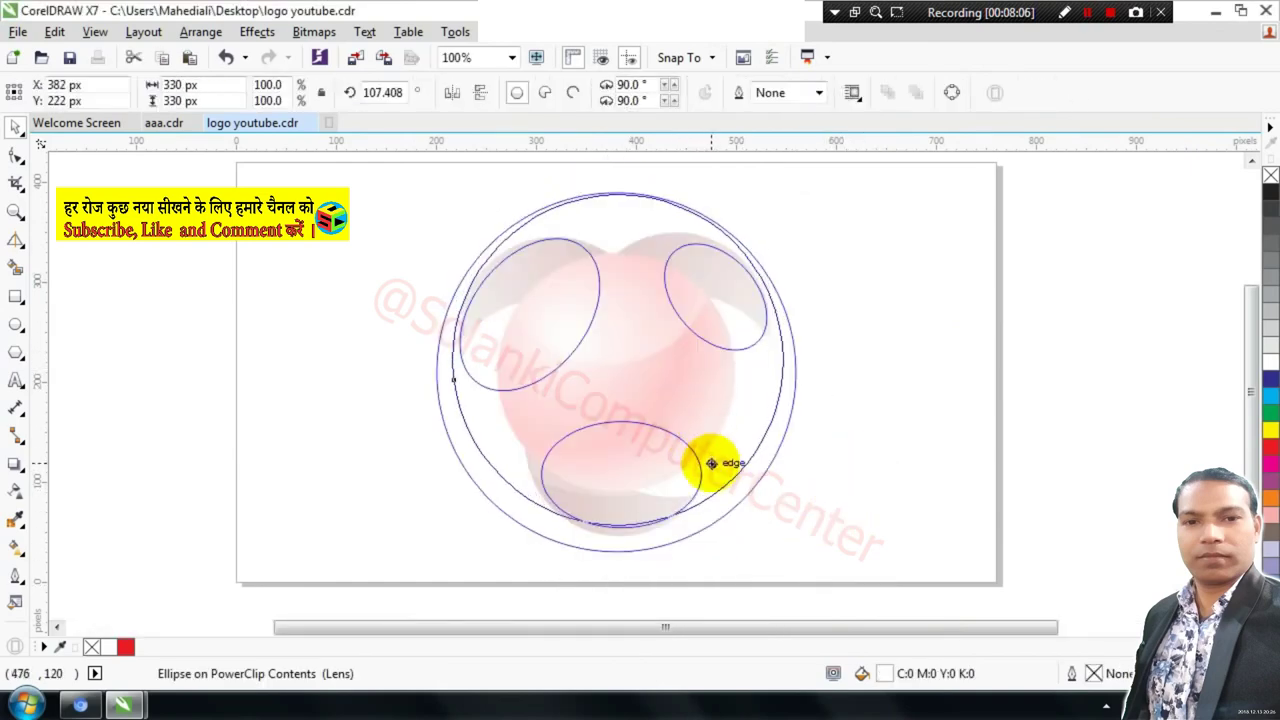
left_click(614, 572)
left_click(871, 457)
scroll(700, 416, "down", 2)
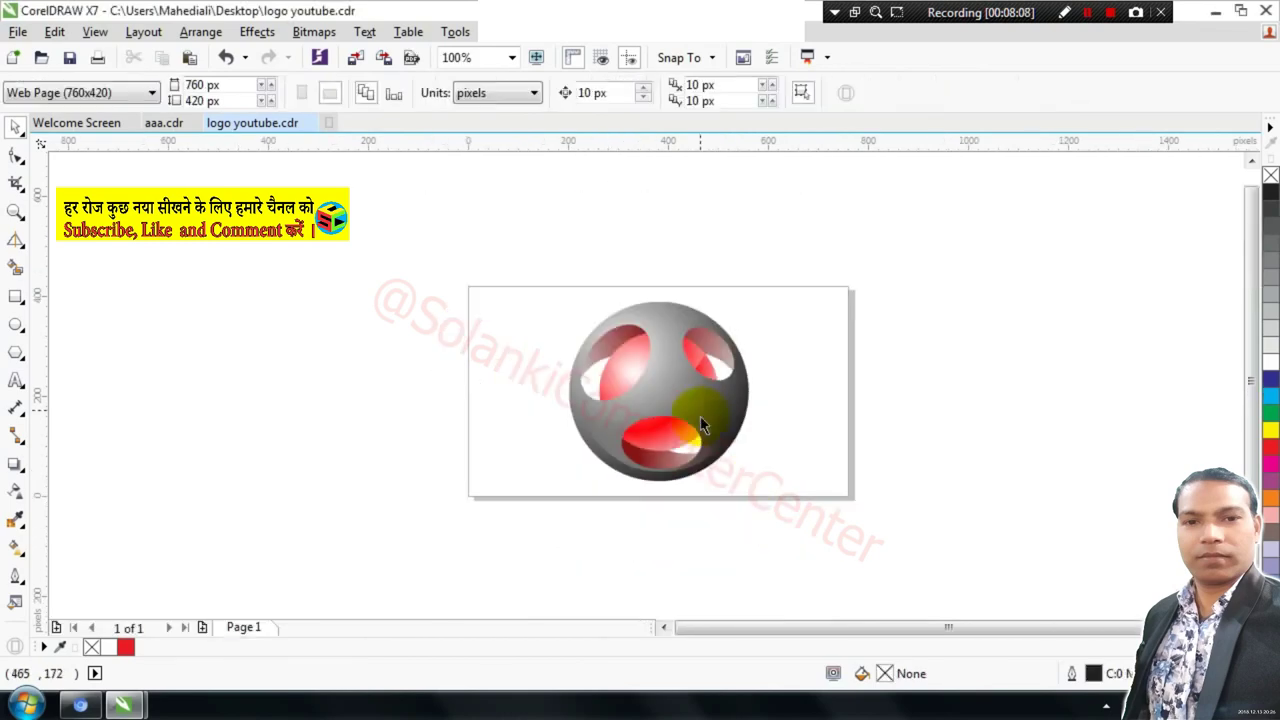
left_click(710, 435, "ctrl")
scroll(702, 428, "up", 2)
left_click(709, 419)
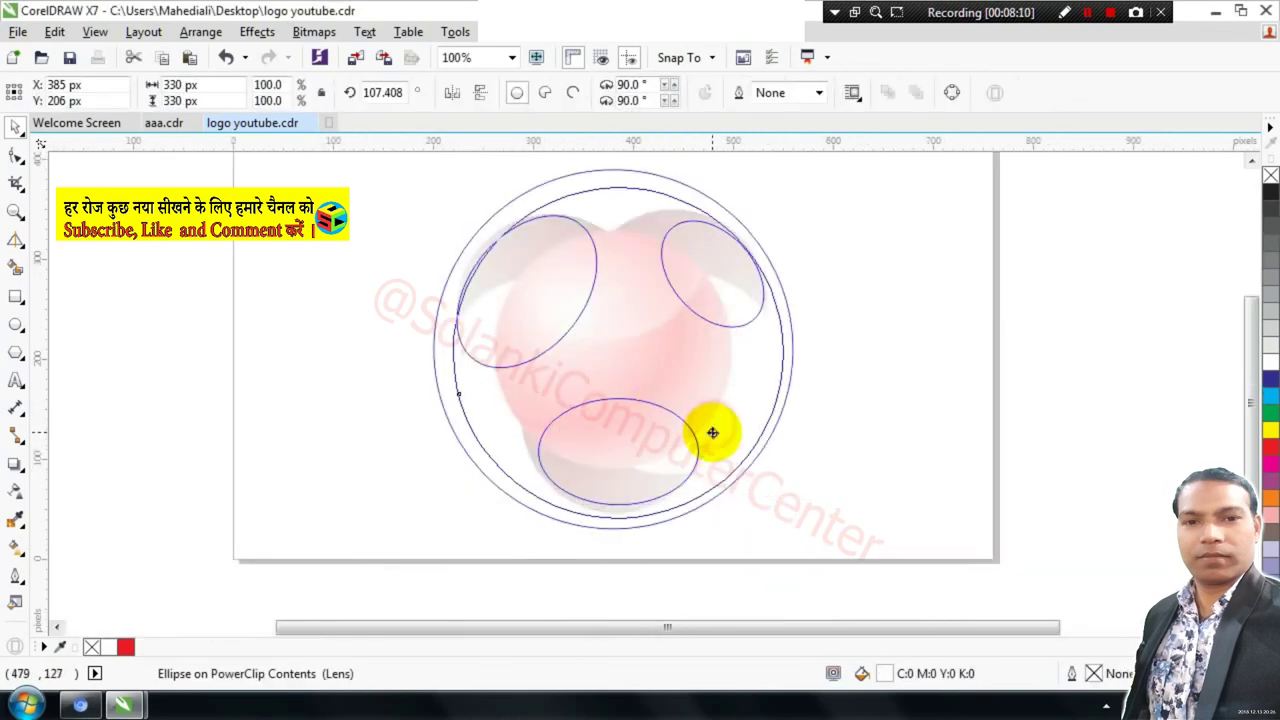
left_click(614, 556)
left_click(791, 477)
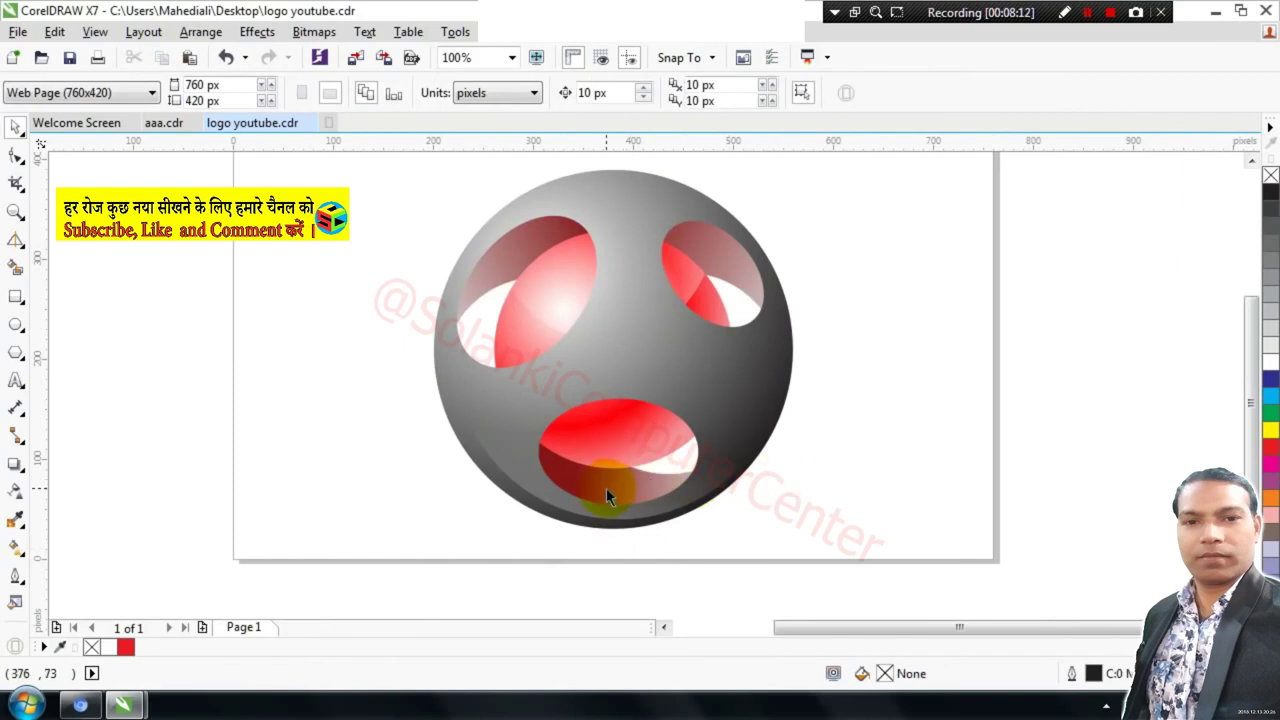
scroll(684, 416, "down", 2)
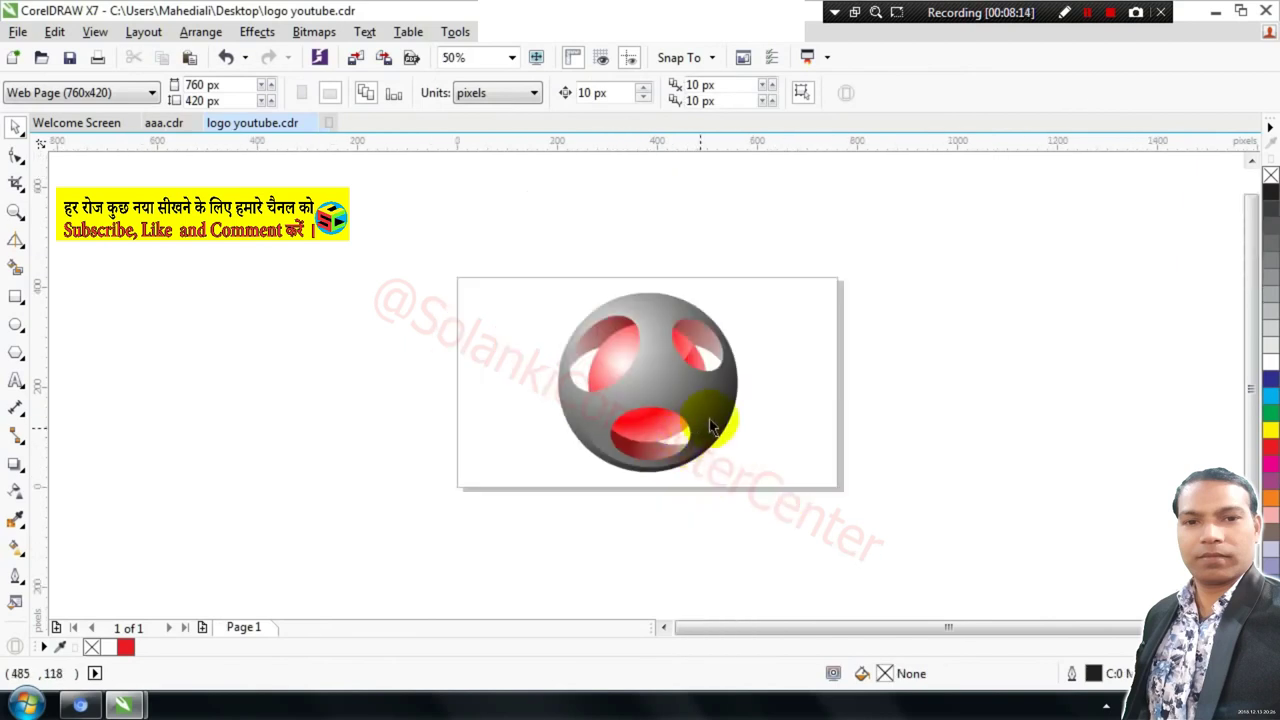
left_click(709, 425)
left_click(709, 420, "ctrl")
left_click(745, 347)
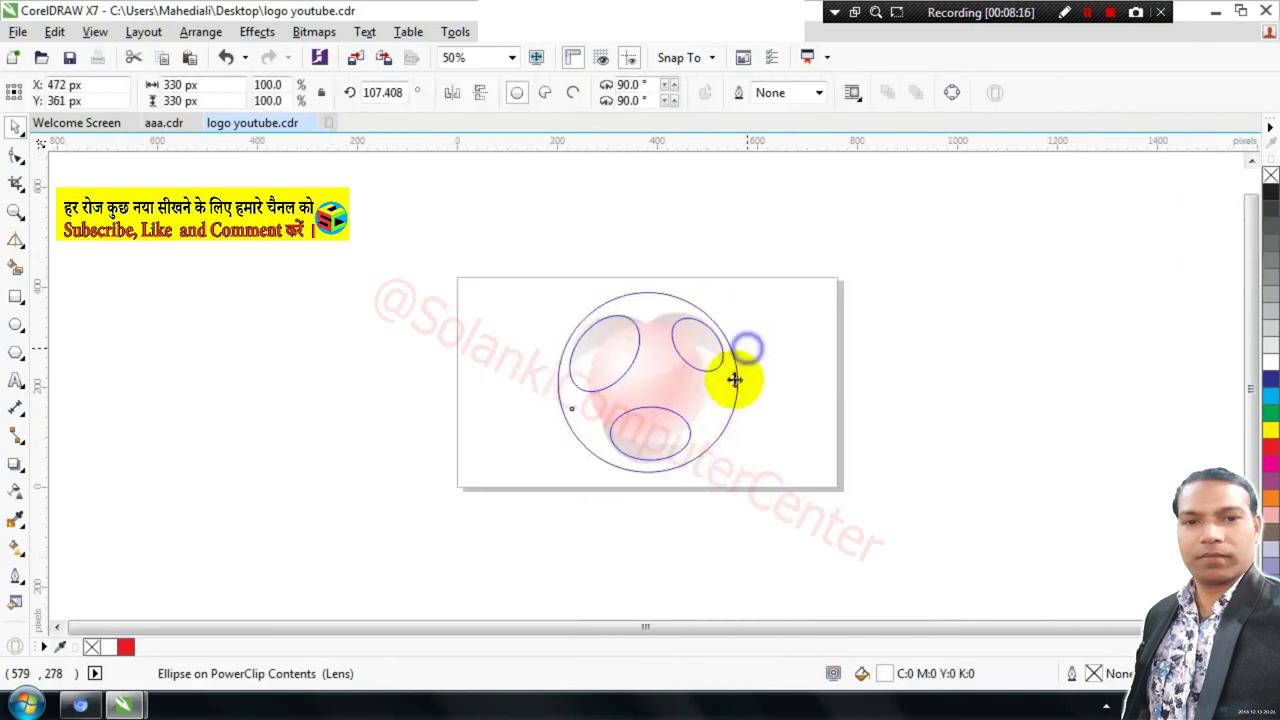
left_click(646, 495)
scroll(688, 372, "up", 2)
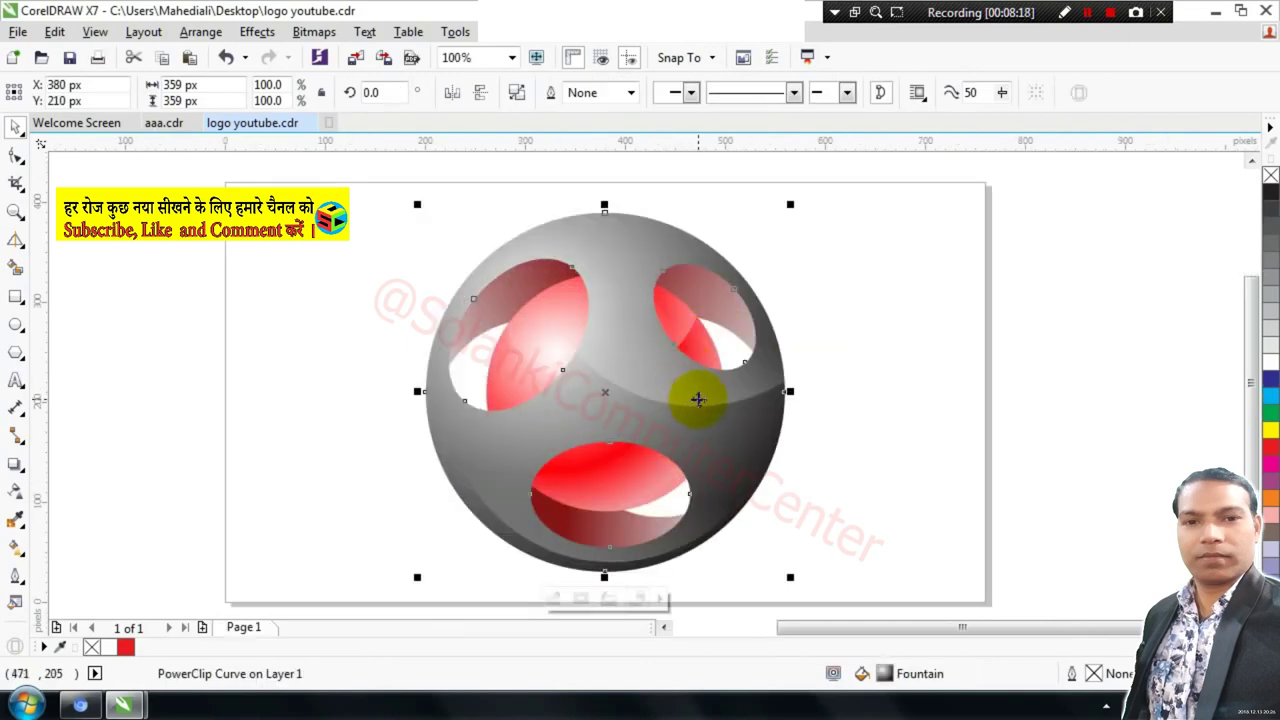
Rotate the gradient circle again and move it lower inside the sphere's PowerClip.
left_click(741, 396, "ctrl")
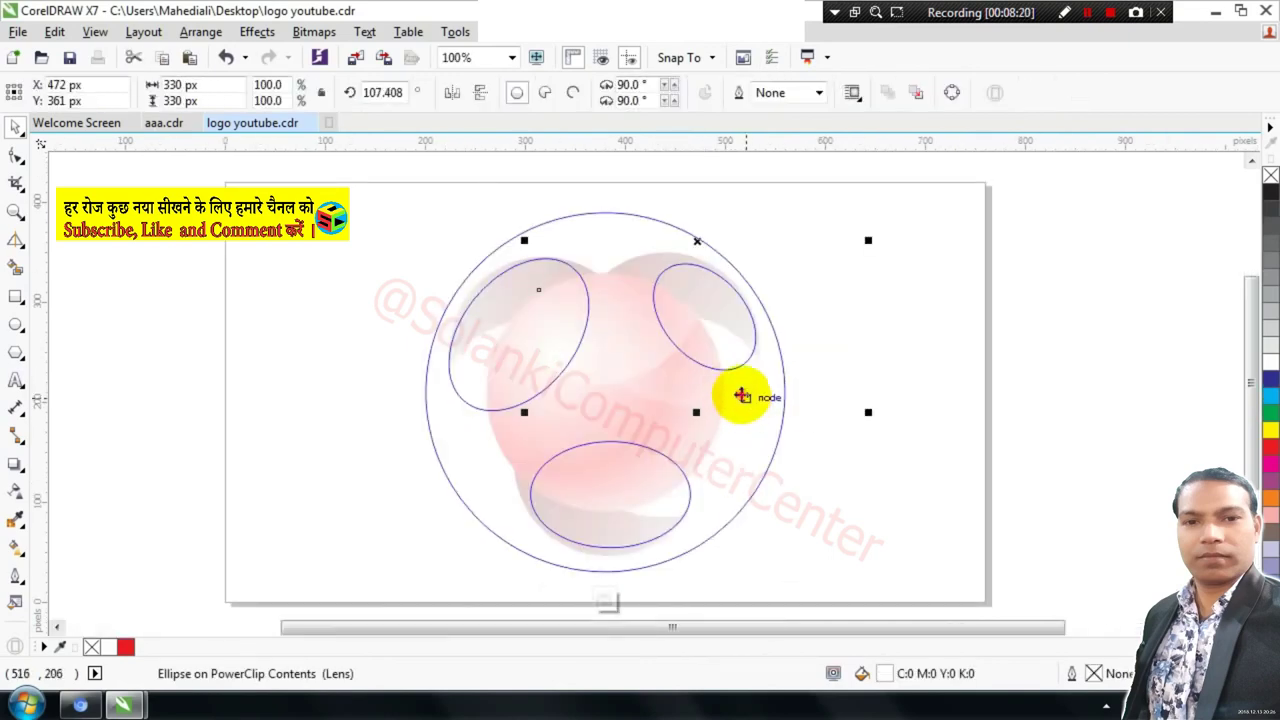
left_click(741, 396)
mouse_move(866, 412)
left_mouse_down()
mouse_move(522, 288)
mouse_move(803, 340)
left_mouse_up()
left_click(763, 229)
left_click(686, 337)
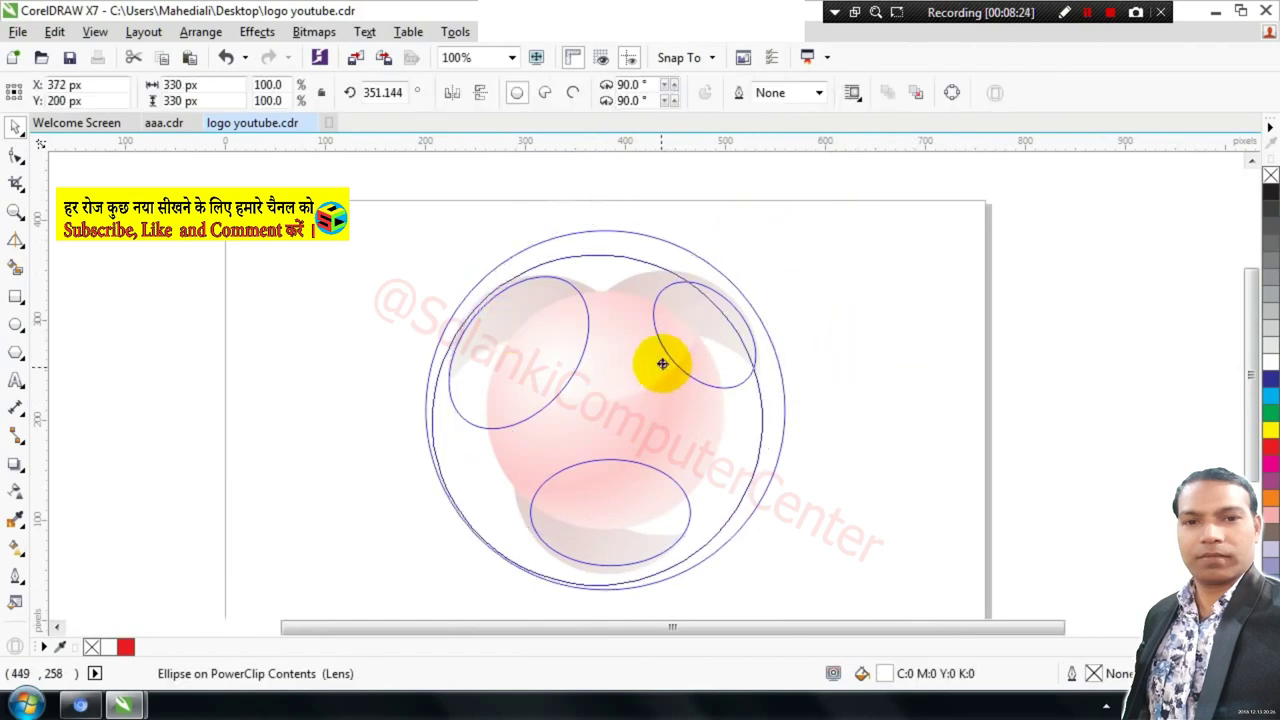
left_click_drag(662, 363, 660, 428)
left_click(610, 202)
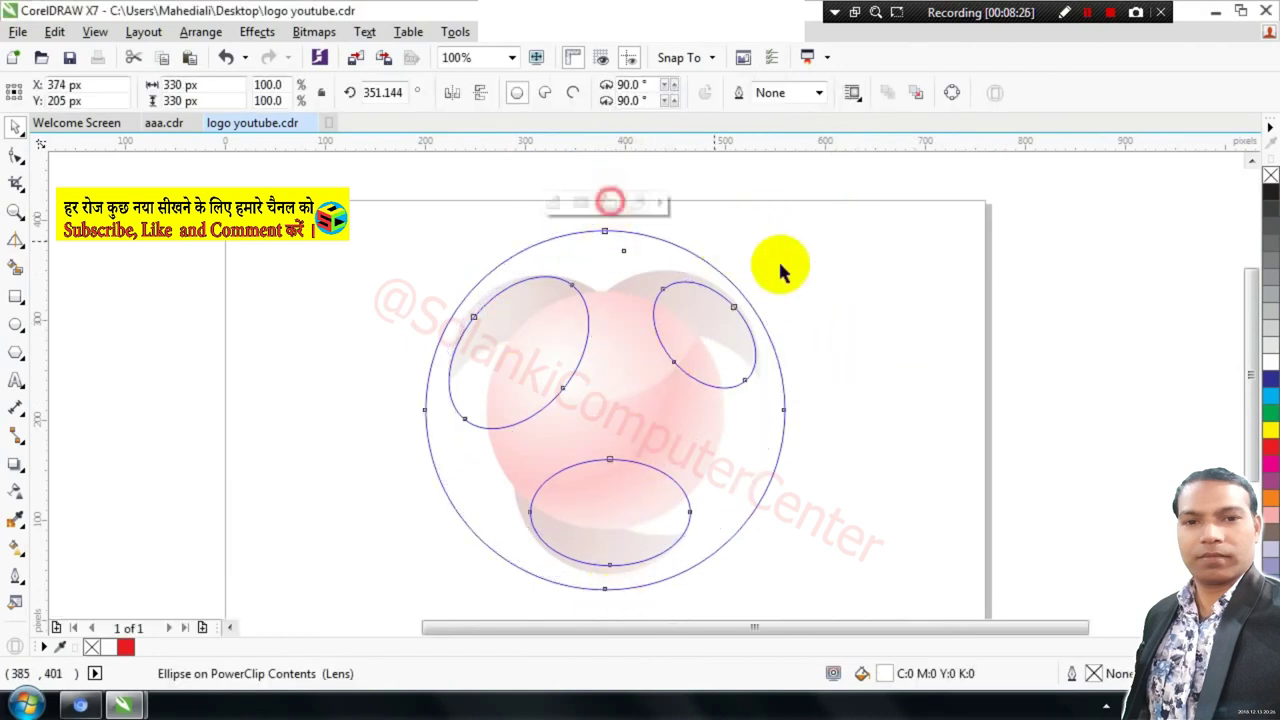
scroll(617, 280, "down", 2)
scroll(590, 286, "up", 2)
Rotate the large gradient circle to about 306° and shift it slightly up and left.
left_click(623, 283)
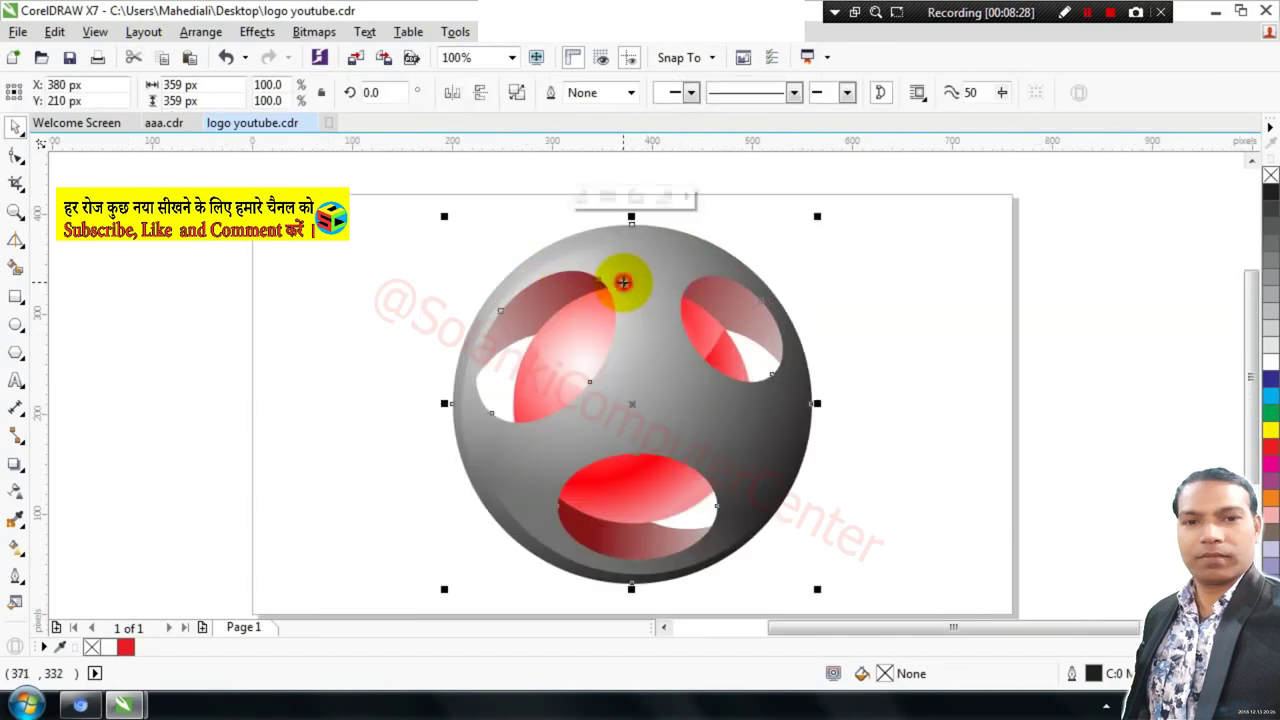
double_click(623, 283)
left_click(651, 260)
left_click(643, 274)
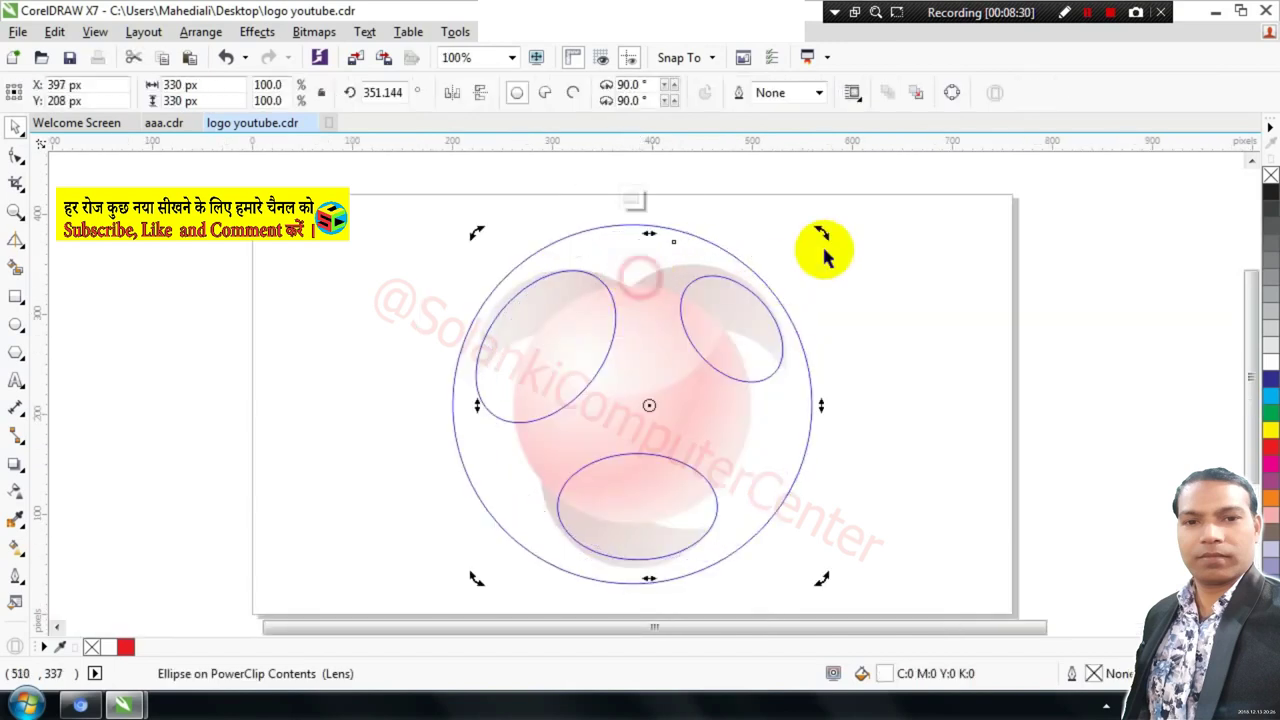
left_click_drag(821, 233, 760, 398)
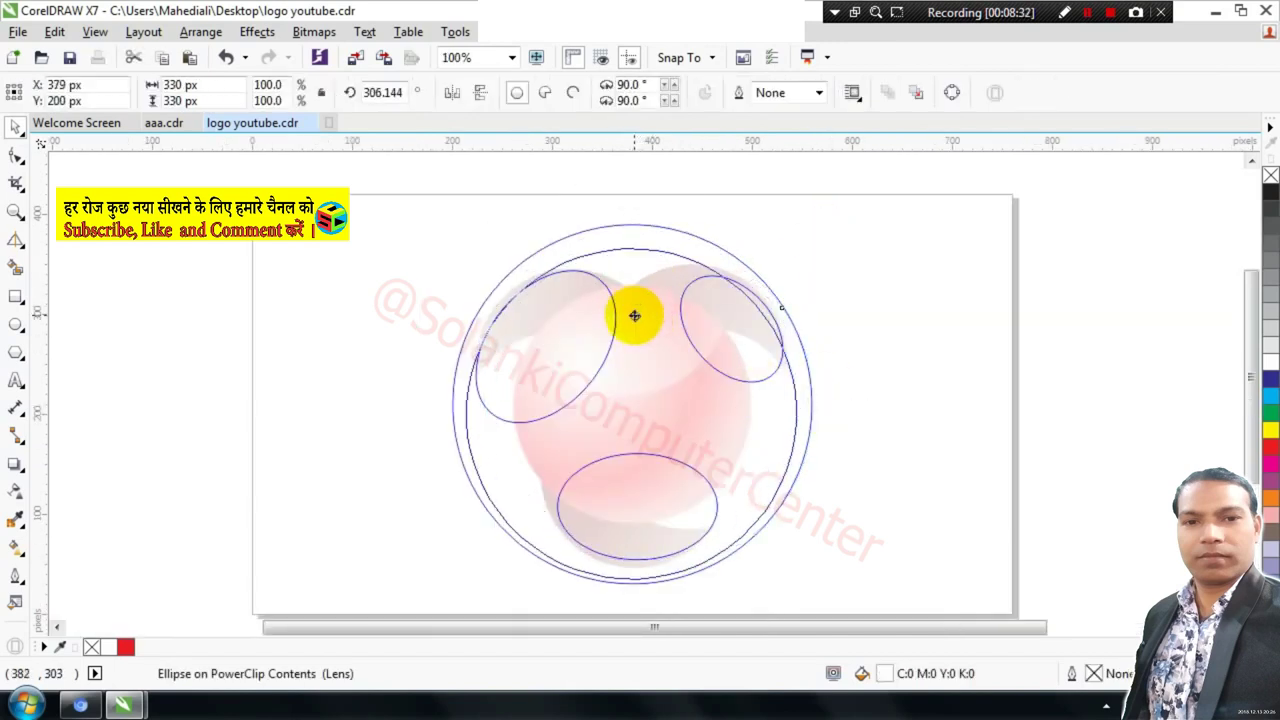
left_click_drag(634, 316, 632, 310)
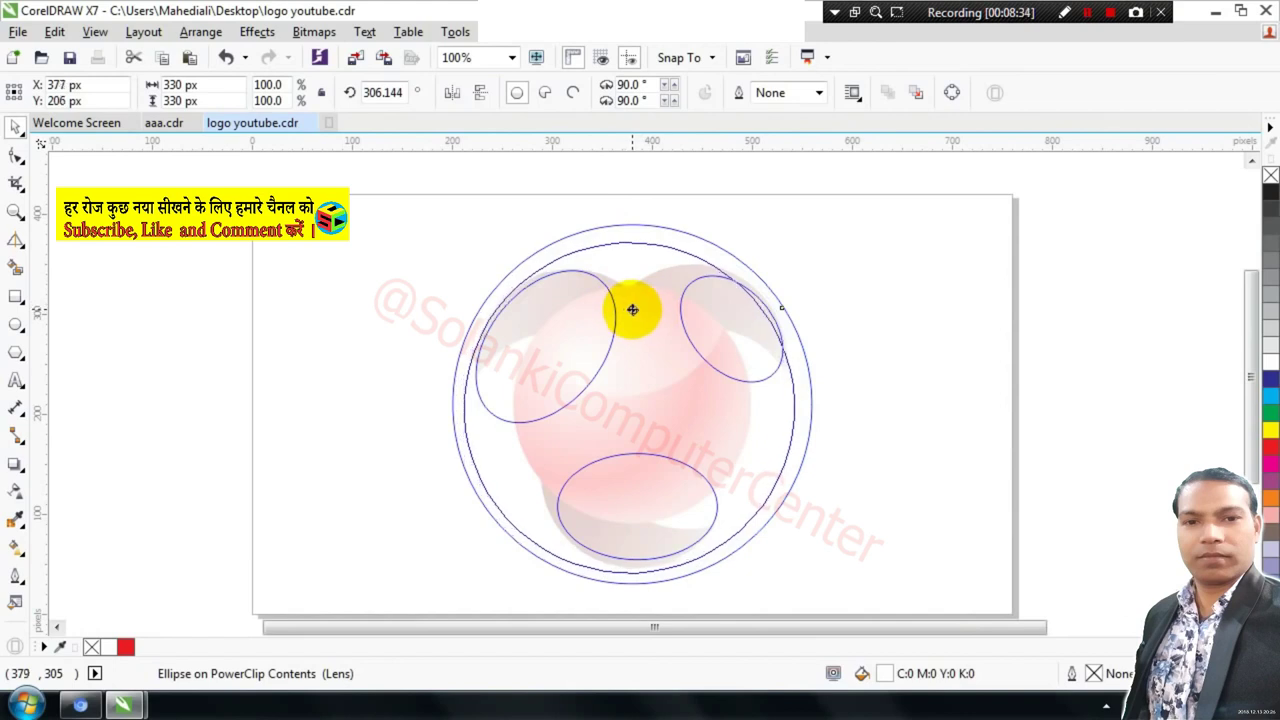
left_click_drag(632, 310, 636, 308)
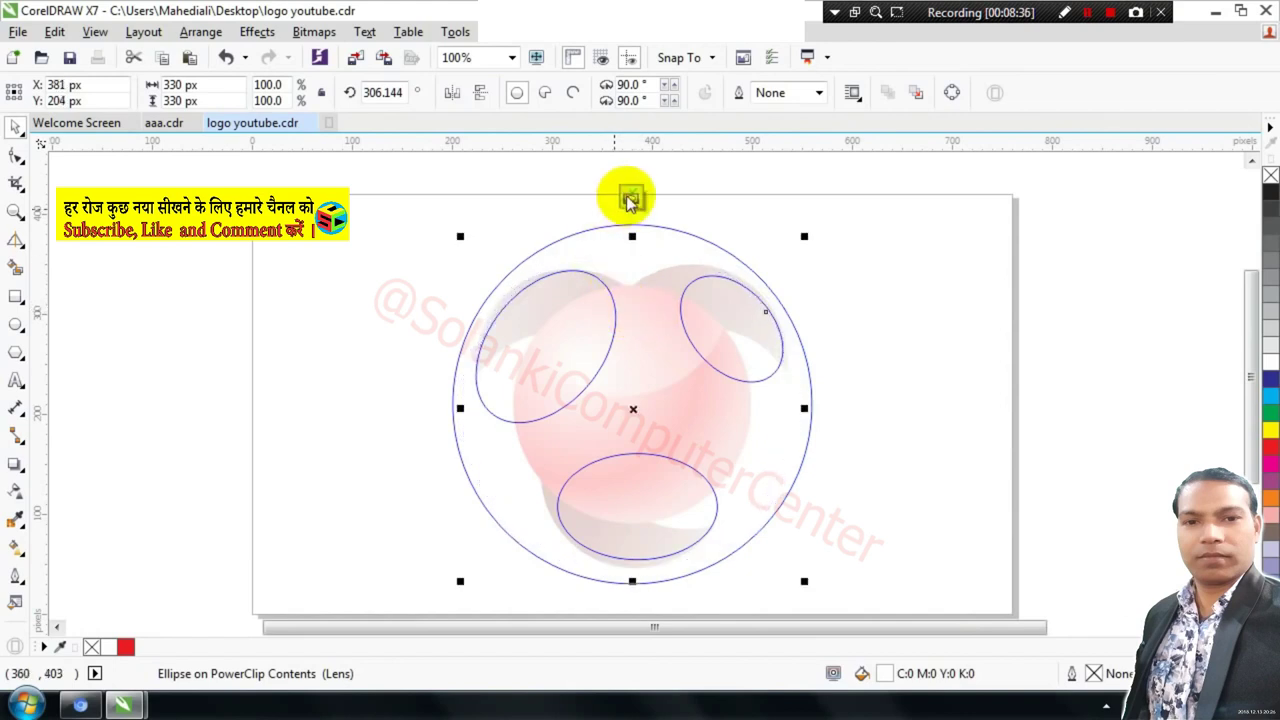
left_click(629, 200)
left_click(866, 294)
scroll(674, 251, "down", 1)
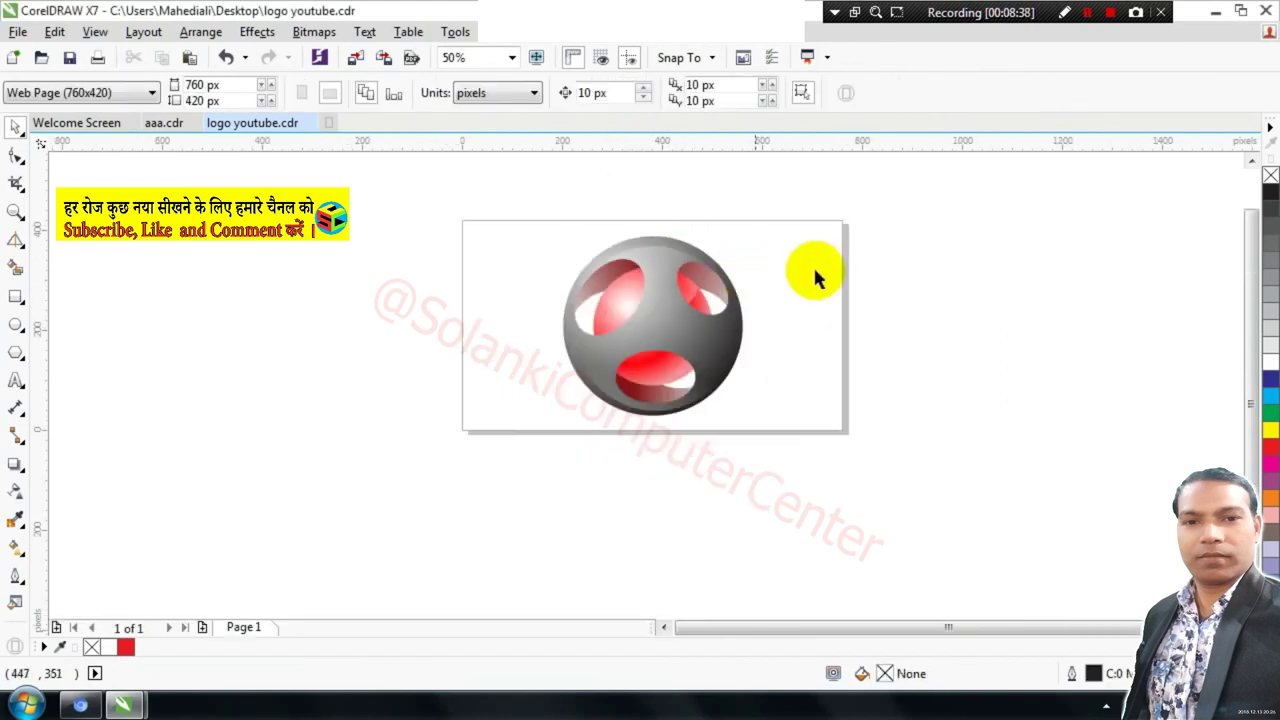
left_click(657, 271)
left_click(660, 265, "ctrl")
scroll(660, 262, "up", 1)
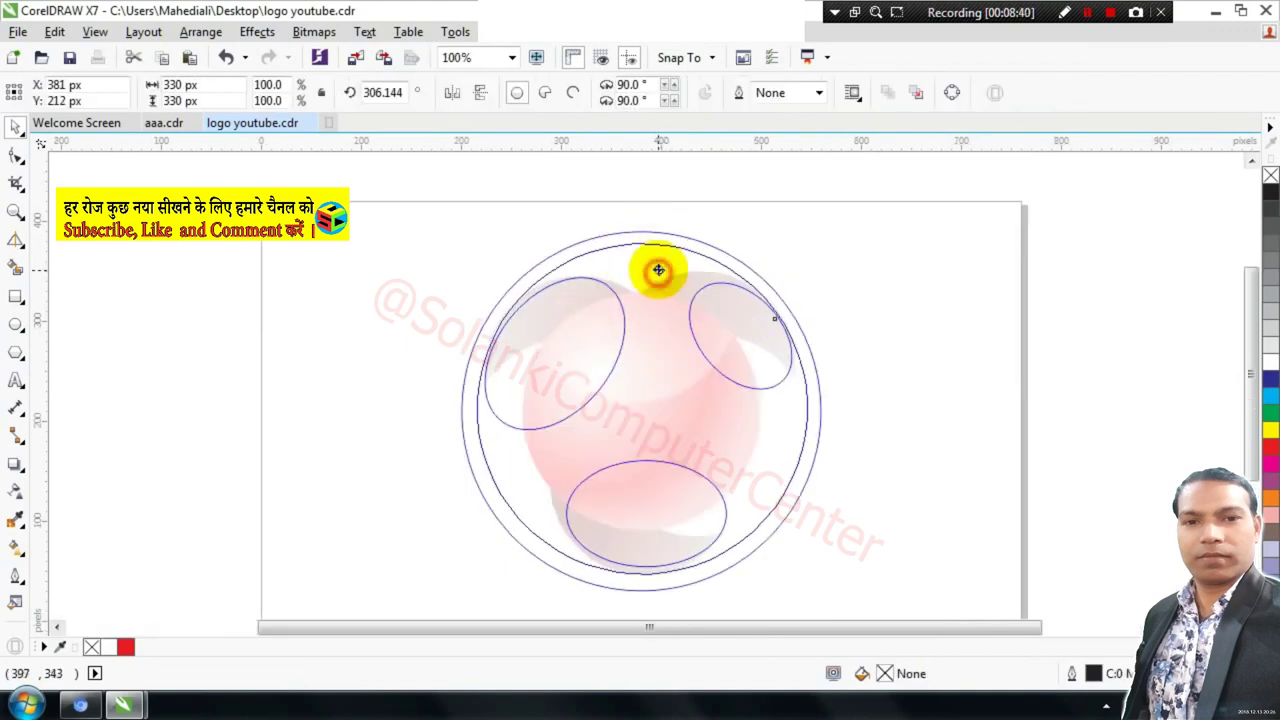
left_click(663, 254)
Finish editing the PowerClip and preview the sphere full screen with F9.
left_click(640, 202)
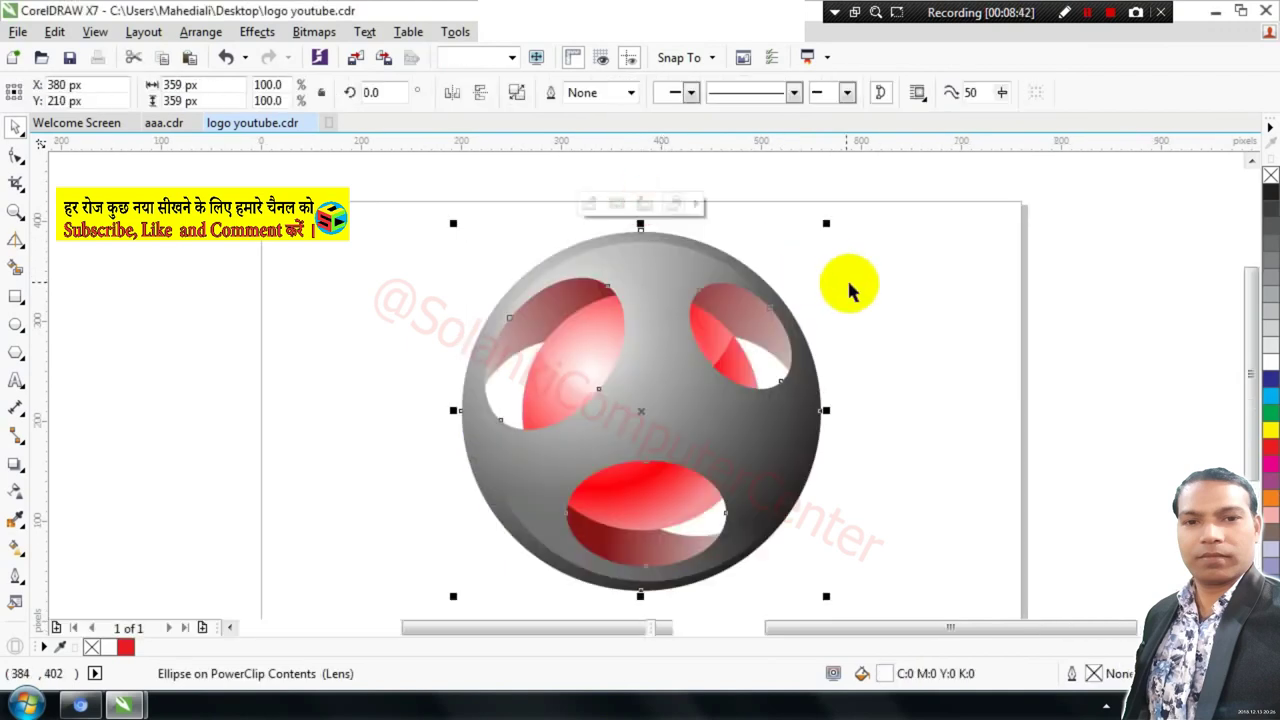
left_click(845, 292)
scroll(706, 305, "down", 1)
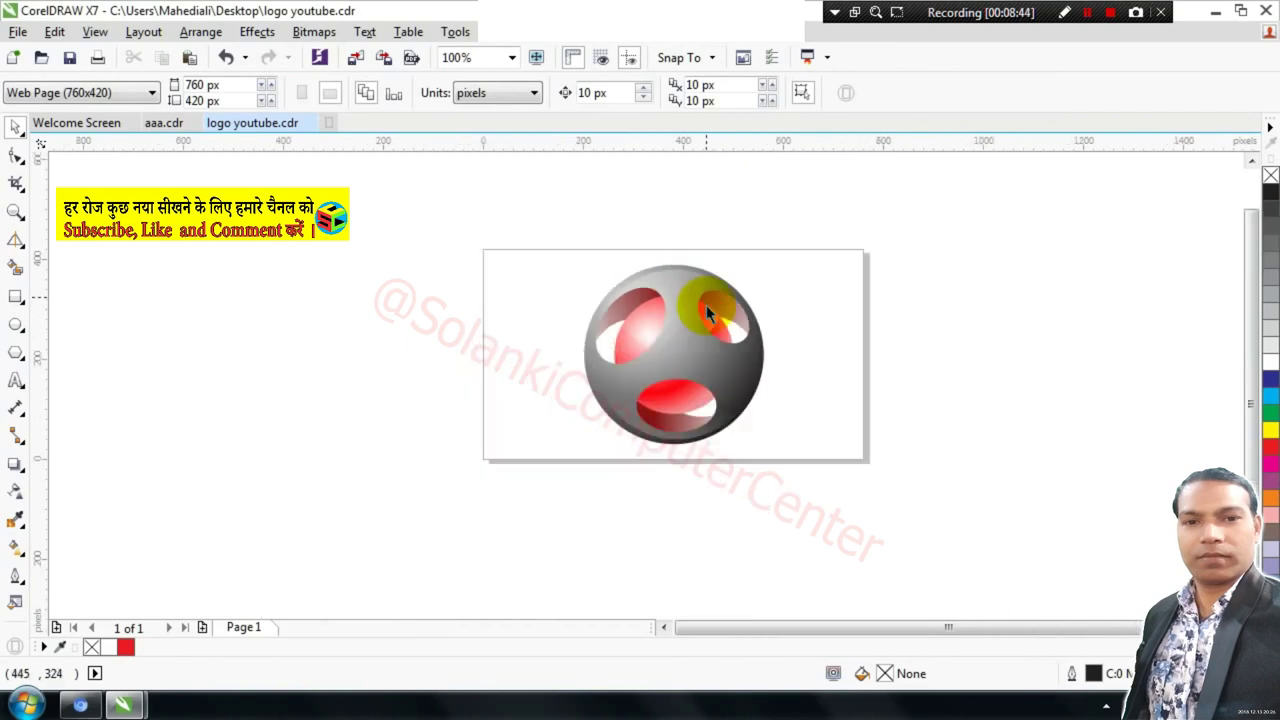
scroll(705, 319, "up", 2)
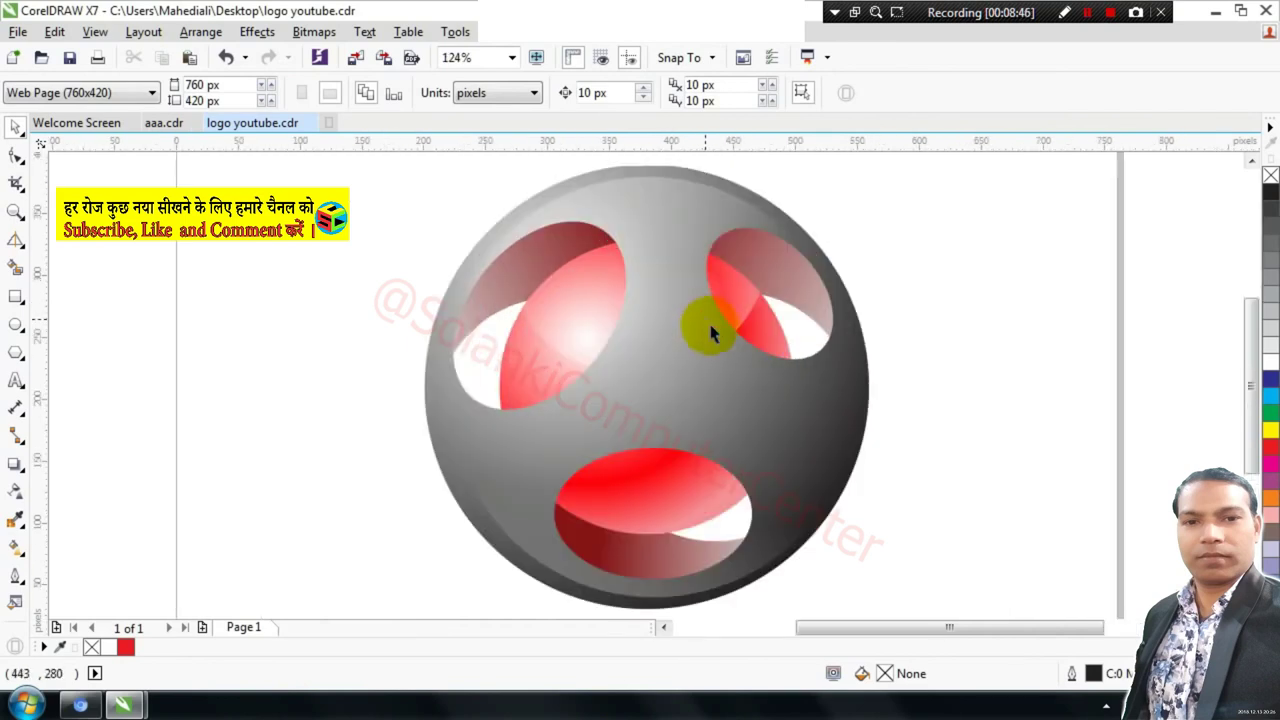
key("F9")
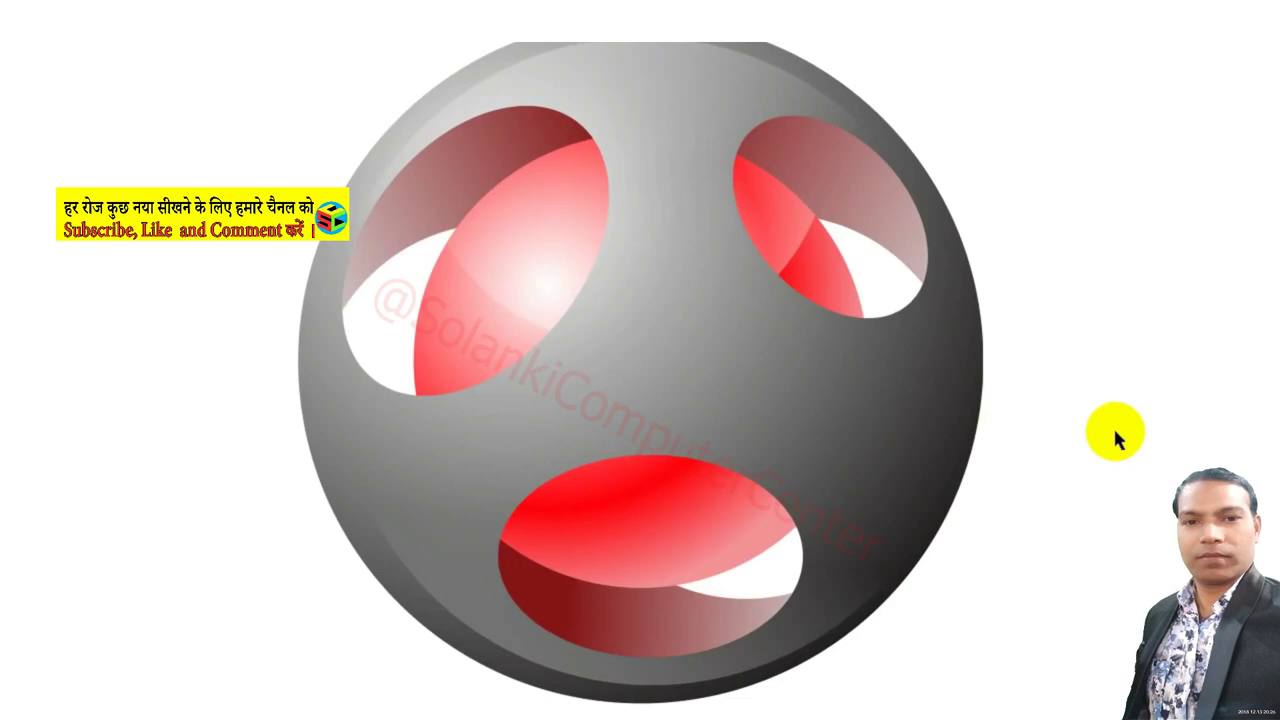
left_click(1113, 426)
scroll(638, 272, "down", 2)
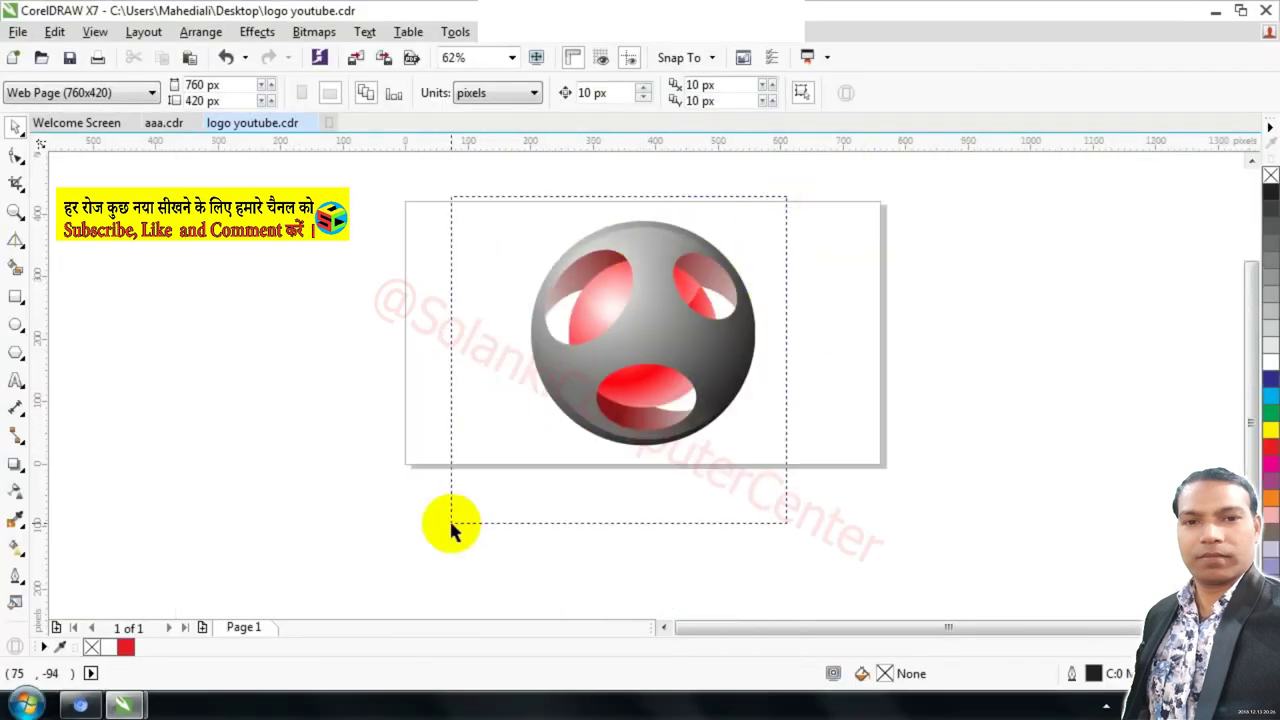
Scale all five sphere objects down to about 321 px across and shift them slightly.
left_click_drag(785, 201, 449, 518)
left_click_drag(761, 451, 749, 439)
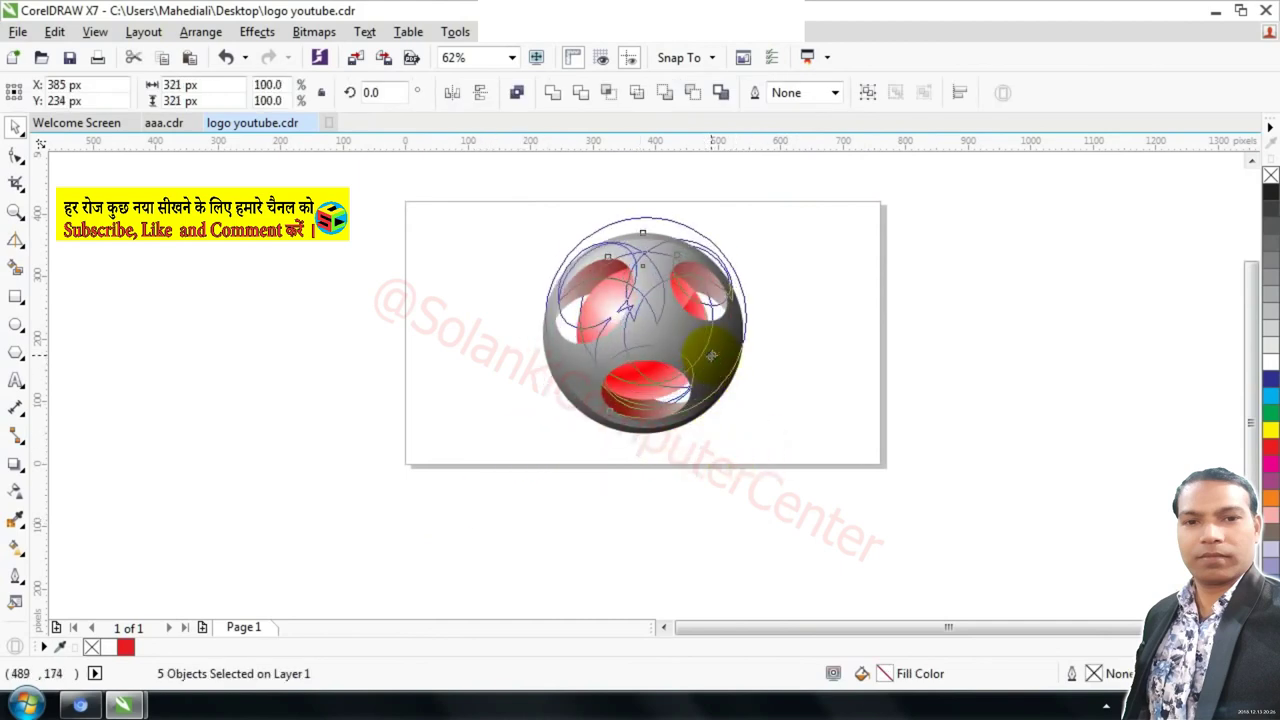
left_click_drag(708, 371, 711, 357)
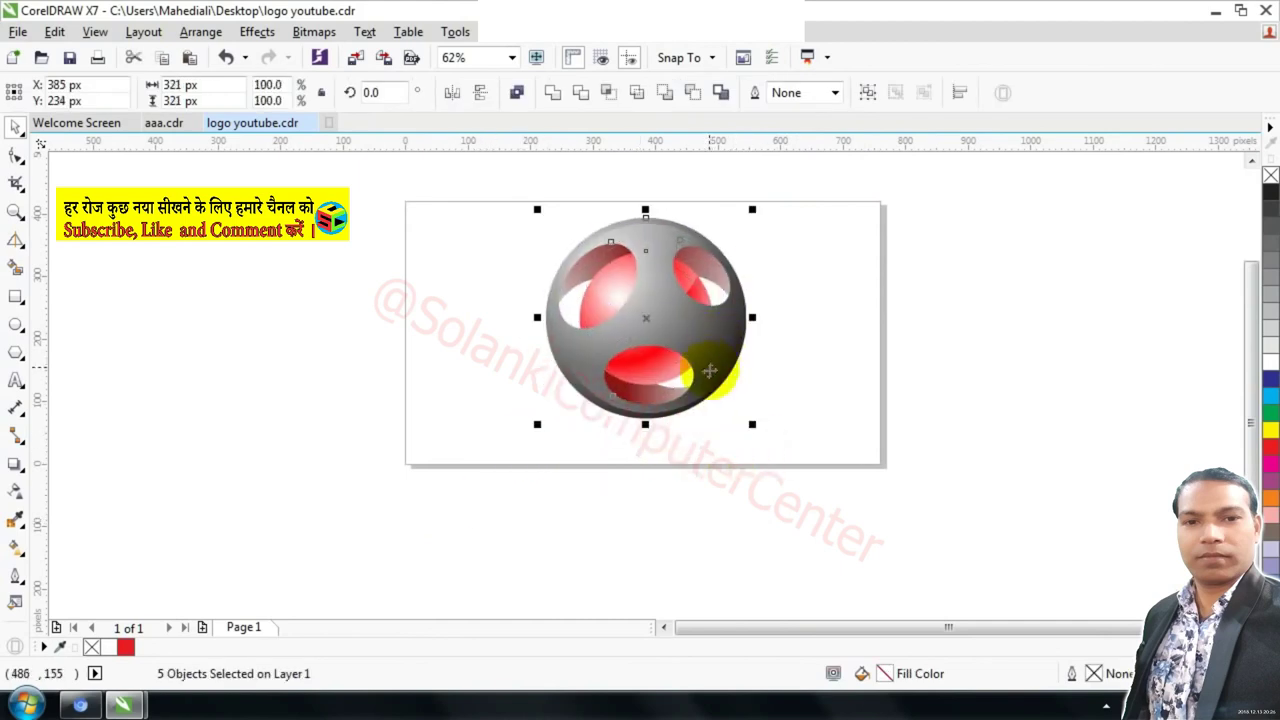
left_click(888, 364)
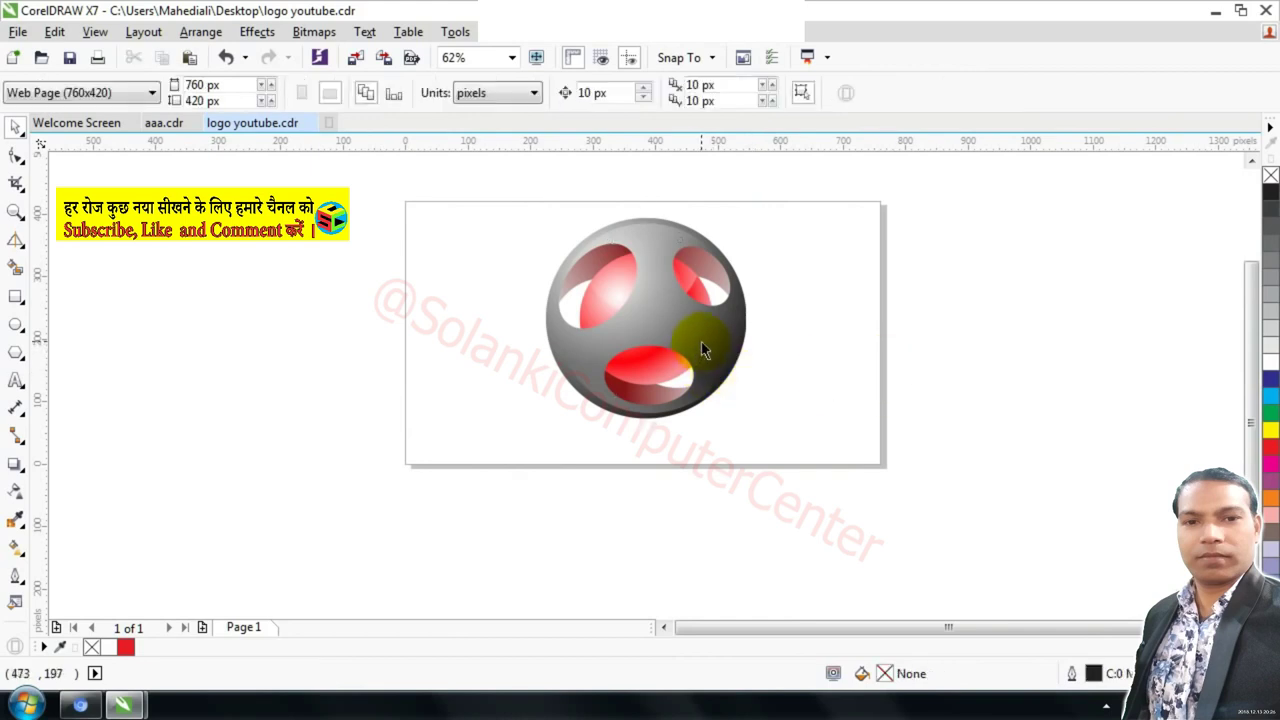
scroll(700, 342, "up", 2)
Draw a flat ellipse under the sphere with a CMYK 75/68/65/90 fill and no outline.
left_click(15, 323)
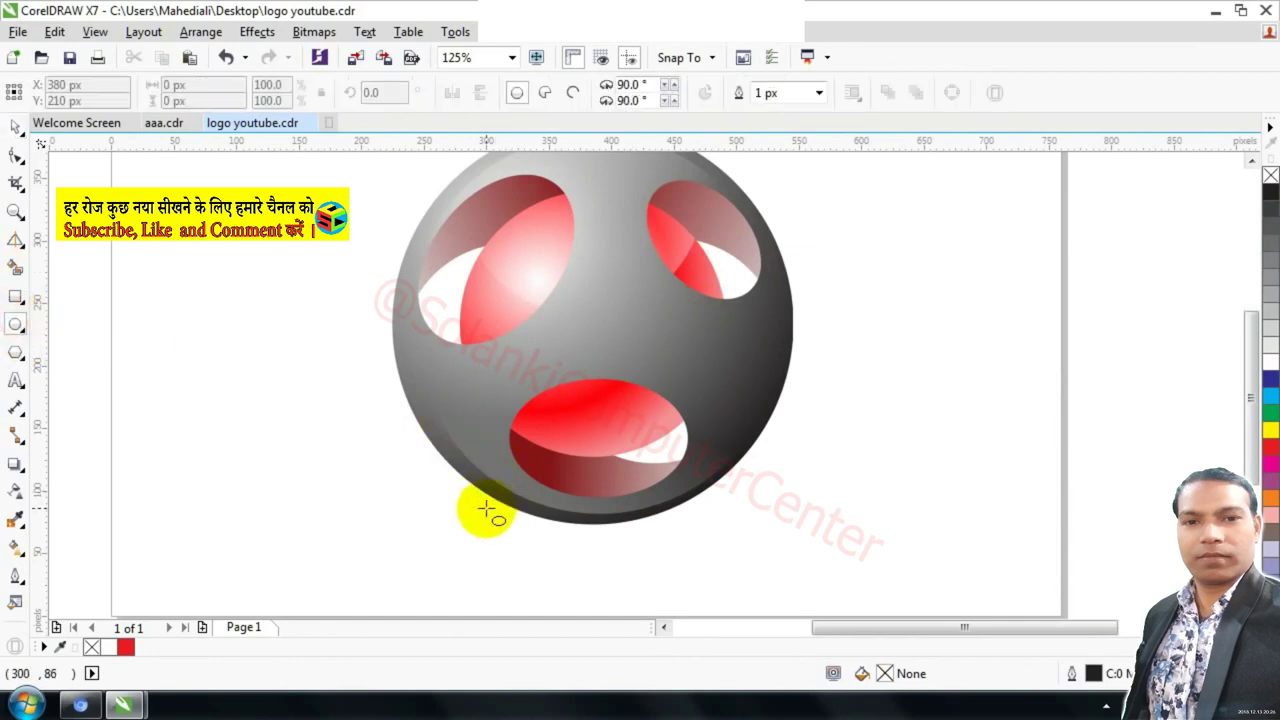
left_click_drag(455, 505, 858, 554)
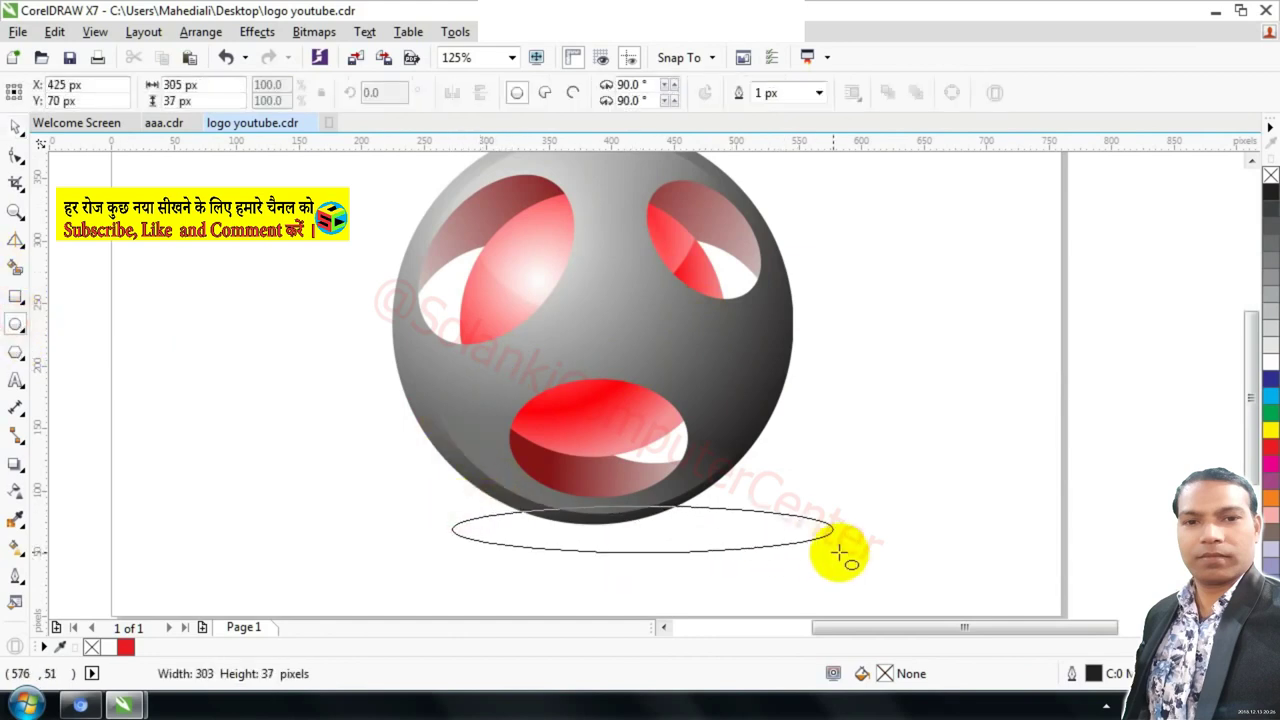
scroll(595, 420, "down", 2)
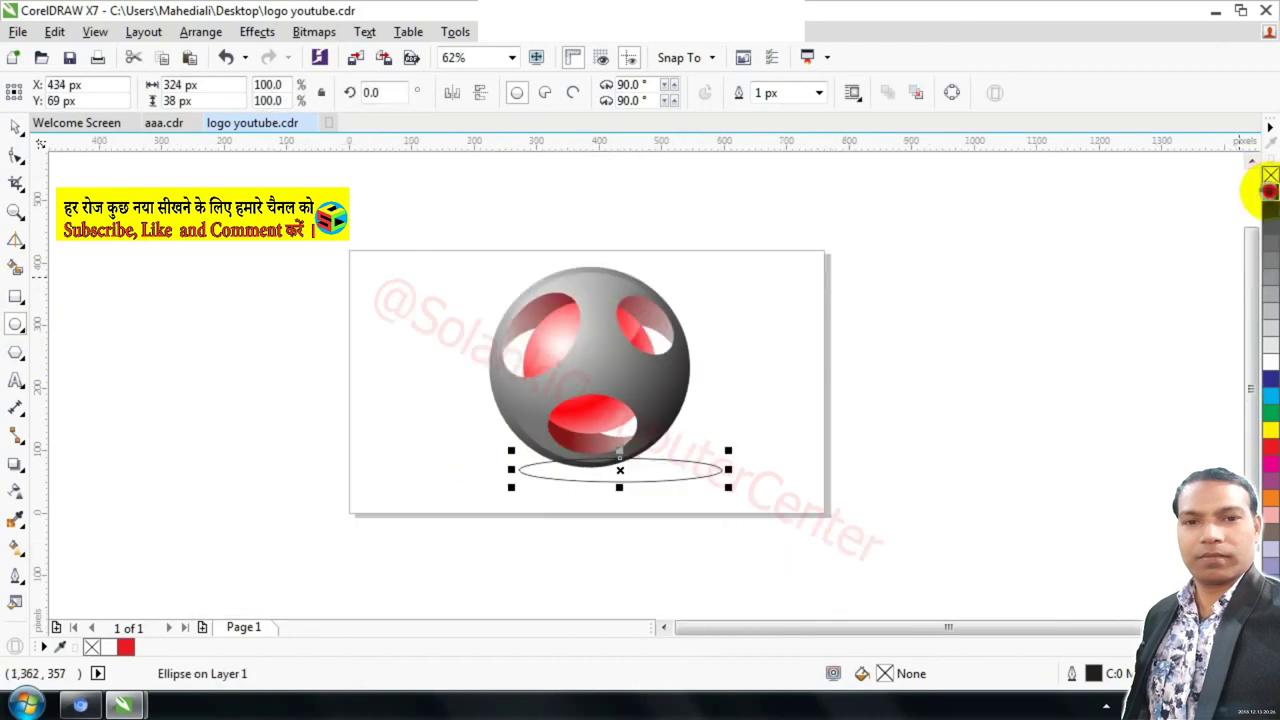
left_click(1268, 190)
right_click(1270, 175)
scroll(640, 480, "up", 2)
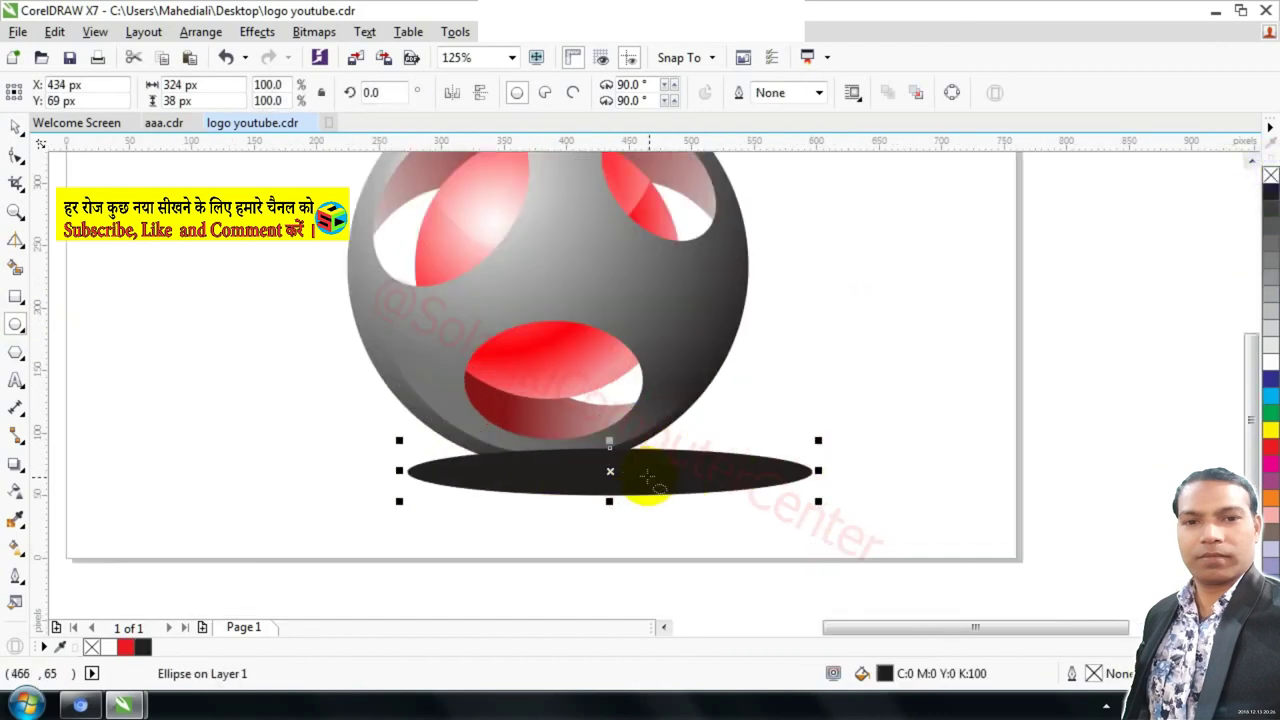
double_click(884, 677)
left_click_drag(480, 440, 814, 471)
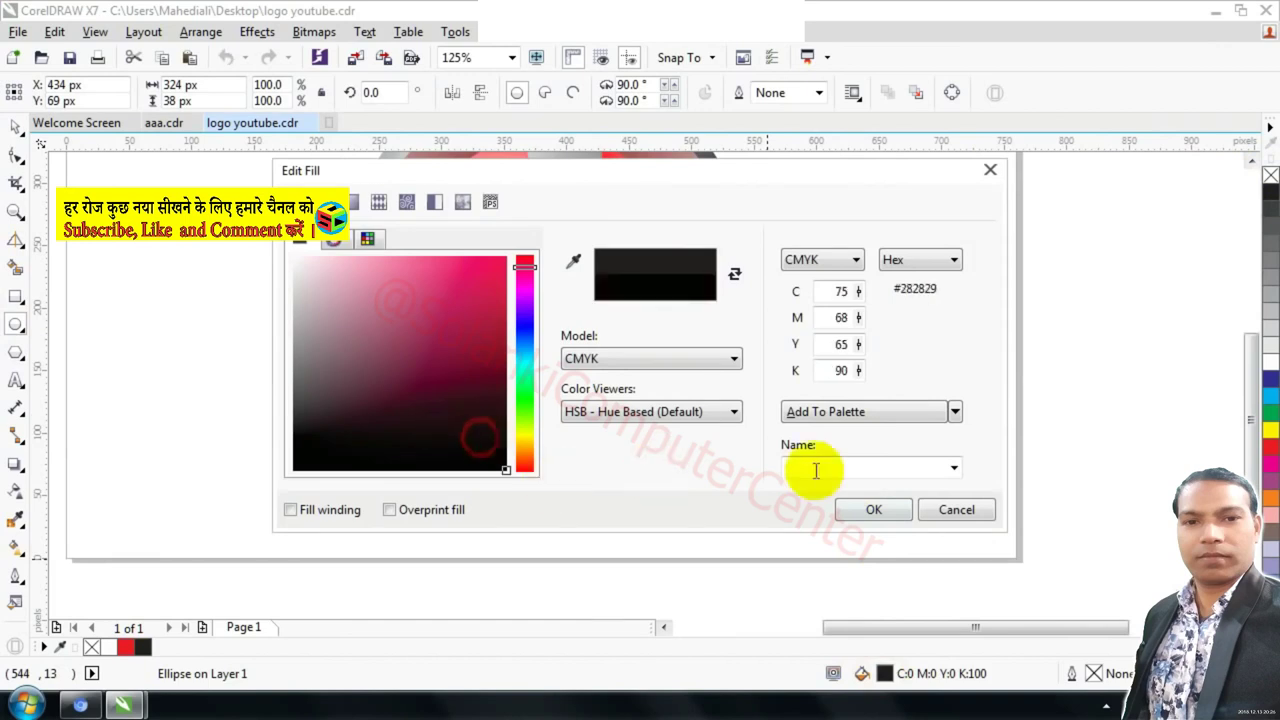
left_click(868, 512)
left_click(15, 126)
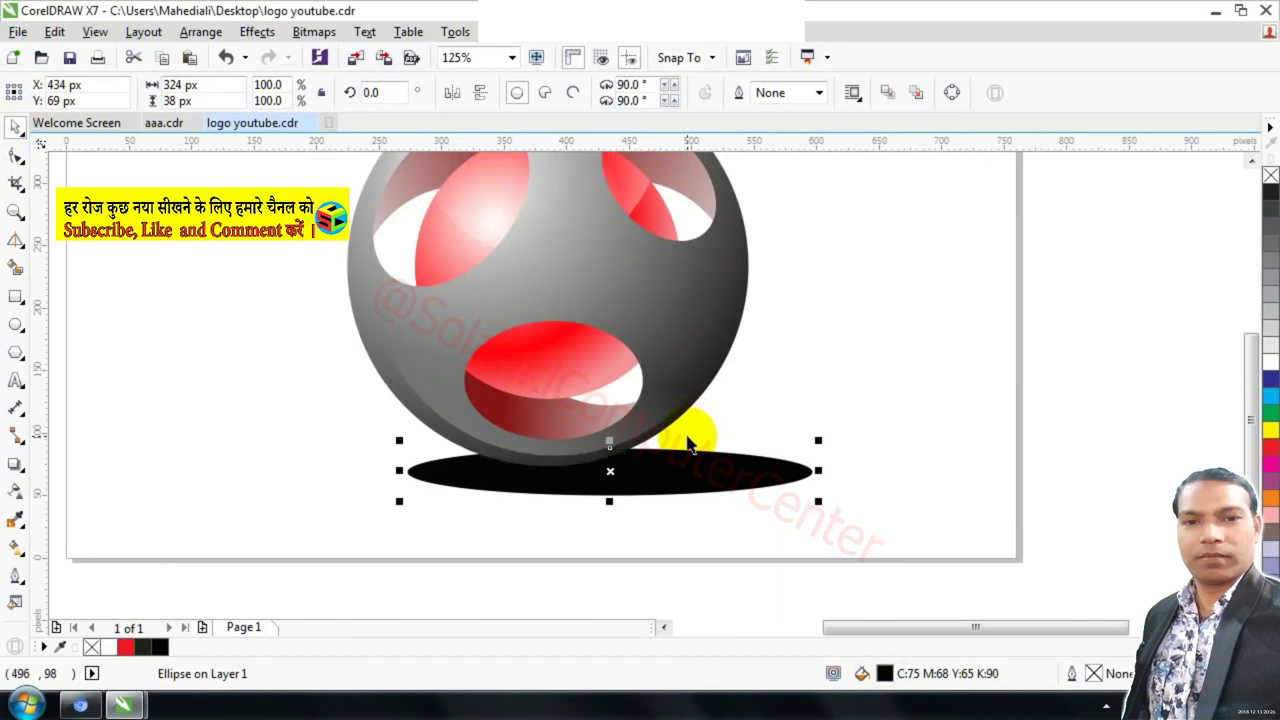
Convert the shadow ellipse to a 300 dpi bitmap.
left_click(314, 32)
left_click(398, 42)
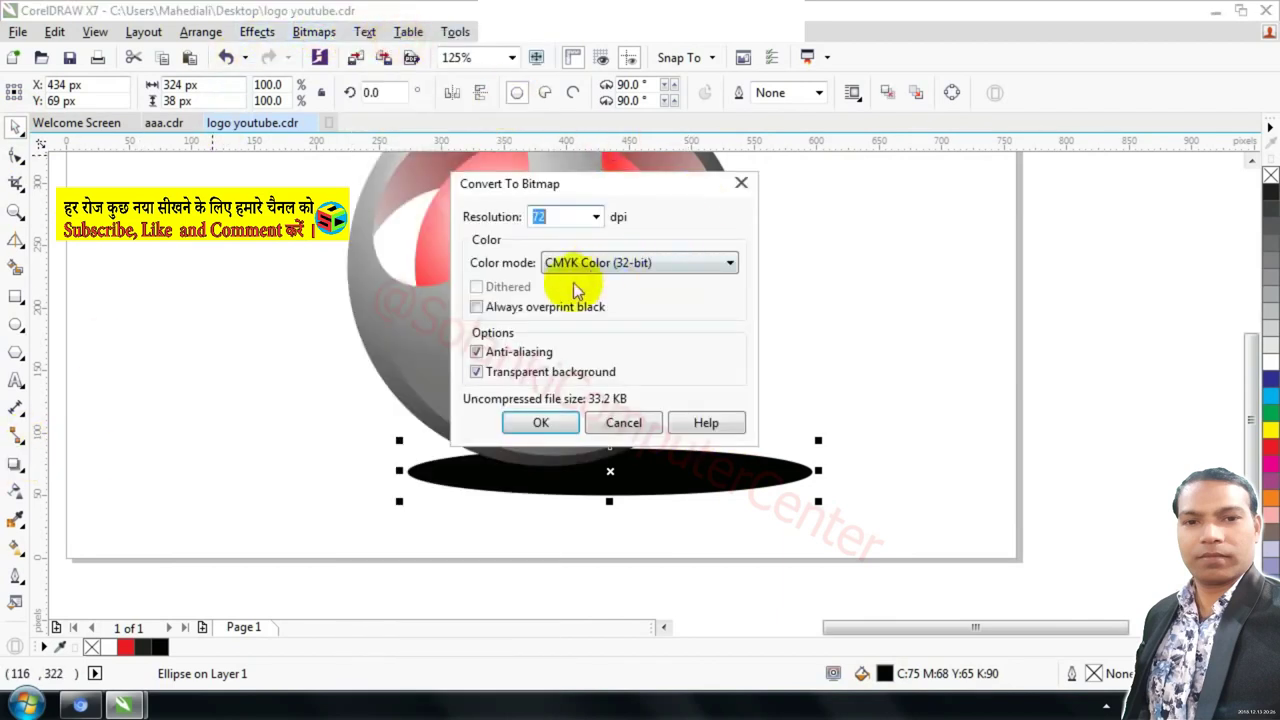
left_click(596, 216)
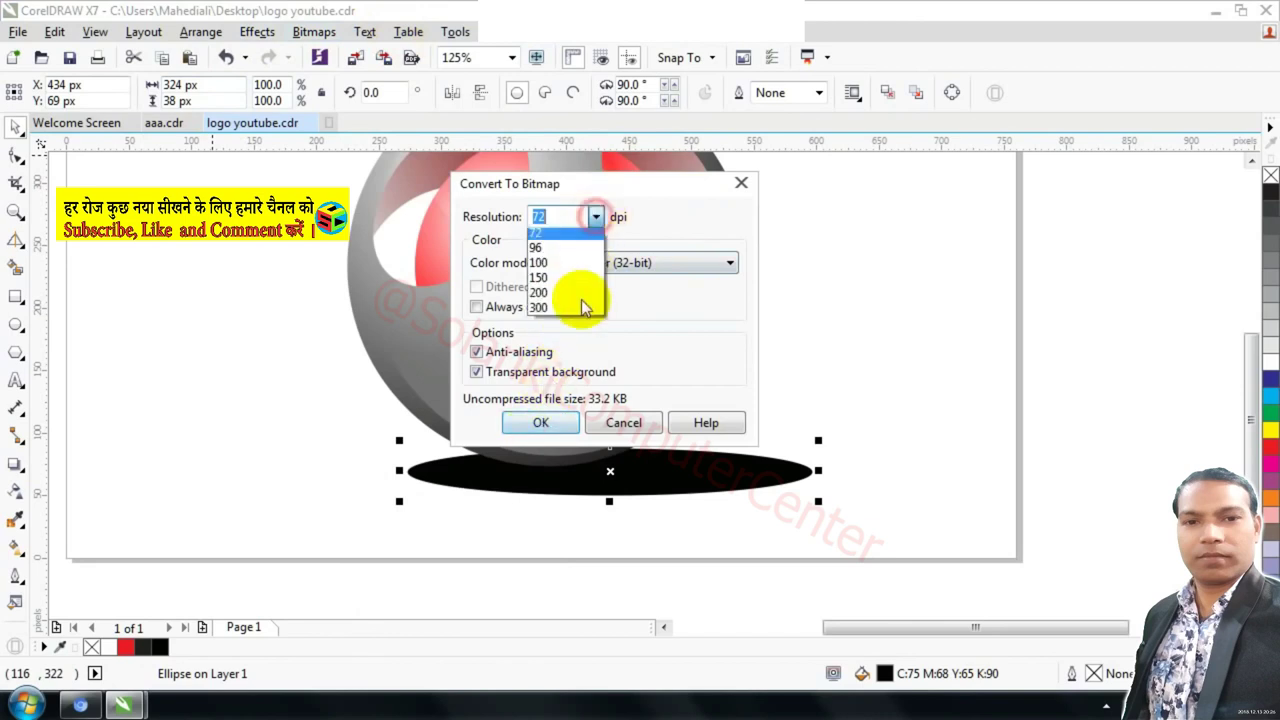
left_click(556, 313)
left_click(540, 423)
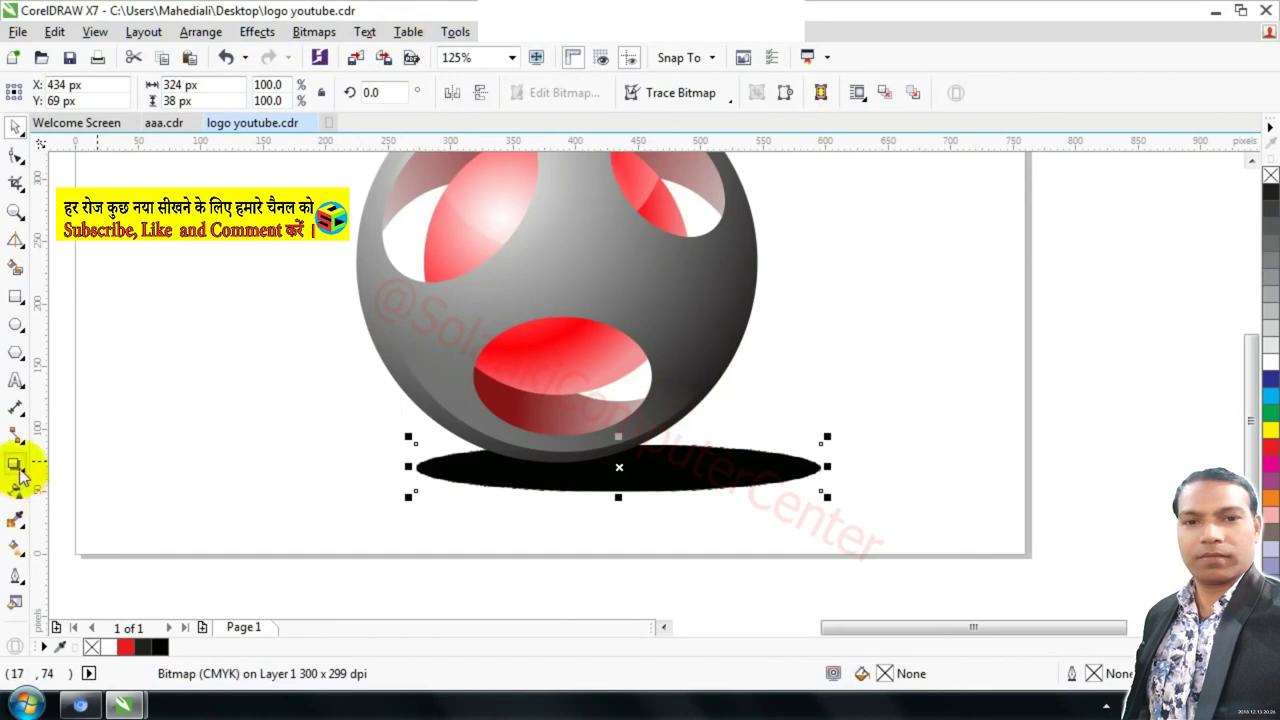
Apply a Gaussian Blur with a 43-pixel radius to the shadow bitmap.
left_click(320, 32)
mouse_move(393, 451)
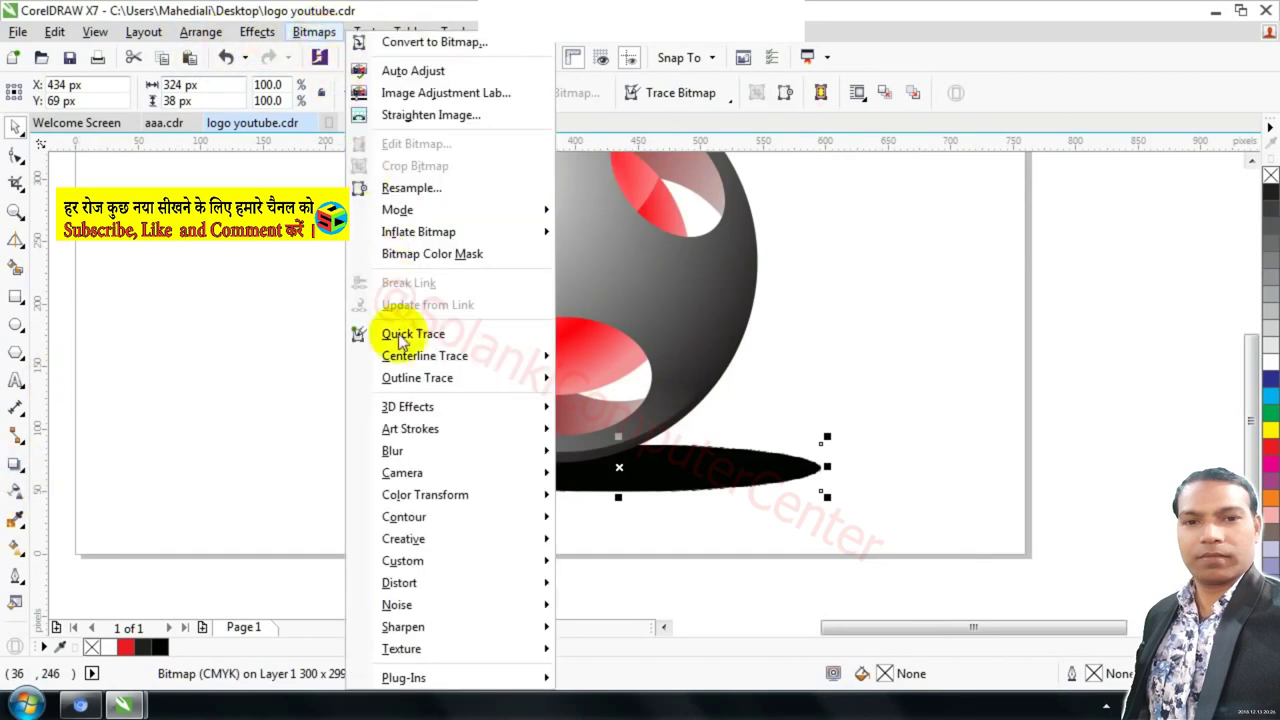
left_click(620, 474)
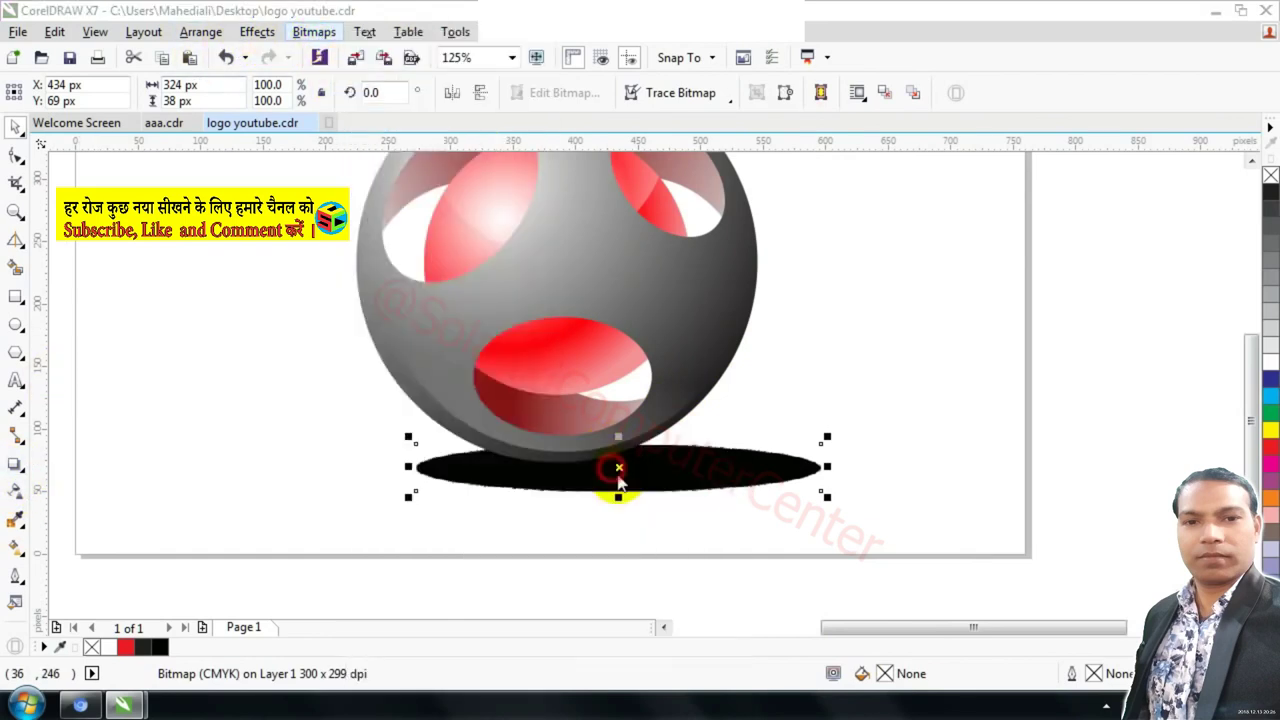
left_click_drag(673, 286, 705, 276)
left_click_drag(843, 266, 1201, 200)
mouse_move(988, 258)
left_mouse_down()
mouse_move(910, 265)
mouse_move(975, 265)
left_mouse_up()
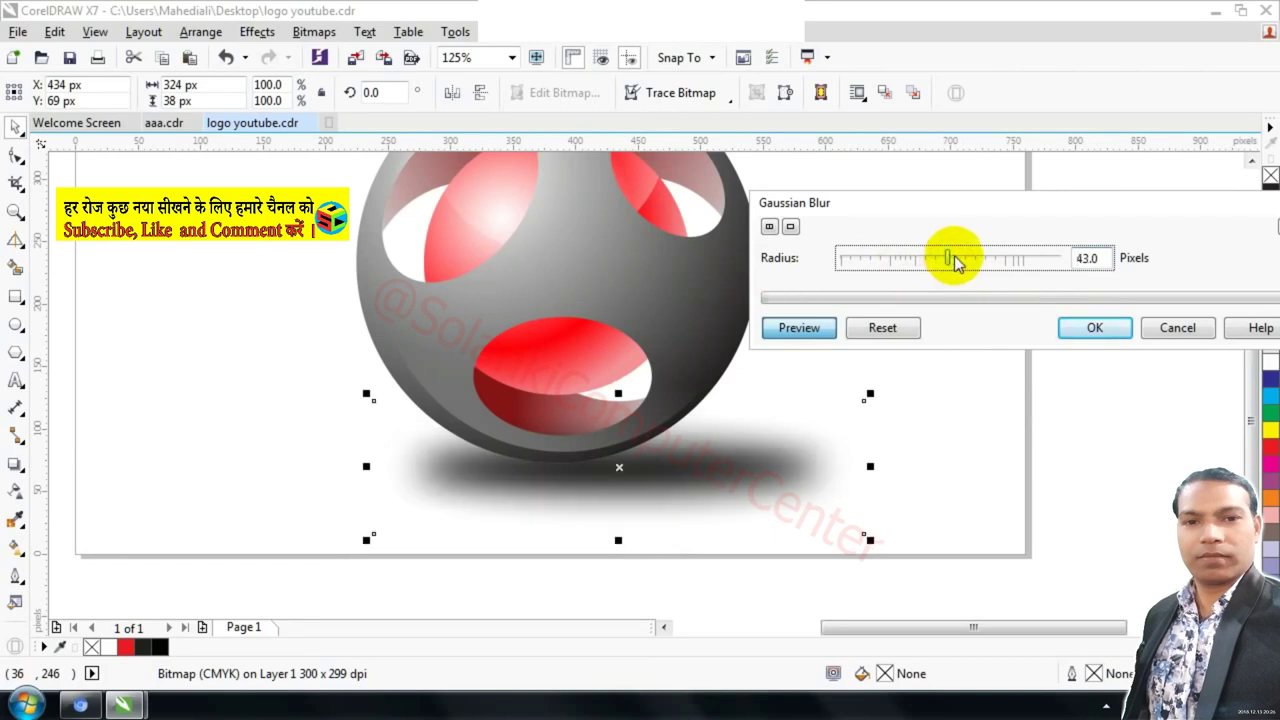
left_click_drag(954, 258, 959, 258)
left_click(1095, 328)
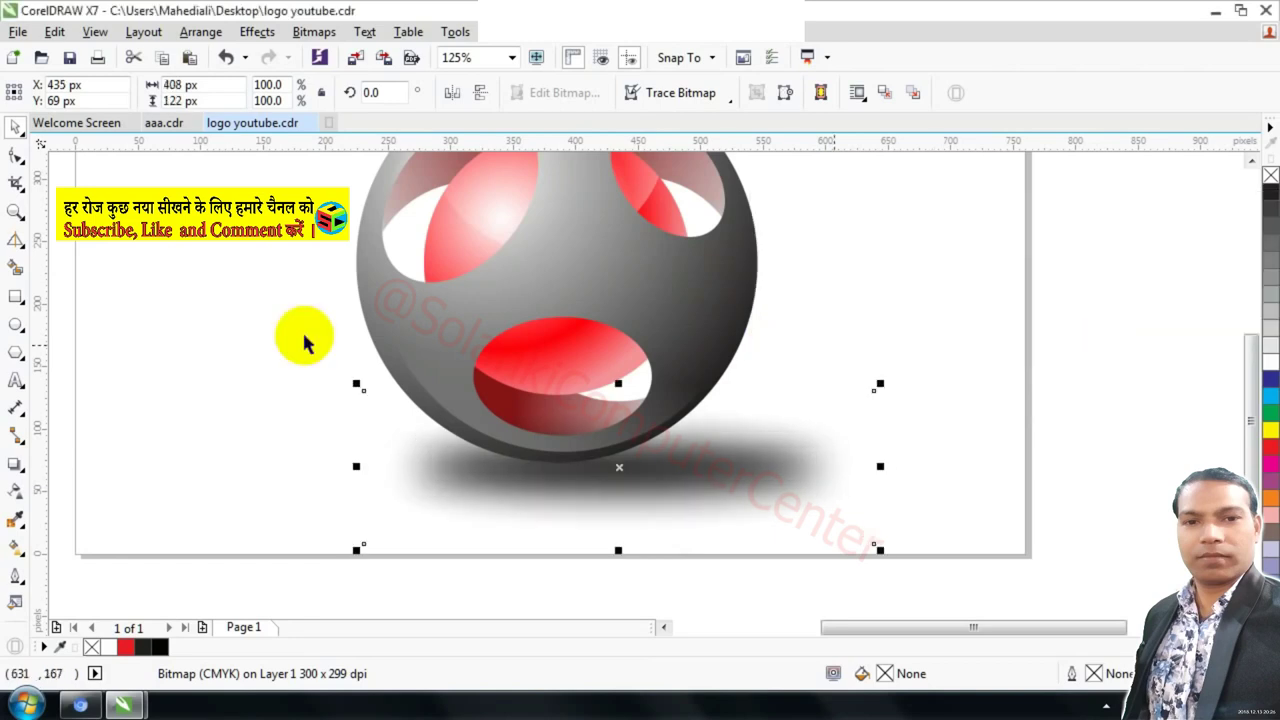
scroll(675, 400, "down", 2)
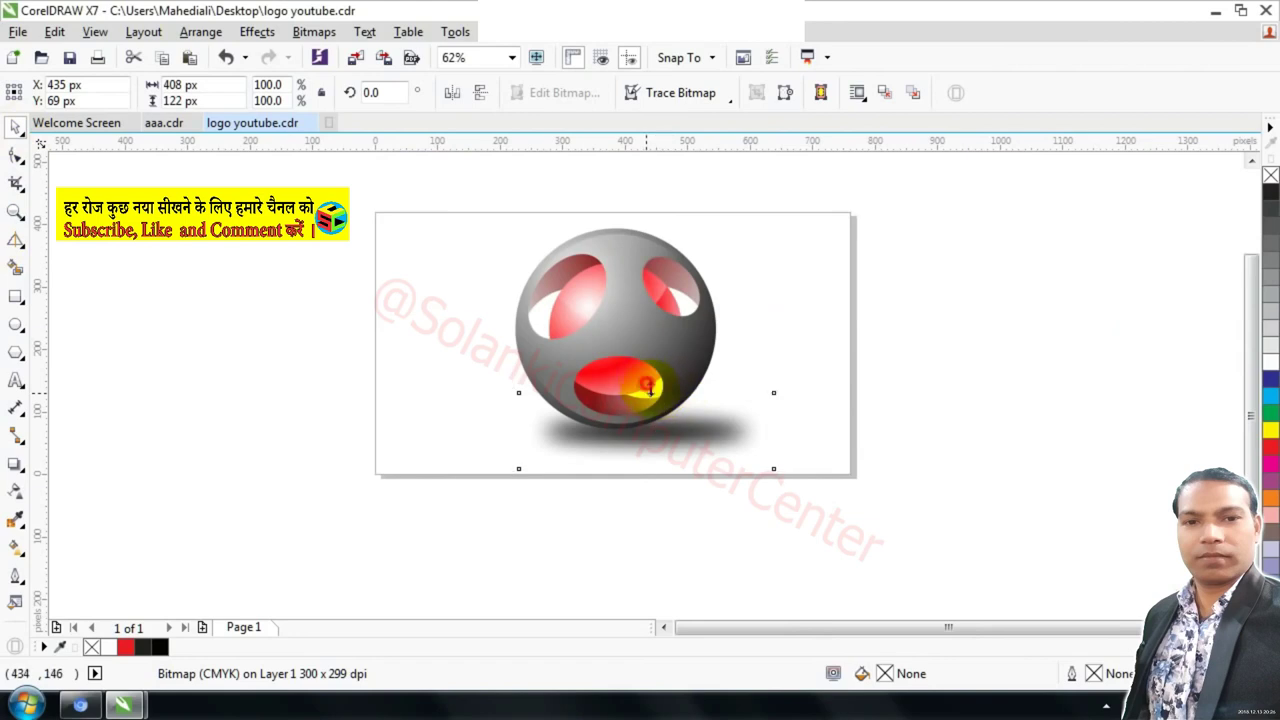
Flatten the blurred shadow and position it under the sphere.
mouse_move(650, 390)
left_mouse_down()
mouse_move(666, 449)
mouse_move(647, 441)
mouse_move(664, 440)
left_mouse_up()
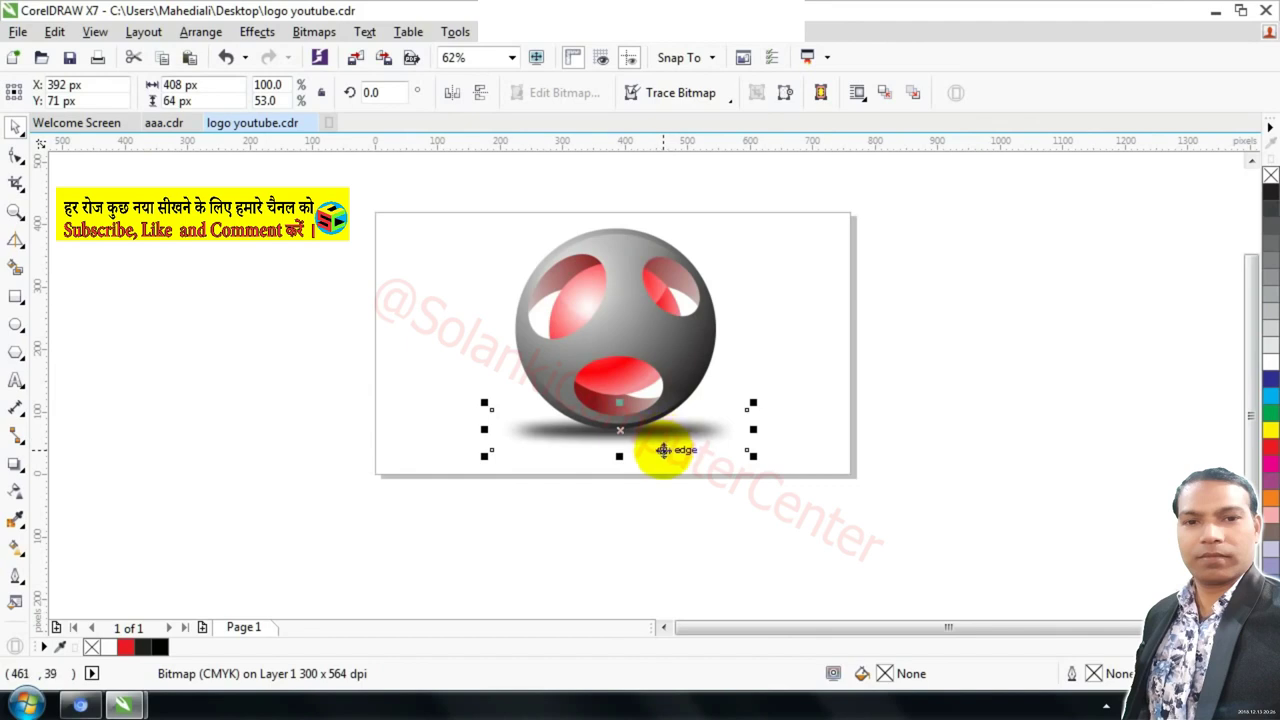
key("Down")
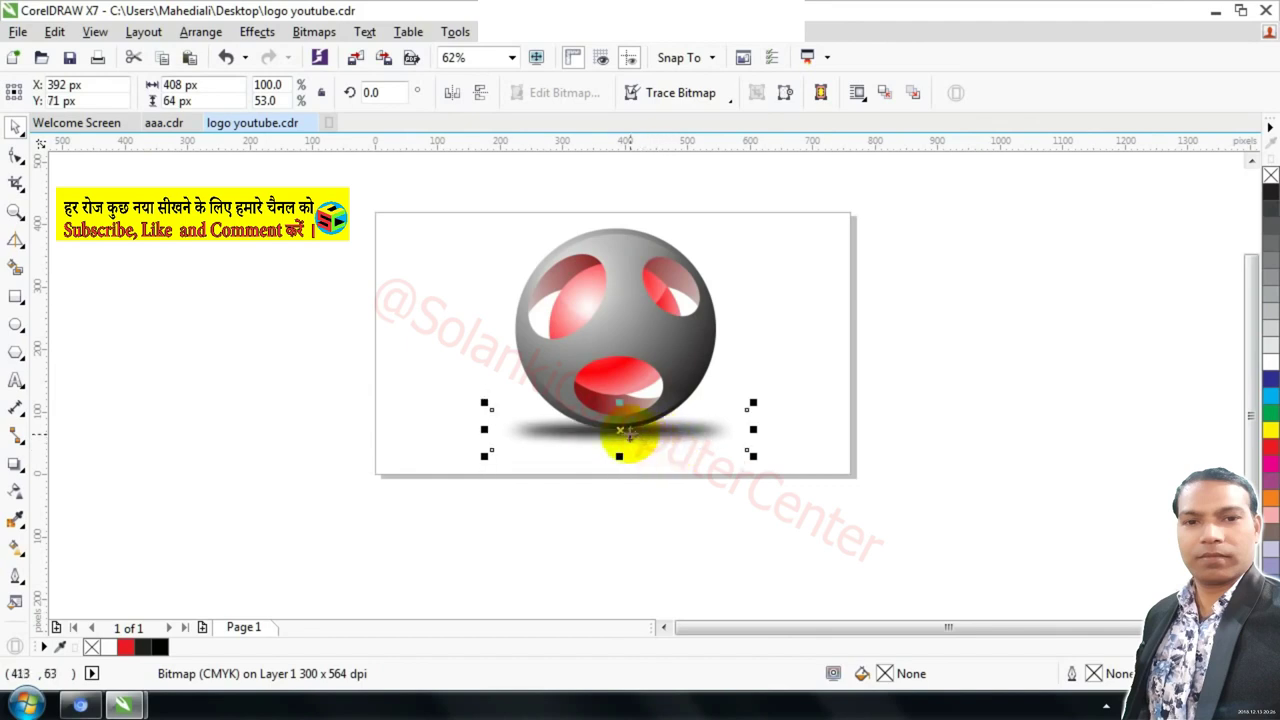
scroll(621, 432, "up", 2)
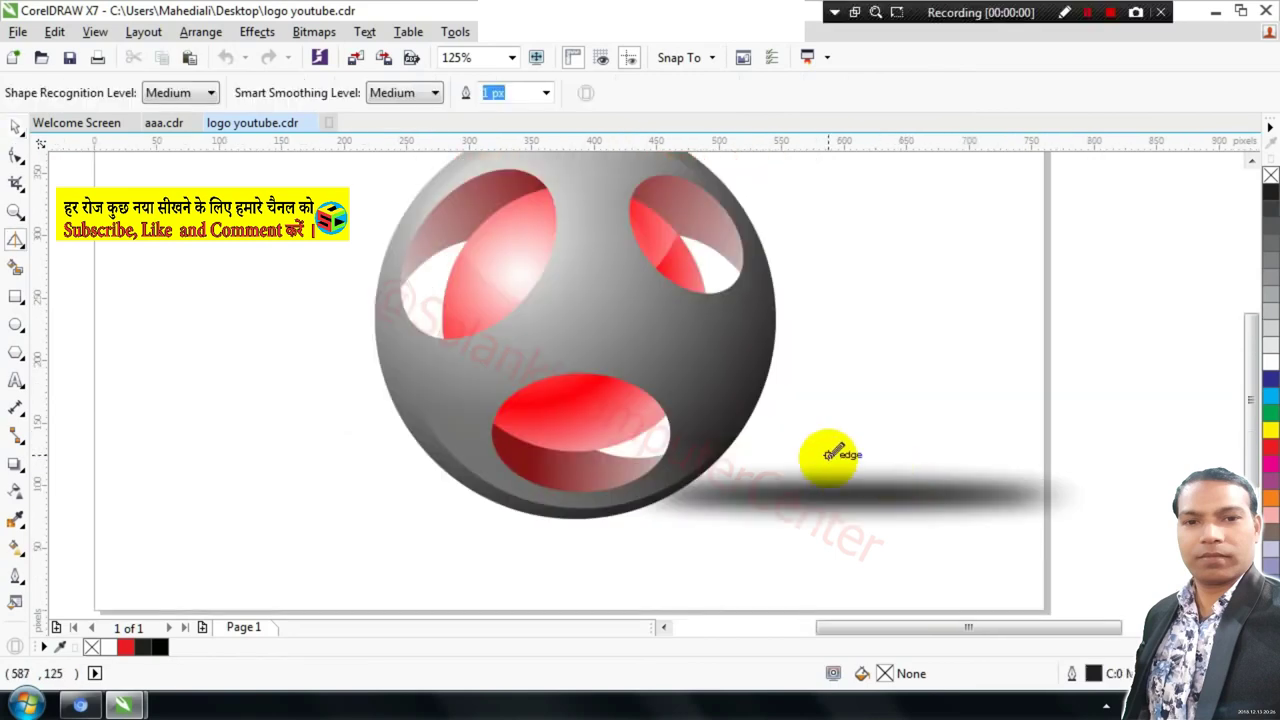
left_click(15, 127)
left_click(912, 452)
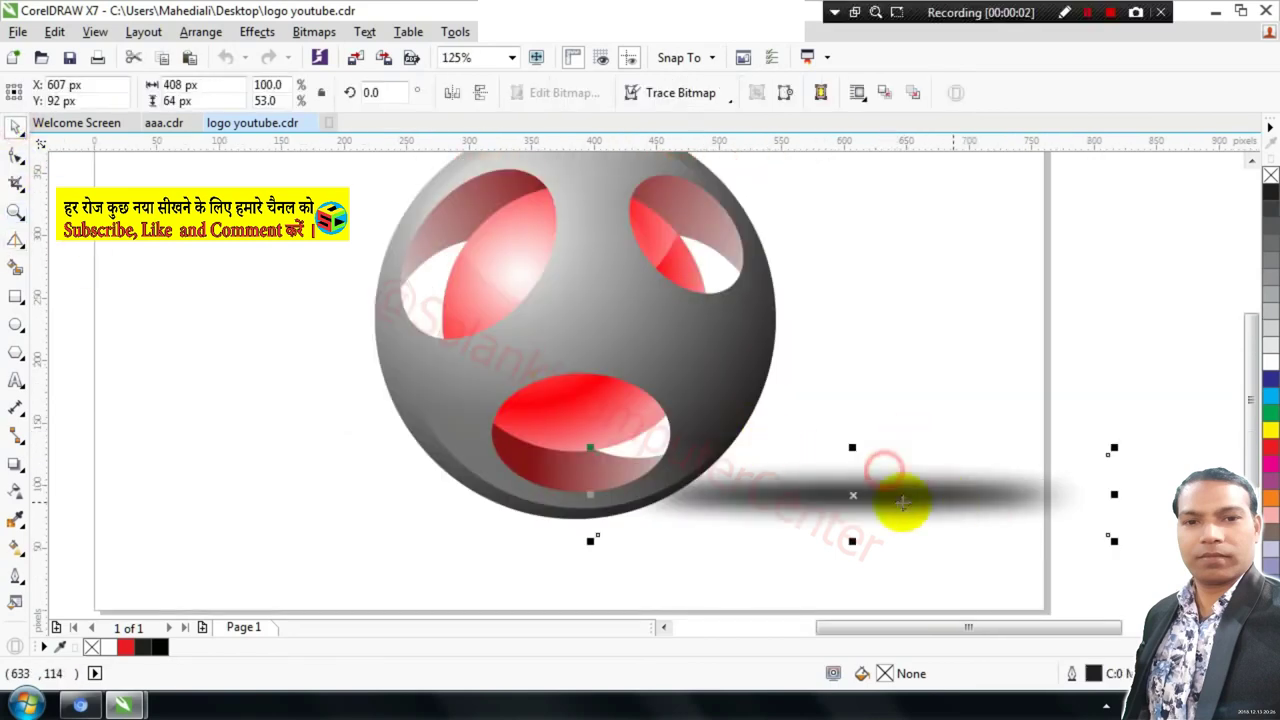
left_click_drag(900, 506, 632, 535)
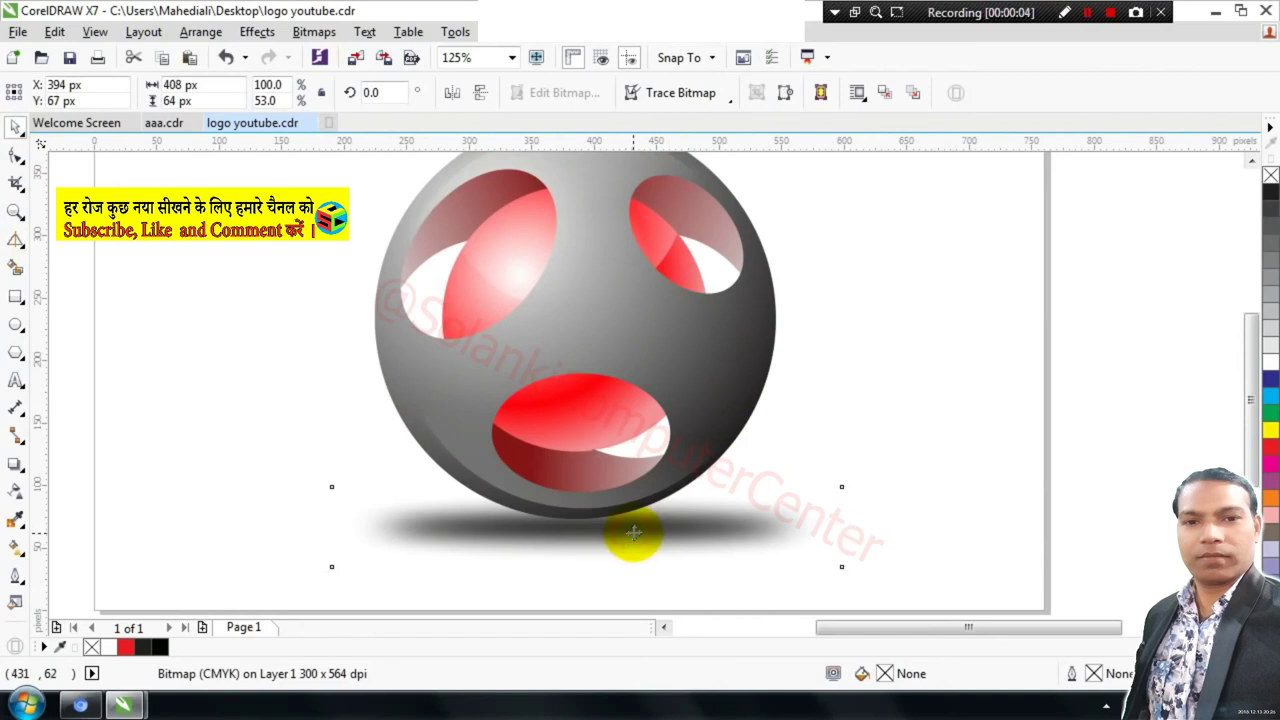
mouse_move(588, 568)
left_mouse_down()
mouse_move(587, 556)
mouse_move(631, 538)
mouse_move(1031, 388)
left_mouse_up()
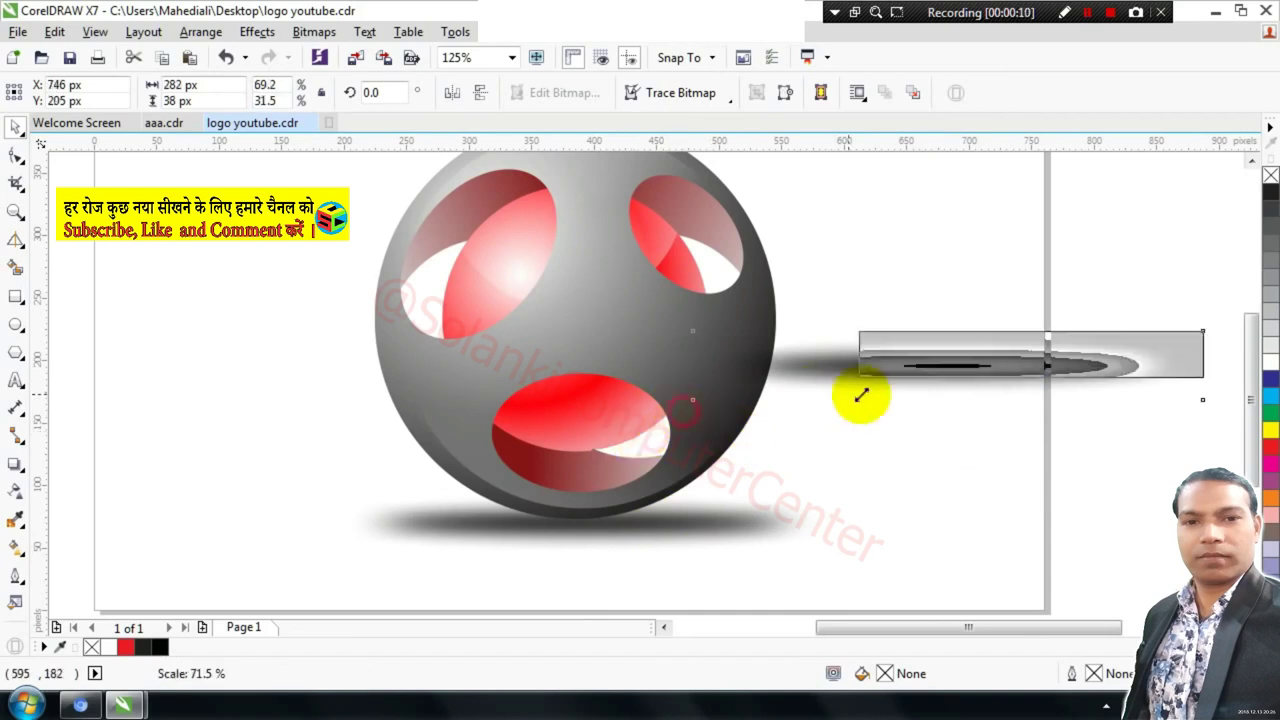
Shrink a copy of the shadow, set it at the sphere's base, and preview with F9.
left_click_drag(685, 407, 934, 366)
left_click_drag(1066, 377, 598, 518)
left_click_drag(887, 465, 308, 622)
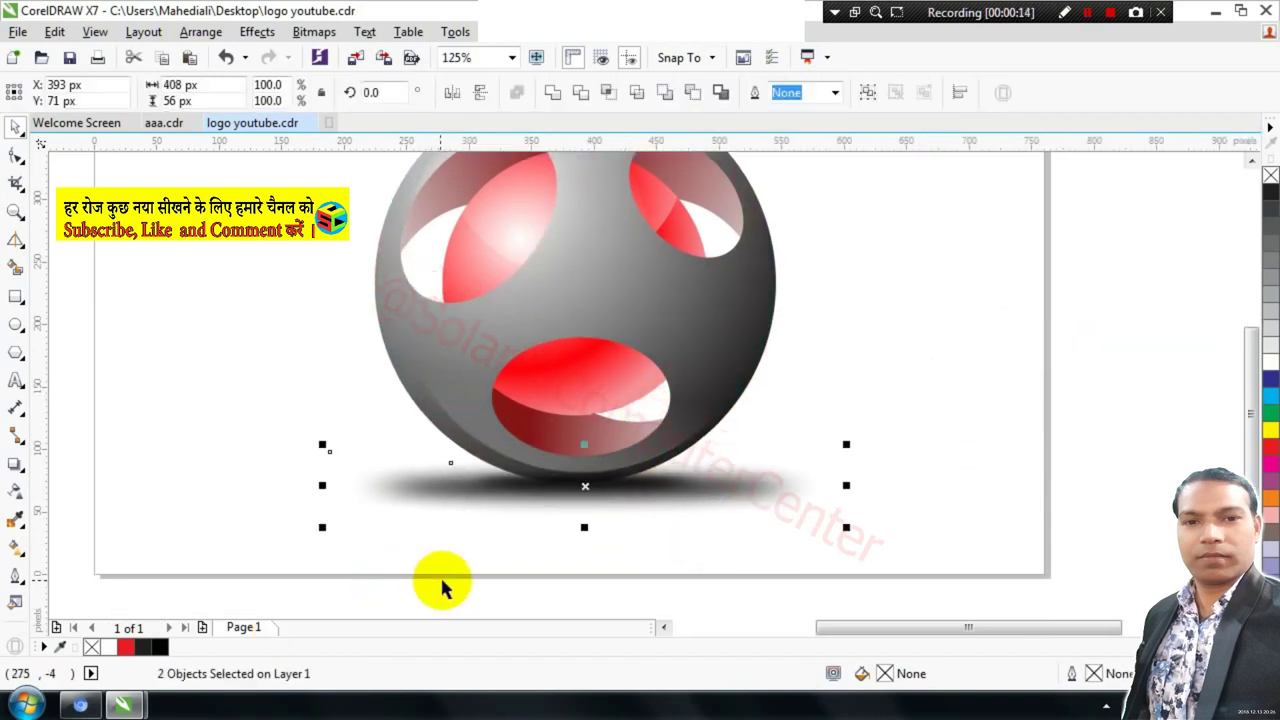
scroll(589, 570, "up", 1)
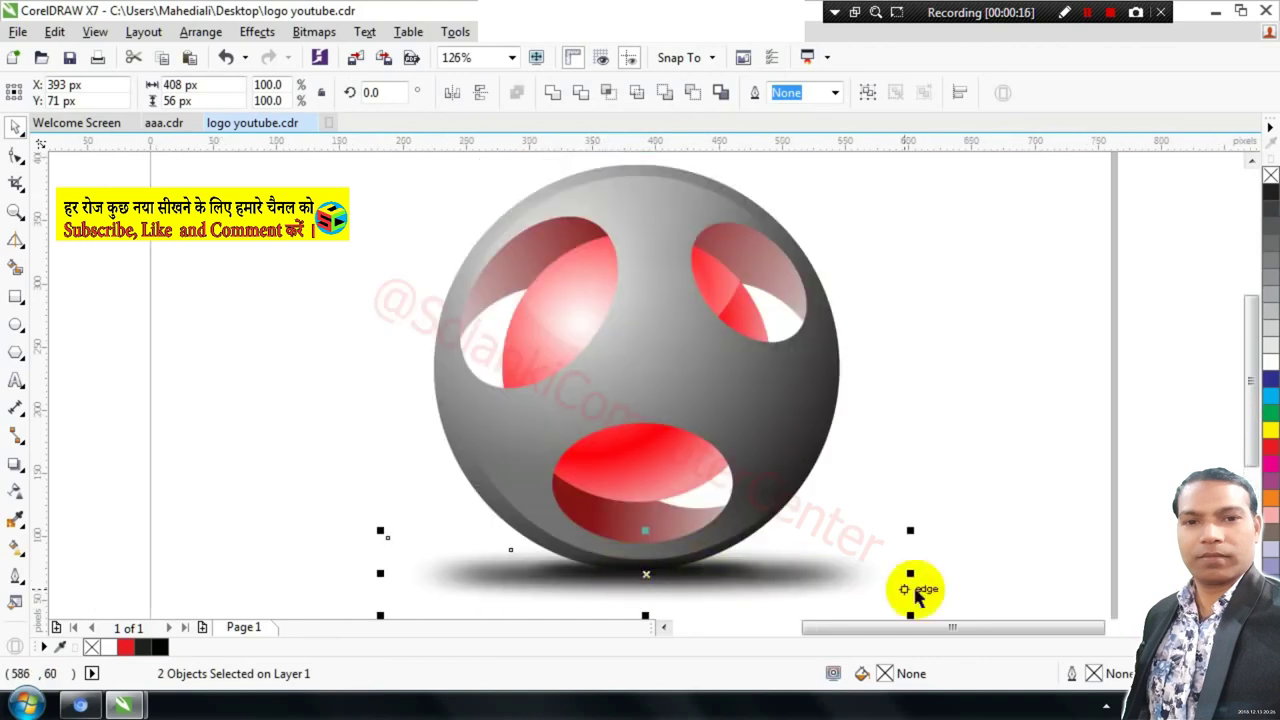
key("F9")
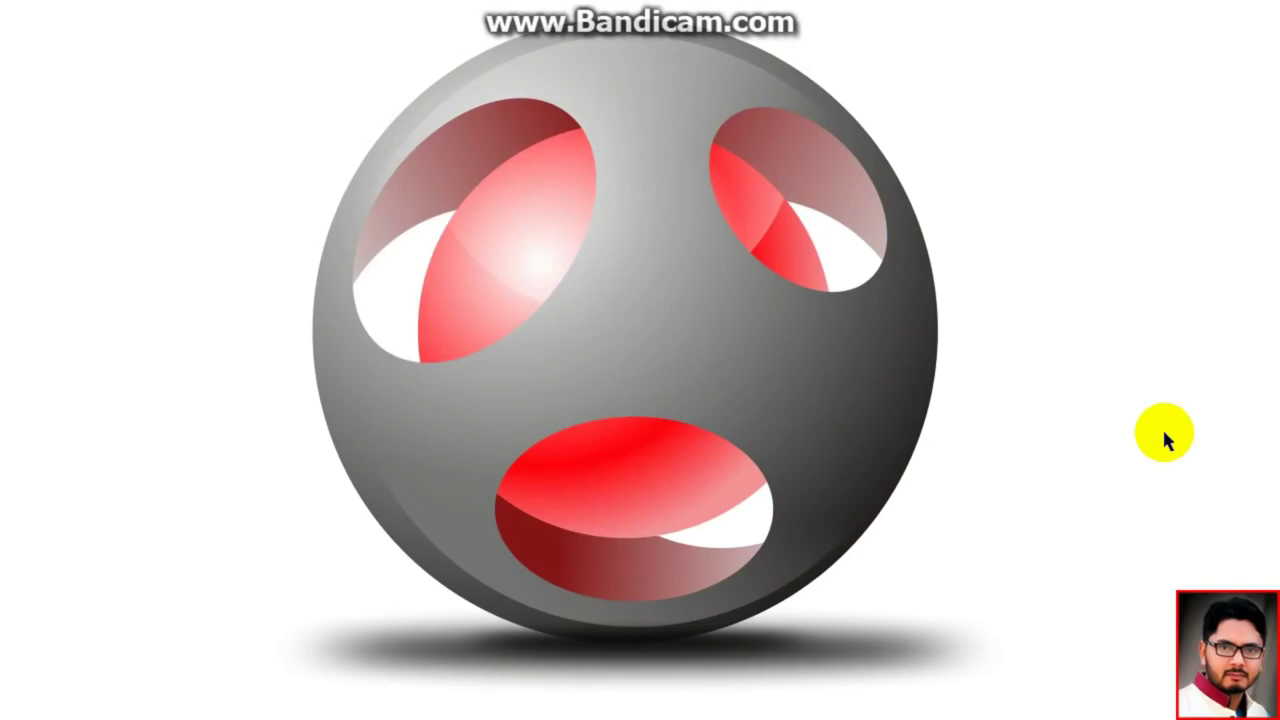
key("F9")
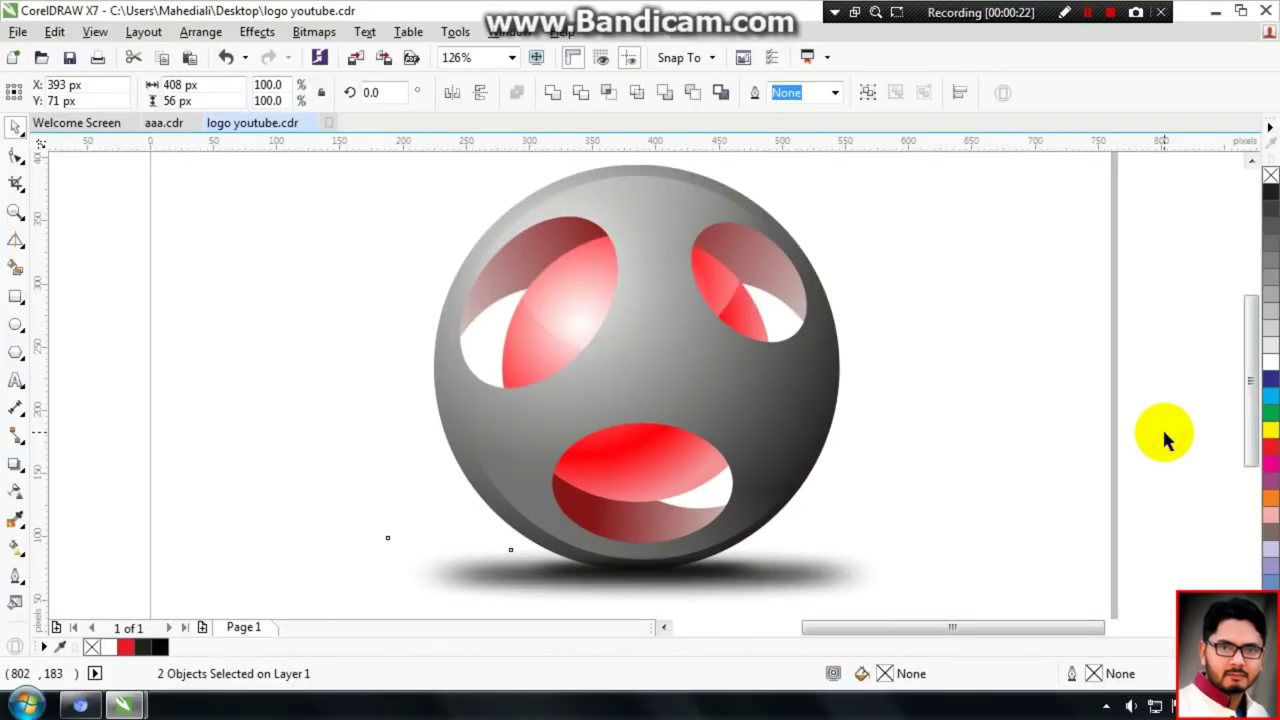